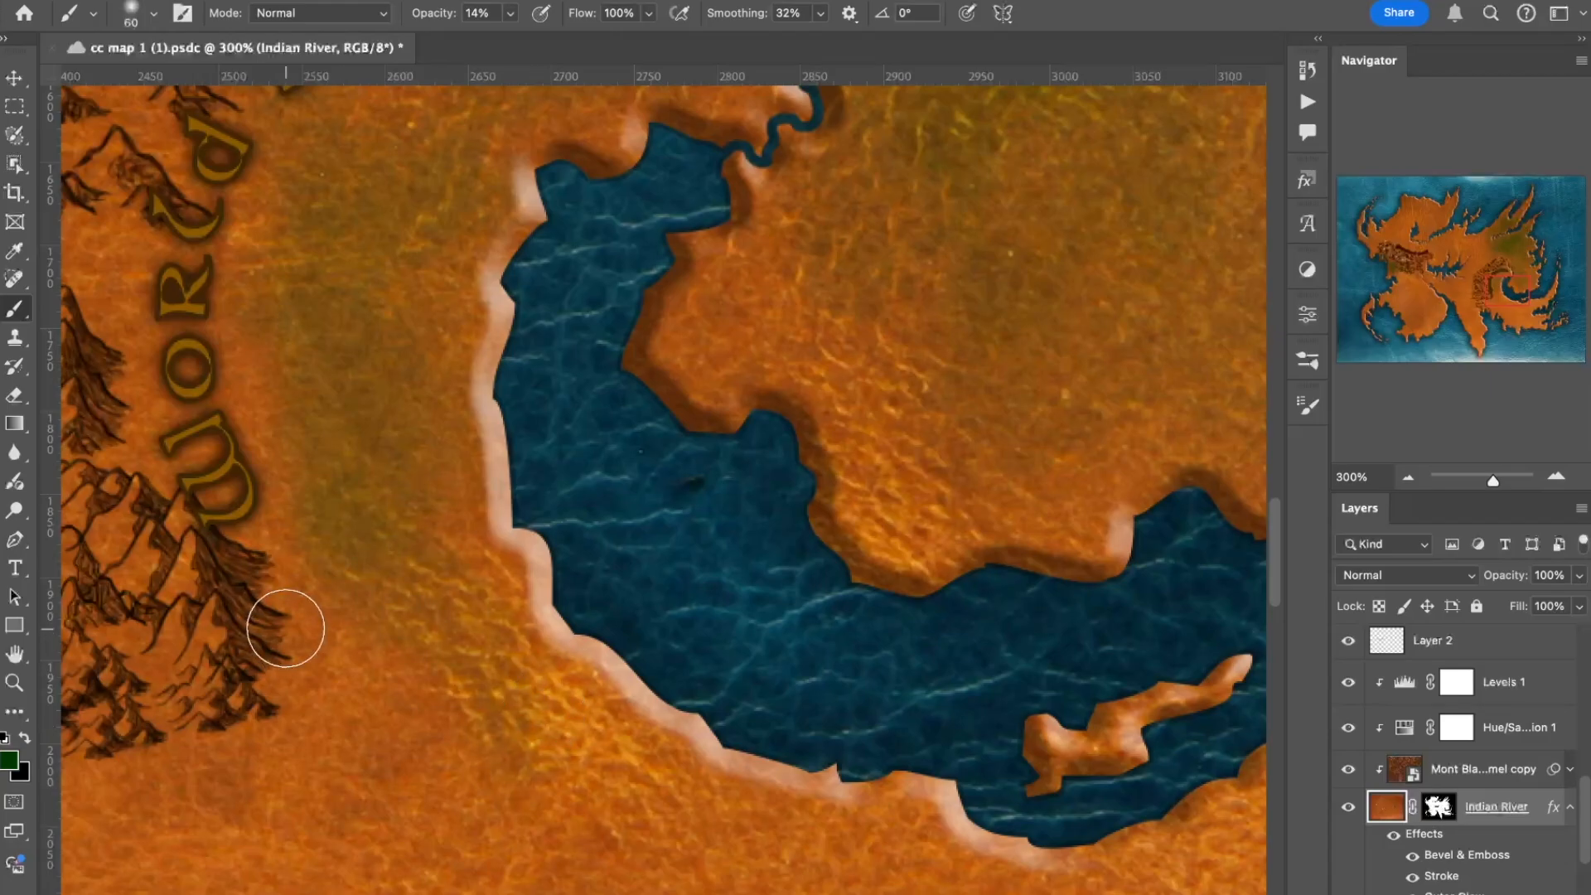
Open the Bevel & Emboss settings of the Indian River layer and reduce the bevel size to 10 px
{"action": "scroll", "coordinate": [421, 452], "scroll_direction": "up", "scroll_amount": 5}
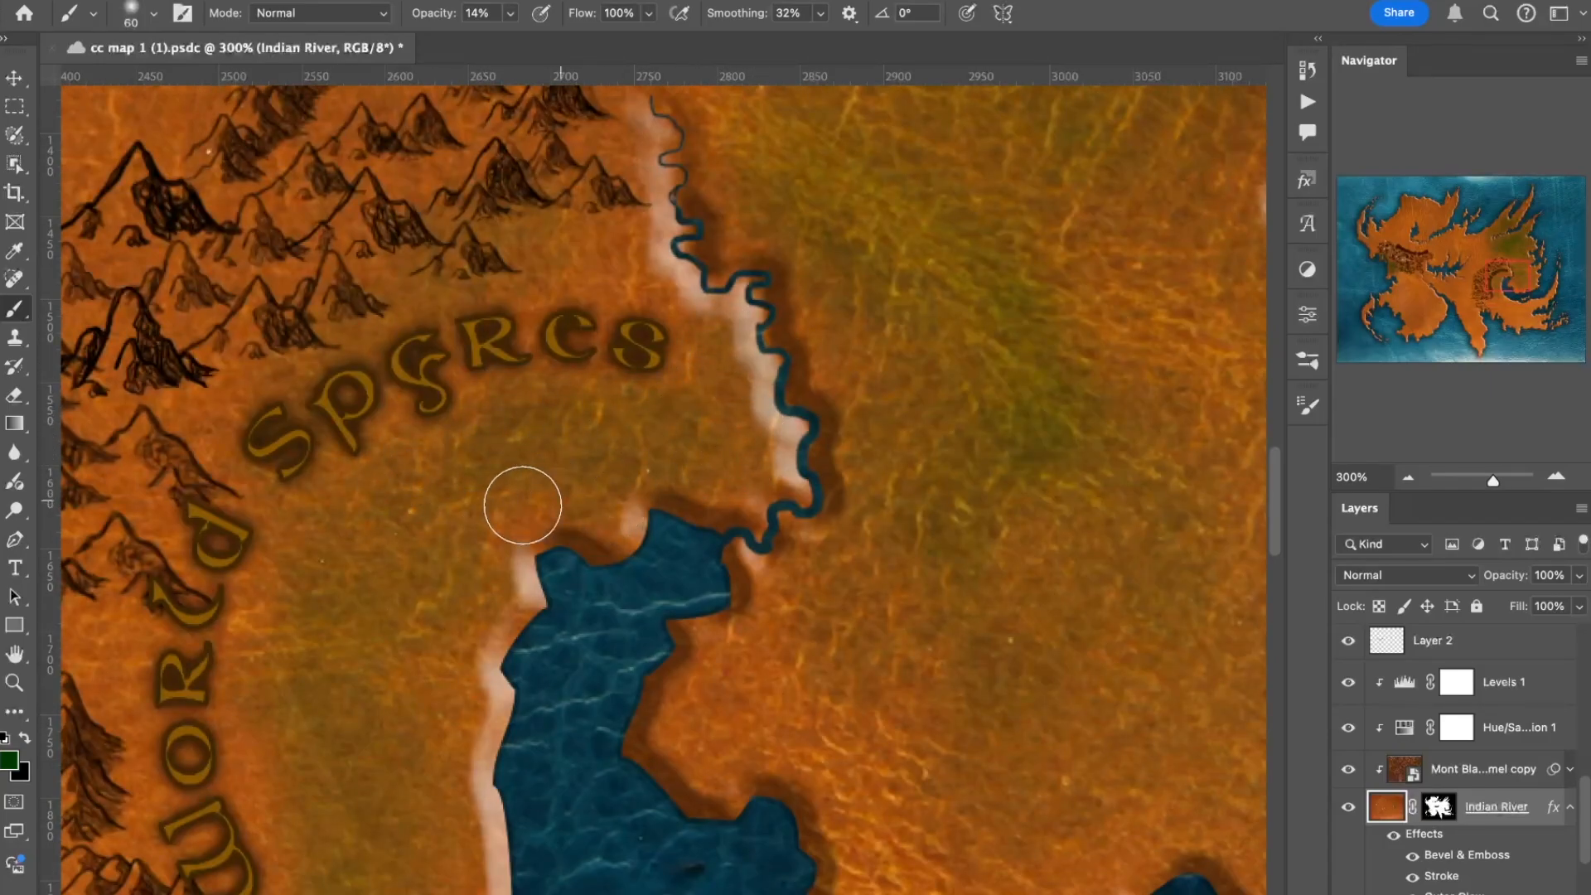
{"action": "scroll", "coordinate": [1409, 812], "scroll_direction": "down", "scroll_amount": 2}
{"action": "double_click", "coordinate": [1449, 801]}
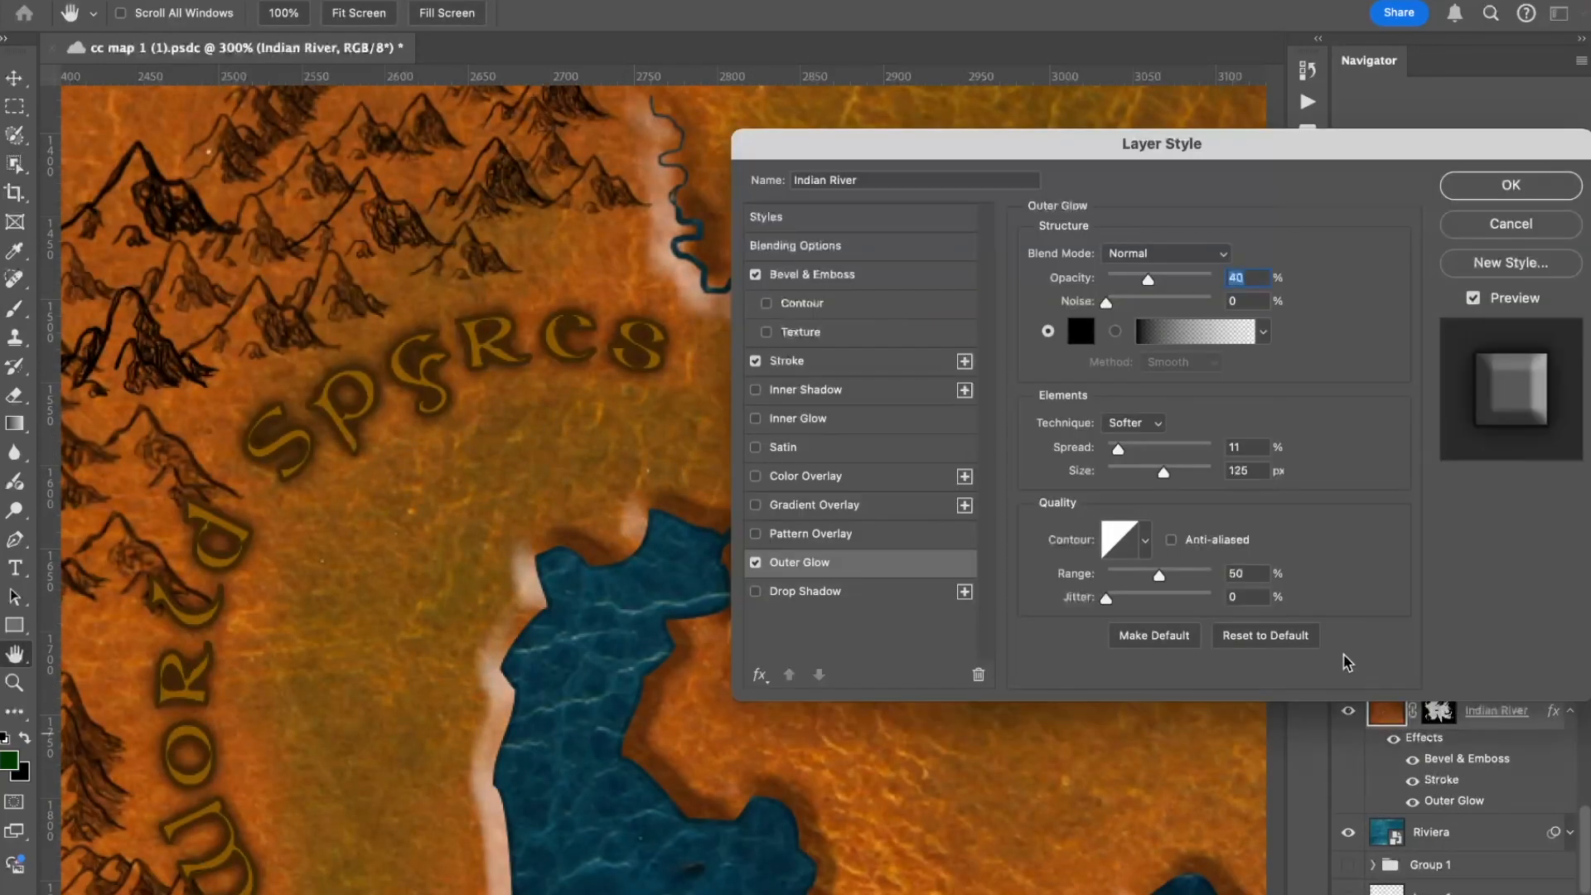
{"action": "left_click", "coordinate": [816, 274]}
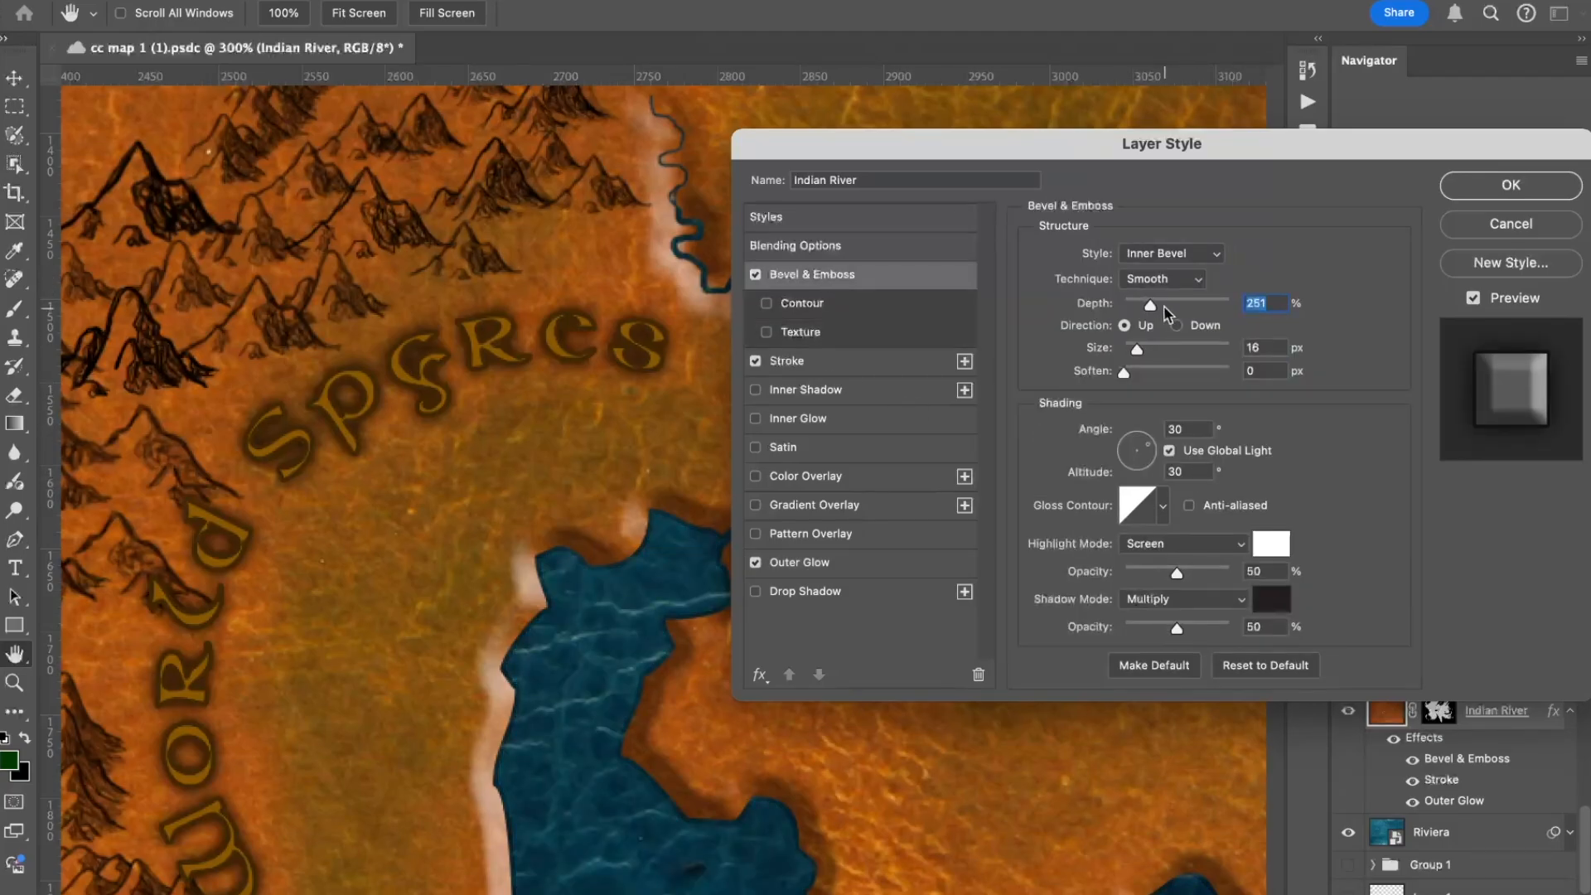
{"action": "left_click_drag", "start_coordinate": [1138, 354], "coordinate": [1135, 354]}
Try the Chisel Soft technique on the land's bevel and return it to Smooth
{"action": "left_click", "coordinate": [1200, 281]}
{"action": "left_click", "coordinate": [1186, 329]}
{"action": "left_click", "coordinate": [1187, 279]}
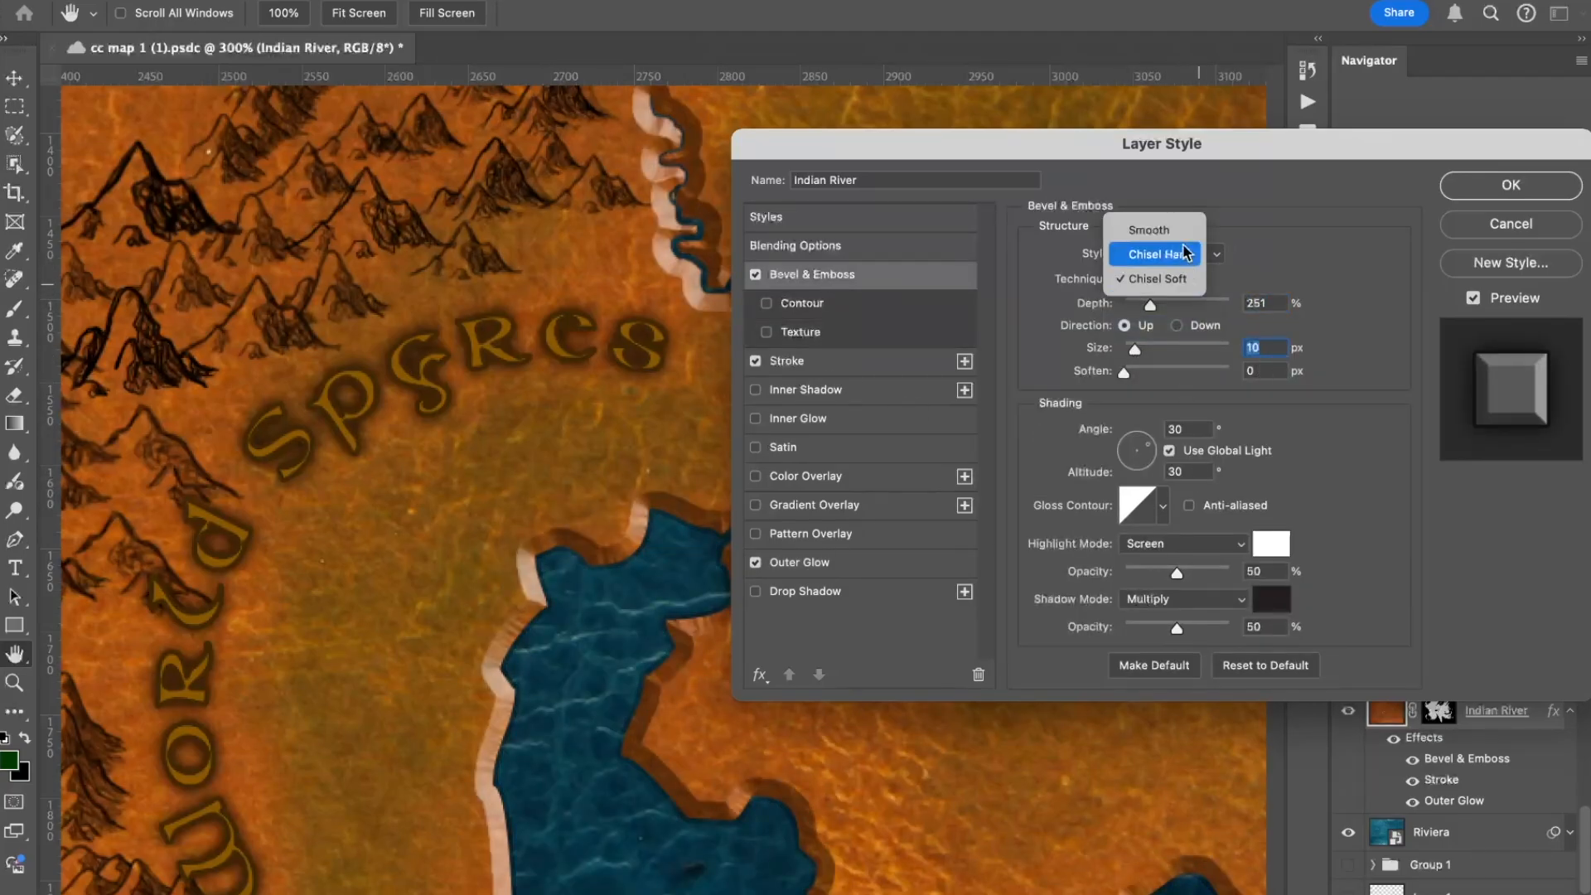
{"action": "left_click", "coordinate": [1177, 231]}
Soften the land's bevel by 5 px, adjust its depth and apply the layer style
{"action": "left_click", "coordinate": [1161, 373]}
{"action": "left_click_drag", "start_coordinate": [1165, 374], "coordinate": [1158, 375]}
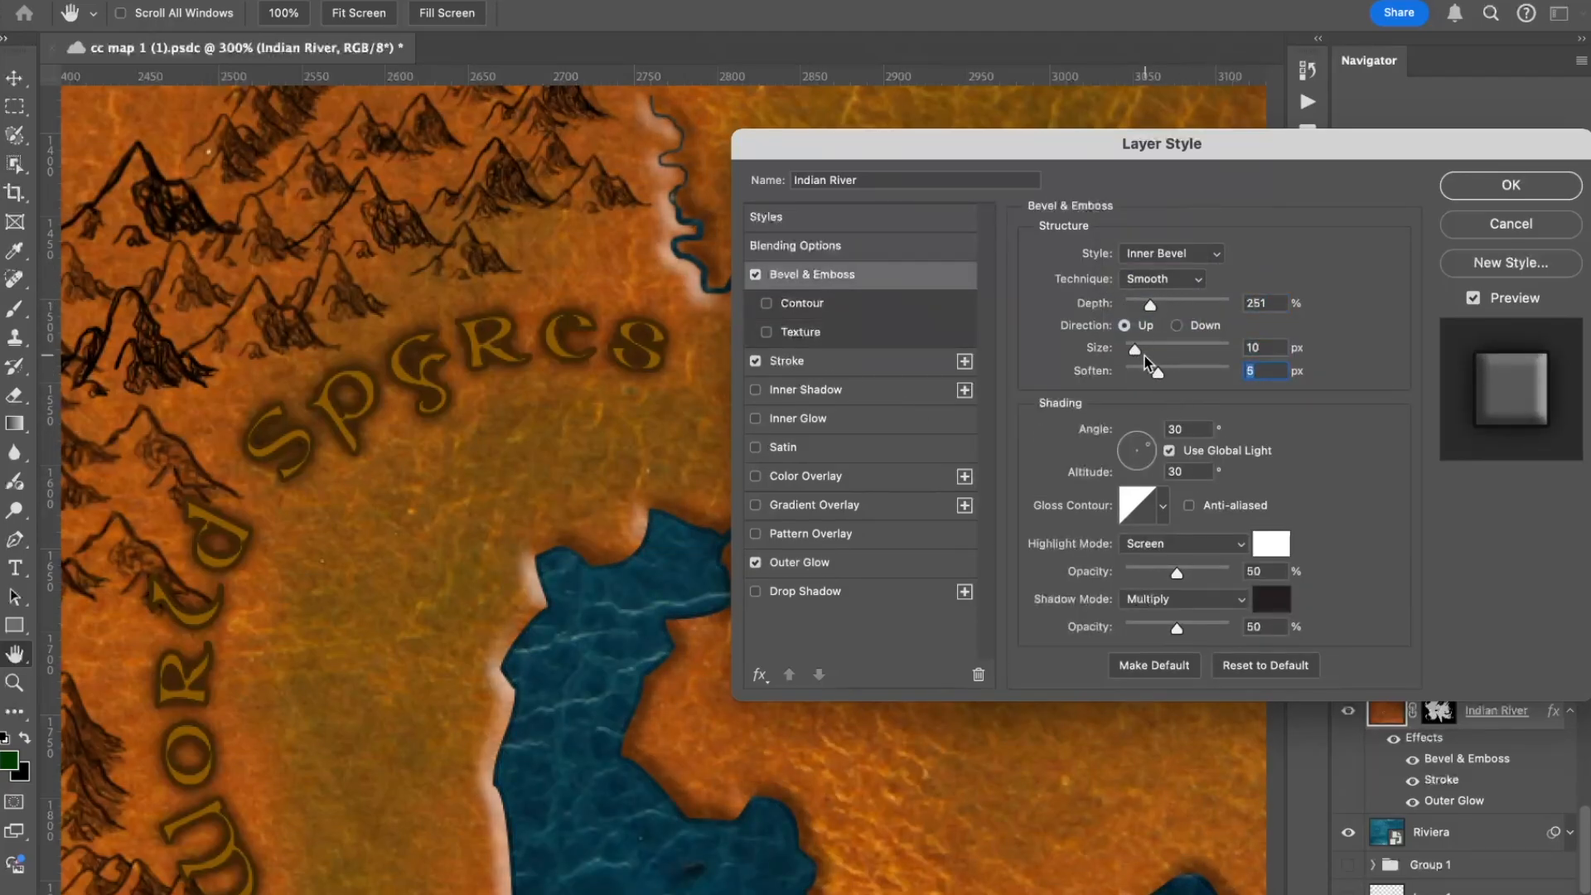
{"action": "mouse_move", "coordinate": [1150, 307]}
{"action": "left_mouse_down"}
{"action": "mouse_move", "coordinate": [1173, 308]}
{"action": "mouse_move", "coordinate": [1154, 319]}
{"action": "left_mouse_up"}
{"action": "key", "text": "Return"}
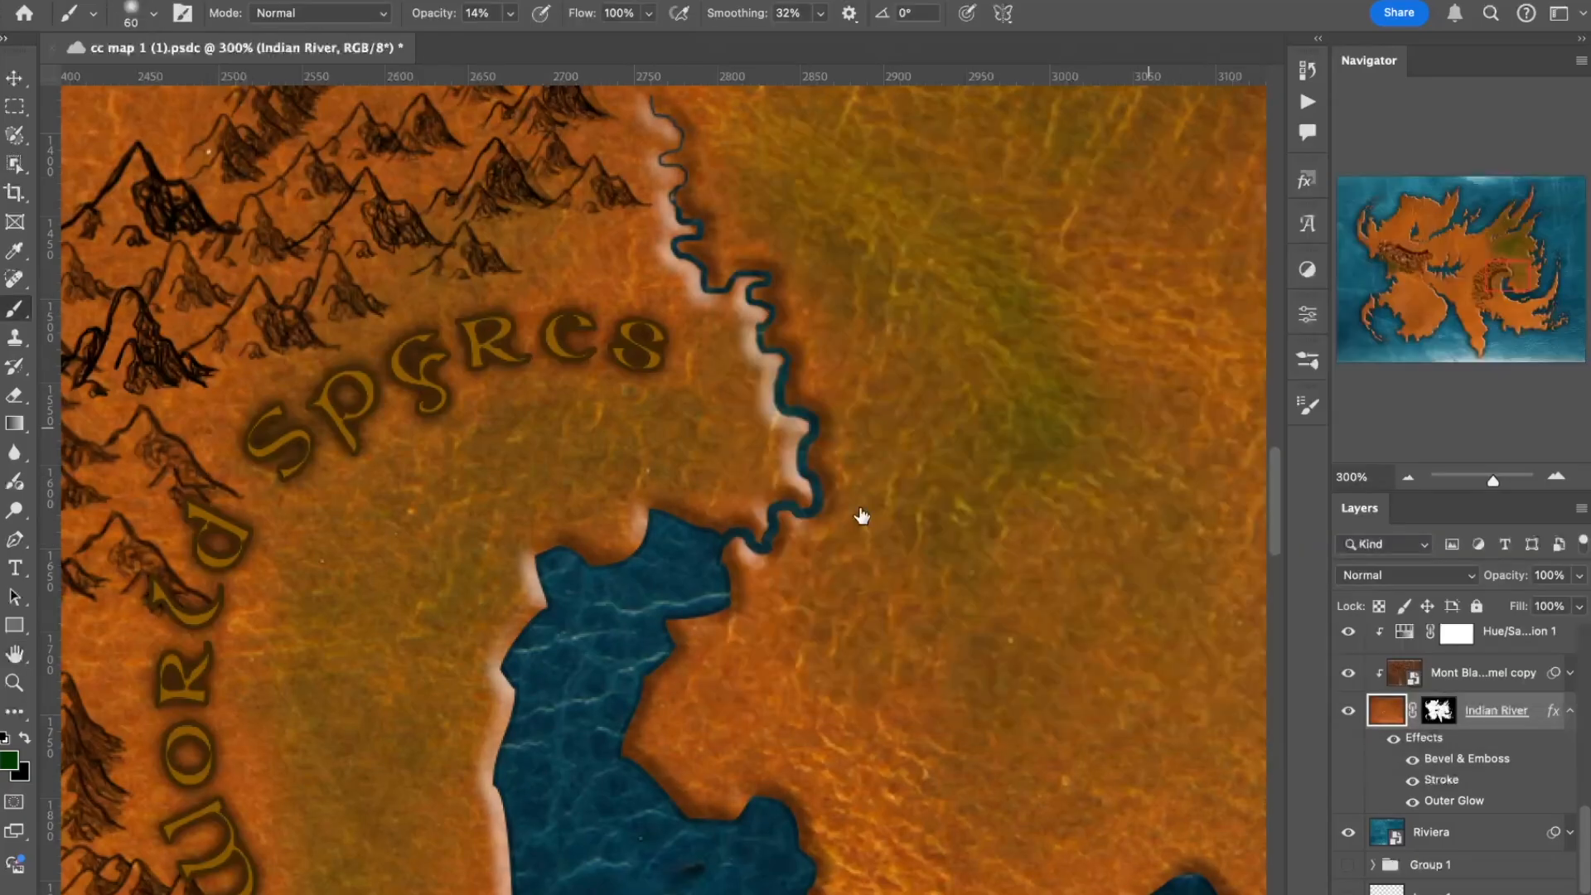
Paint green shading over the land east of World Spyres with a 100 px soft brush, raising the opacity to 16%
{"action": "scroll", "coordinate": [796, 423], "scroll_direction": "down", "scroll_amount": 5}
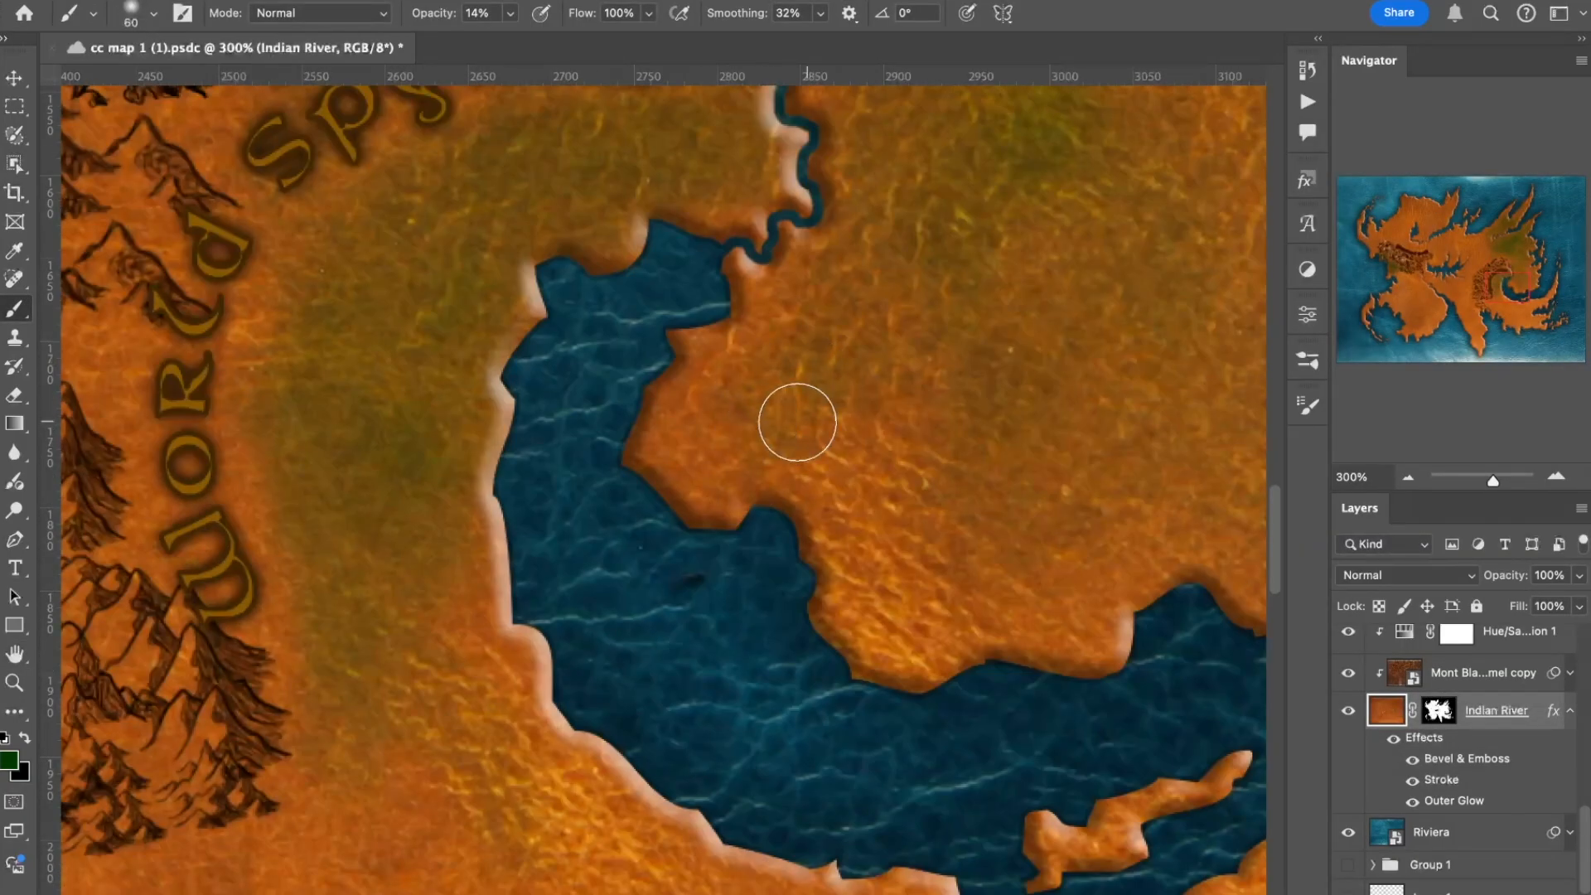
{"action": "scroll", "coordinate": [796, 422], "scroll_direction": "up", "scroll_amount": 3}
{"action": "left_click", "coordinate": [1408, 477]}
{"action": "left_click", "coordinate": [1408, 477]}
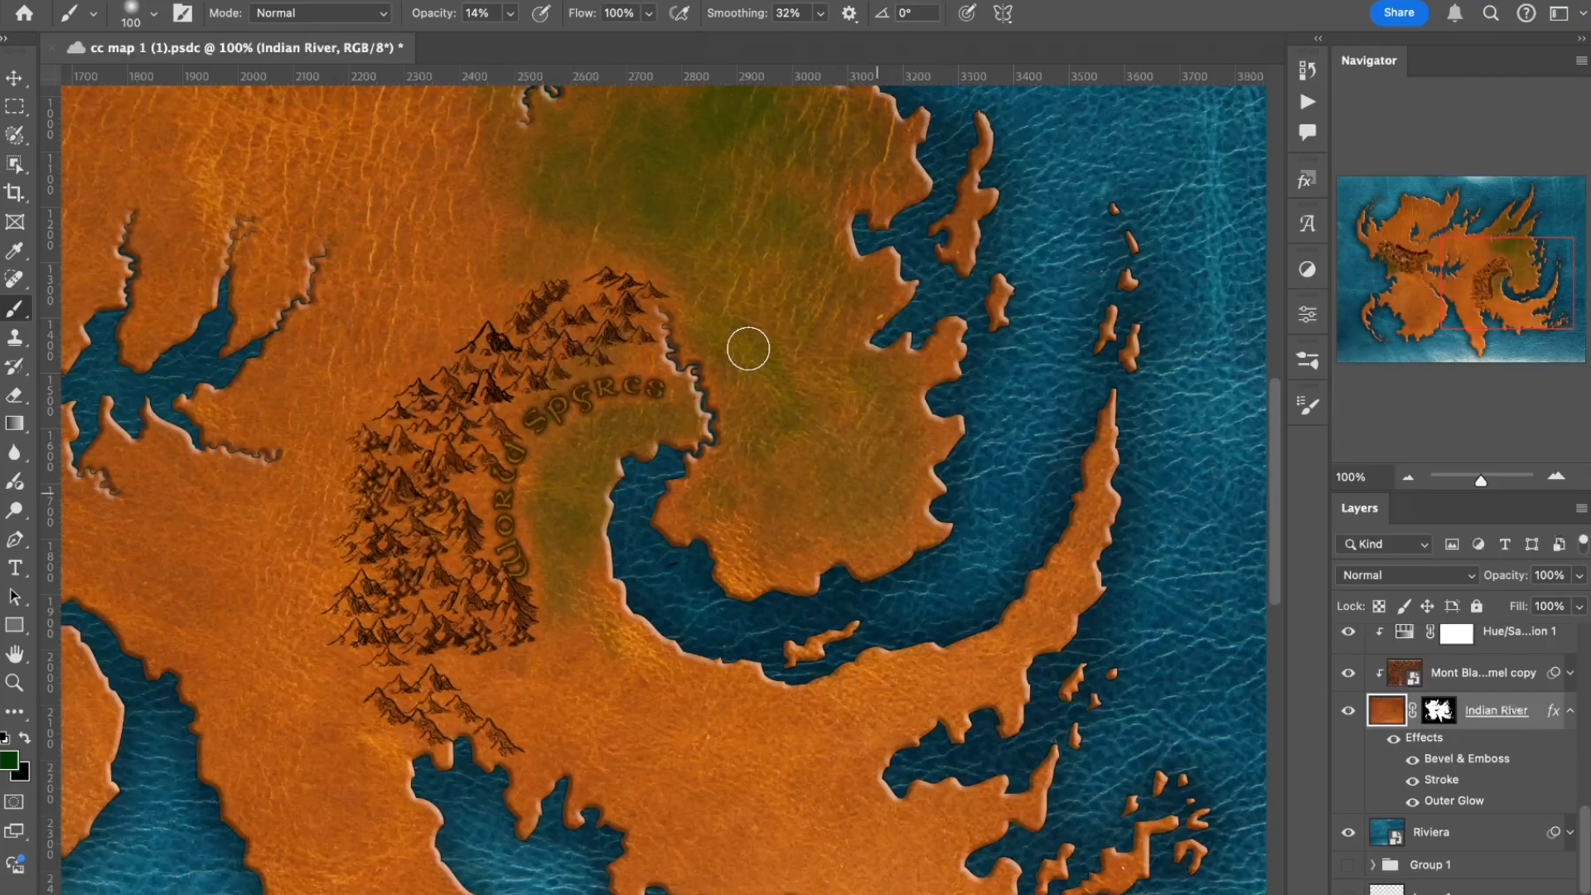
{"action": "mouse_move", "coordinate": [881, 519]}
{"action": "left_mouse_down"}
{"action": "mouse_move", "coordinate": [857, 378]}
{"action": "mouse_move", "coordinate": [846, 500]}
{"action": "mouse_move", "coordinate": [772, 492]}
{"action": "mouse_move", "coordinate": [772, 288]}
{"action": "mouse_move", "coordinate": [739, 231]}
{"action": "left_mouse_up"}
{"action": "left_click", "coordinate": [476, 39]}
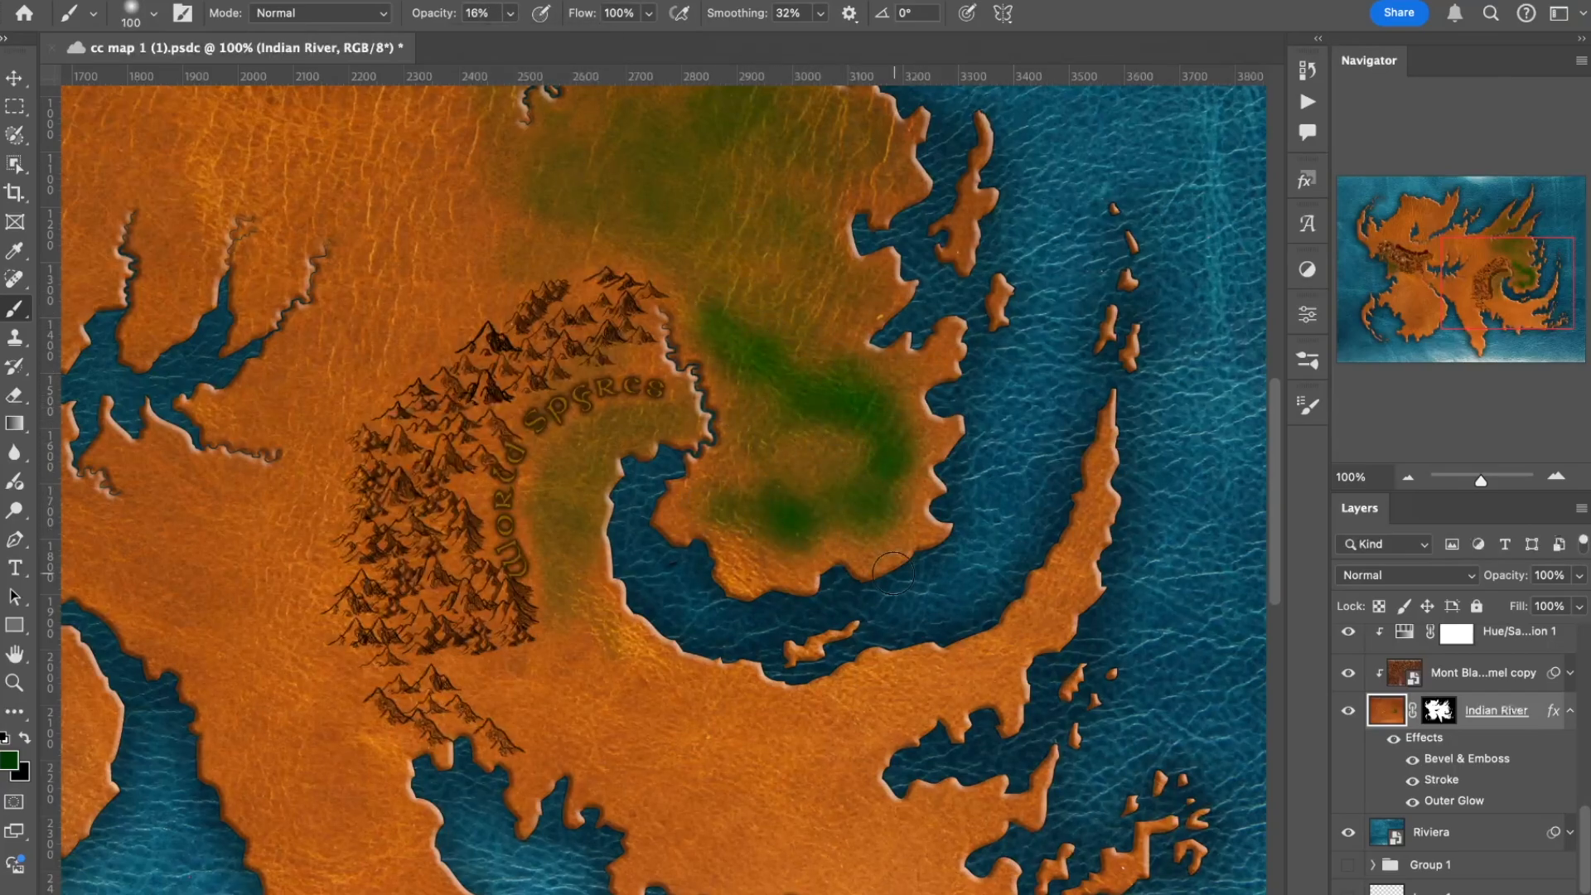
Raise the brush opacity to 23% and extend the green shading towards the coast of the land east of World Spyres
{"action": "key", "text": "super+equal"}
{"action": "key", "text": "2"}
{"action": "key", "text": "3"}
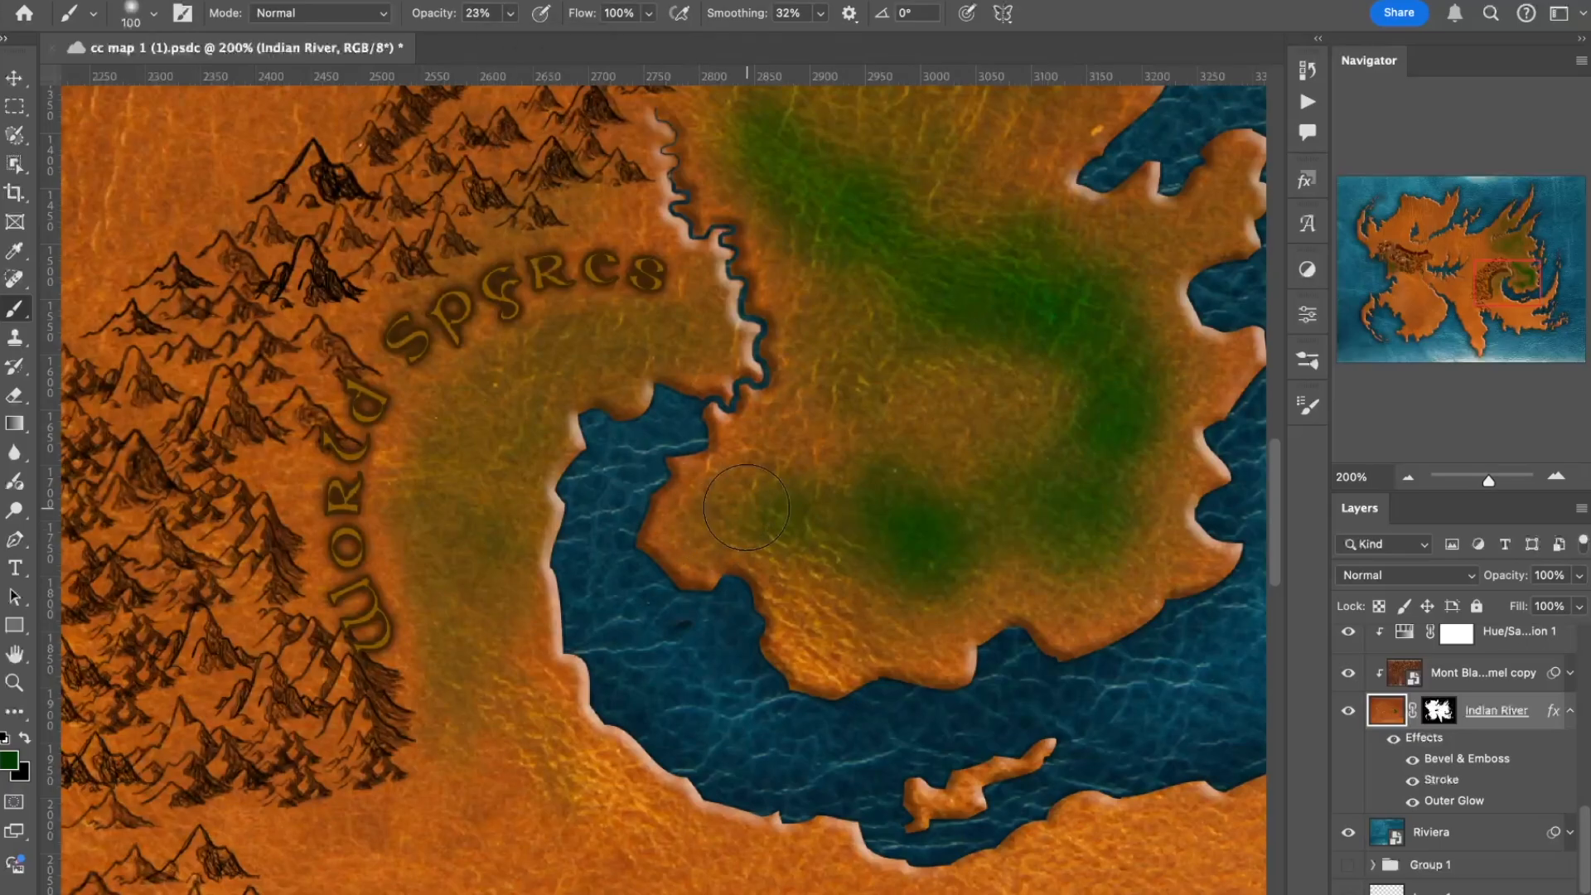
{"action": "key", "text": "super+minus"}
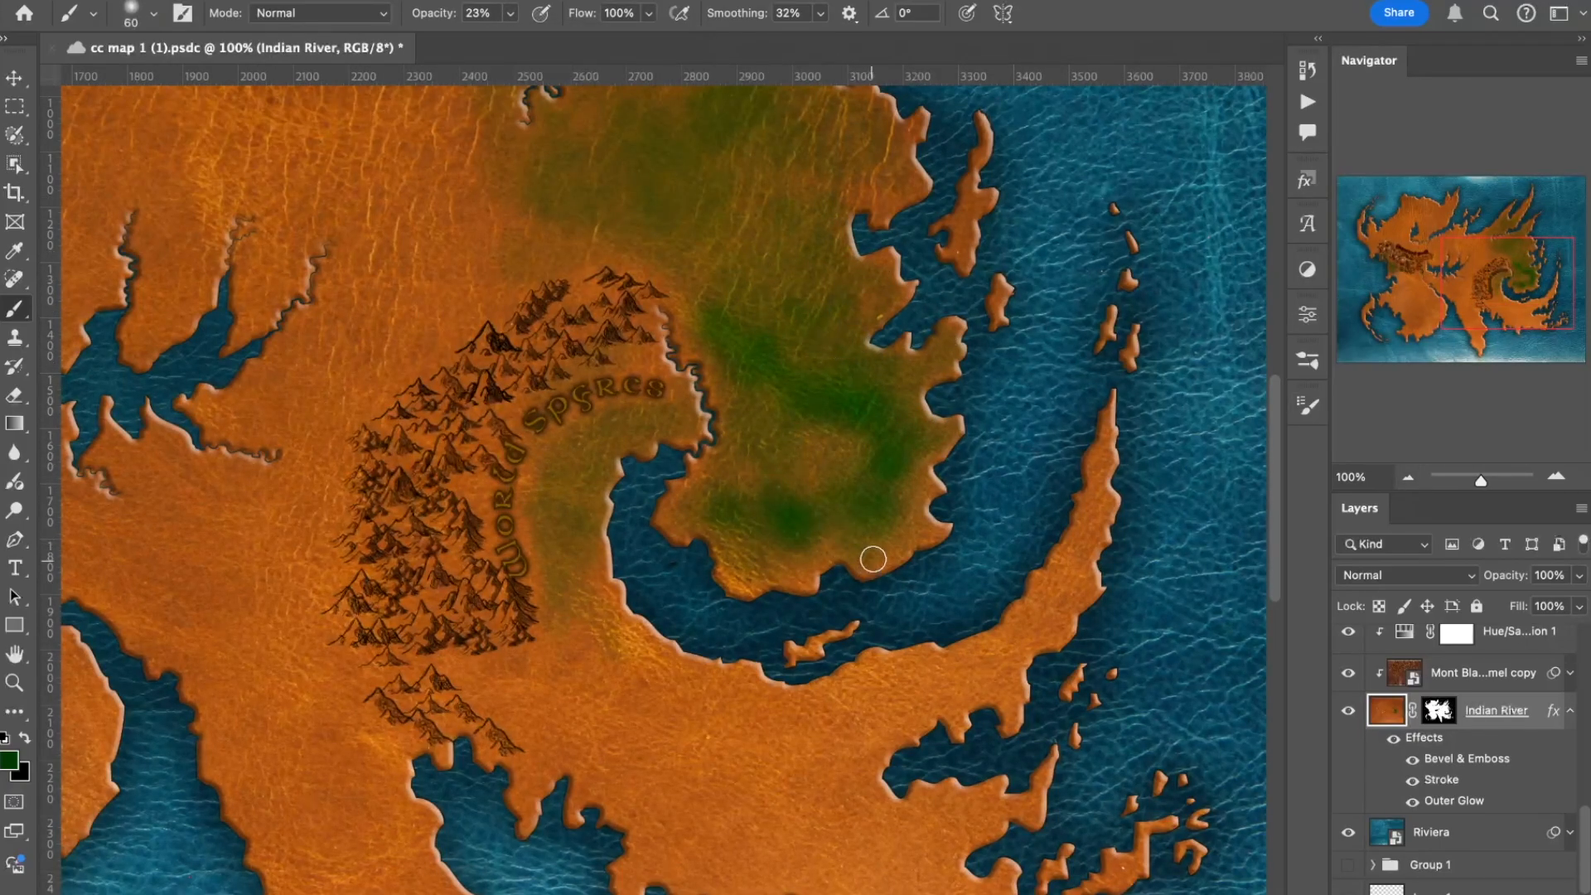
Extend the Central Forest eastward above the World Spyres mountains with small tree stamps, reducing the brush down to 10 px
{"action": "scroll", "coordinate": [870, 555], "scroll_direction": "up", "scroll_amount": 5}
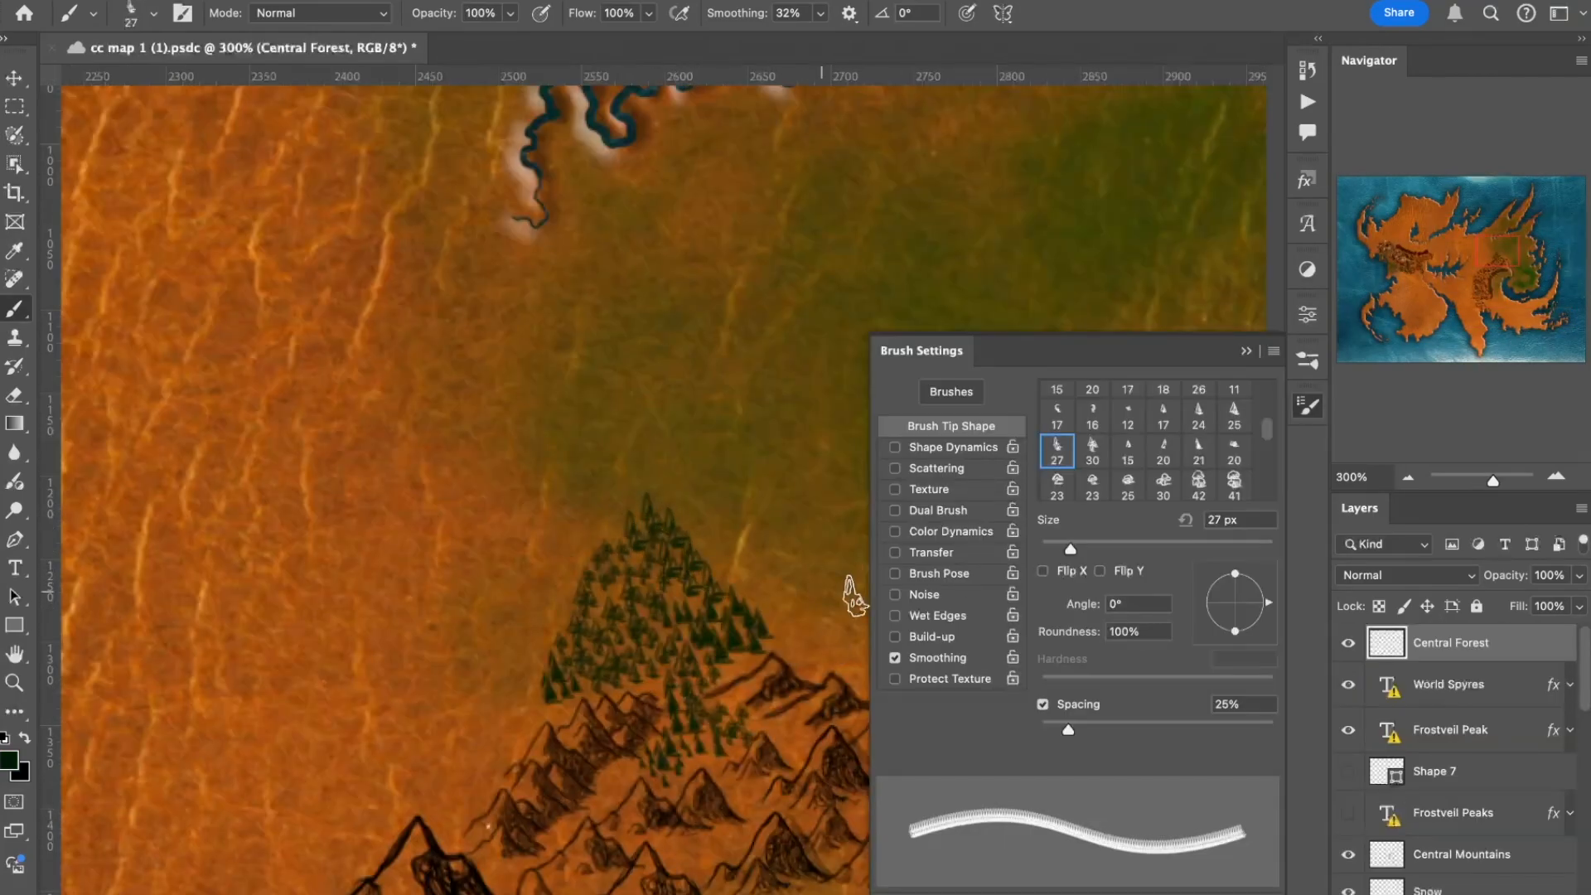
{"action": "key", "text": "period"}
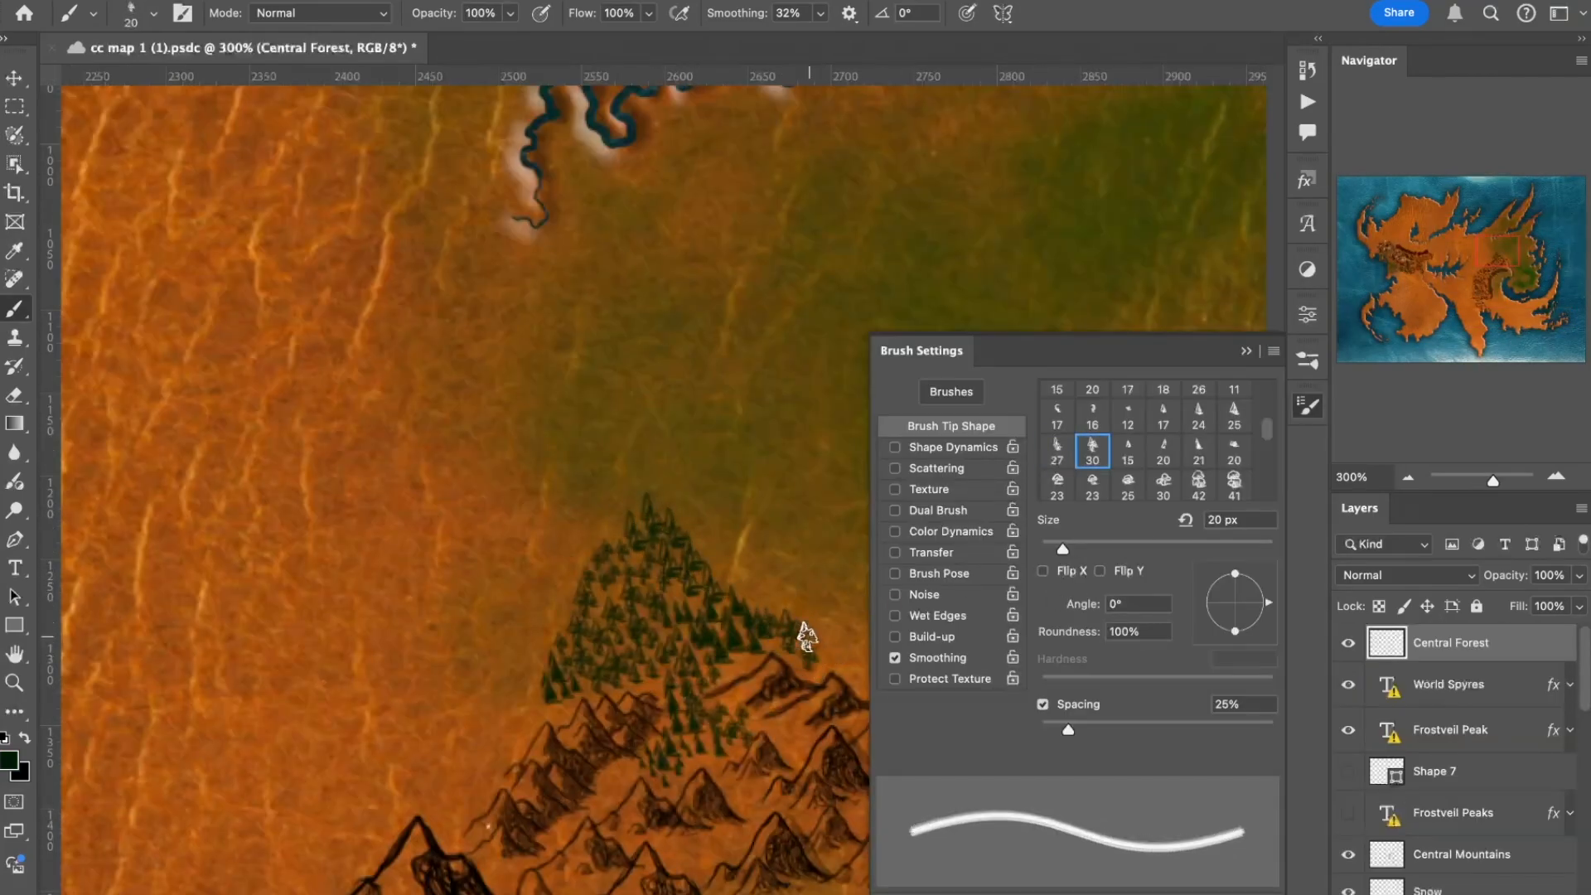
{"action": "left_click", "coordinate": [838, 570]}
{"action": "left_click", "coordinate": [956, 356]}
{"action": "key", "text": "bracketleft"}
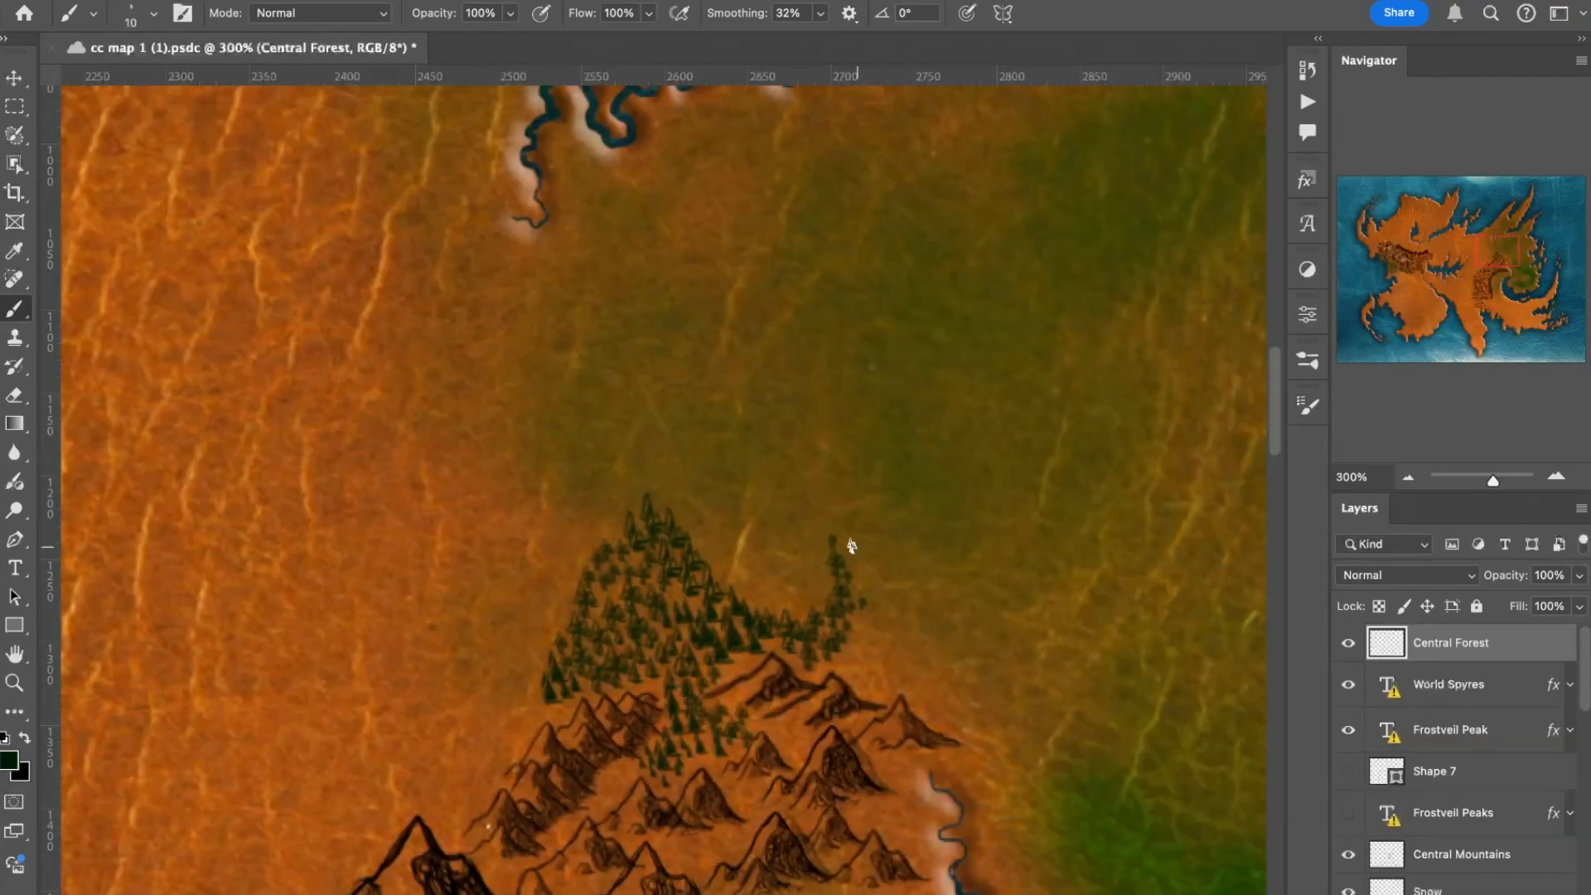
Create a new layer named North Central Mountains above the Central Forest layer
{"action": "key", "text": "super+minus"}
{"action": "key", "text": "super+minus"}
{"action": "key", "text": "super+minus"}
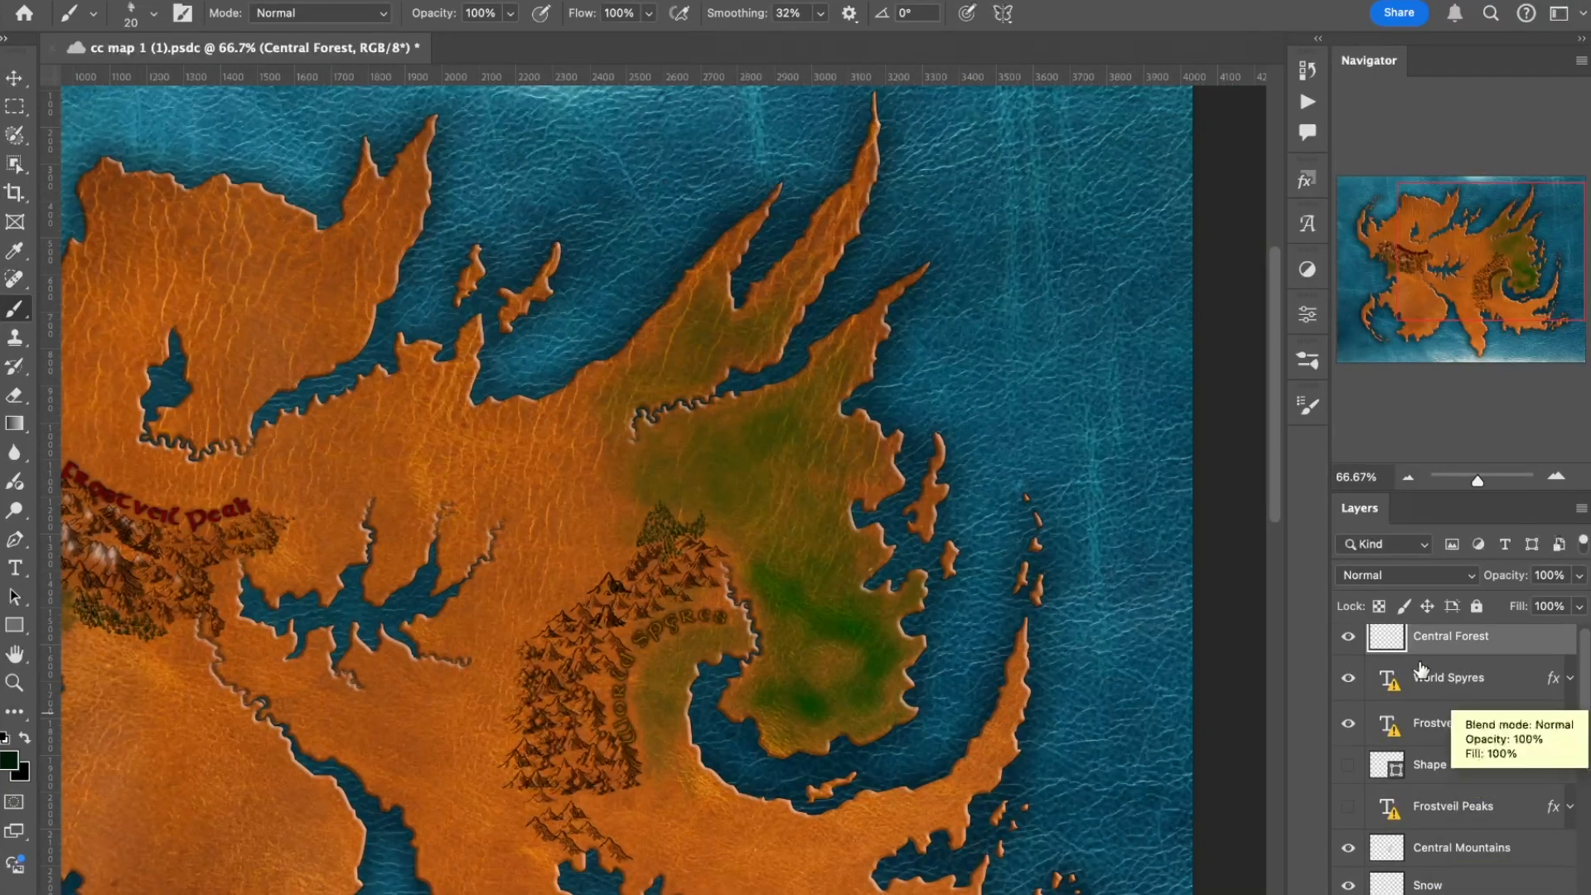
{"action": "key", "text": "ctrl+shift+alt+n"}
{"action": "type", "text": "rth Central Mountains"}
{"action": "key", "text": "Return"}
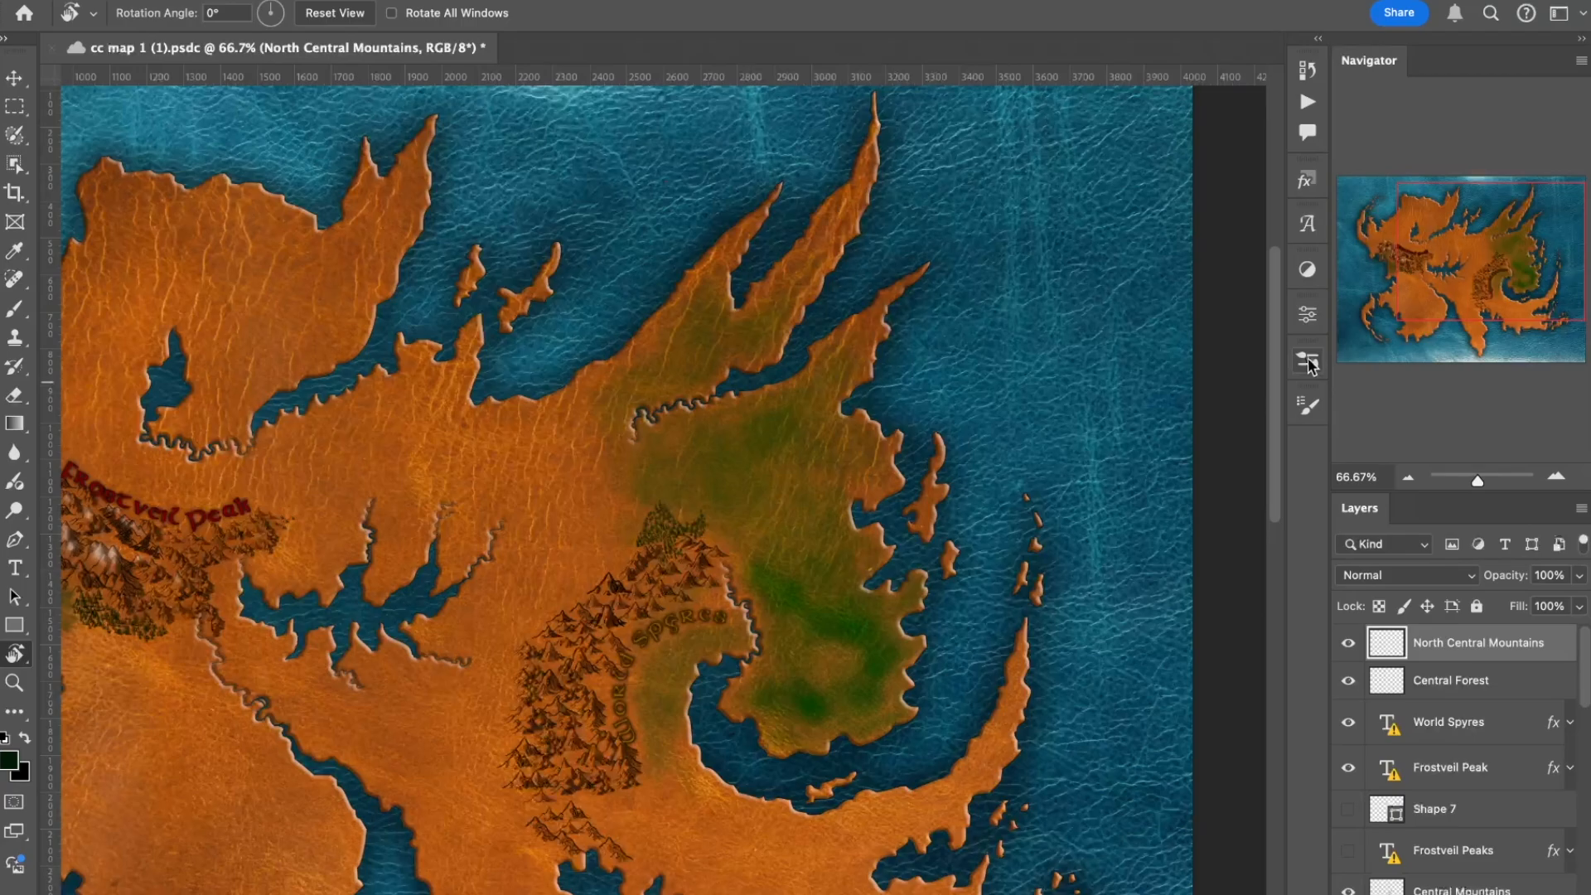
Switch to the Brush tool and choose the 165 px mountain brush tip
{"action": "left_click", "coordinate": [1308, 405]}
{"action": "key", "text": "b"}
{"action": "left_click", "coordinate": [1128, 420]}
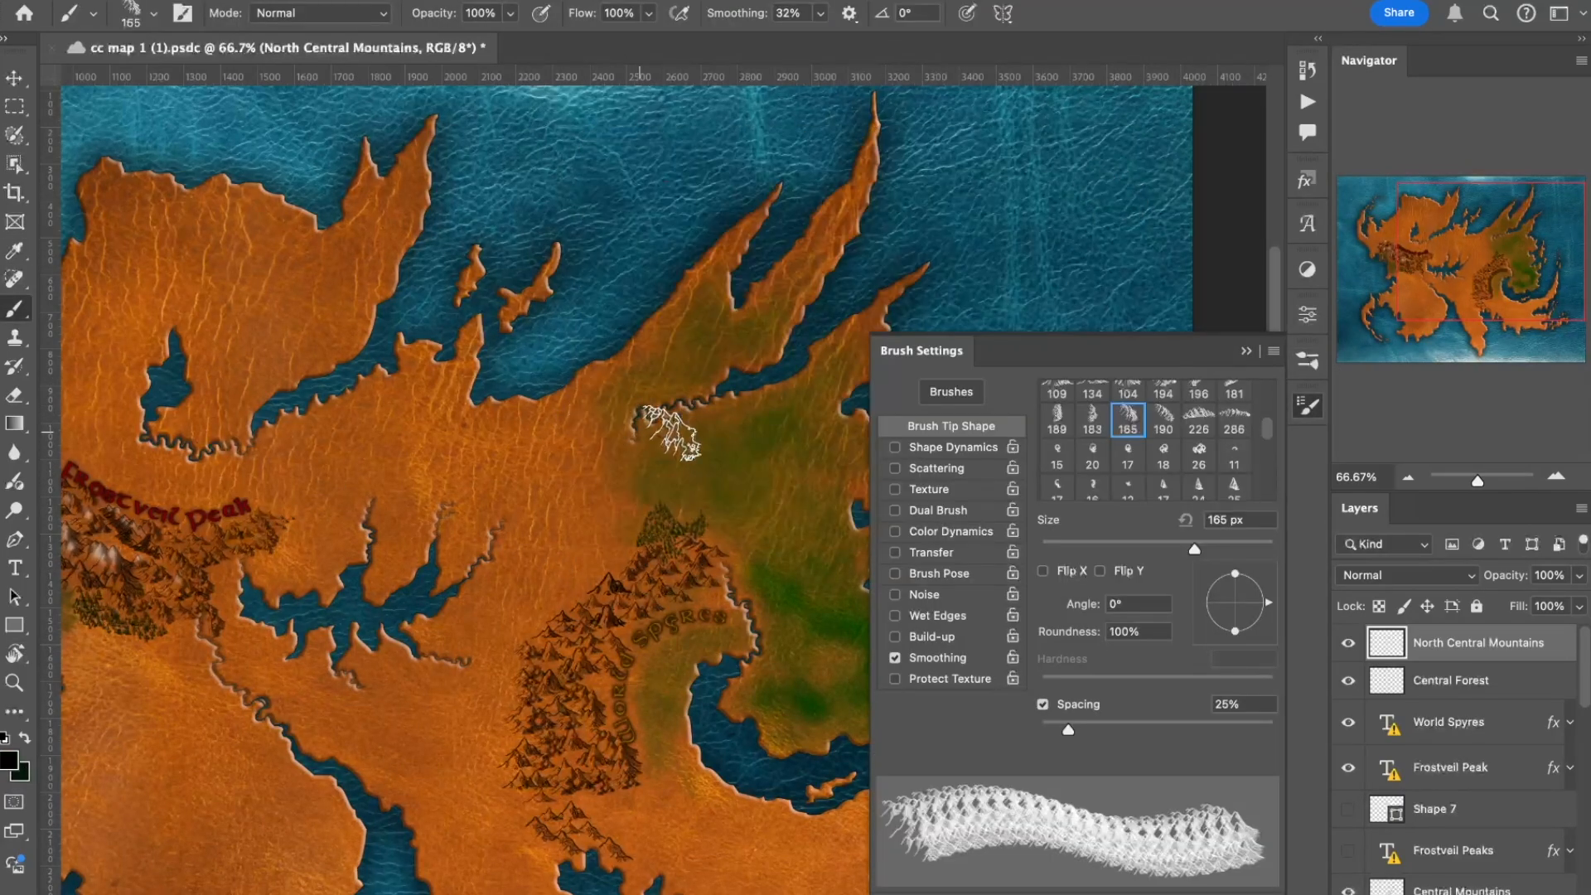
Try stamping a small mountain cluster on the land just west of the northern river's end
{"action": "key", "text": "period"}
{"action": "key", "text": "period"}
{"action": "left_click", "coordinate": [1164, 396]}
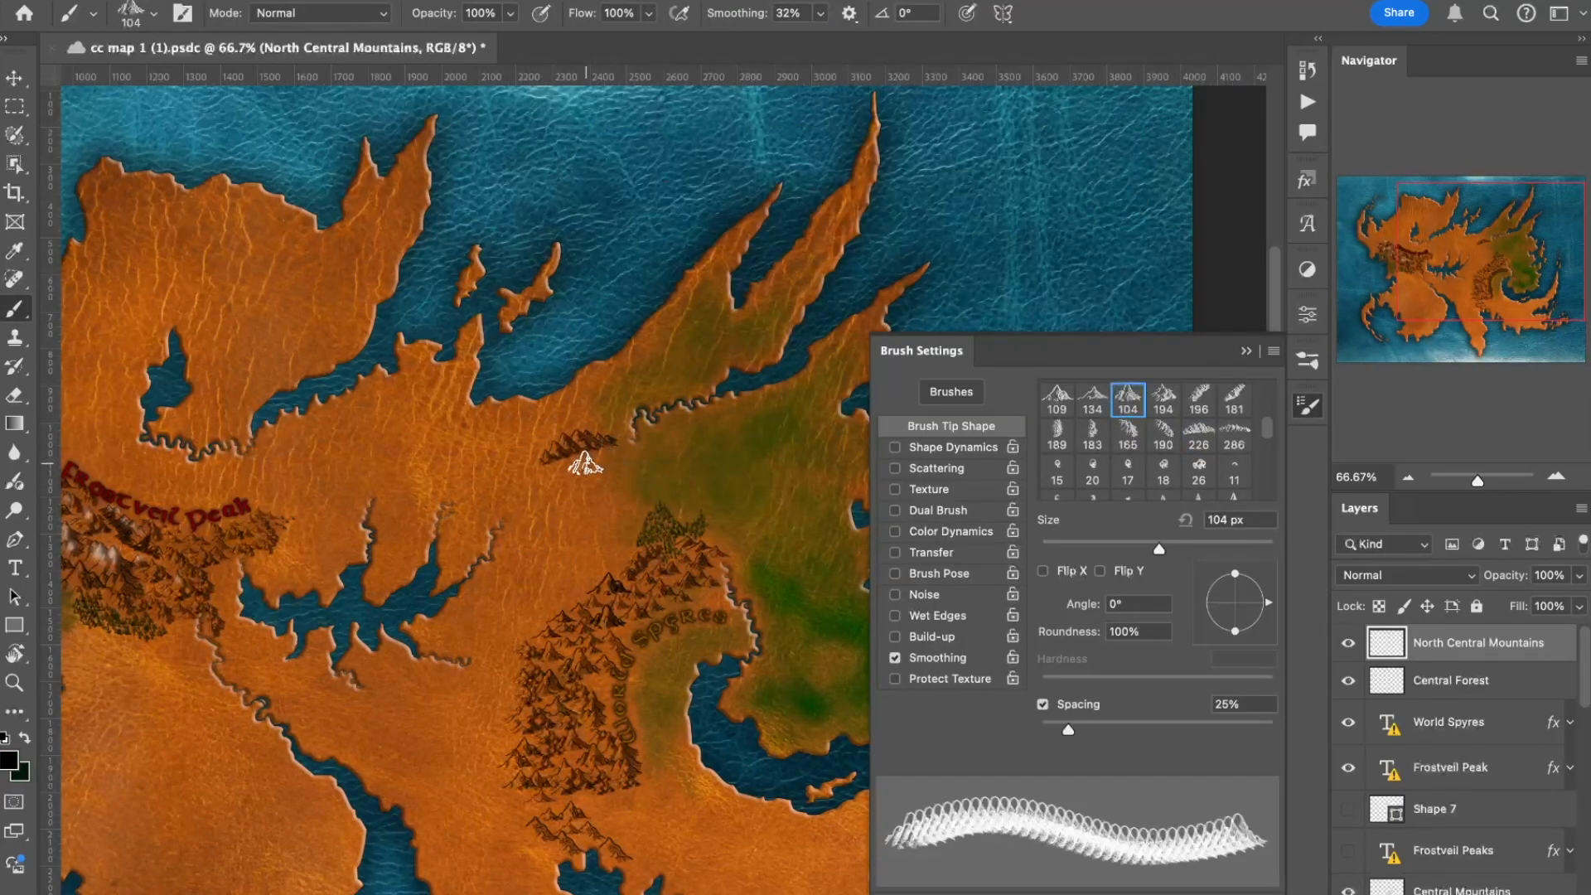
{"action": "key", "text": "ctrl+z"}
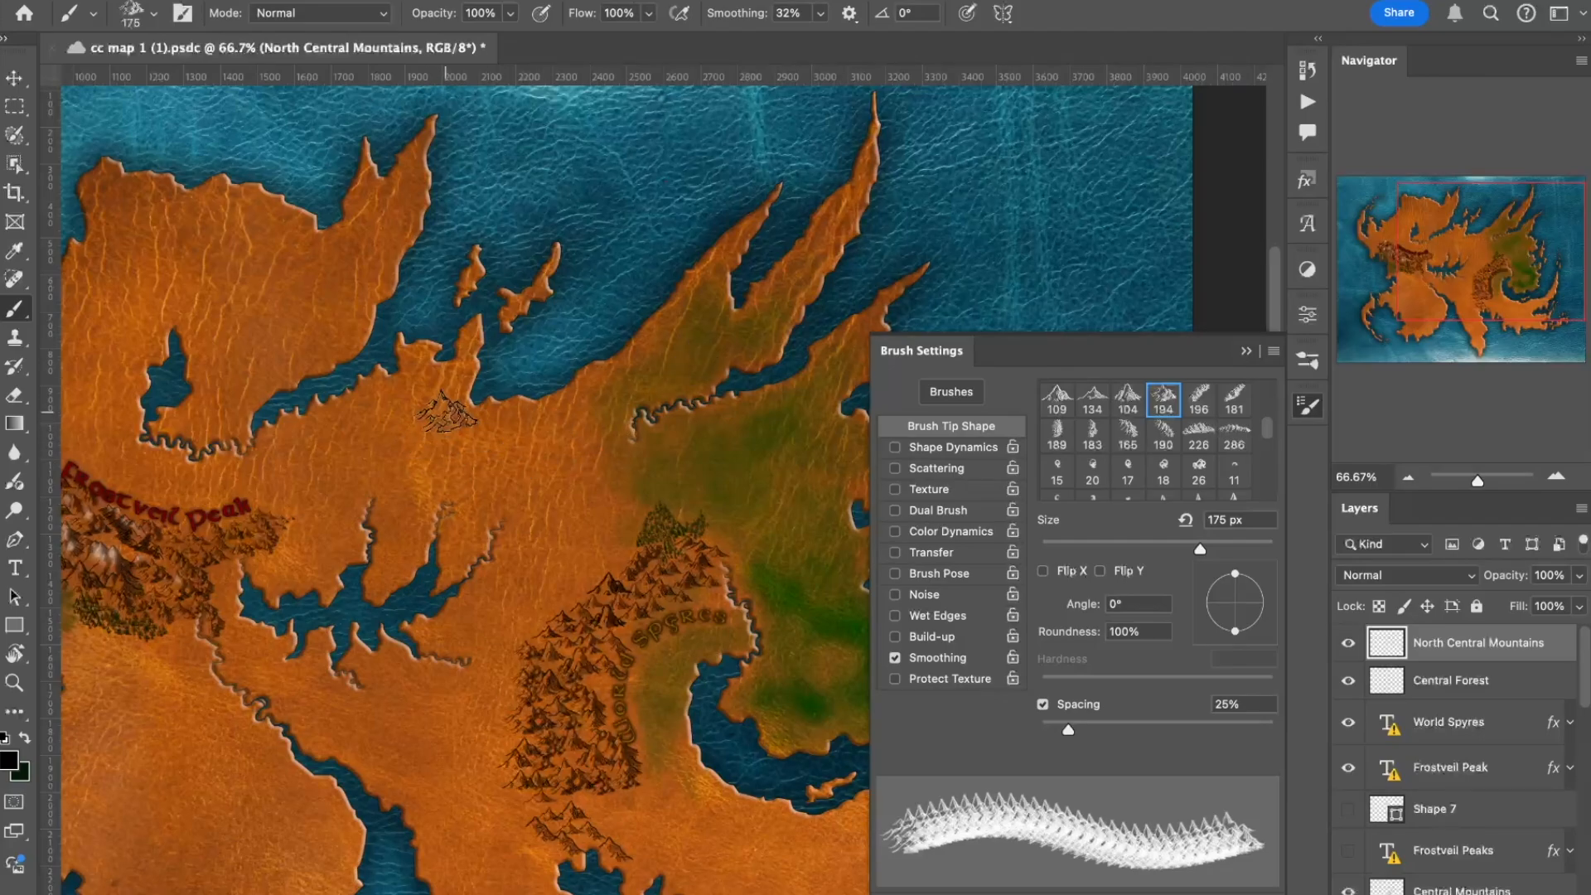
Start a mountain range below the central north coast with the 194 tip at 175 px and the 104 tip at 90 px
{"action": "left_click", "coordinate": [446, 410]}
{"action": "key", "text": "comma"}
{"action": "key", "text": "comma"}
{"action": "key", "text": "period"}
{"action": "left_click", "coordinate": [497, 428]}
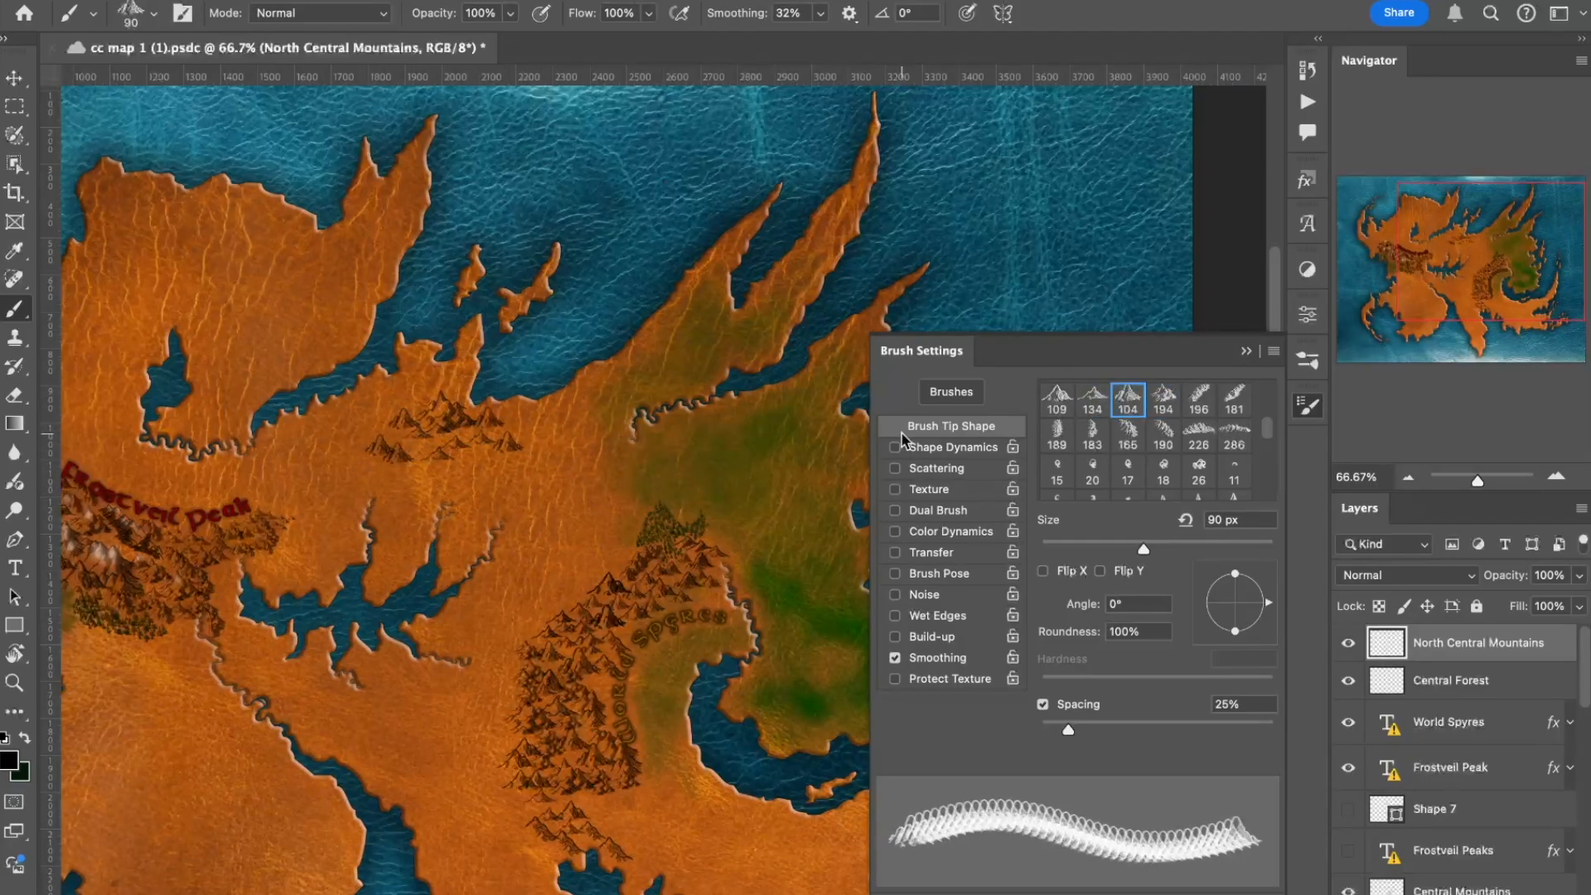
Widen the new range to the west and south with mountain tip 134 at 100 px and 80 px
{"action": "key", "text": "period"}
{"action": "key", "text": "comma"}
{"action": "key", "text": "comma"}
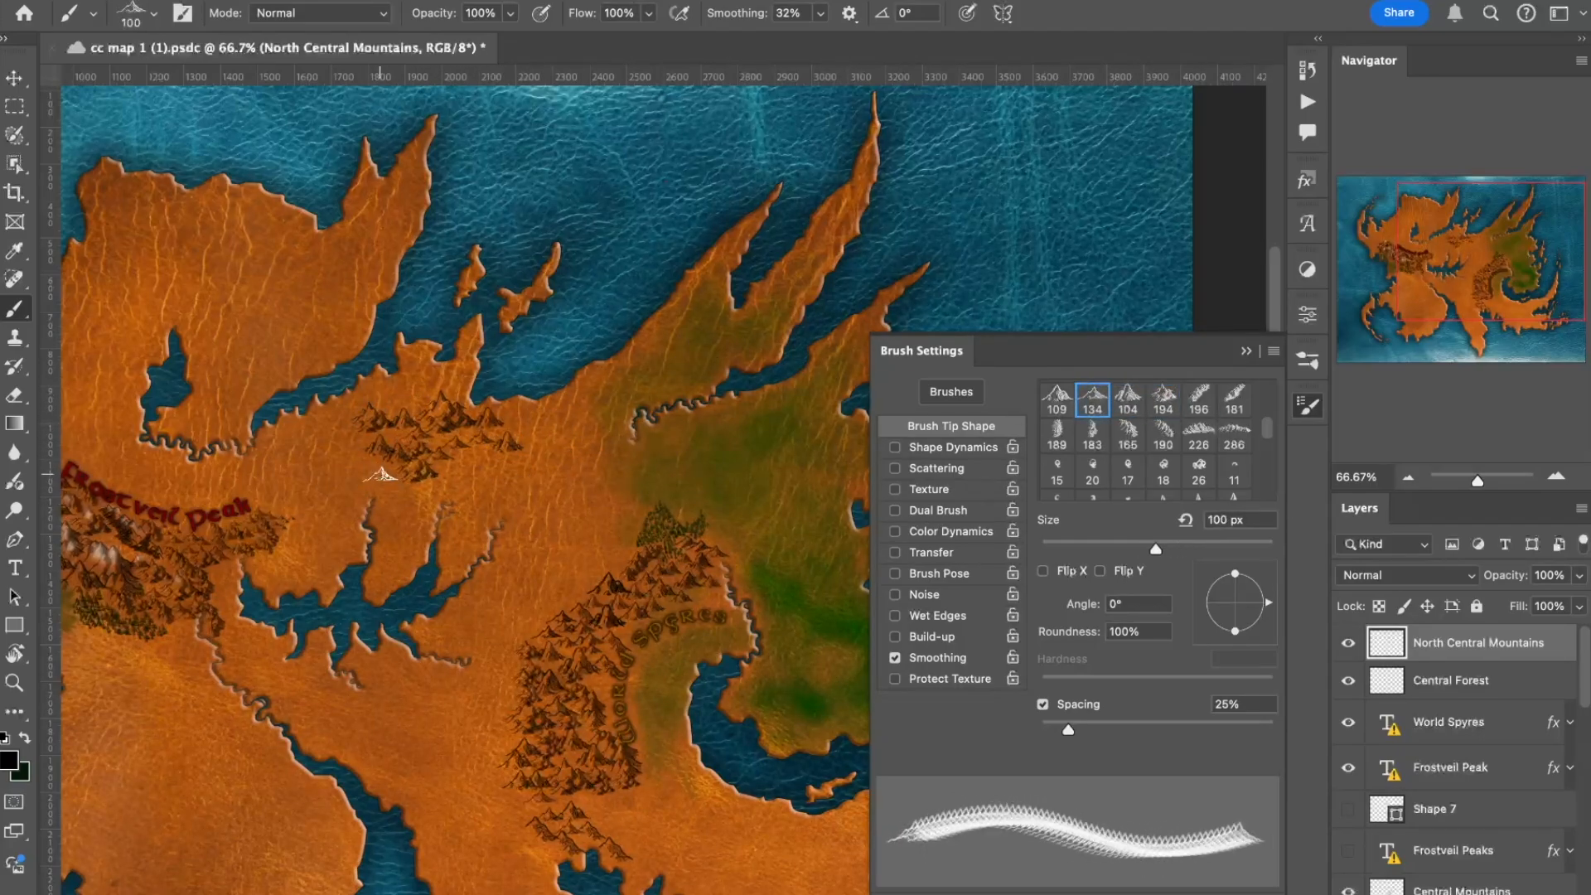
{"action": "key", "text": "bracketleft"}
{"action": "key", "text": "bracketleft"}
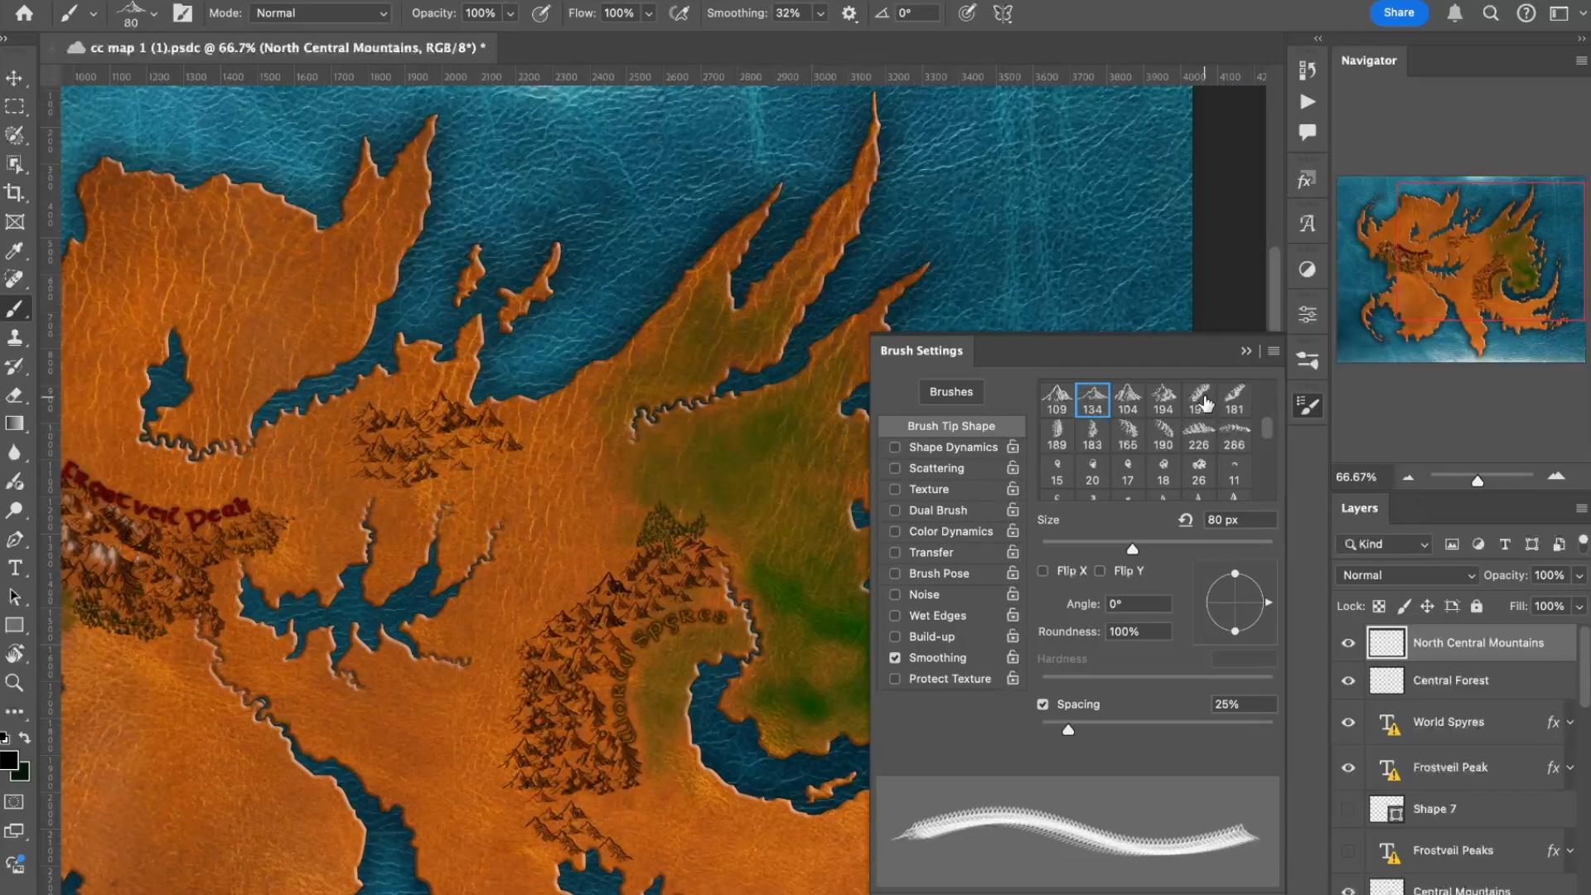
{"action": "key", "text": "period"}
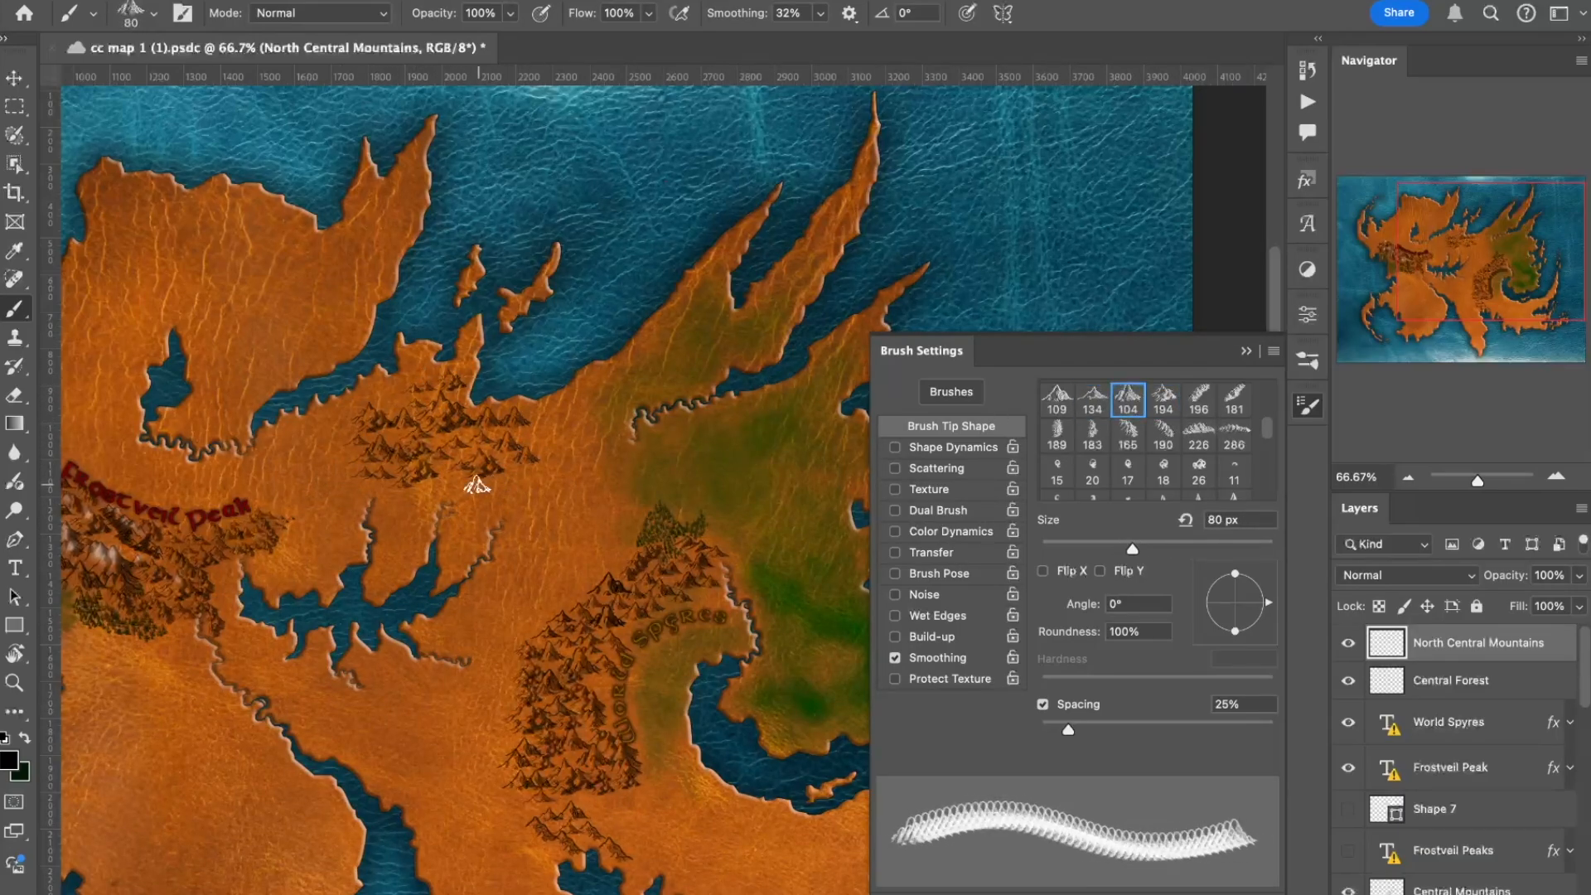
Extend the north central range eastward with smaller mountains, including mountain tip 60 at 70 px
{"action": "left_click", "coordinate": [1173, 407]}
{"action": "left_click", "coordinate": [550, 417]}
{"action": "scroll", "coordinate": [1065, 427], "scroll_direction": "up", "scroll_amount": 2}
{"action": "left_click", "coordinate": [1059, 417]}
{"action": "key", "text": "bracketright"}
{"action": "key", "text": "bracketright"}
{"action": "key", "text": "bracketright"}
{"action": "left_click", "coordinate": [549, 436]}
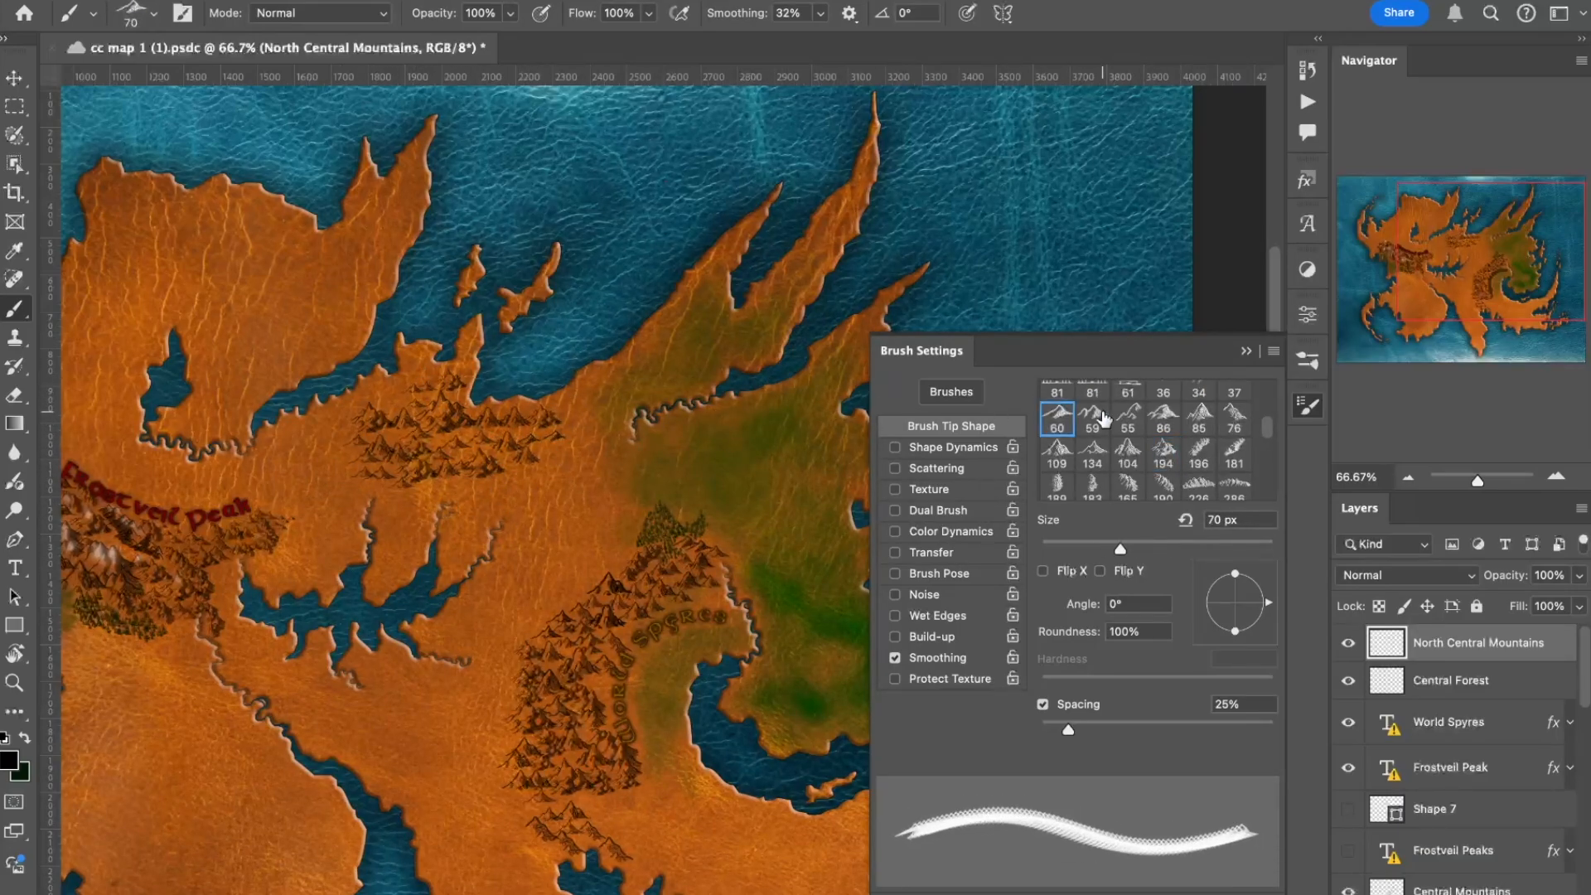
Continue the range northeast along the coast with mountain stamps, including tip 86 at 90 px
{"action": "left_click", "coordinate": [1099, 416]}
{"action": "left_click", "coordinate": [567, 407]}
{"action": "key", "text": "period"}
{"action": "key", "text": "period"}
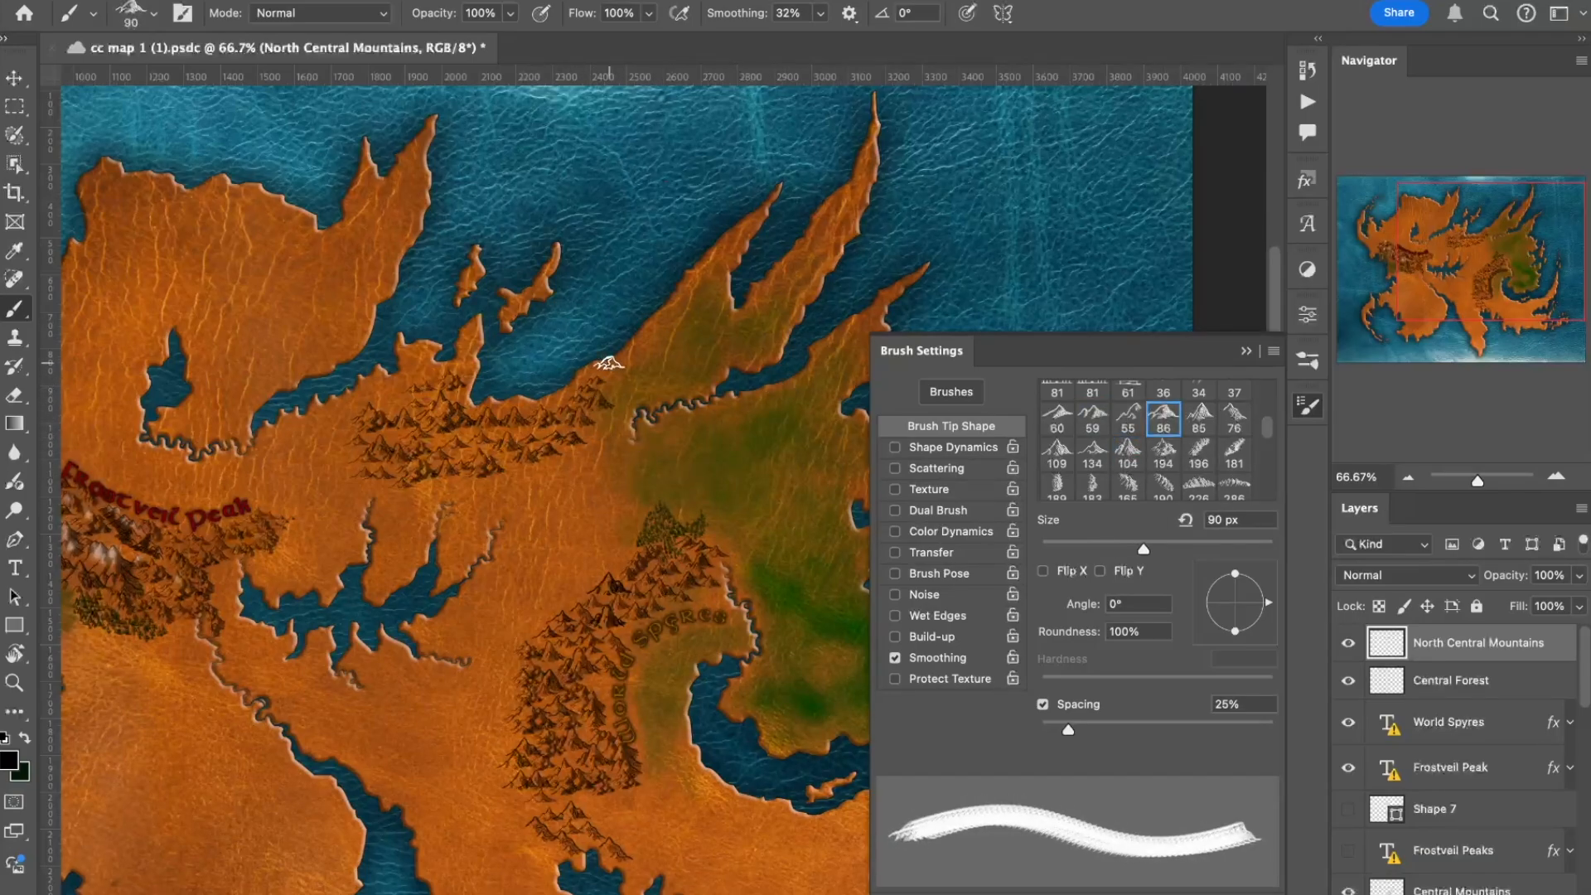
{"action": "key", "text": "period"}
{"action": "key", "text": "period"}
{"action": "key", "text": "period"}
{"action": "key", "text": "period"}
{"action": "key", "text": "period"}
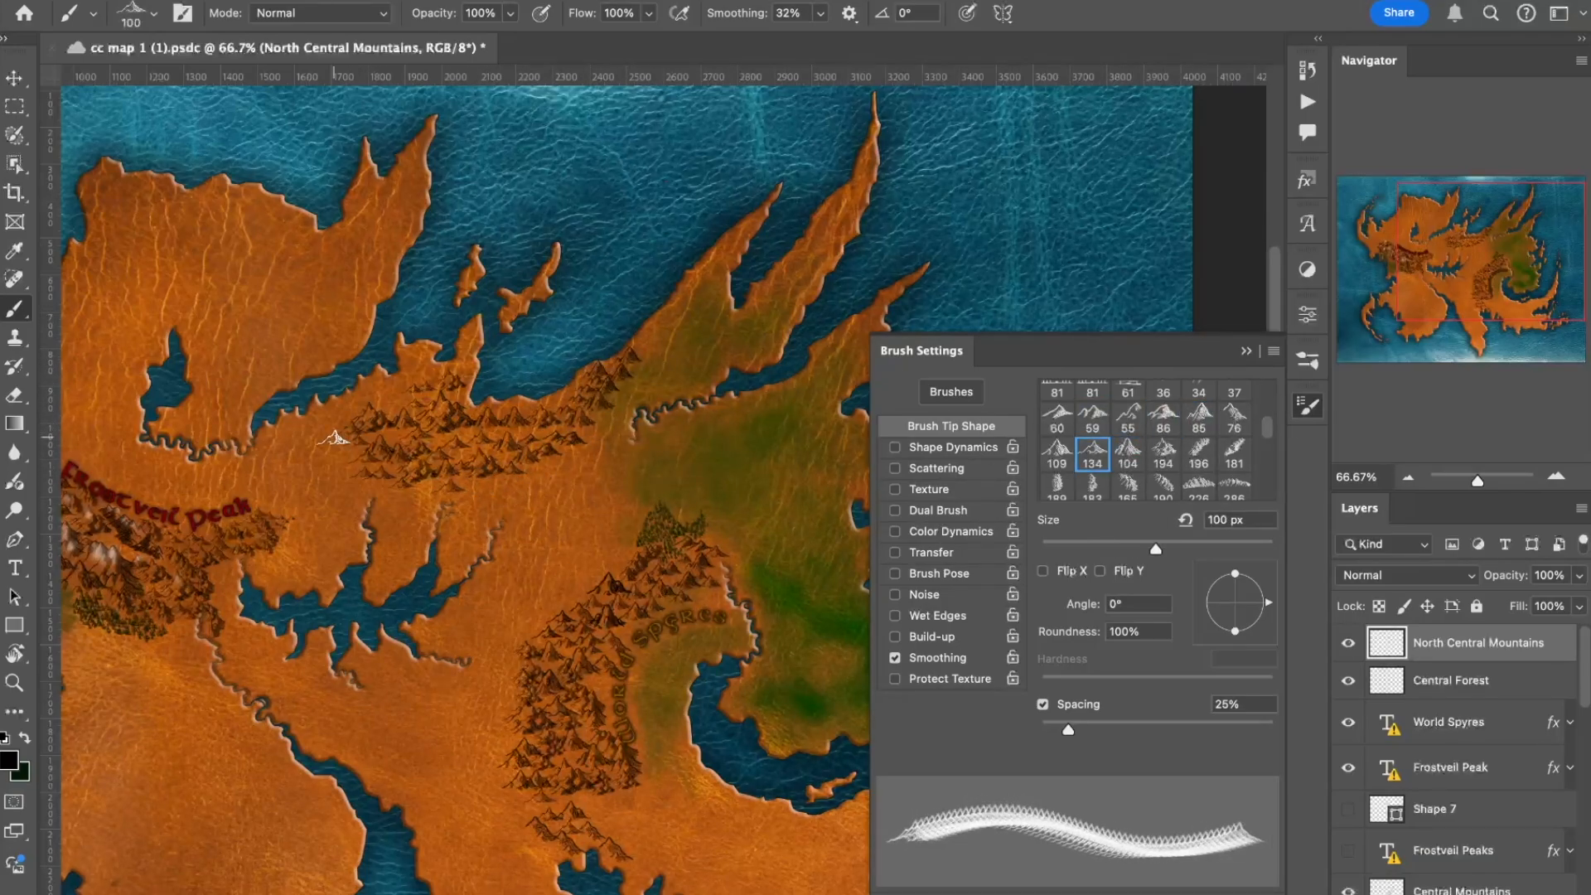
Fill out the range's western edge and the small northern headland with mountain stamps, including tip 60 at 60 px
{"action": "key", "text": "comma"}
{"action": "key", "text": "comma"}
{"action": "key", "text": "comma"}
{"action": "key", "text": "comma"}
{"action": "key", "text": "comma"}
{"action": "key", "text": "comma"}
{"action": "key", "text": "comma"}
{"action": "key", "text": "comma"}
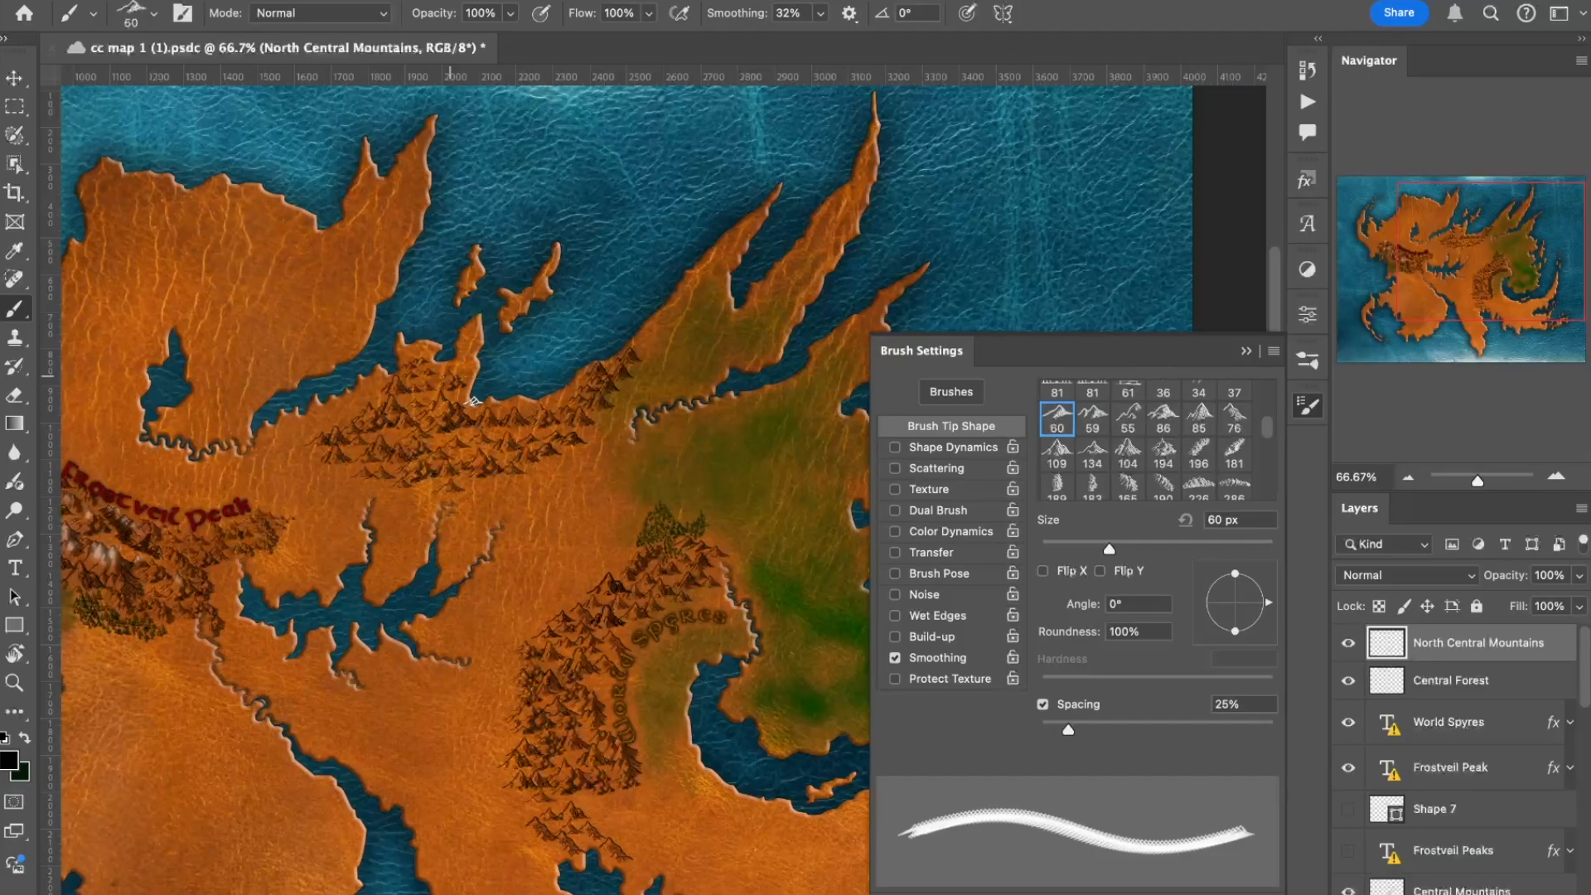
Add mountains at the range's northeast end and fill its gaps with tip 59 at 59, 40 and 50 px
{"action": "key", "text": "period"}
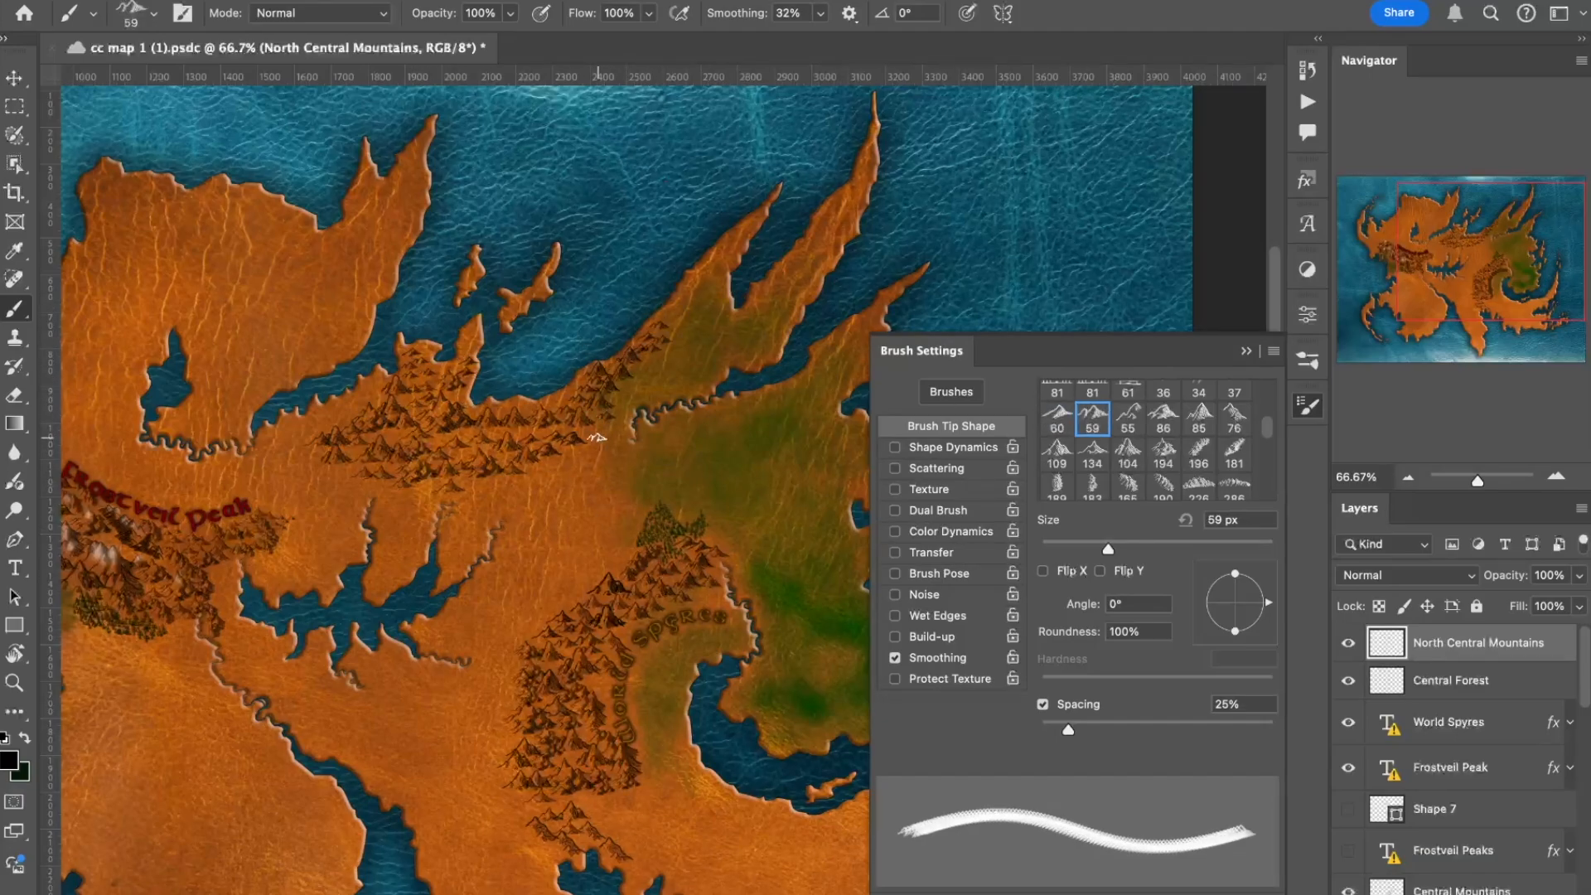
{"action": "key", "text": "period"}
{"action": "key", "text": "period"}
{"action": "key", "text": "period"}
{"action": "key", "text": "period"}
{"action": "key", "text": "period"}
{"action": "key", "text": "period"}
{"action": "left_click", "coordinate": [1093, 418]}
{"action": "key", "text": "bracketleft"}
{"action": "key", "text": "bracketleft"}
{"action": "key", "text": "bracketleft"}
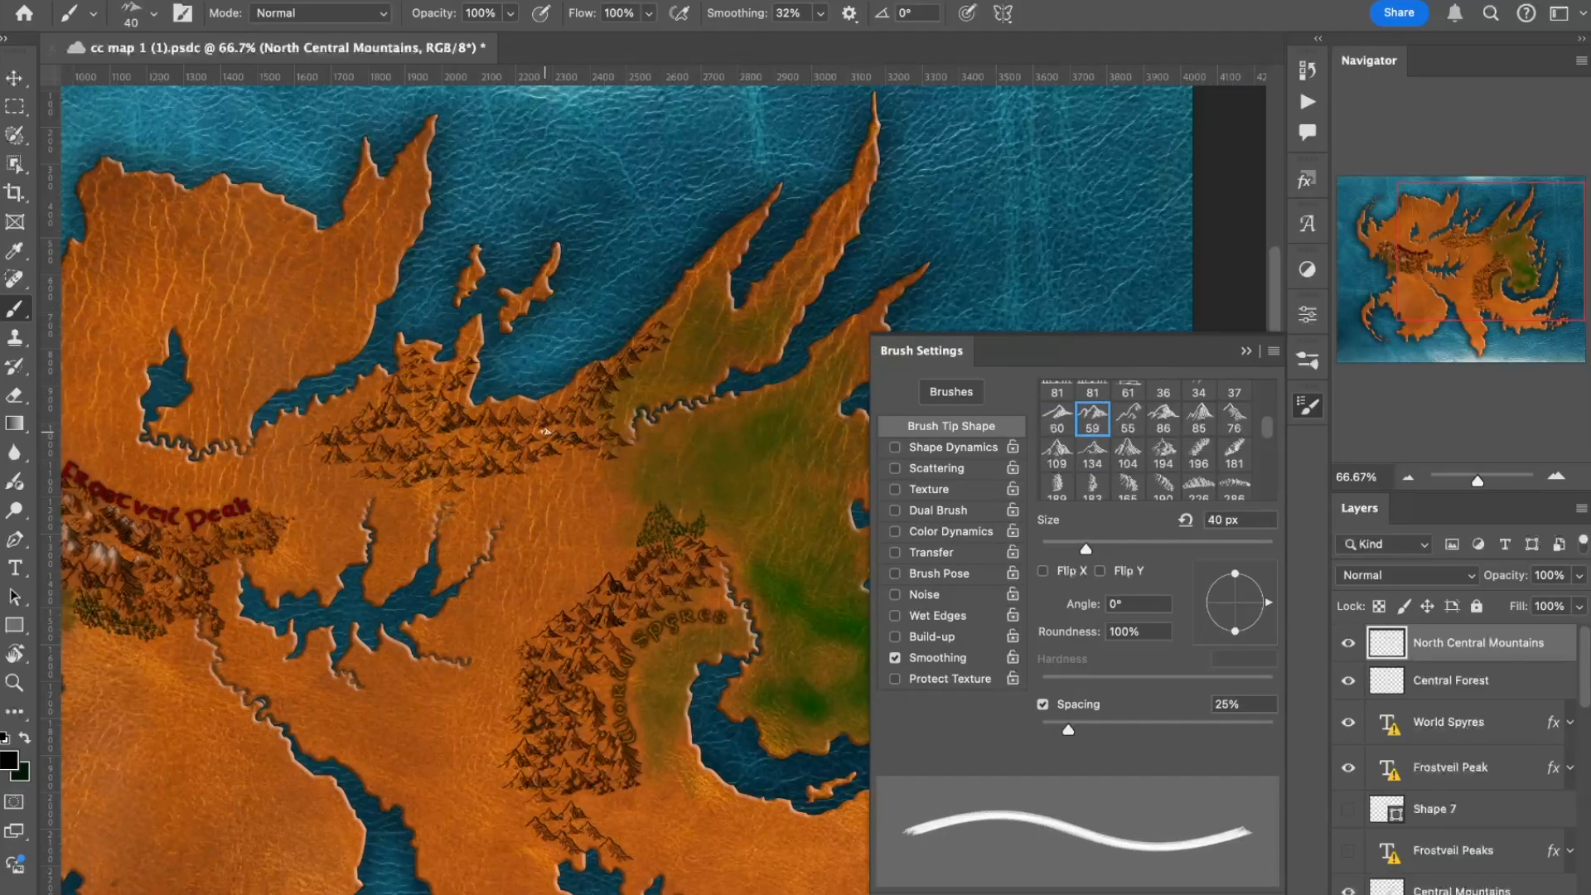
{"action": "key", "text": "bracketright"}
Select the Frost Tundra layer for painting the northern peninsula
{"action": "scroll", "coordinate": [623, 441], "scroll_direction": "down", "scroll_amount": 3}
{"action": "scroll", "coordinate": [1467, 872], "scroll_direction": "down", "scroll_amount": 2}
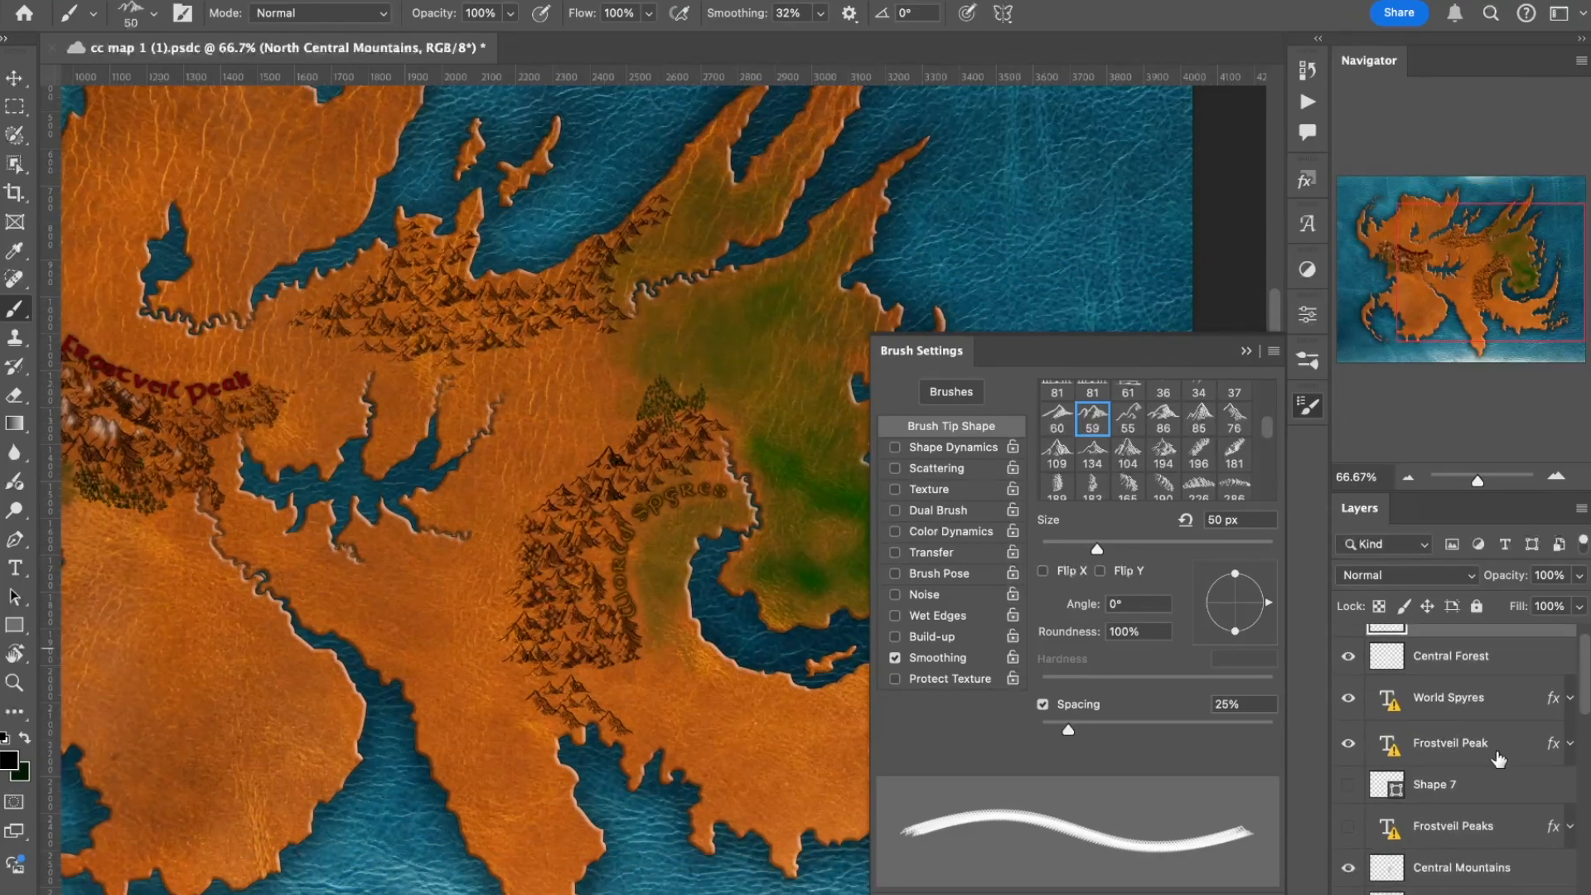
{"action": "scroll", "coordinate": [1467, 872], "scroll_direction": "down", "scroll_amount": 2}
{"action": "left_click", "coordinate": [1467, 867]}
{"action": "scroll", "coordinate": [497, 414], "scroll_direction": "up", "scroll_amount": 5}
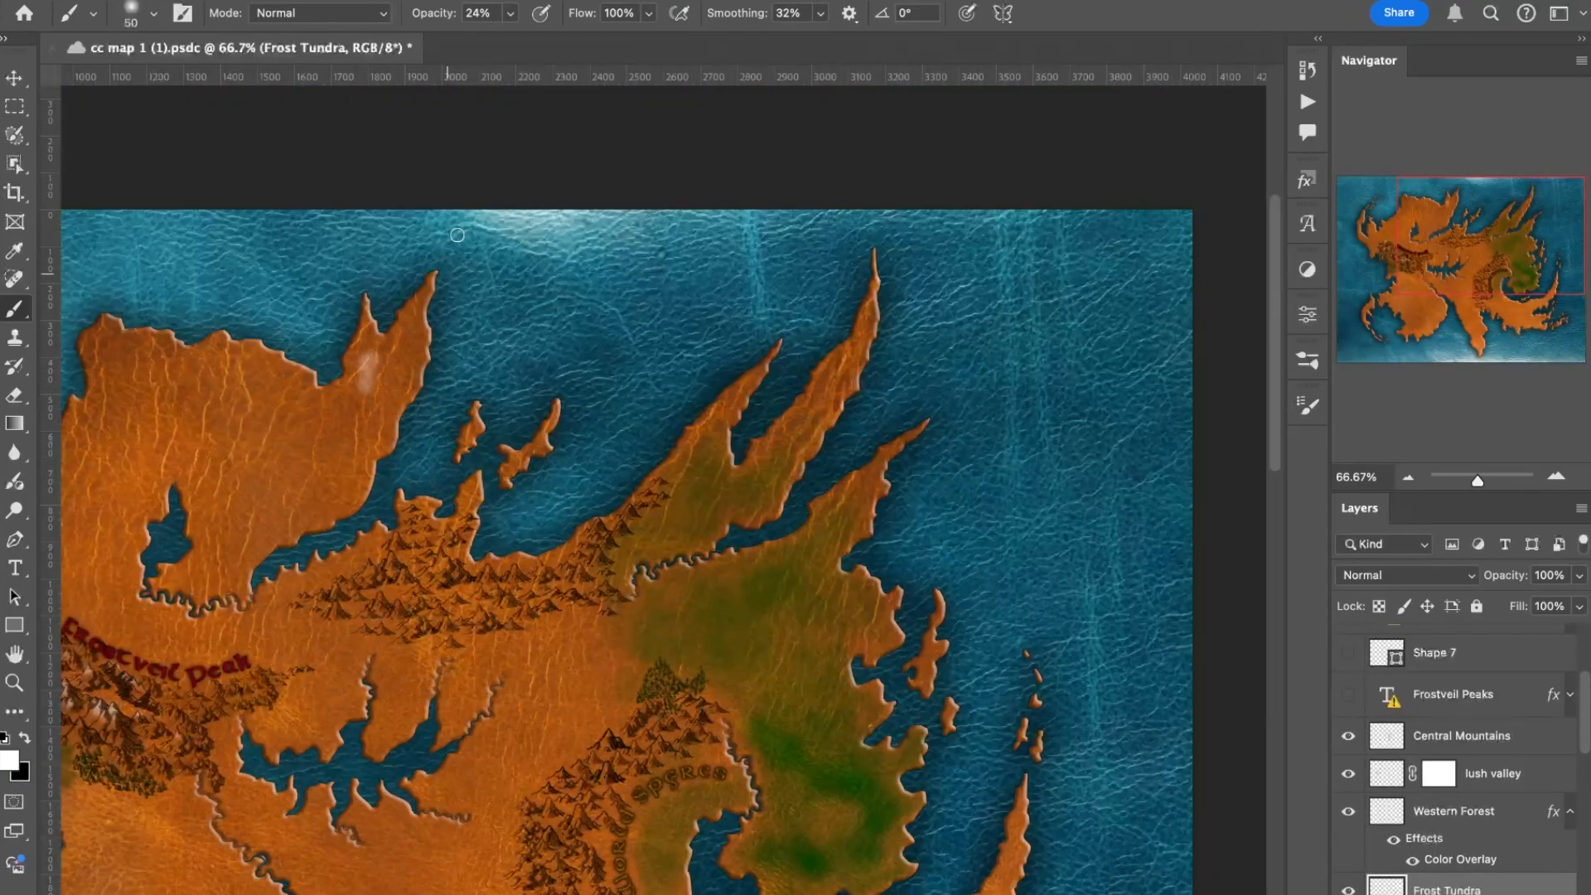
Try painting soft white frost on the northern peninsula's tip at 45% opacity
{"action": "key", "text": "4"}
{"action": "key", "text": "5"}
{"action": "left_click", "coordinate": [385, 357]}
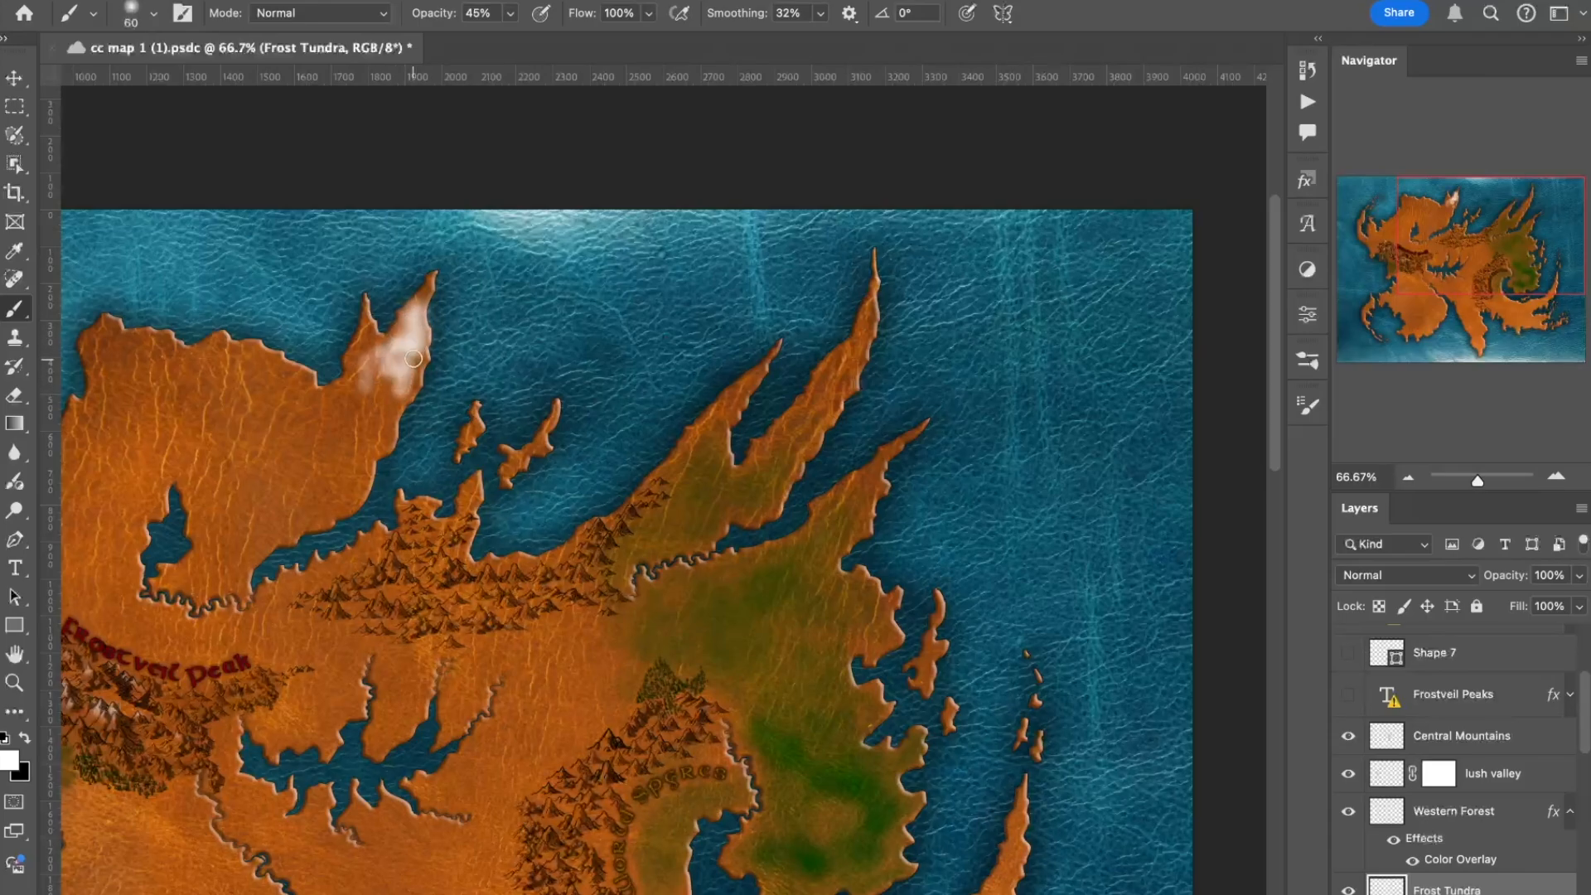
{"action": "key", "text": "super+z"}
{"action": "key", "text": "super+z"}
{"action": "key", "text": "super+z"}
Choose the textured brush tip 59 for the frost and enlarge it to 80 px
{"action": "left_click", "coordinate": [1308, 405]}
{"action": "scroll", "coordinate": [1160, 443], "scroll_direction": "down", "scroll_amount": 4}
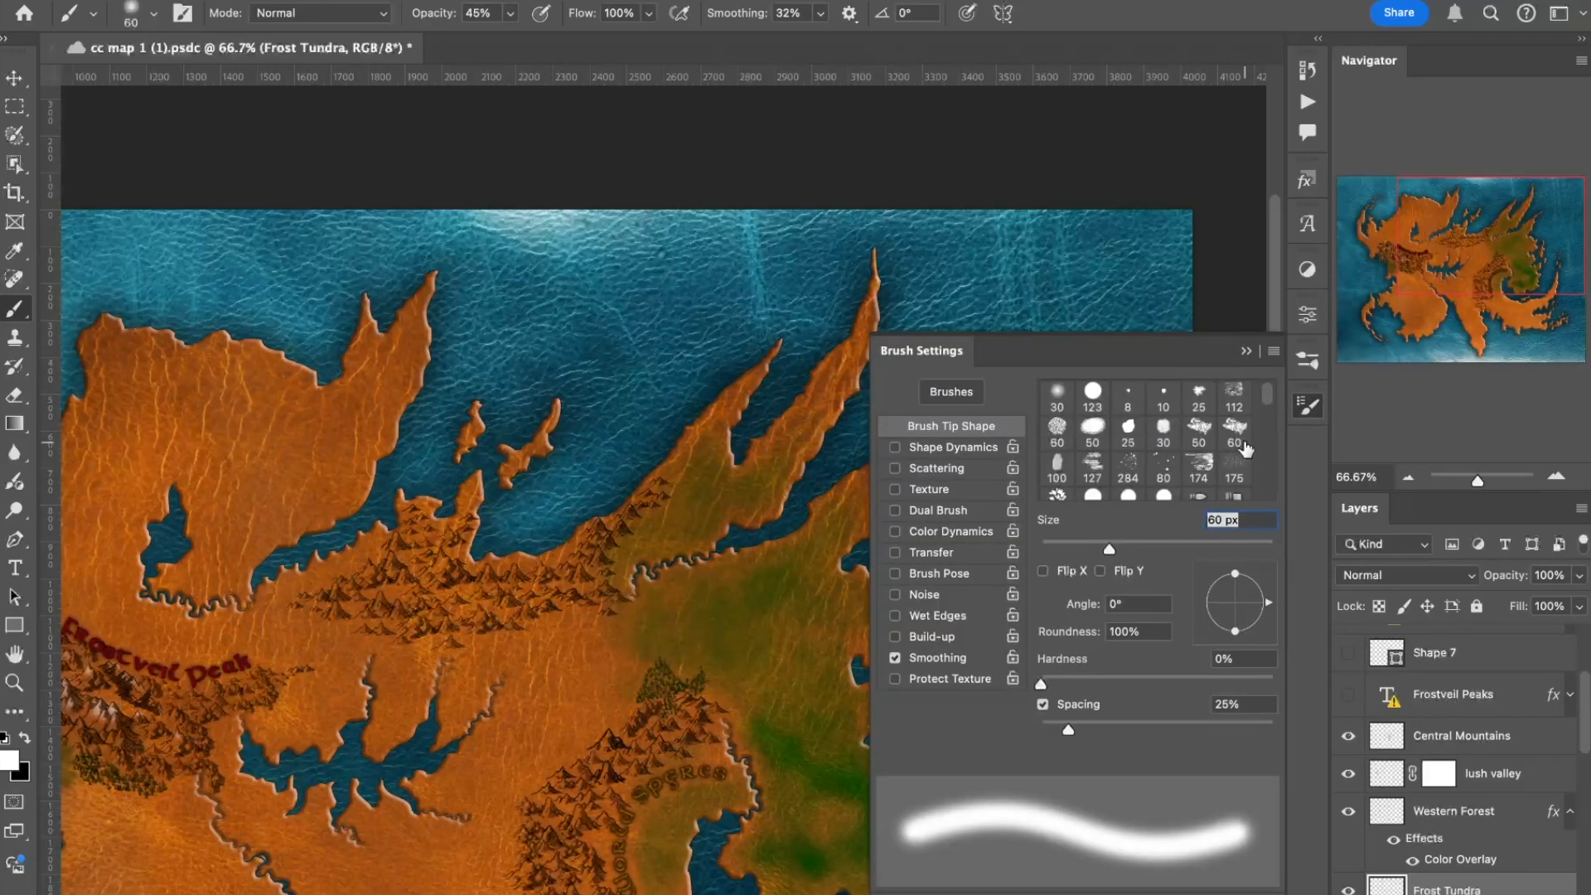
{"action": "left_click", "coordinate": [1199, 456]}
{"action": "left_click", "coordinate": [1057, 484]}
{"action": "key", "text": "bracketleft"}
{"action": "key", "text": "bracketleft"}
{"action": "key", "text": "bracketleft"}
{"action": "key", "text": "bracketleft"}
{"action": "key", "text": "bracketleft"}
{"action": "scroll", "coordinate": [1162, 444], "scroll_direction": "down", "scroll_amount": 5}
{"action": "left_click", "coordinate": [1128, 464]}
{"action": "key", "text": "bracketright"}
{"action": "key", "text": "bracketright"}
{"action": "key", "text": "bracketright"}
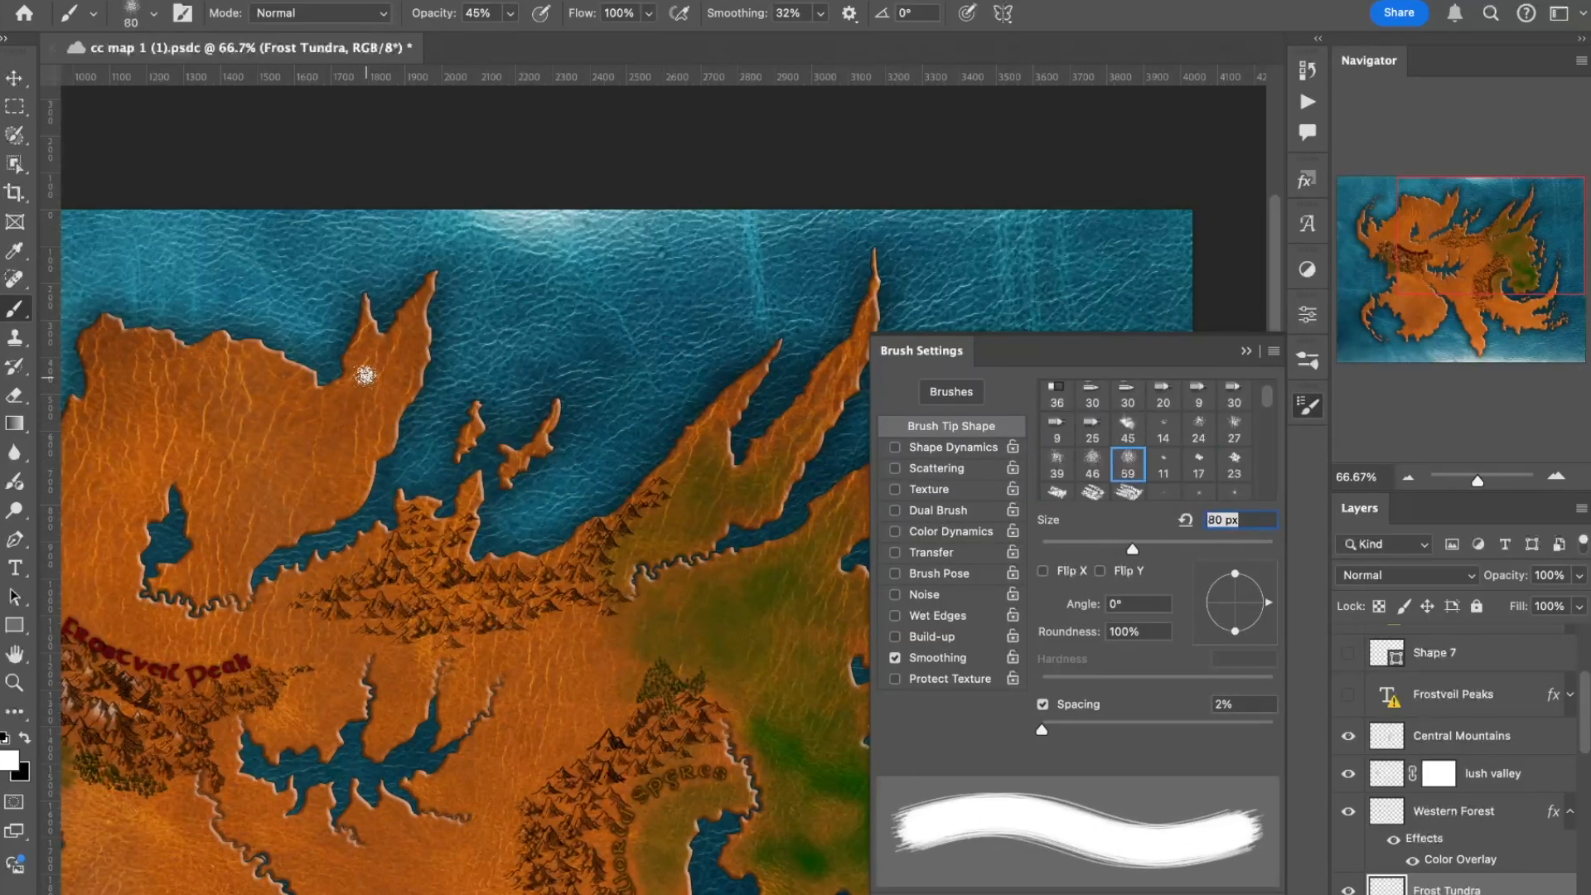
Paint textured white frost over the northern peninsula's tip, raising the brush size to 100 px and the opacity to 64%
{"action": "left_click_drag", "start_coordinate": [395, 356], "coordinate": [407, 328]}
{"action": "key", "text": "bracketright"}
{"action": "key", "text": "bracketright"}
{"action": "left_click", "coordinate": [510, 13]}
{"action": "left_click_drag", "start_coordinate": [511, 43], "coordinate": [533, 43]}
{"action": "left_click", "coordinate": [365, 364]}
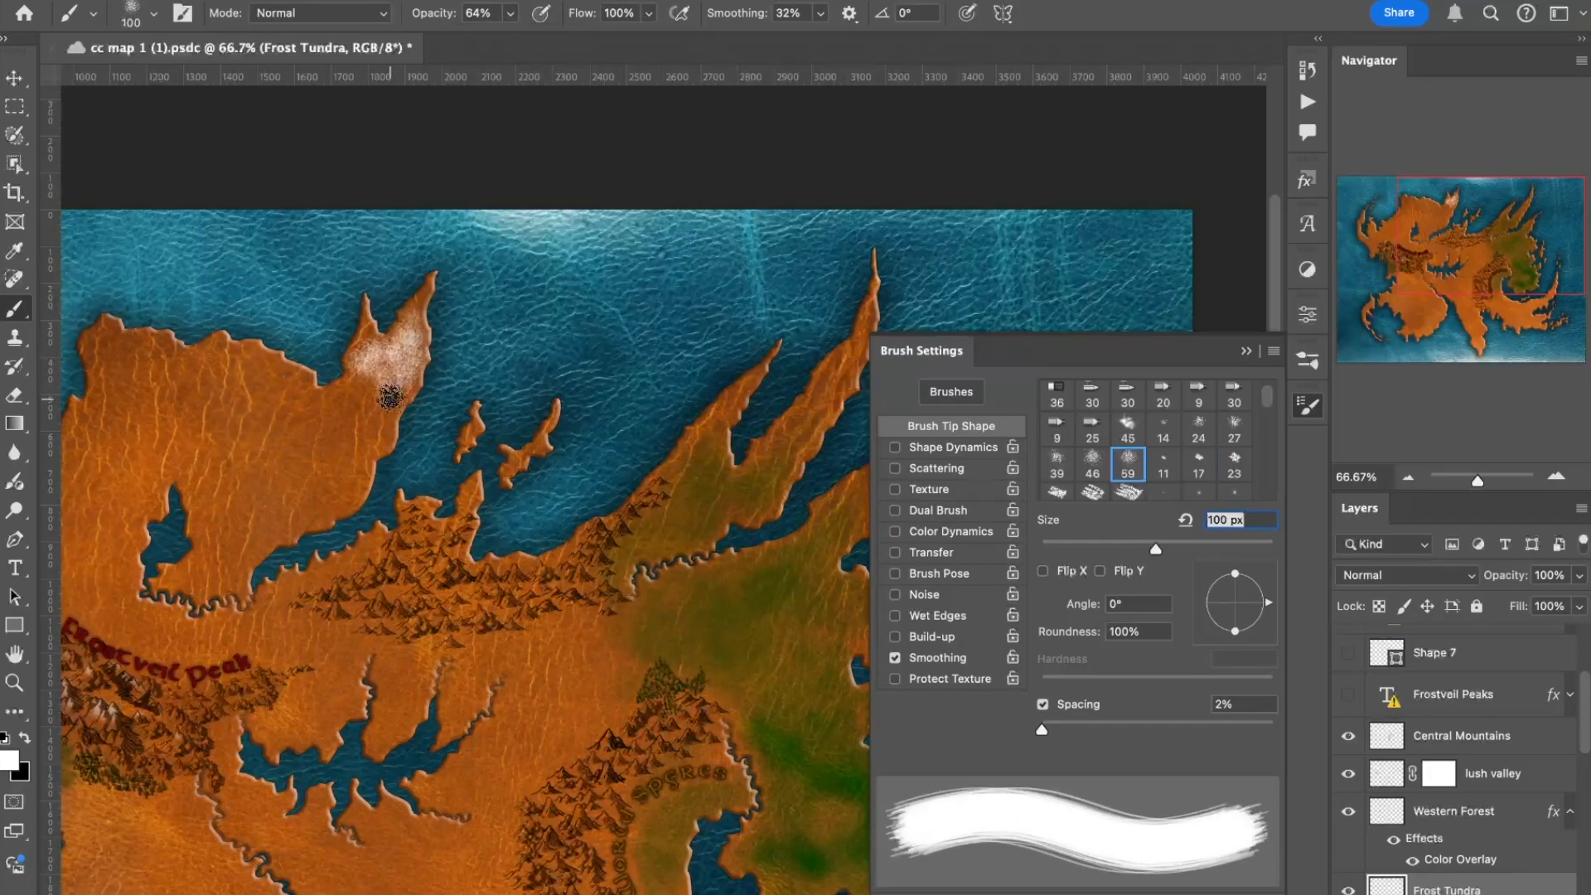
Paint textured frost into the northern peninsula's narrow upper points with the brush reduced to 40 px
{"action": "key", "text": "bracketleft"}
{"action": "key", "text": "bracketleft"}
{"action": "key", "text": "bracketleft"}
{"action": "key", "text": "bracketleft"}
{"action": "key", "text": "bracketleft"}
{"action": "key", "text": "bracketleft"}
{"action": "left_click_drag", "start_coordinate": [419, 332], "coordinate": [425, 298]}
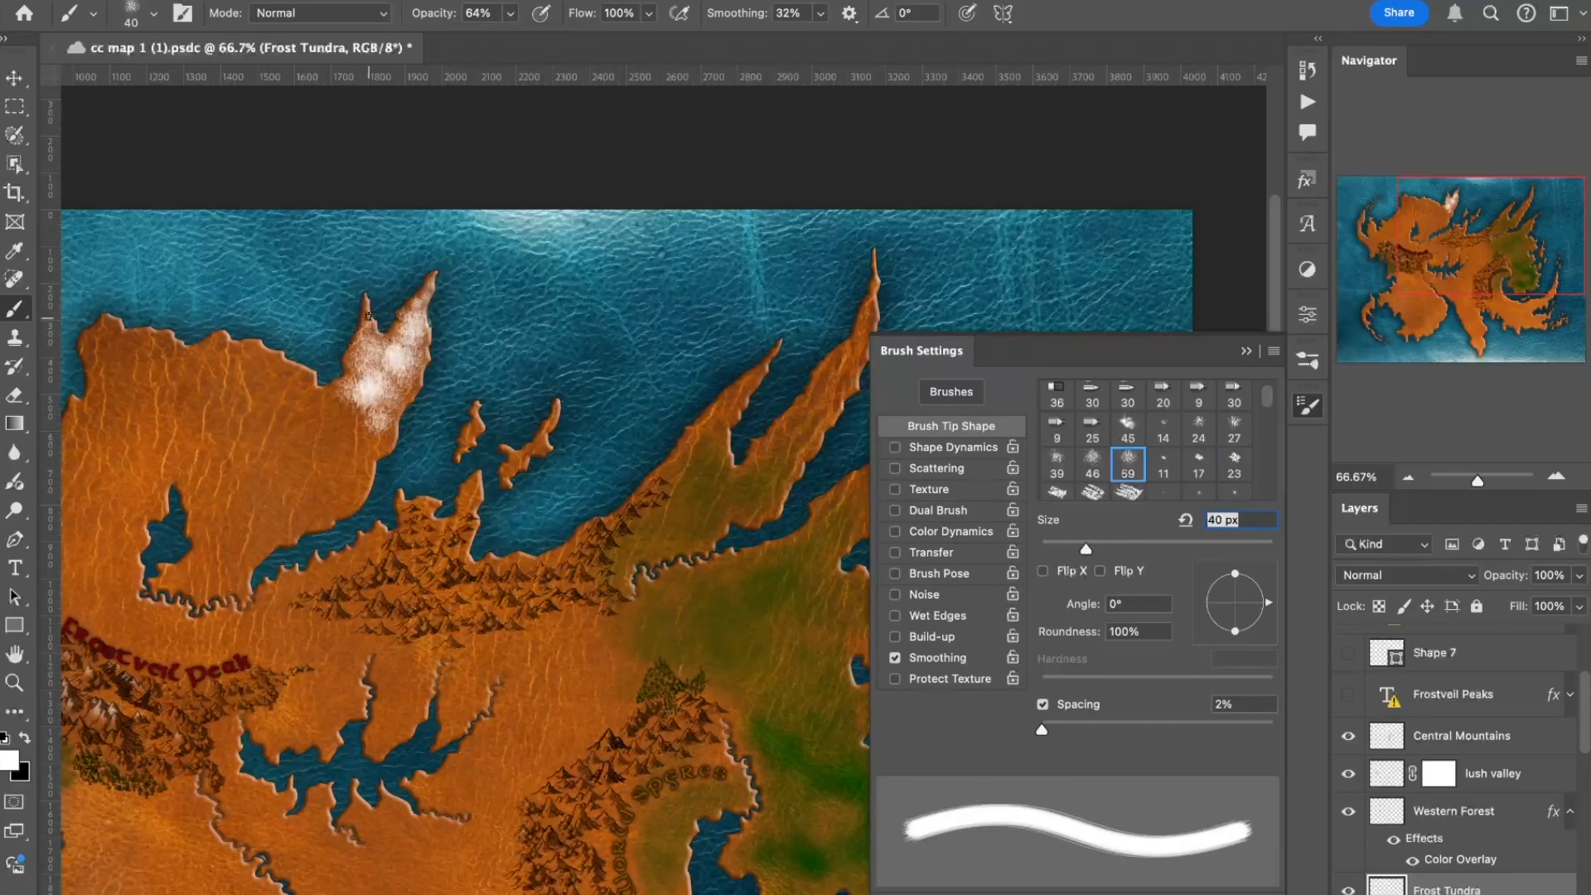
Extend the frost to the peninsula's western base and lower edges at 40 px, and into its thin northern points at 20 px
{"action": "left_click", "coordinate": [1556, 476]}
{"action": "left_click", "coordinate": [1557, 476]}
{"action": "left_click_drag", "start_coordinate": [266, 366], "coordinate": [854, 488]}
{"action": "left_click_drag", "start_coordinate": [491, 300], "coordinate": [530, 238]}
{"action": "left_click_drag", "start_coordinate": [277, 294], "coordinate": [300, 331]}
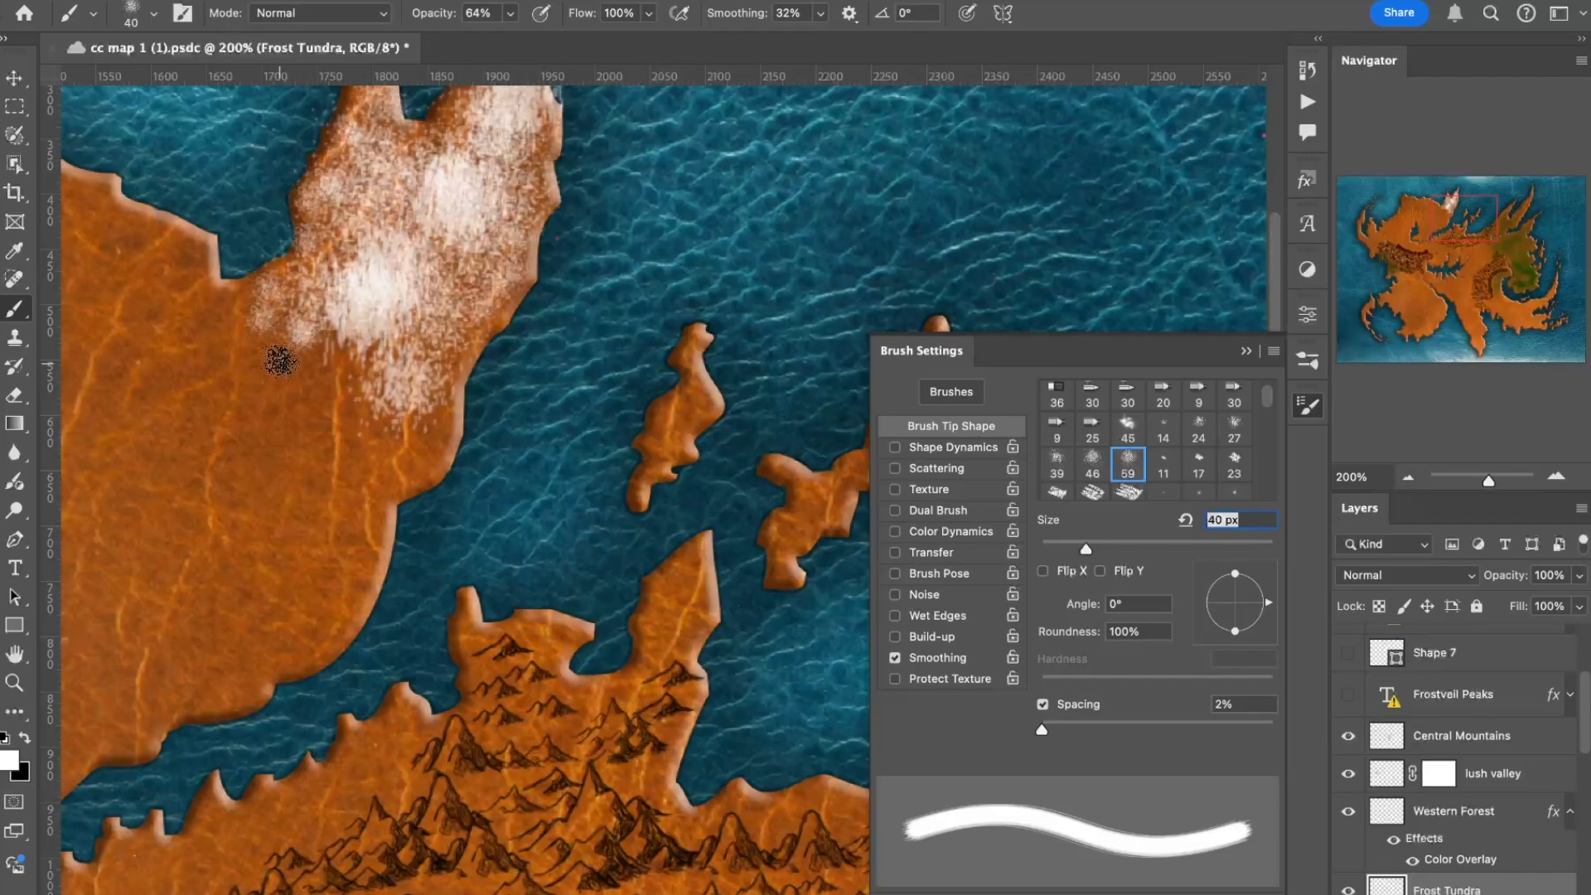
{"action": "left_click", "coordinate": [438, 433]}
{"action": "left_click", "coordinate": [495, 322]}
{"action": "scroll", "coordinate": [498, 286], "scroll_direction": "up", "scroll_amount": 5}
{"action": "key", "text": "bracketleft"}
{"action": "key", "text": "bracketleft"}
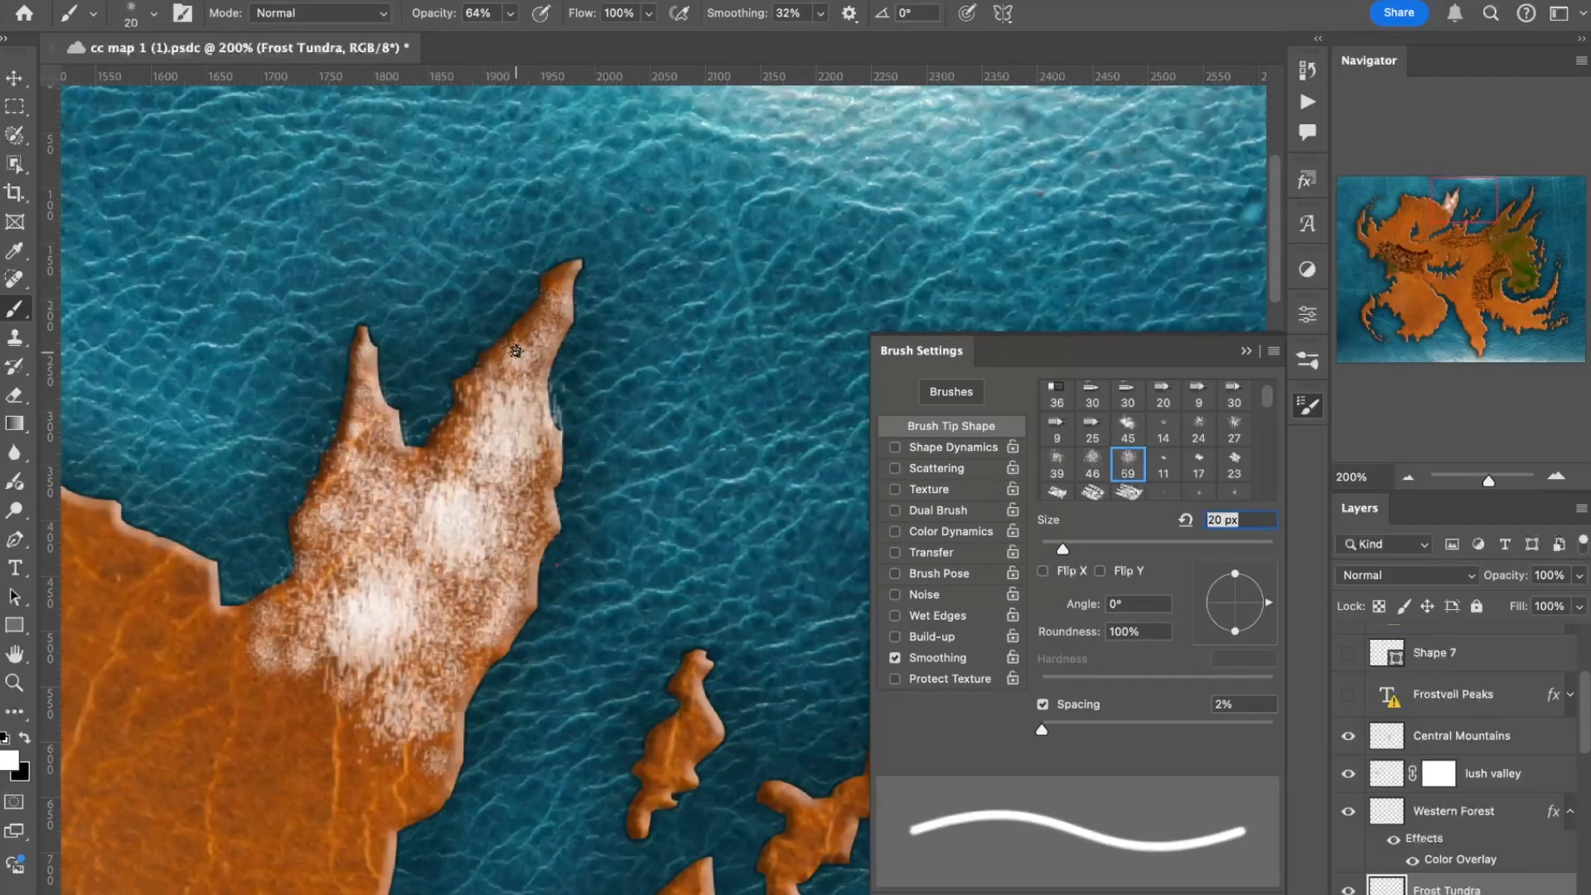
Thicken the white frost across the peninsula's centre and lower eastern shore with a 50 px brush
{"action": "key", "text": "bracketright"}
{"action": "key", "text": "bracketright"}
{"action": "key", "text": "bracketright"}
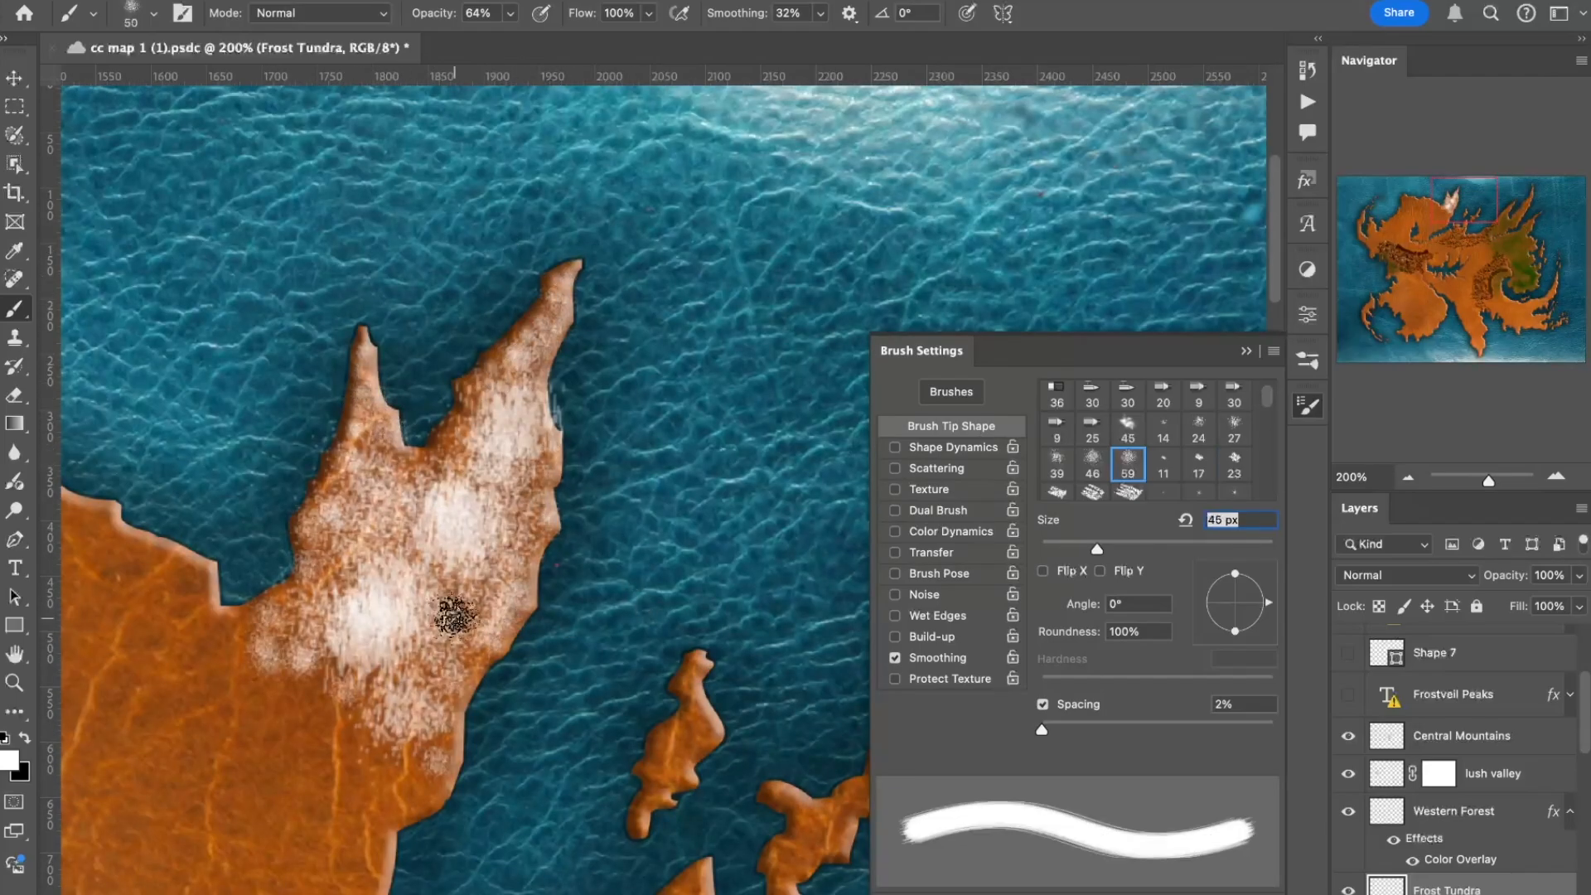
{"action": "mouse_move", "coordinate": [451, 611]}
{"action": "left_mouse_down"}
{"action": "mouse_move", "coordinate": [480, 643]}
{"action": "mouse_move", "coordinate": [340, 561]}
{"action": "mouse_move", "coordinate": [373, 501]}
{"action": "mouse_move", "coordinate": [472, 442]}
{"action": "mouse_move", "coordinate": [511, 564]}
{"action": "left_mouse_up"}
{"action": "mouse_move", "coordinate": [403, 792]}
{"action": "left_mouse_down"}
{"action": "mouse_move", "coordinate": [397, 748]}
{"action": "mouse_move", "coordinate": [437, 700]}
{"action": "left_mouse_up"}
Fade the frost's southwestern edge into the land at 21% opacity with a 70 px brush
{"action": "key", "text": "2"}
{"action": "key", "text": "1"}
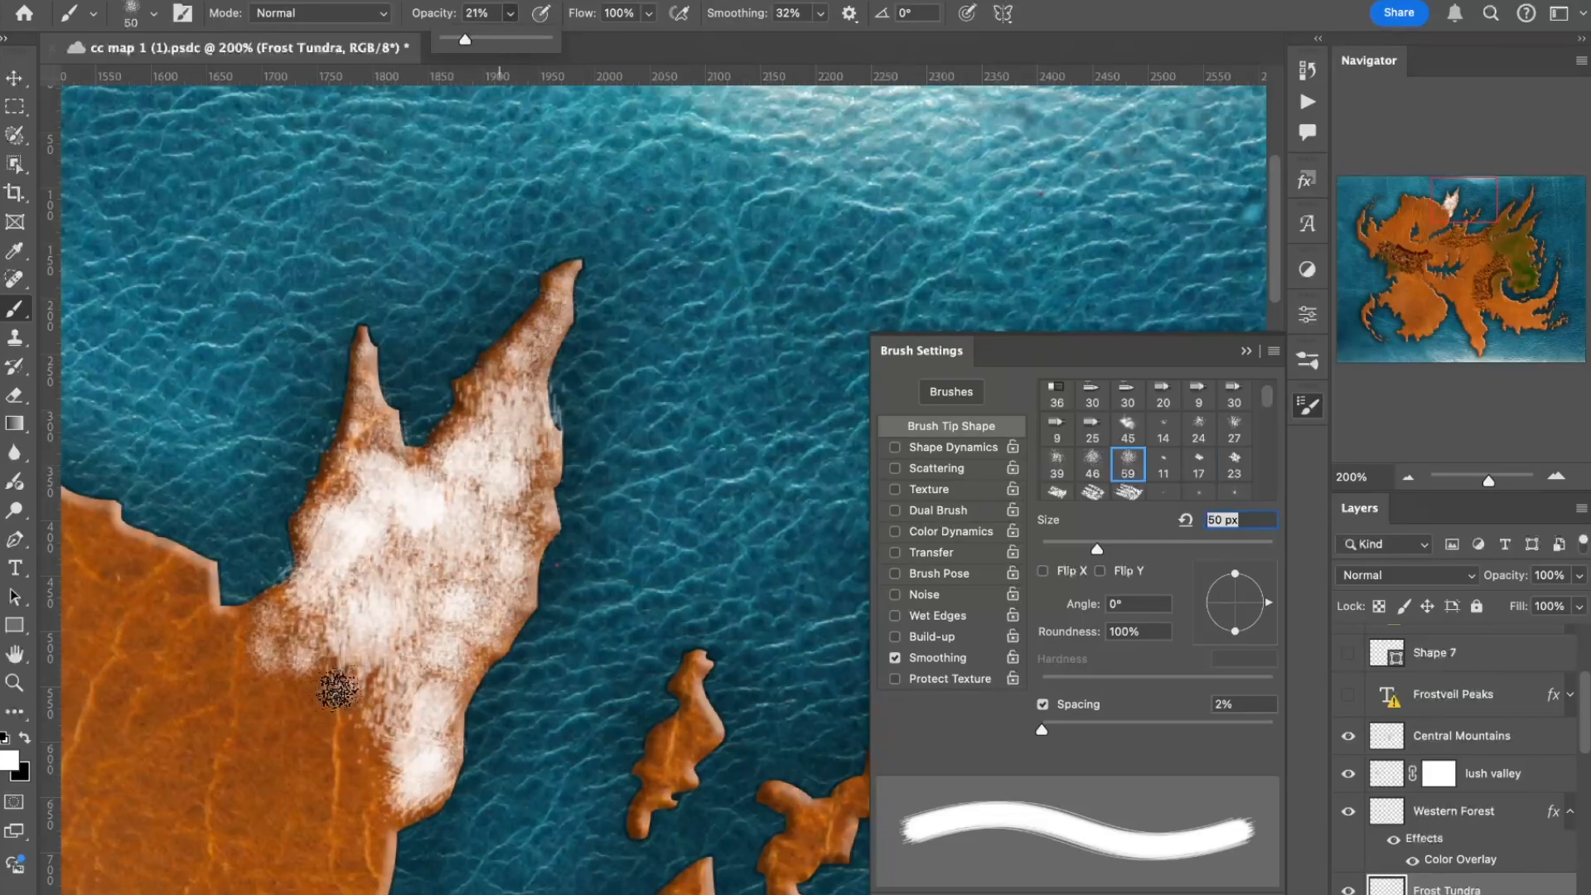
{"action": "key", "text": "bracketright"}
{"action": "key", "text": "bracketright"}
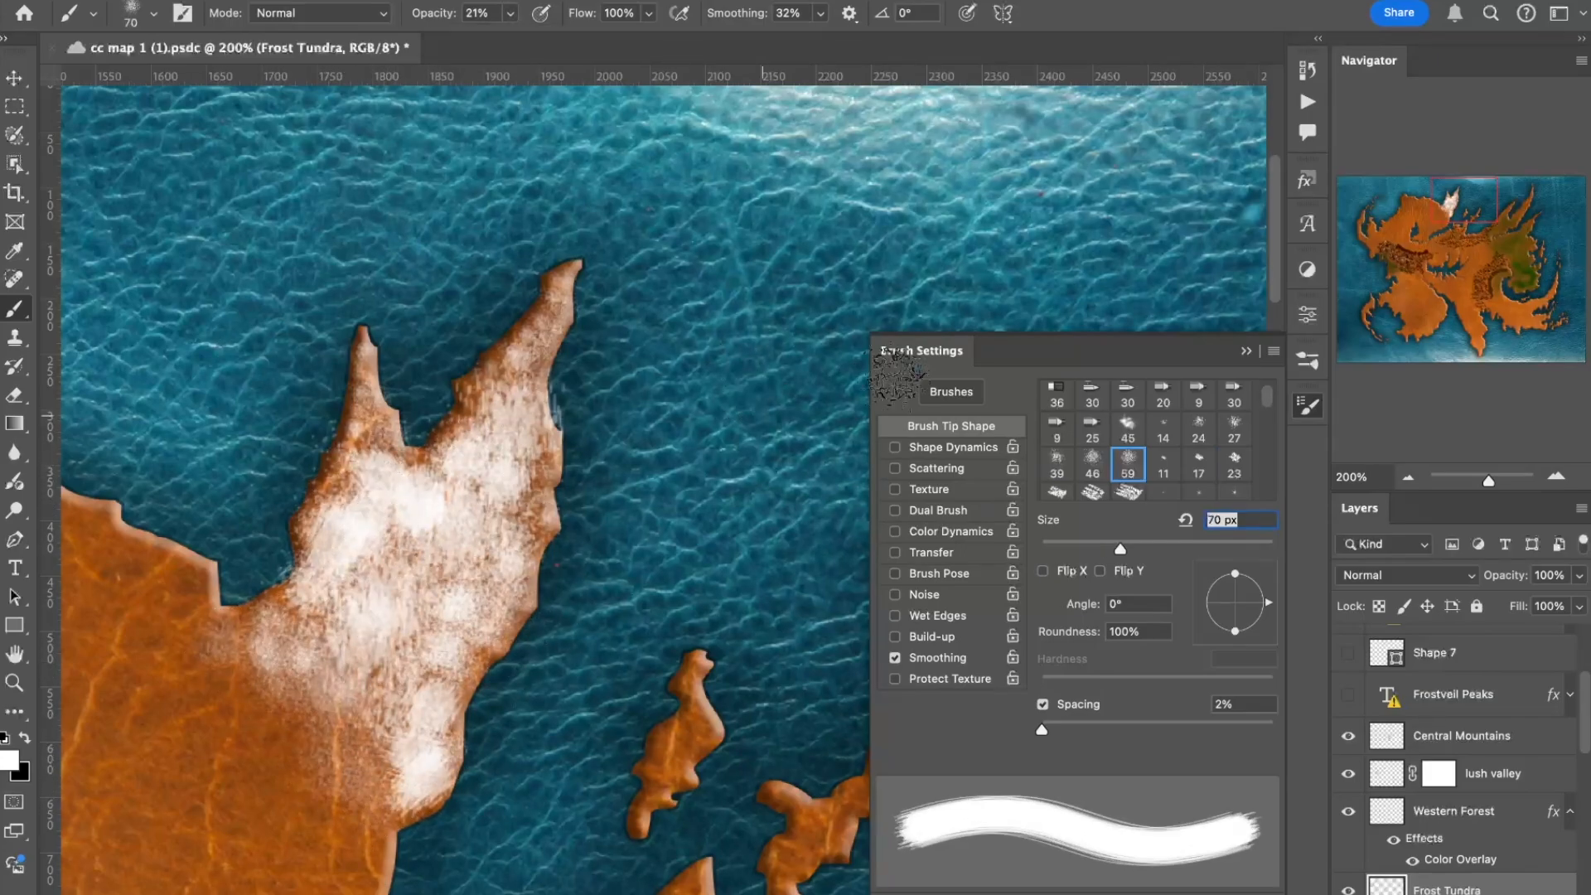
Paint textured frost on the mainland's northwestern headland at 66% opacity
{"action": "key", "text": "ctrl+minus"}
{"action": "key", "text": "ctrl+minus"}
{"action": "left_click_drag", "start_coordinate": [510, 13], "coordinate": [554, 42]}
{"action": "left_click", "coordinate": [1247, 350]}
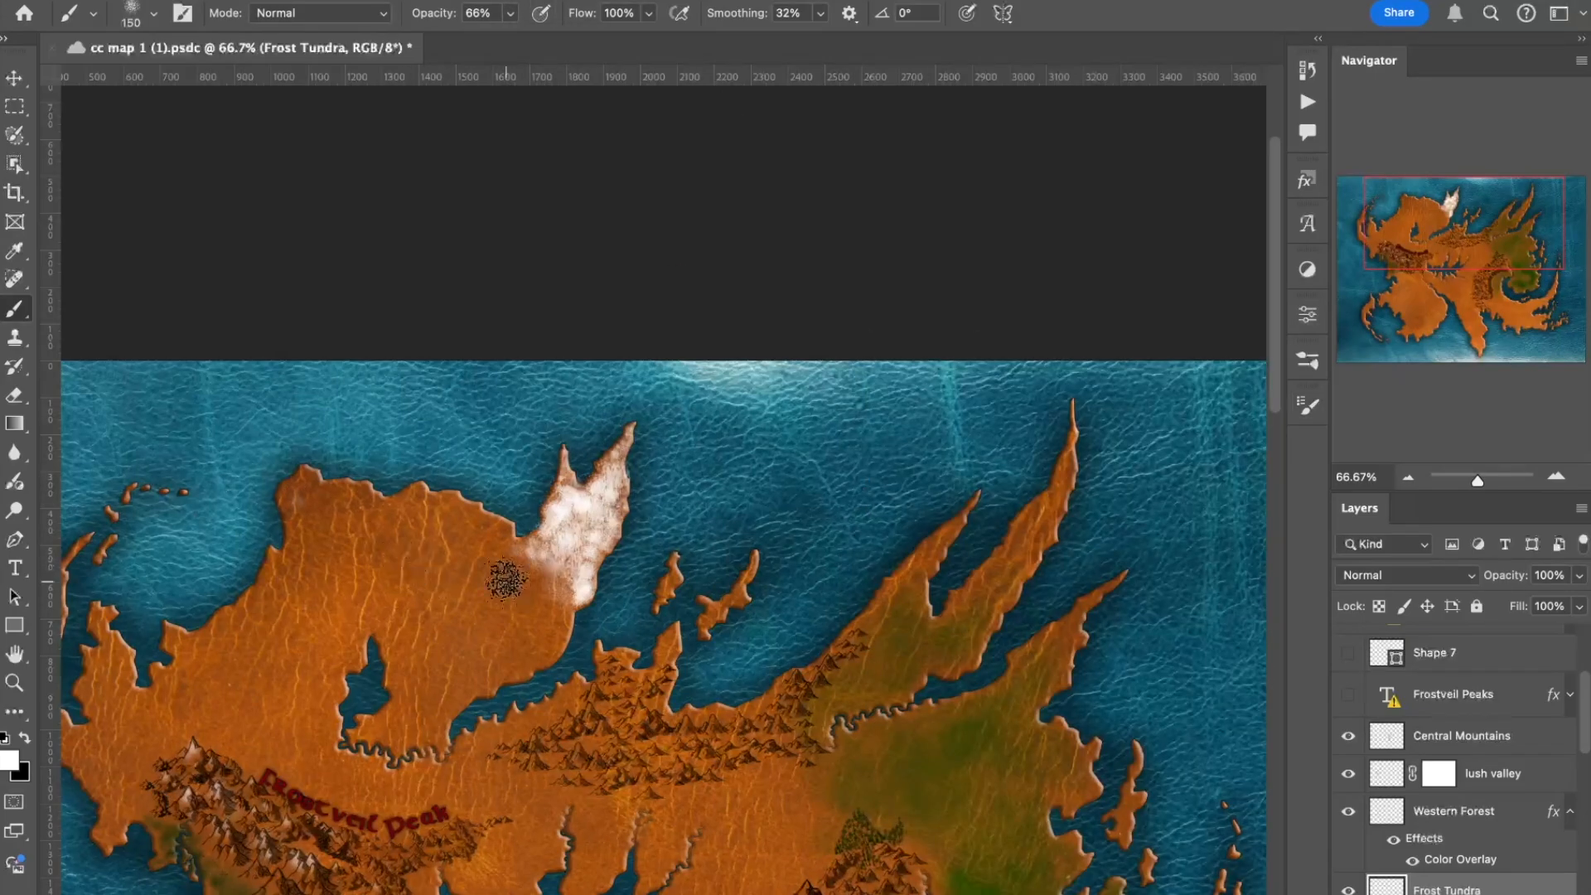
{"action": "key", "text": "ctrl+plus"}
{"action": "key", "text": "ctrl+plus"}
{"action": "left_click_drag", "start_coordinate": [458, 535], "coordinate": [1024, 486]}
{"action": "key", "text": "bracketleft"}
{"action": "key", "text": "bracketleft"}
{"action": "key", "text": "bracketleft"}
{"action": "mouse_move", "coordinate": [186, 477]}
{"action": "left_mouse_down"}
{"action": "mouse_move", "coordinate": [124, 456]}
{"action": "mouse_move", "coordinate": [198, 412]}
{"action": "left_mouse_up"}
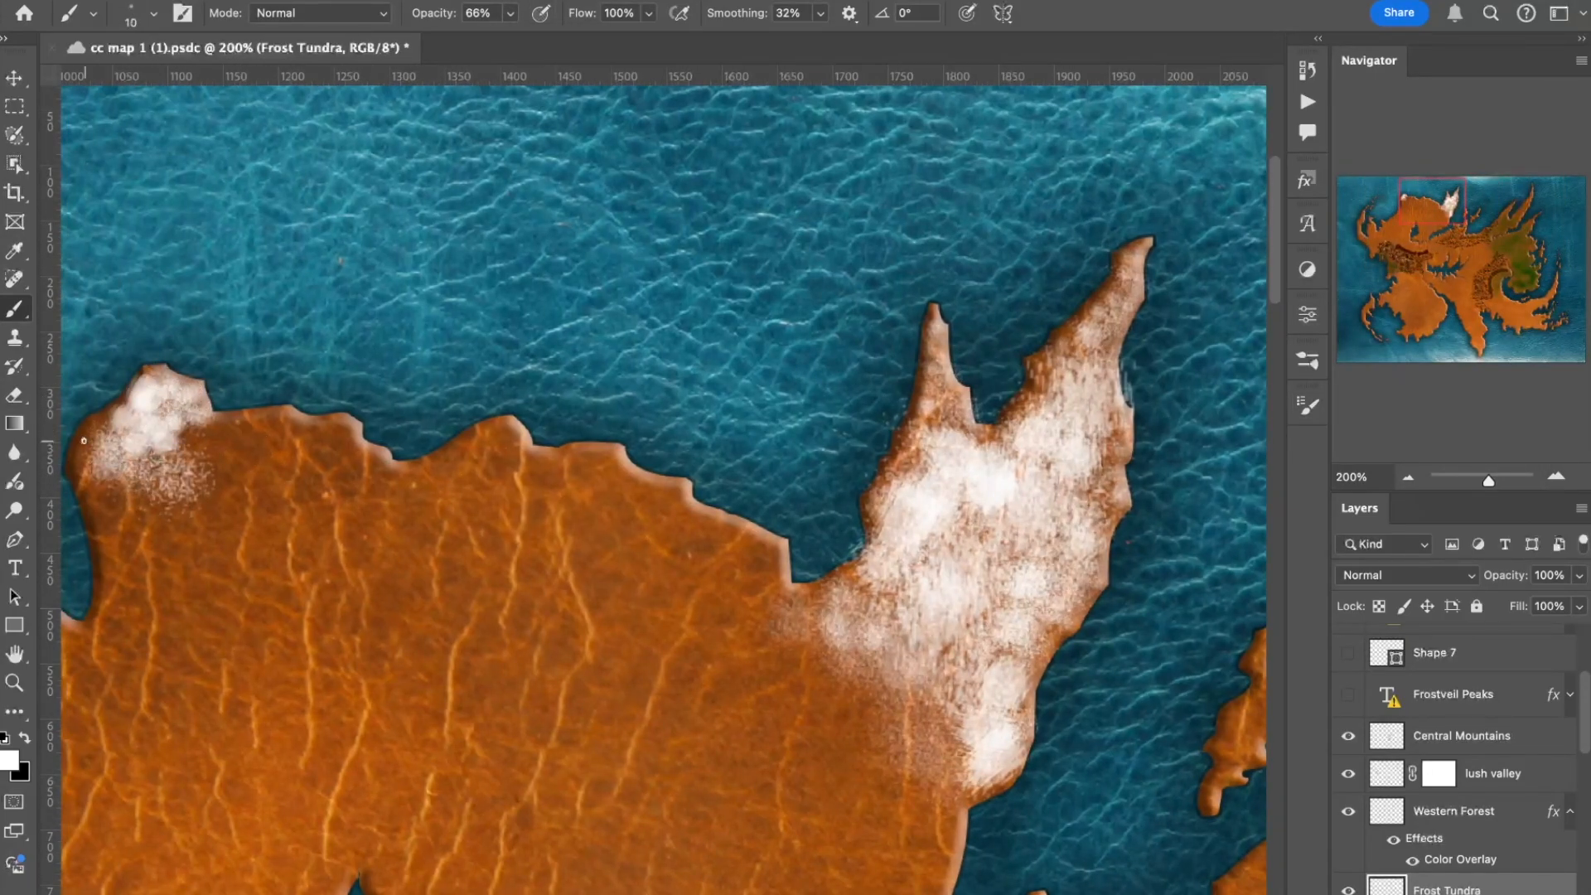
Extend the frost eastward from the headland along the jagged northern coastline with a small brush
{"action": "key", "text": "bracketleft"}
{"action": "key", "text": "bracketleft"}
{"action": "mouse_move", "coordinate": [207, 454]}
{"action": "left_mouse_down"}
{"action": "mouse_move", "coordinate": [267, 434]}
{"action": "mouse_move", "coordinate": [305, 433]}
{"action": "left_mouse_up"}
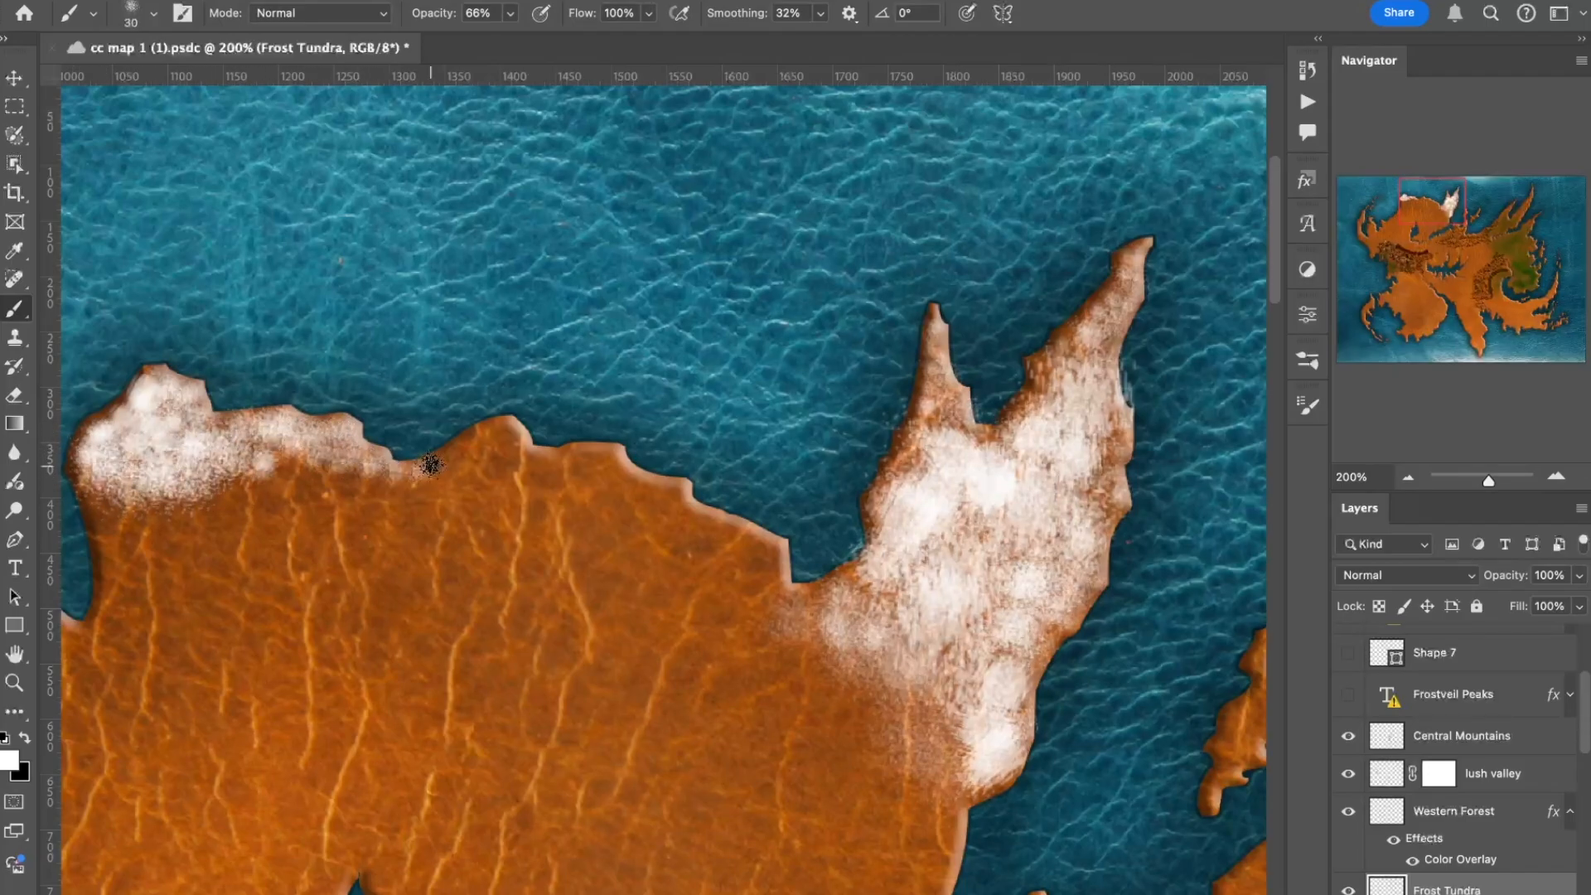
Thicken the northern coast's frost at 50 px and 83% opacity, and continue it eastward along the shore at 25 px
{"action": "key", "text": "bracketright"}
{"action": "key", "text": "bracketright"}
{"action": "key", "text": "8"}
{"action": "key", "text": "3"}
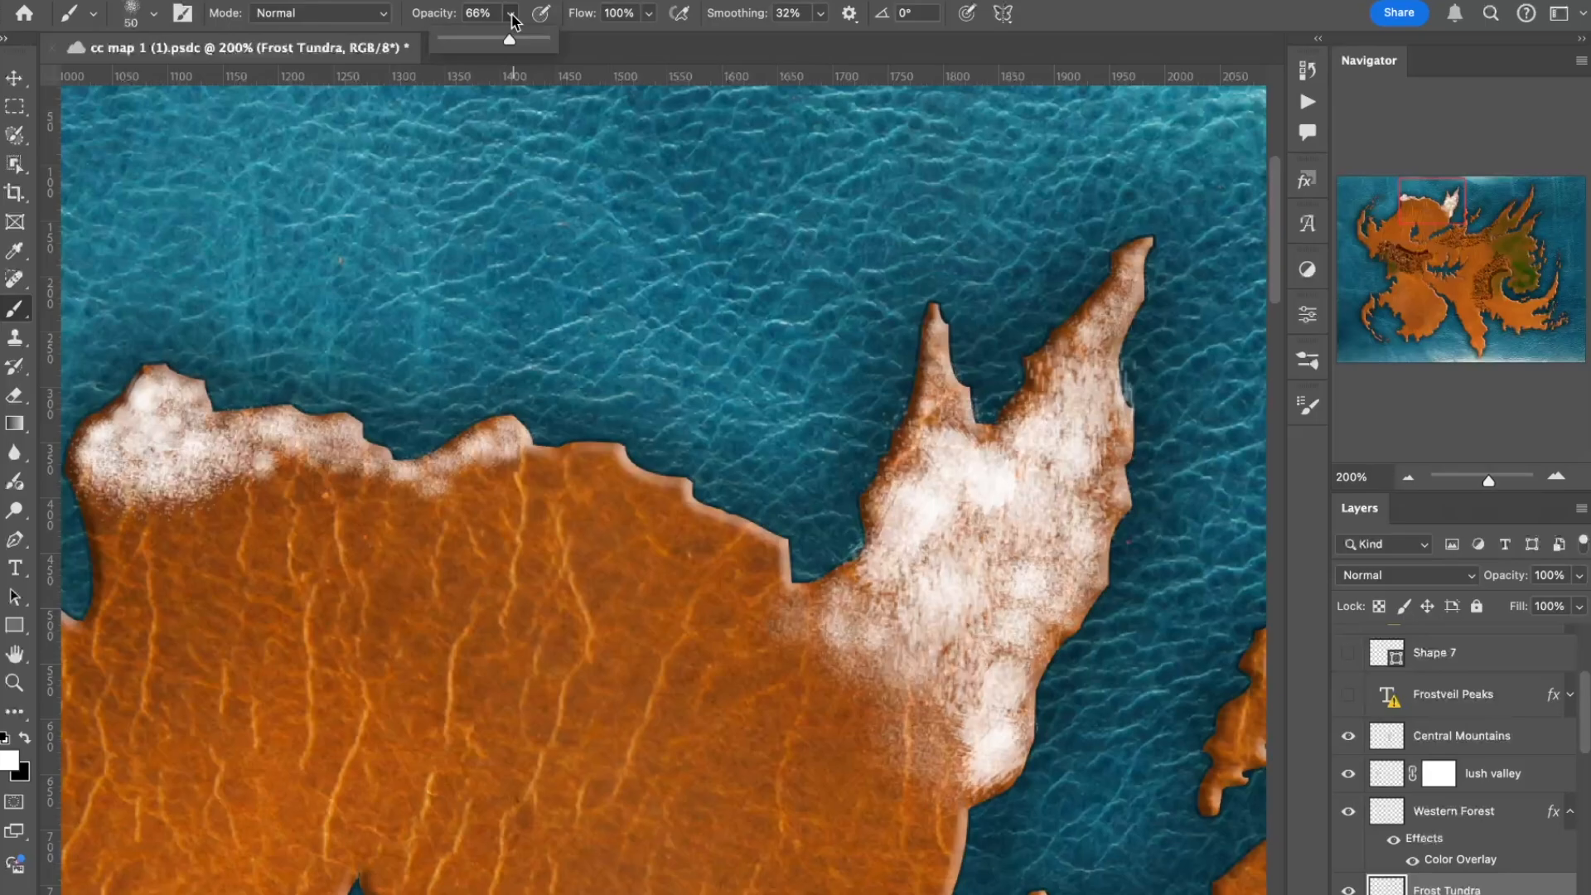
{"action": "mouse_move", "coordinate": [460, 490]}
{"action": "left_mouse_down"}
{"action": "mouse_move", "coordinate": [336, 484]}
{"action": "mouse_move", "coordinate": [280, 456]}
{"action": "mouse_move", "coordinate": [336, 480]}
{"action": "left_mouse_up"}
{"action": "key", "text": "bracketleft"}
{"action": "key", "text": "bracketleft"}
{"action": "key", "text": "bracketleft"}
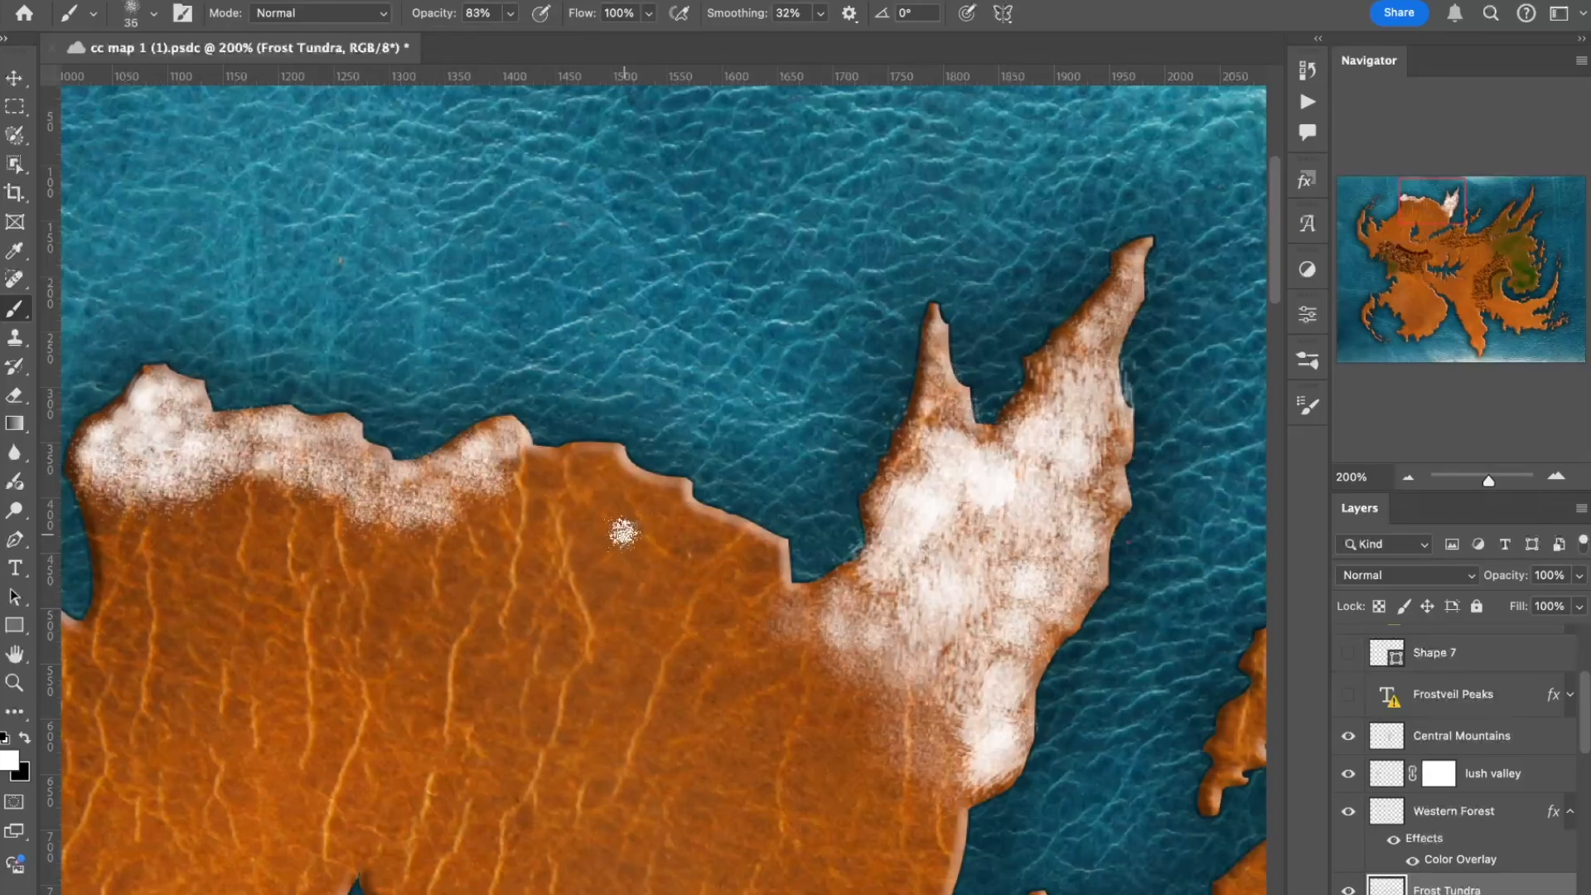
{"action": "scroll", "coordinate": [623, 466], "scroll_direction": "down", "scroll_amount": 5}
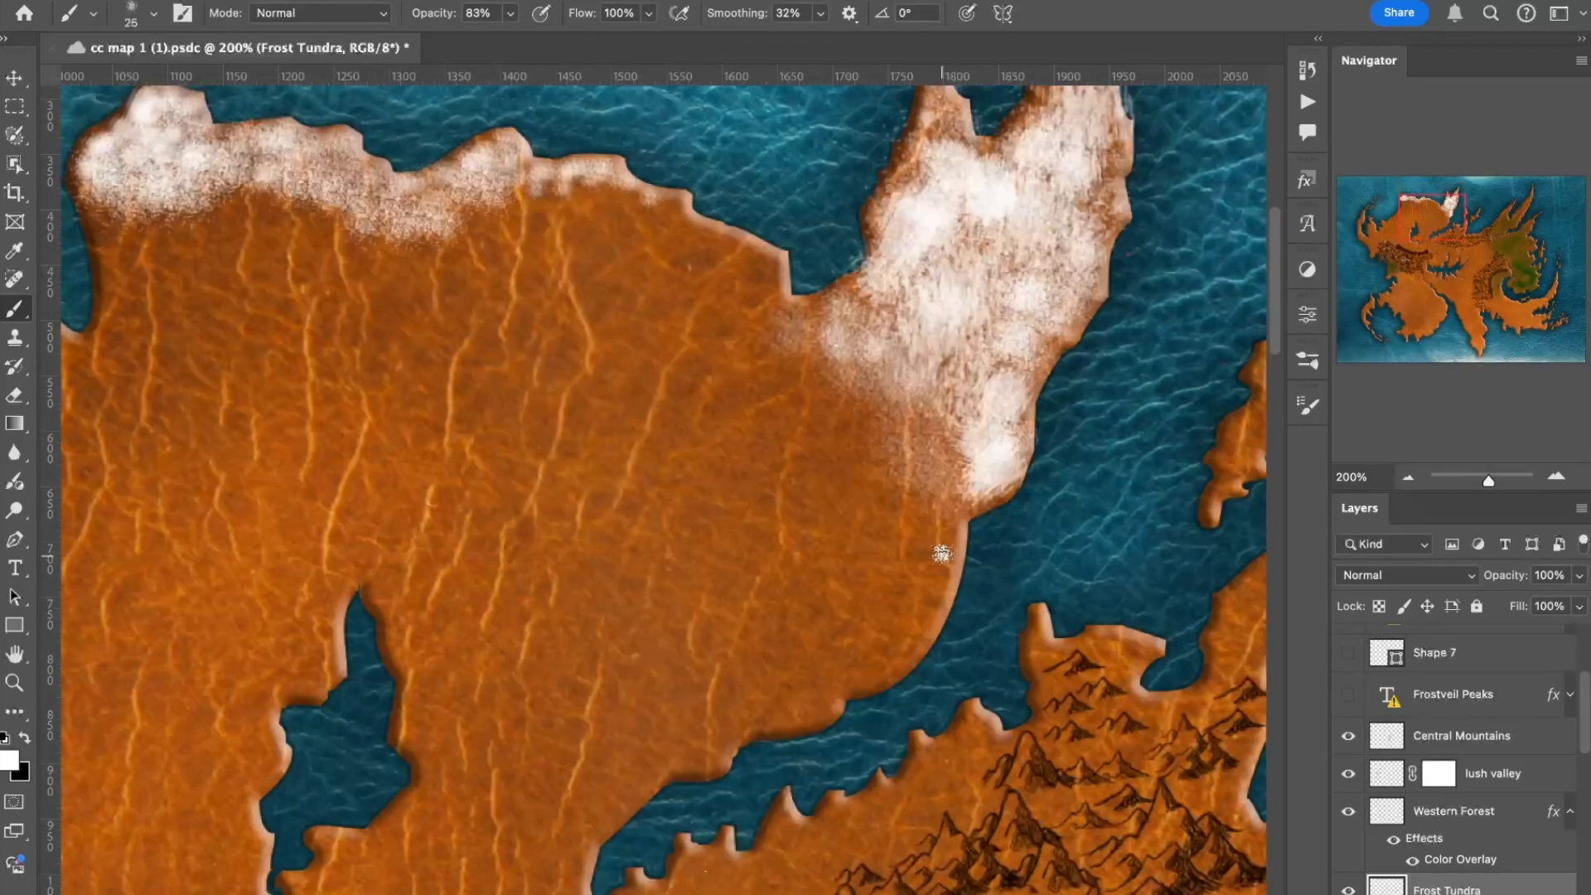
Paint dense frost inland from the northwestern headland and down its western shore with an enlarged brush
{"action": "left_click", "coordinate": [1555, 477]}
{"action": "key", "text": "bracketright"}
{"action": "key", "text": "bracketright"}
{"action": "key", "text": "bracketright"}
{"action": "key", "text": "bracketright"}
{"action": "key", "text": "bracketright"}
{"action": "key", "text": "bracketright"}
{"action": "key", "text": "bracketright"}
{"action": "key", "text": "bracketright"}
{"action": "key", "text": "bracketright"}
{"action": "mouse_move", "coordinate": [417, 338]}
{"action": "left_mouse_down"}
{"action": "mouse_move", "coordinate": [462, 339]}
{"action": "mouse_move", "coordinate": [405, 368]}
{"action": "mouse_move", "coordinate": [435, 381]}
{"action": "mouse_move", "coordinate": [400, 389]}
{"action": "mouse_move", "coordinate": [415, 320]}
{"action": "mouse_move", "coordinate": [457, 356]}
{"action": "mouse_move", "coordinate": [499, 324]}
{"action": "mouse_move", "coordinate": [427, 348]}
{"action": "mouse_move", "coordinate": [545, 322]}
{"action": "left_mouse_up"}
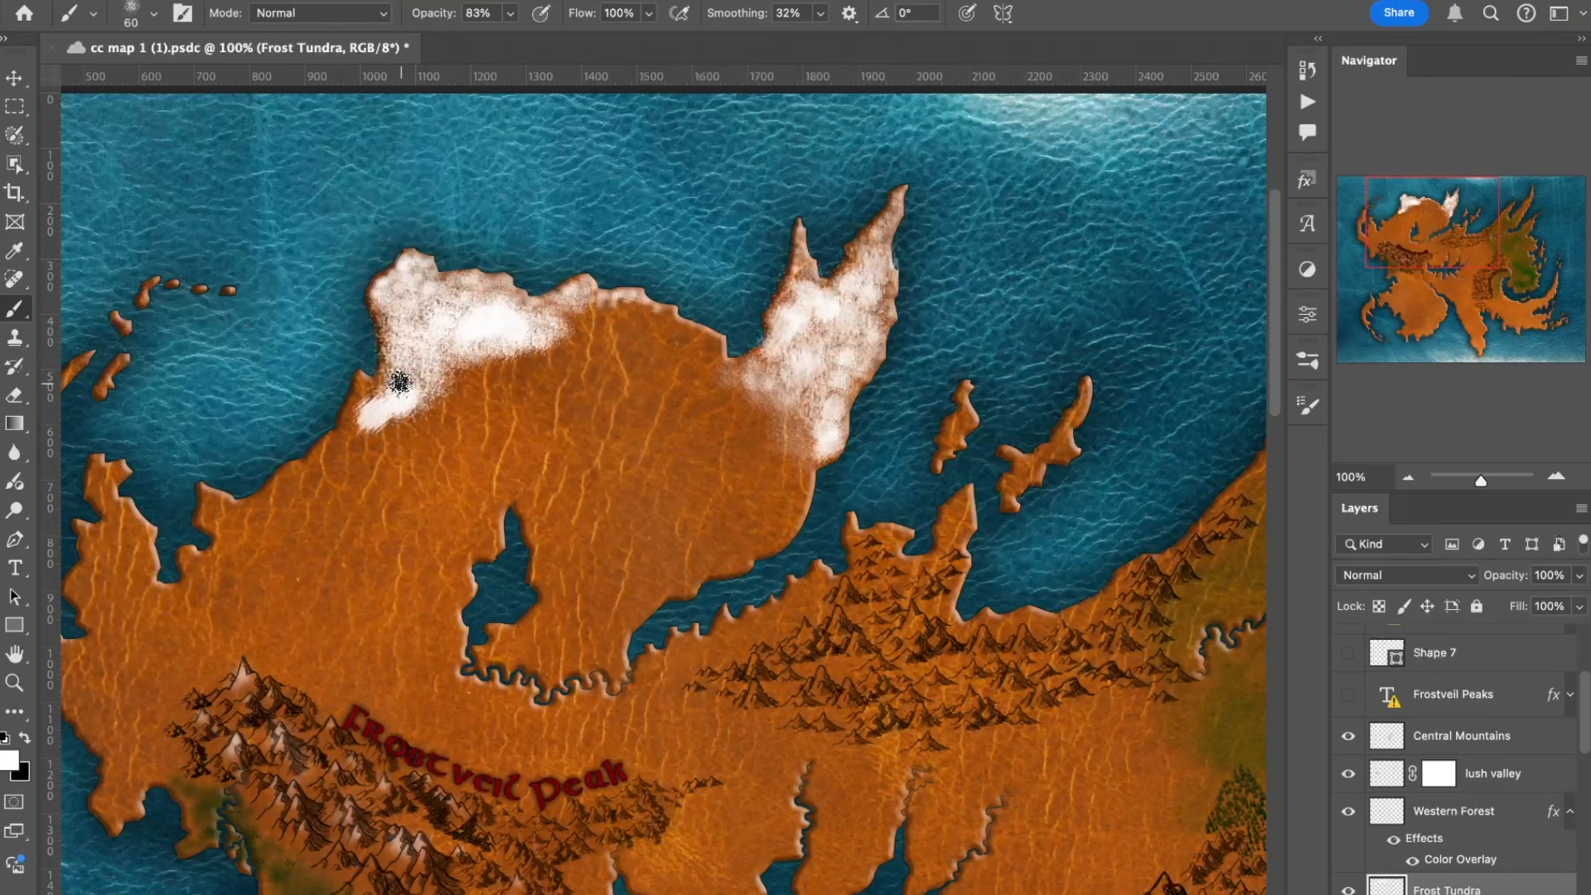
{"action": "scroll", "coordinate": [657, 414], "scroll_direction": "down", "scroll_amount": 3}
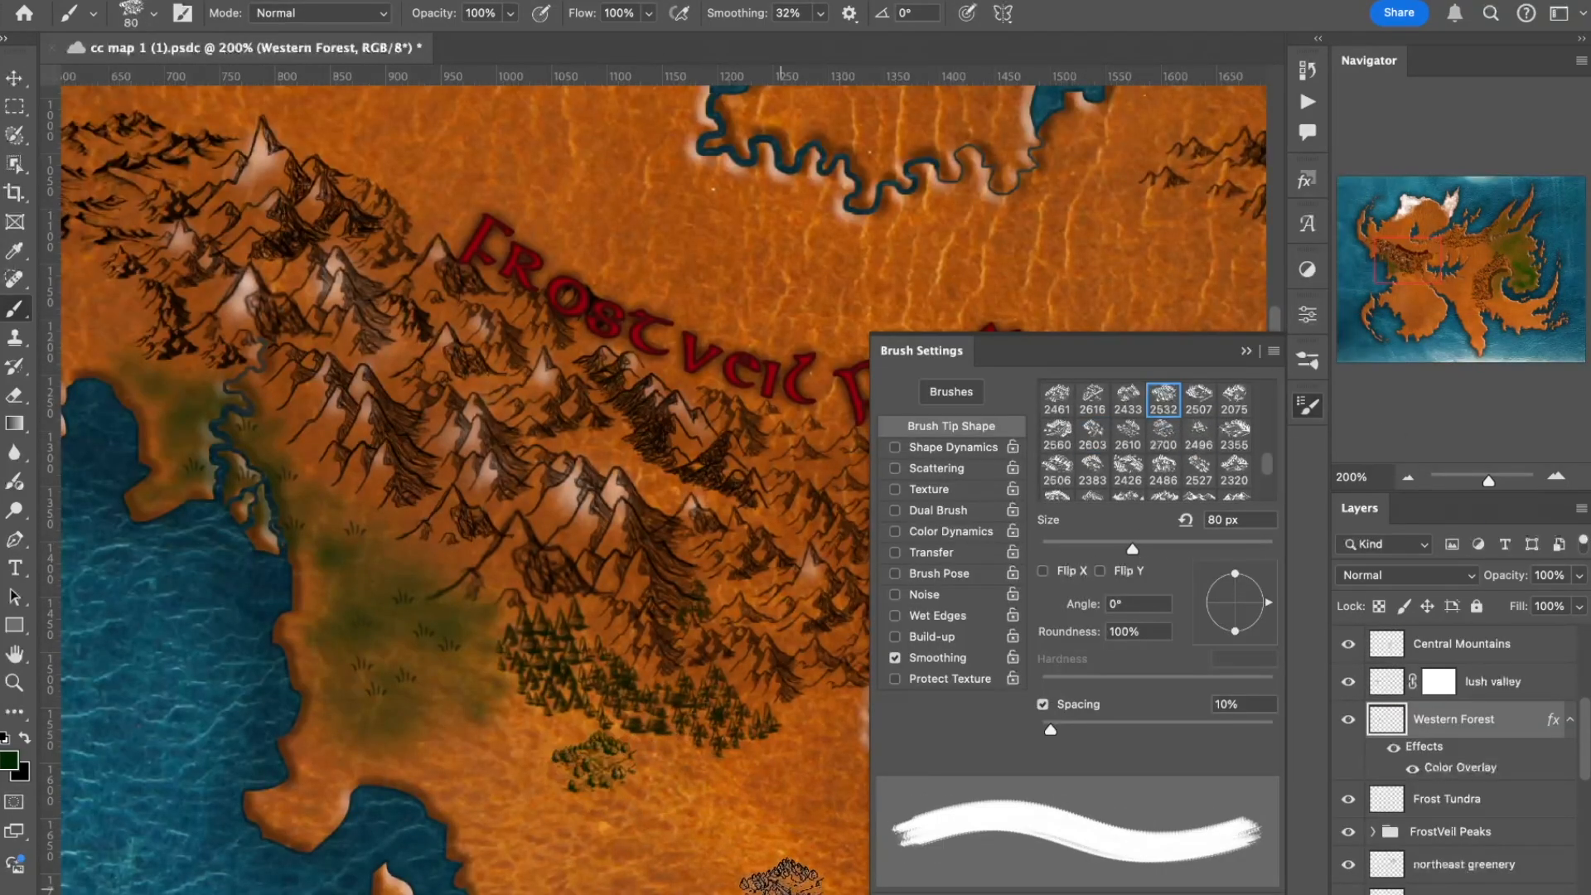
Stamp more tree clusters along the Western Forest's southern and western edges, using brush tips 2553 at 94 px and 2497 at 70 px
{"action": "left_click", "coordinate": [1234, 394]}
{"action": "scroll", "coordinate": [1156, 417], "scroll_direction": "up", "scroll_amount": 2}
{"action": "left_click", "coordinate": [1163, 419]}
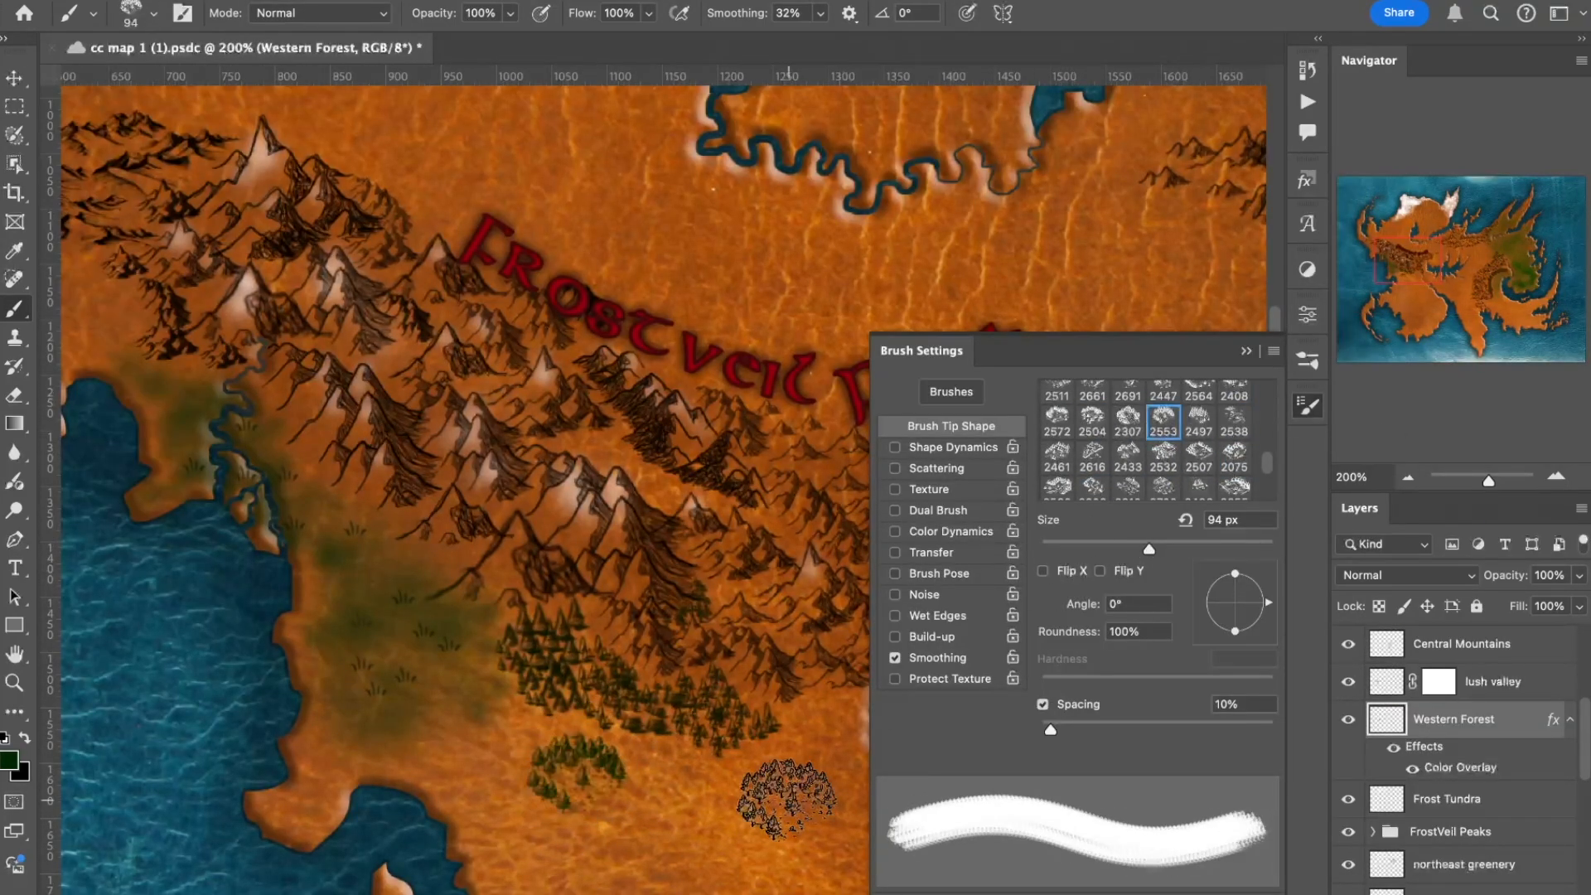
{"action": "left_click", "coordinate": [1198, 419]}
{"action": "key", "text": "bracketleft"}
{"action": "key", "text": "bracketleft"}
{"action": "key", "text": "bracketleft"}
{"action": "key", "text": "bracketleft"}
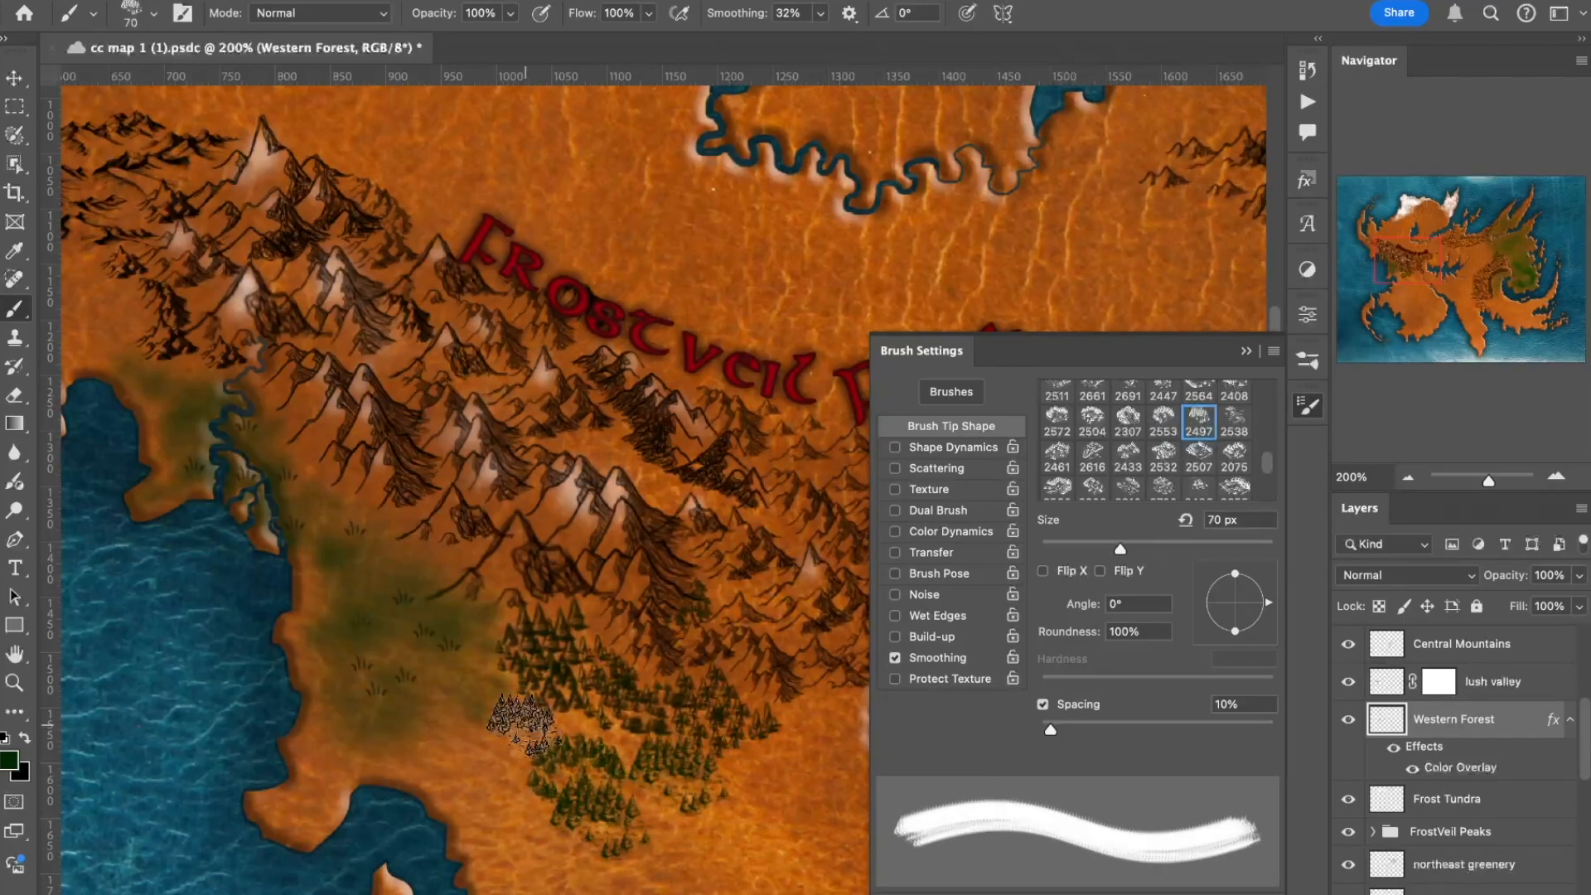
{"action": "left_click", "coordinate": [529, 727]}
{"action": "left_click", "coordinate": [1129, 430]}
{"action": "left_click", "coordinate": [1094, 421]}
{"action": "scroll", "coordinate": [1199, 429], "scroll_direction": "up", "scroll_amount": 1}
{"action": "left_click", "coordinate": [1164, 403]}
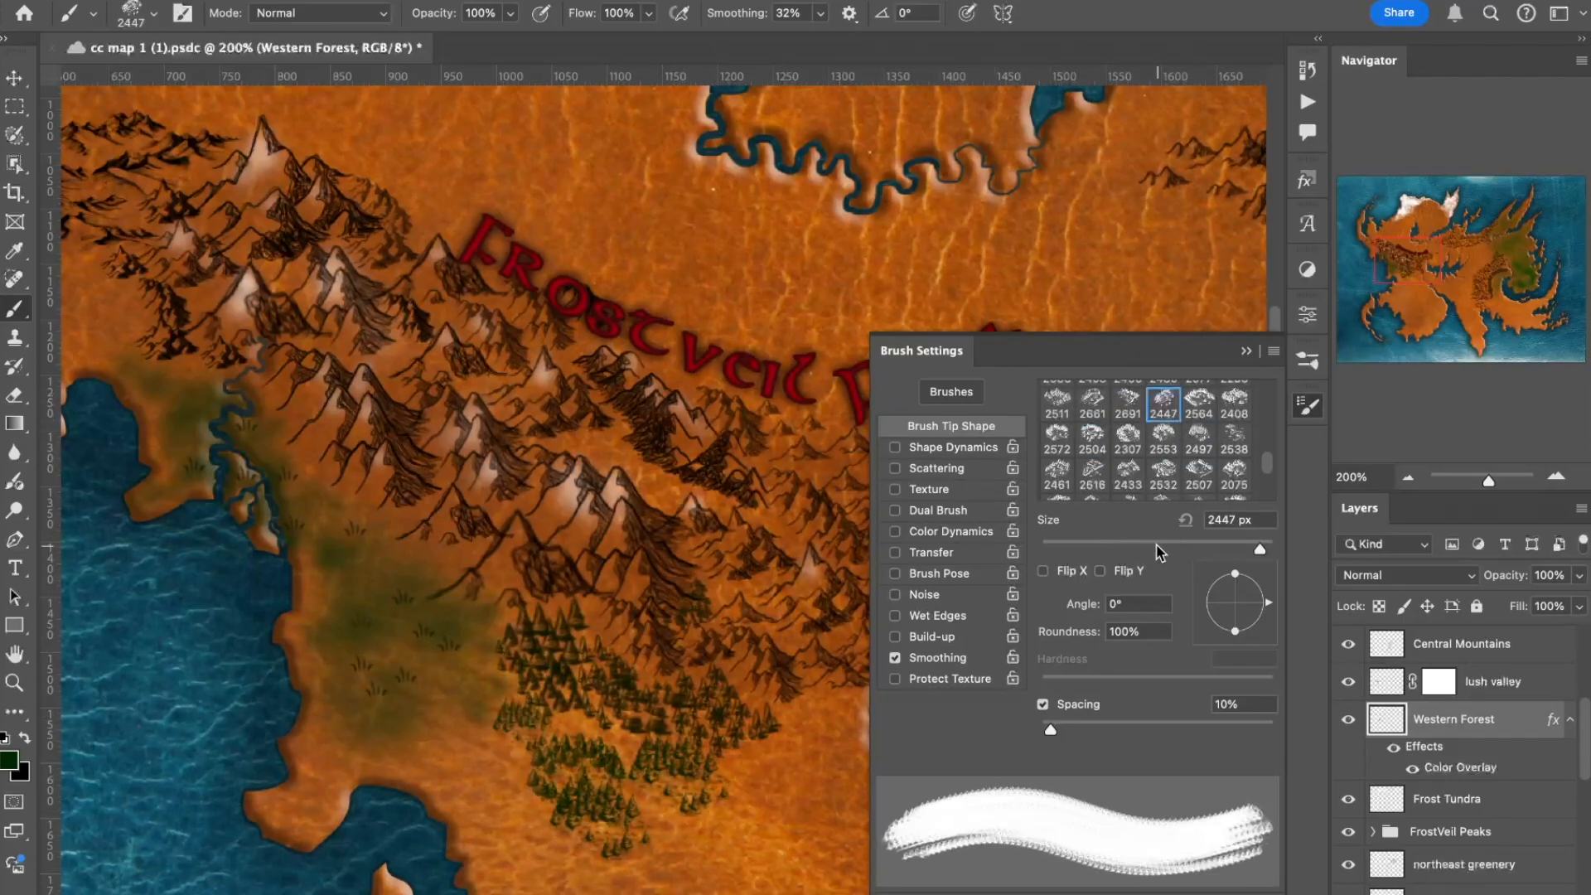
{"action": "left_click", "coordinate": [1149, 546]}
{"action": "left_click", "coordinate": [762, 810]}
{"action": "key", "text": "super+z"}
Stamp tree clusters on the forest's southeastern edge with brush tips 2297 at 98 px and 2737, and ready another cluster tip at 95 px
{"action": "scroll", "coordinate": [1107, 464], "scroll_direction": "up", "scroll_amount": 3}
{"action": "left_click", "coordinate": [1164, 449]}
{"action": "left_click", "coordinate": [1151, 547]}
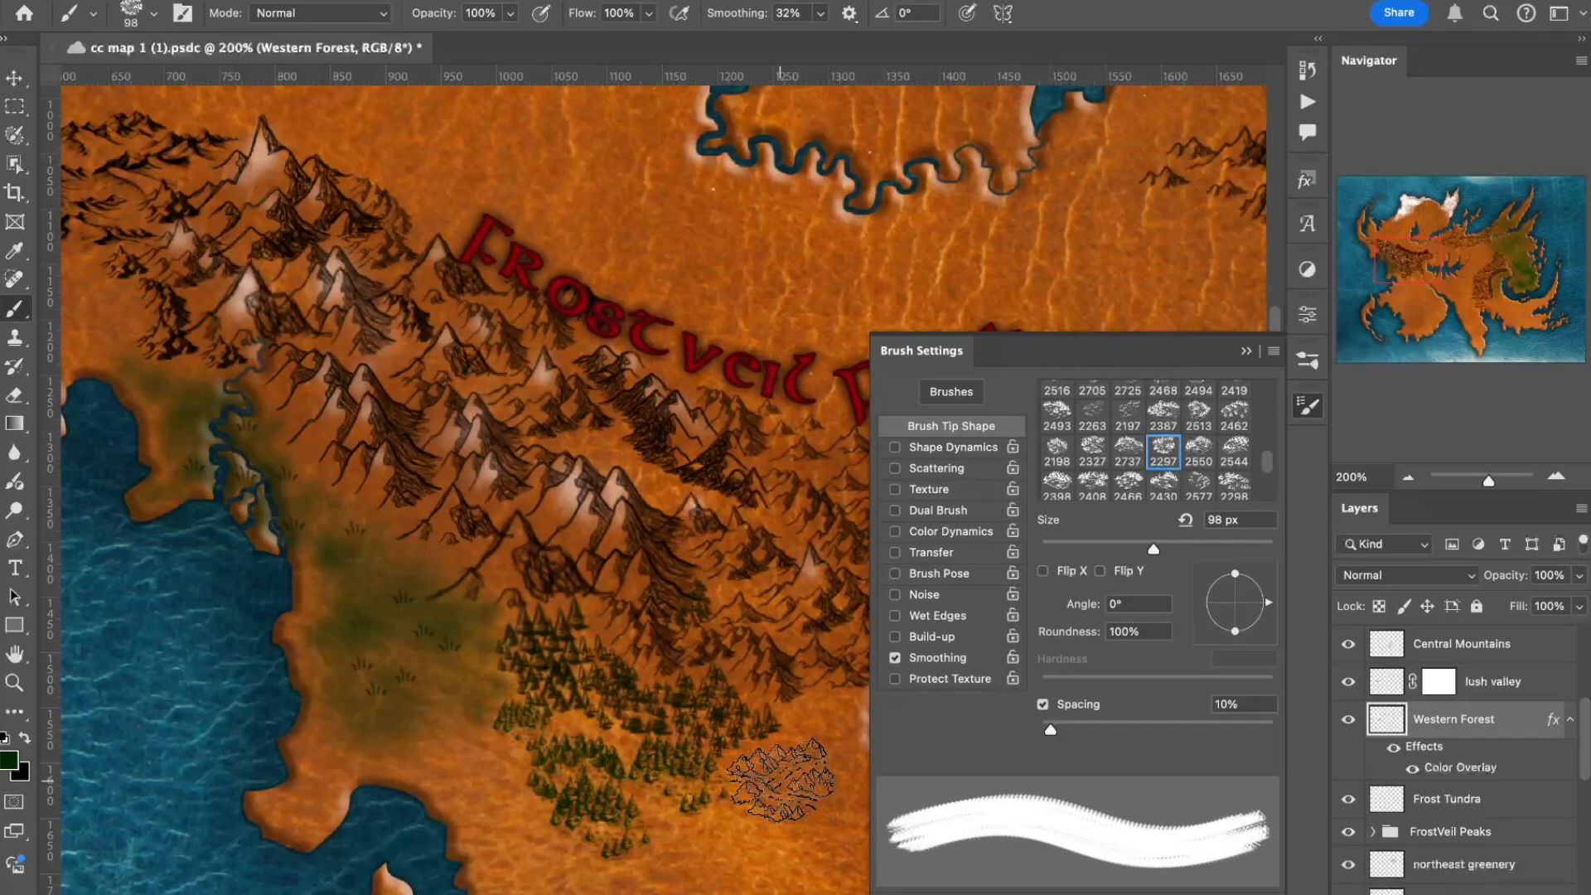
{"action": "left_click", "coordinate": [781, 781]}
{"action": "left_click", "coordinate": [1131, 448]}
{"action": "left_click", "coordinate": [1145, 547]}
{"action": "left_click", "coordinate": [729, 831]}
{"action": "left_click", "coordinate": [1164, 414]}
{"action": "left_click", "coordinate": [1149, 547]}
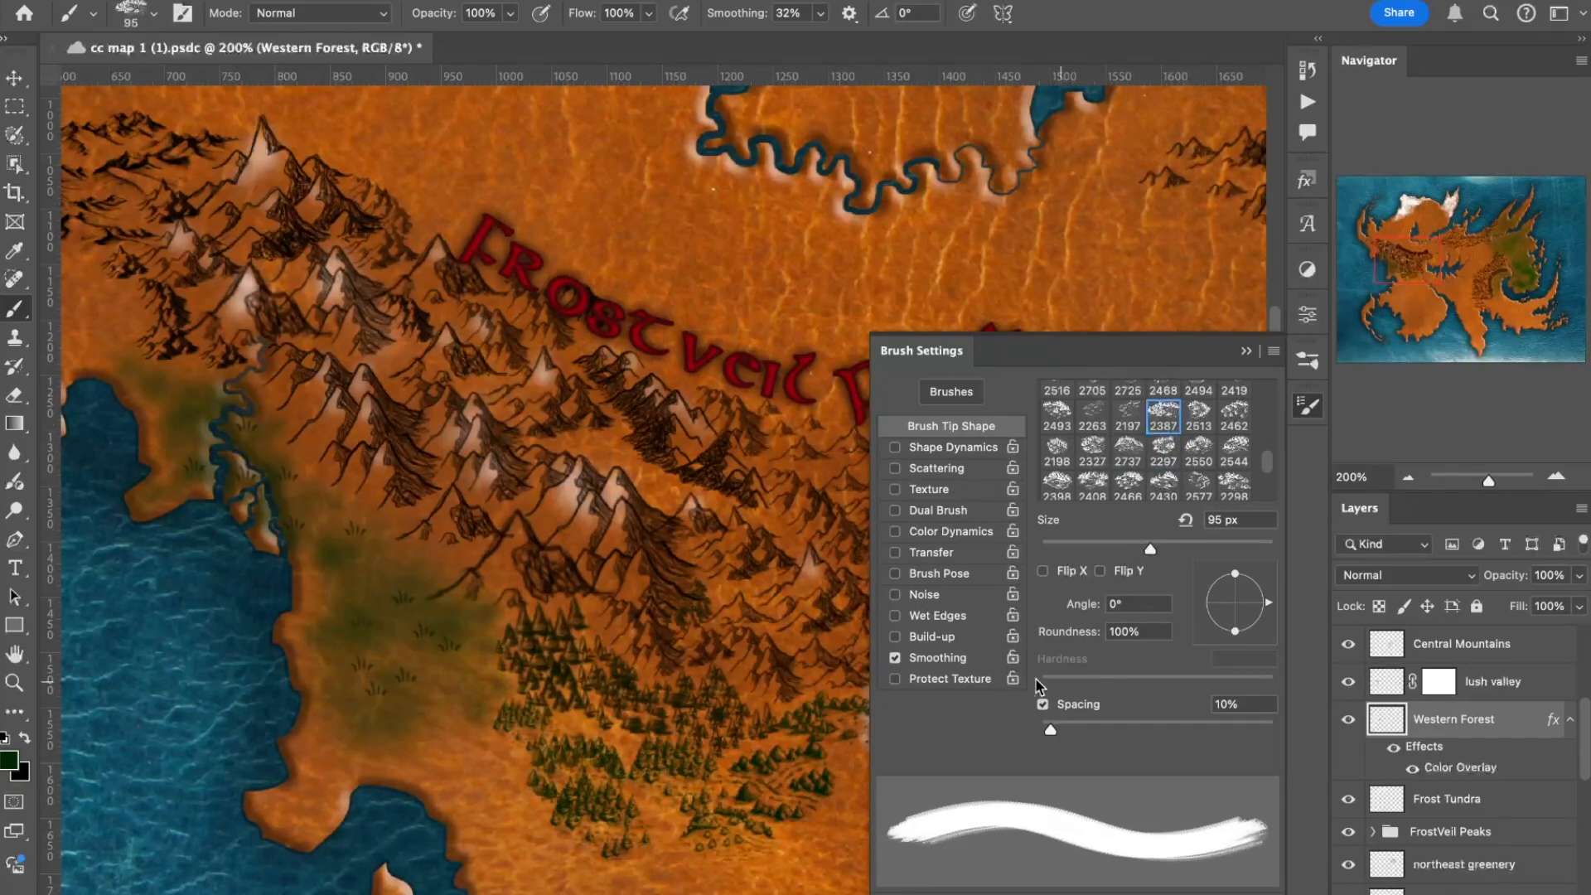
Fill gaps in the forest with individual trees, using brush tip 30 and tip 21 reduced to 10 px
{"action": "scroll", "coordinate": [1163, 447], "scroll_direction": "up", "scroll_amount": 5}
{"action": "scroll", "coordinate": [1167, 456], "scroll_direction": "up", "scroll_amount": 1}
{"action": "left_click", "coordinate": [1093, 425]}
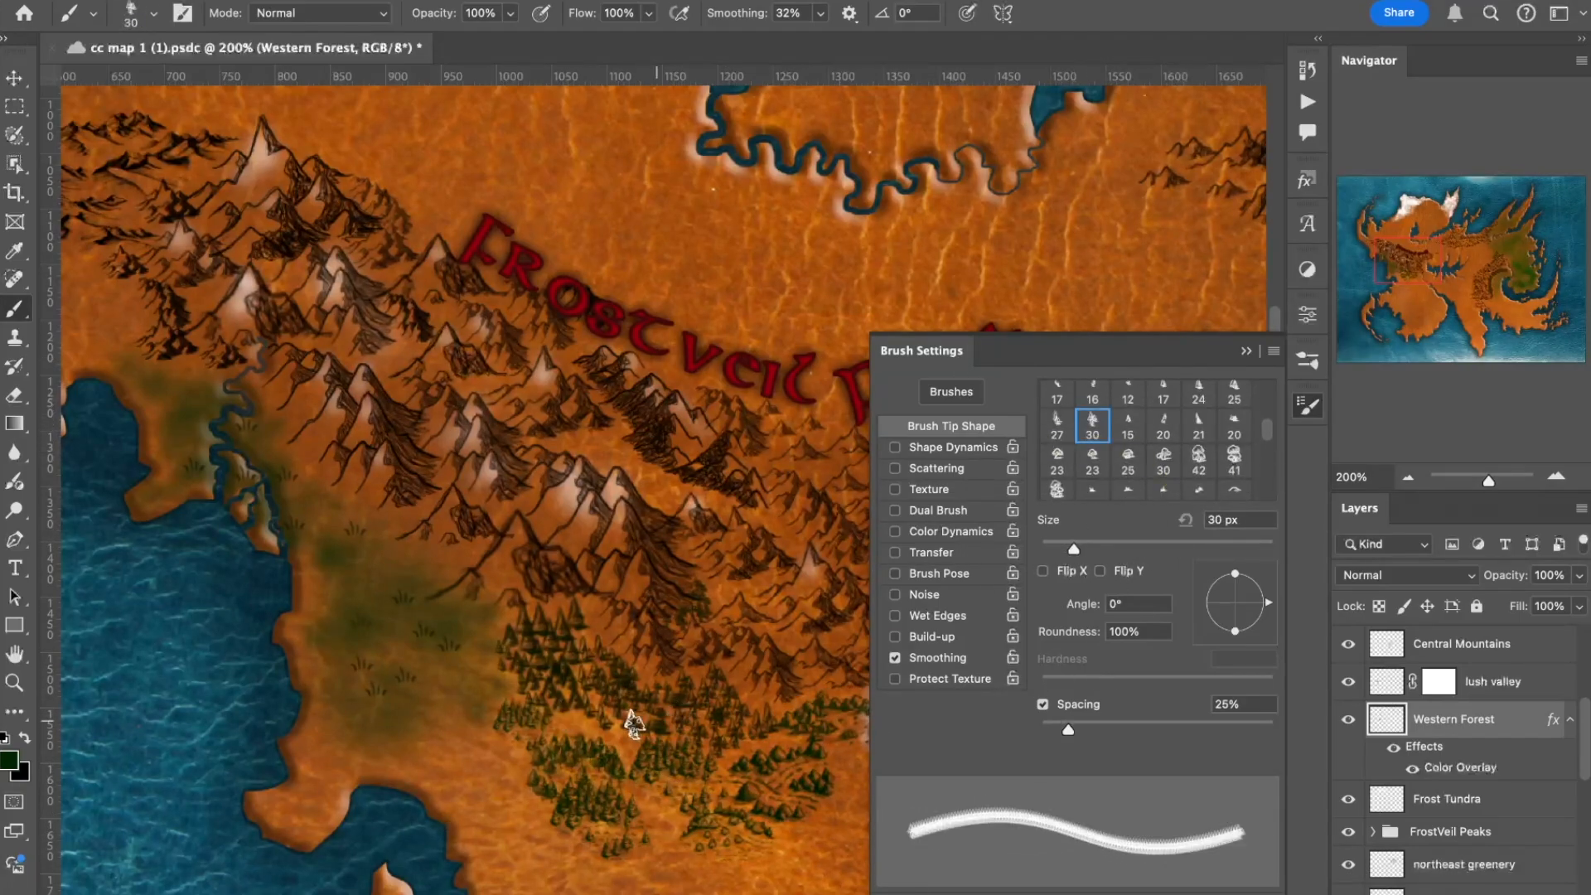
{"action": "key", "text": "bracketleft"}
{"action": "left_click", "coordinate": [1199, 426]}
{"action": "key", "text": "bracketleft"}
{"action": "key", "text": "bracketleft"}
{"action": "key", "text": "bracketleft"}
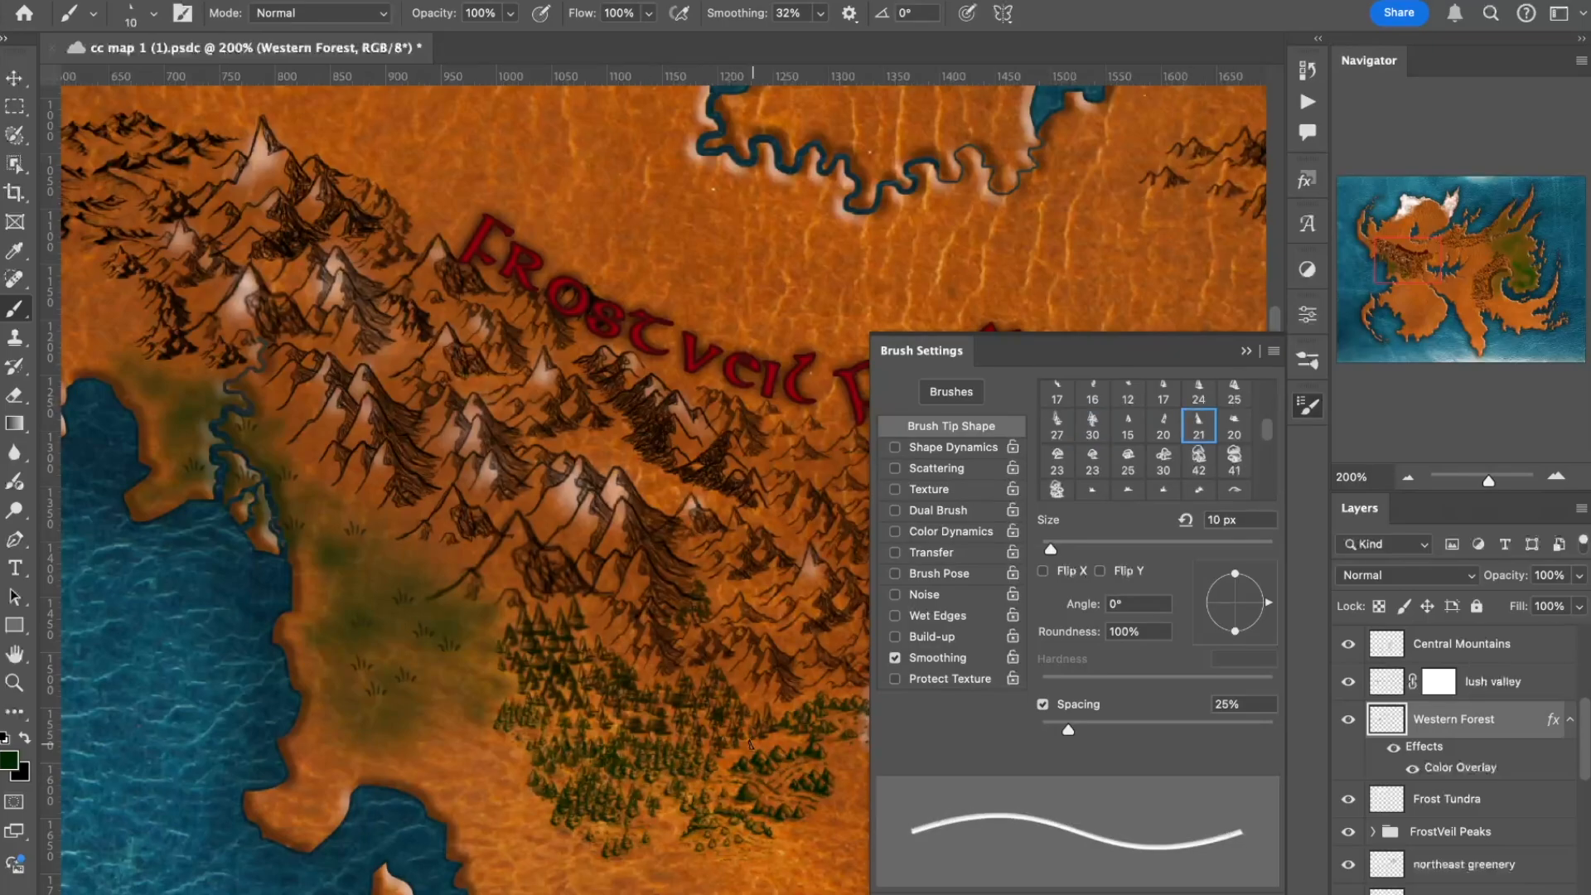
Scatter single trees through the forest and along its southern fringe with tree tips at 15, 30 and 25 px
{"action": "left_click", "coordinate": [1129, 425]}
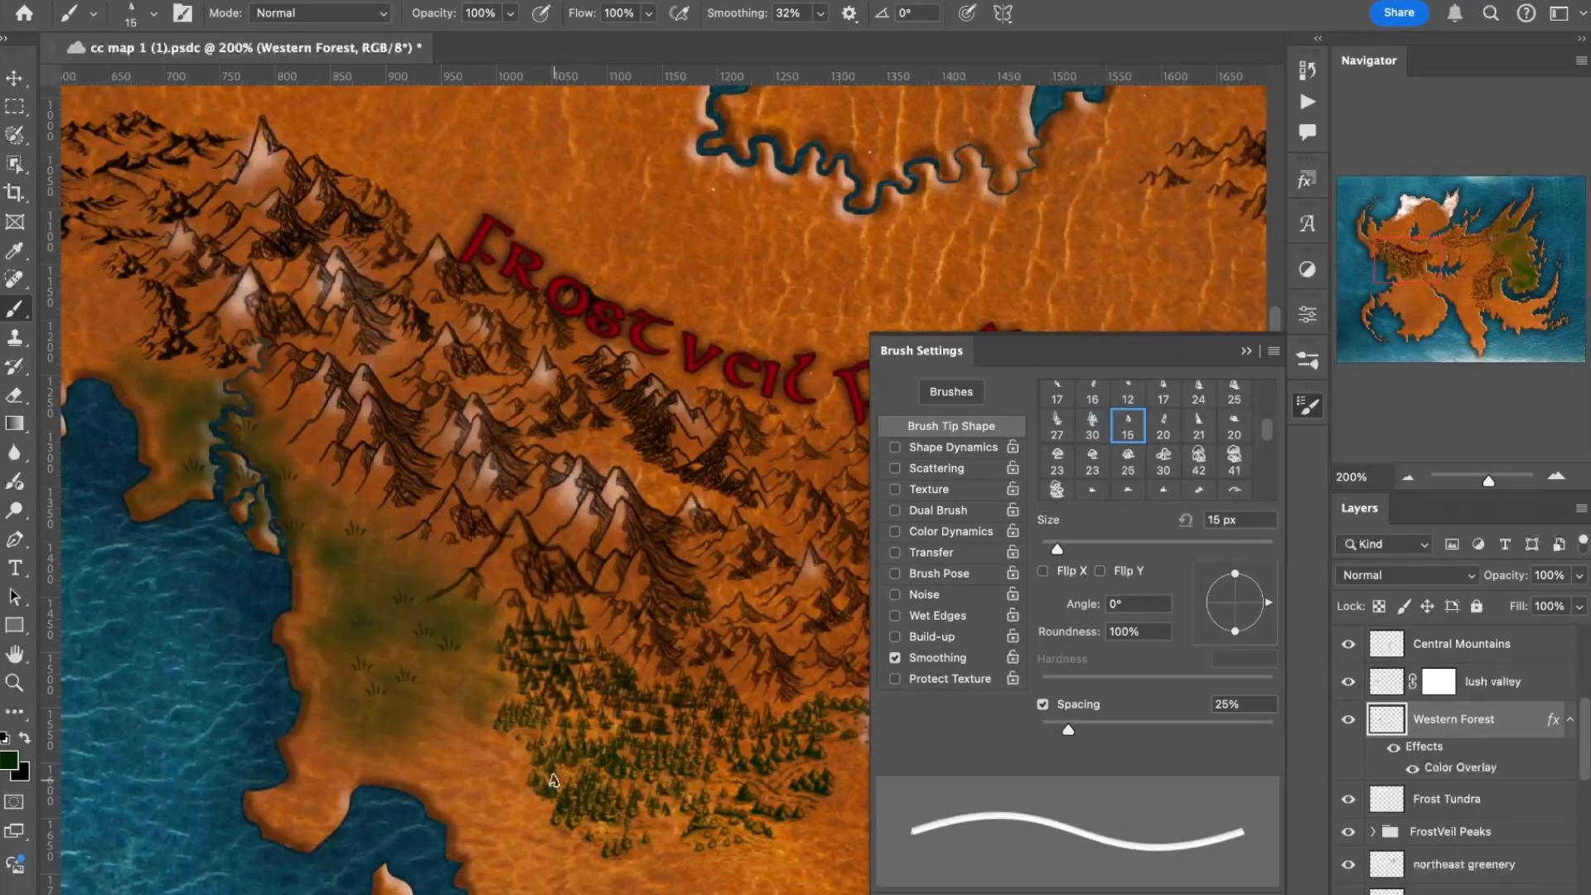
{"action": "scroll", "coordinate": [717, 784], "scroll_direction": "down", "scroll_amount": 3}
{"action": "left_click", "coordinate": [674, 738]}
{"action": "left_click", "coordinate": [1092, 426]}
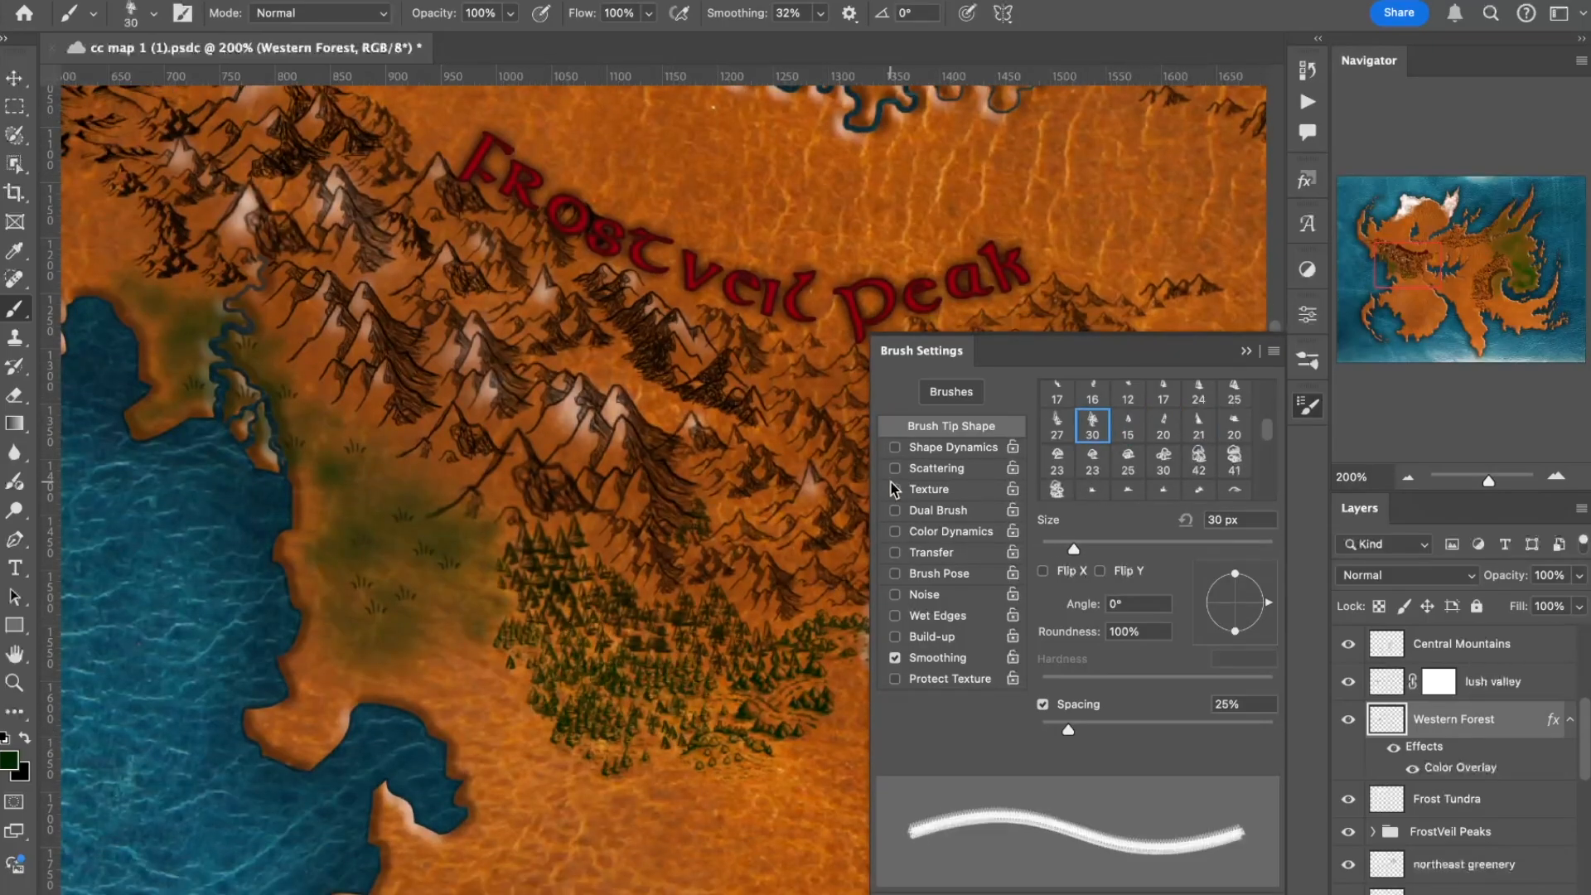
{"action": "left_click", "coordinate": [1234, 388]}
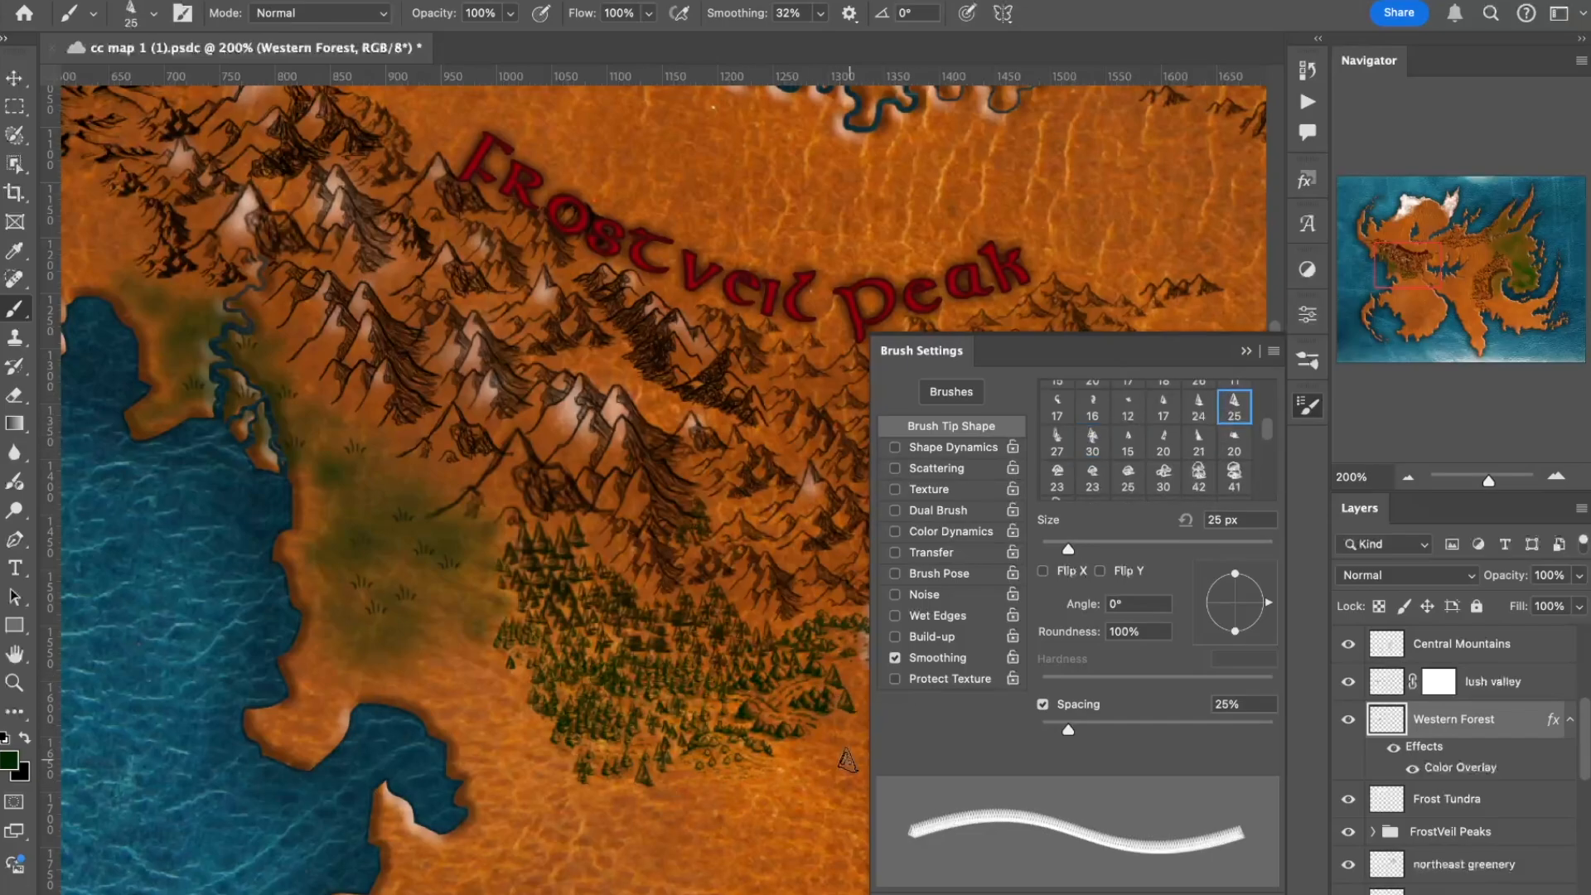
Choose the castle ruins brush tip 2517 and try it at 50 px on the coastal spit southwest of the forest
{"action": "scroll", "coordinate": [1237, 470], "scroll_direction": "down", "scroll_amount": 15}
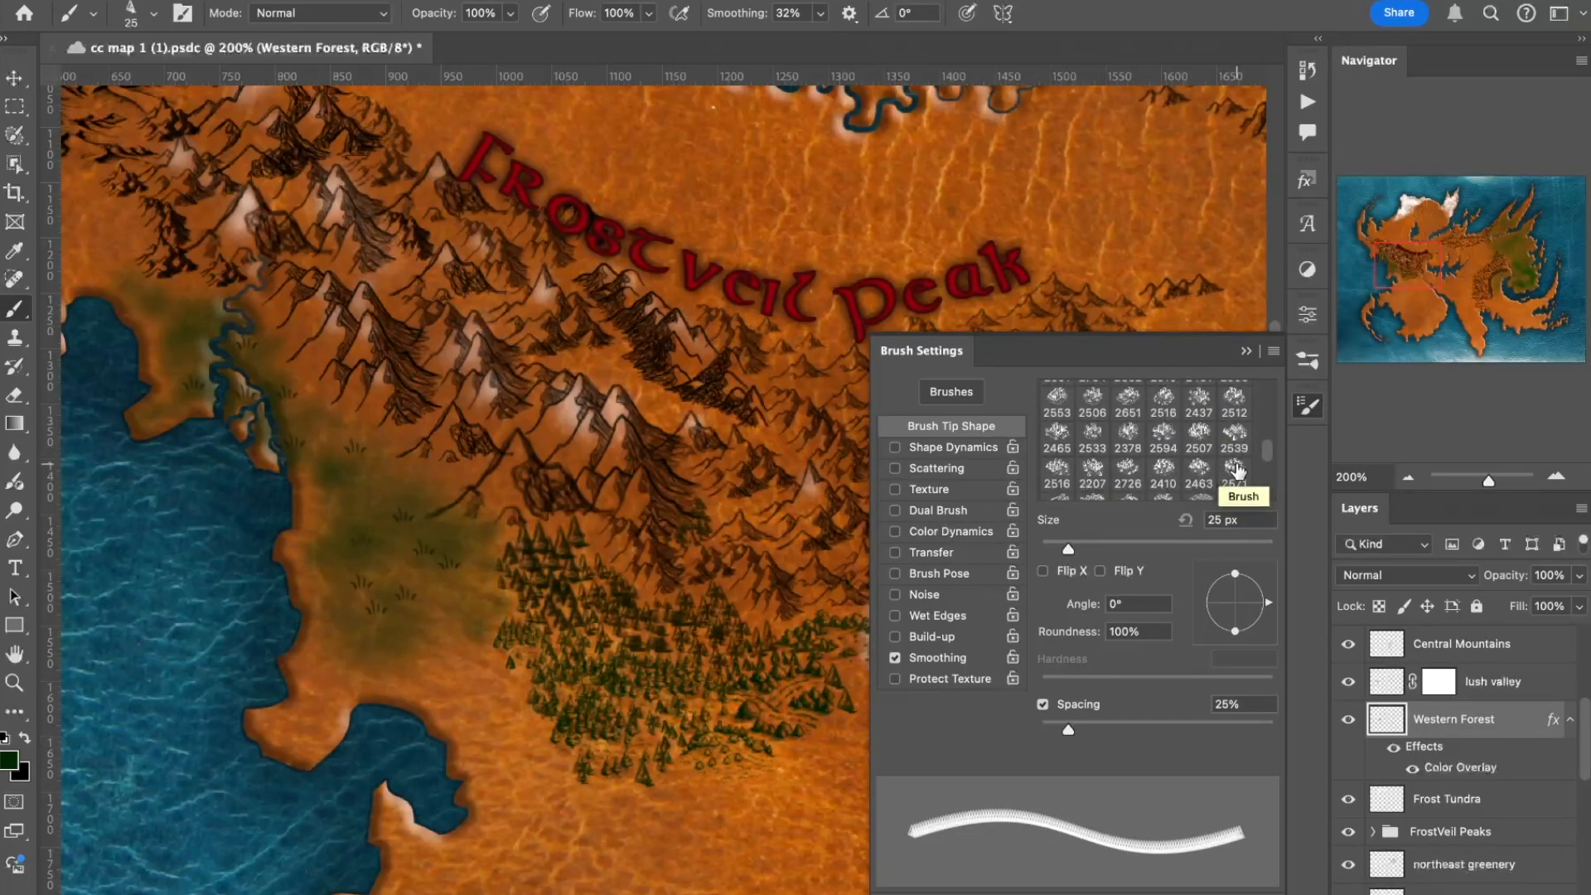
{"action": "scroll", "coordinate": [1237, 470], "scroll_direction": "down", "scroll_amount": 3}
{"action": "left_click", "coordinate": [1234, 477]}
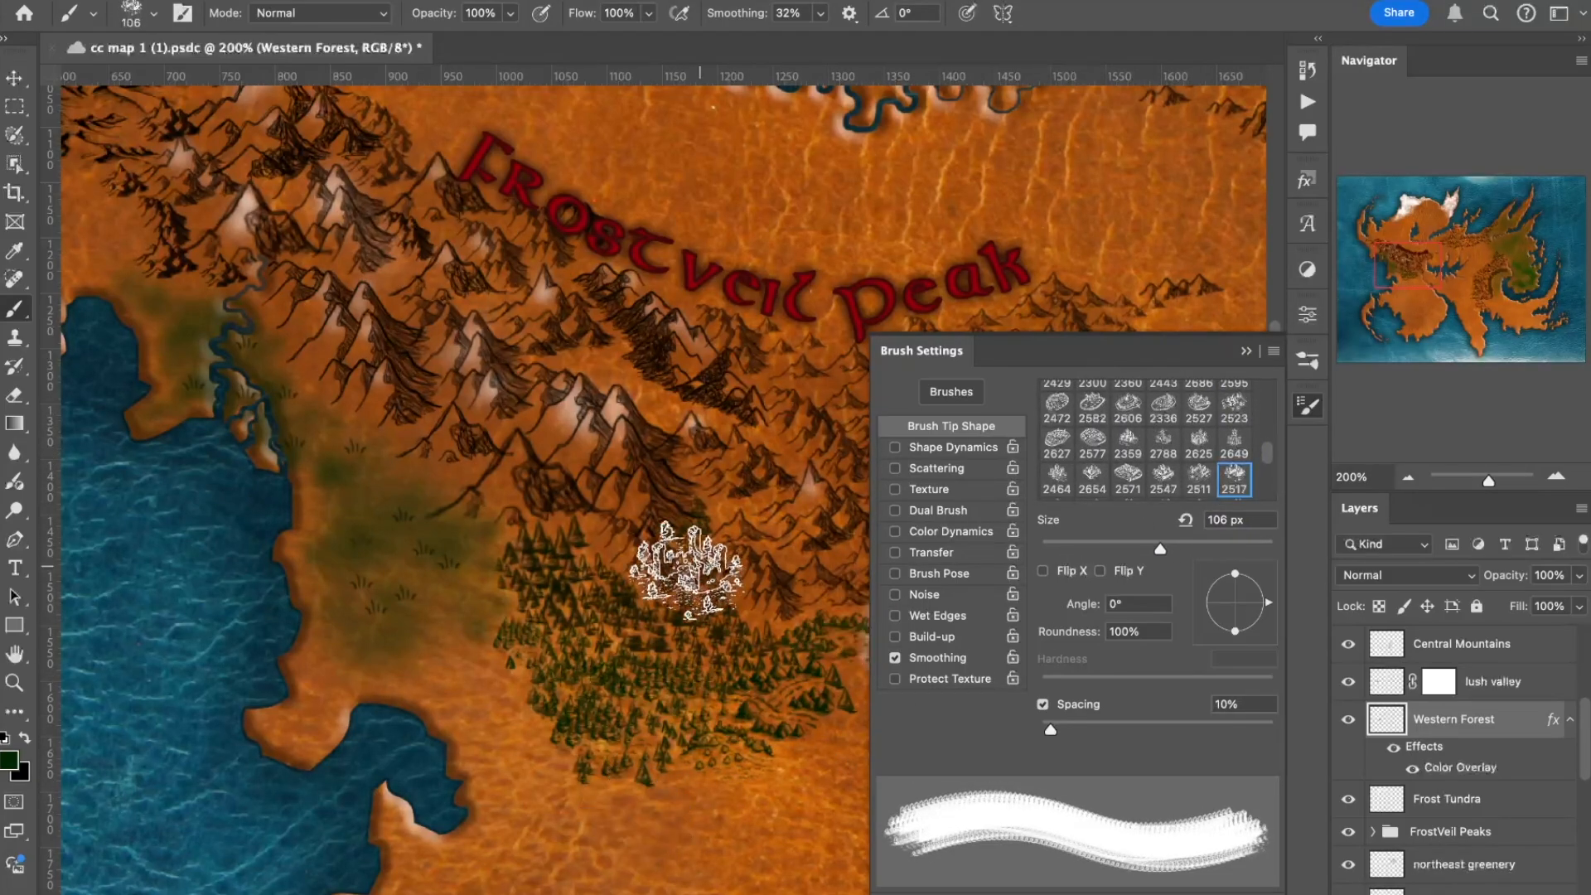
{"action": "left_click", "coordinate": [686, 570]}
{"action": "scroll", "coordinate": [685, 565], "scroll_direction": "down", "scroll_amount": 5}
{"action": "key", "text": "["}
{"action": "key", "text": "["}
{"action": "key", "text": "["}
{"action": "key", "text": "["}
{"action": "key", "text": "["}
{"action": "key", "text": "["}
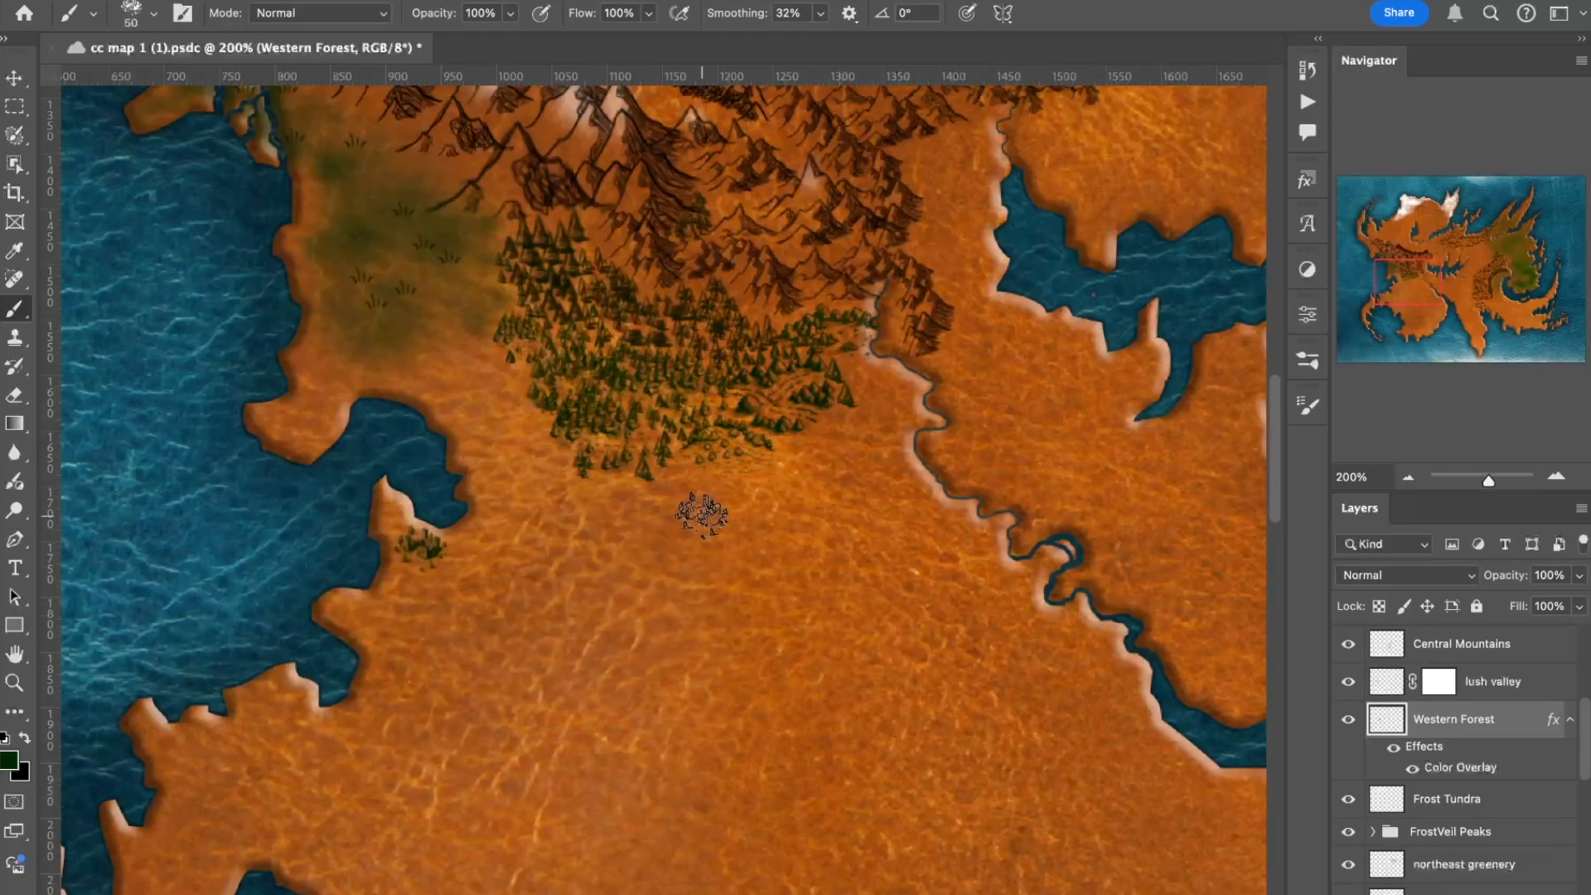
Stamp a black castle ruin at 100 px on the small peninsula of the southwestern coast
{"action": "key", "text": "ctrl+plus"}
{"action": "key", "text": "x"}
{"action": "key", "text": "]"}
{"action": "key", "text": "]"}
{"action": "key", "text": "]"}
{"action": "key", "text": "]"}
{"action": "key", "text": "]"}
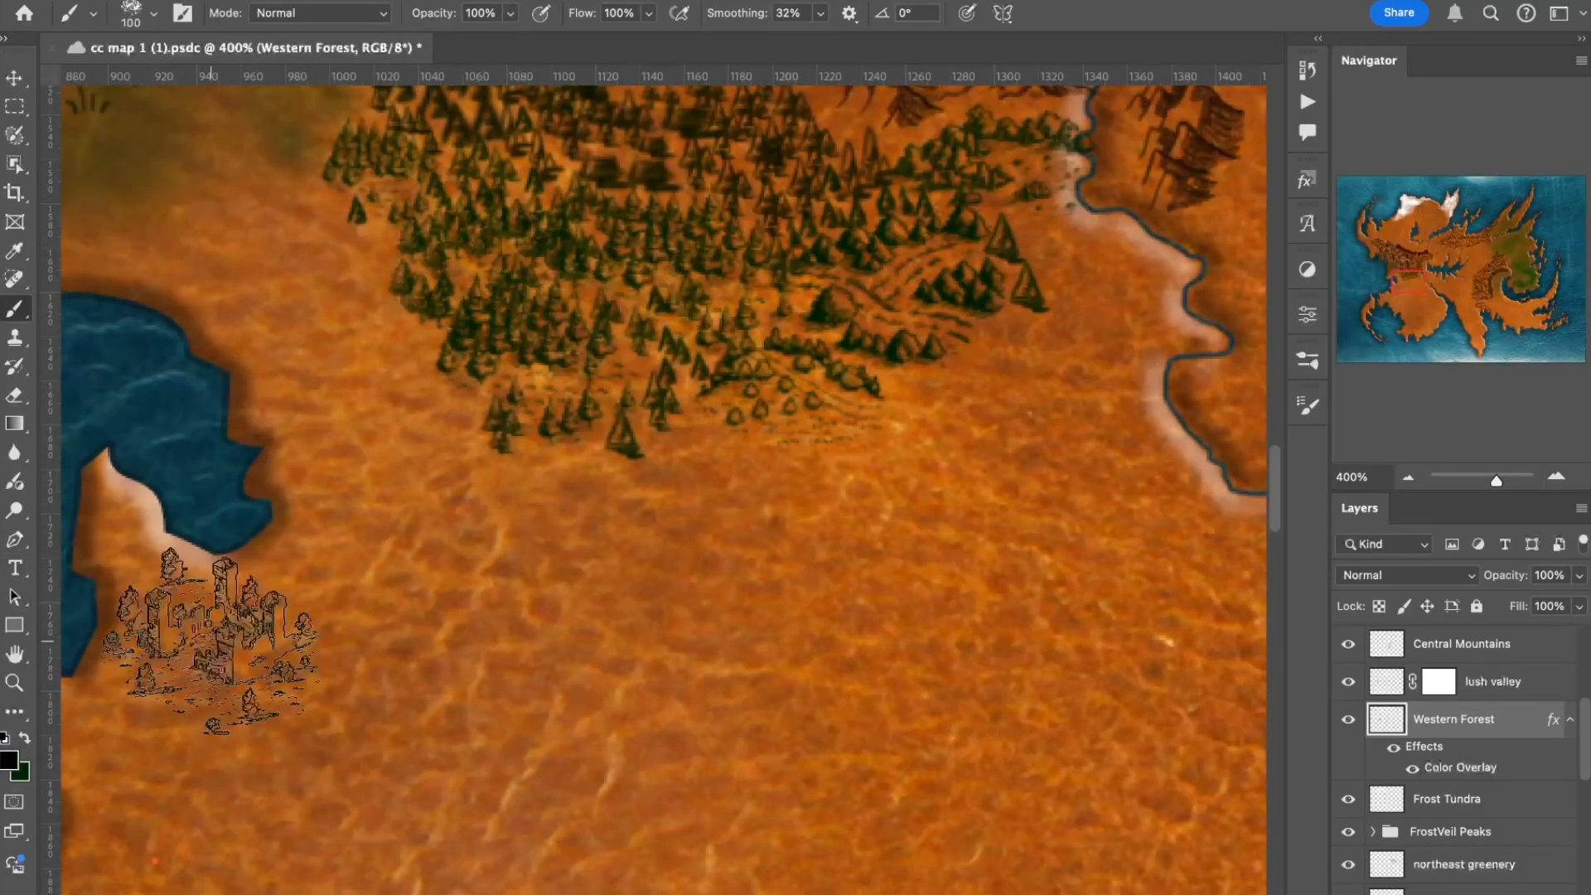
{"action": "mouse_move", "coordinate": [751, 620]}
{"action": "left_mouse_down"}
{"action": "mouse_move", "coordinate": [1129, 459]}
{"action": "mouse_move", "coordinate": [1176, 263]}
{"action": "left_mouse_up"}
{"action": "left_click_drag", "start_coordinate": [337, 586], "coordinate": [480, 303]}
{"action": "left_click", "coordinate": [253, 612]}
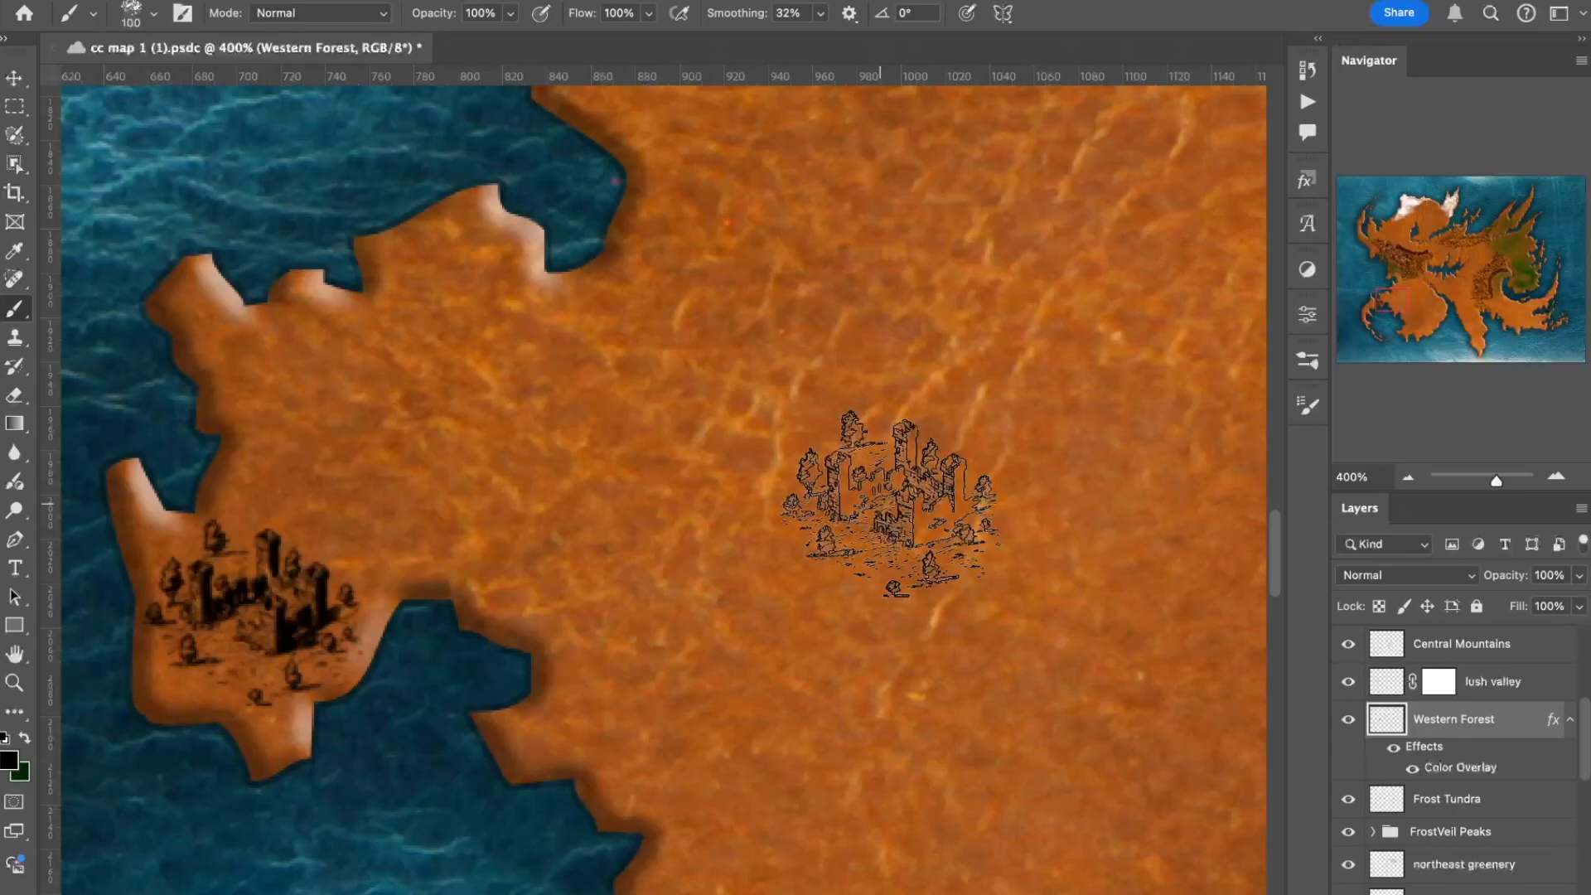
Select the northeast greenery layer and the soft round brush at 70 px and 19% opacity
{"action": "left_click", "coordinate": [1408, 479]}
{"action": "left_click", "coordinate": [1407, 479]}
{"action": "left_click", "coordinate": [1407, 480]}
{"action": "scroll", "coordinate": [981, 430], "scroll_direction": "up", "scroll_amount": 5}
{"action": "scroll", "coordinate": [1455, 801], "scroll_direction": "down", "scroll_amount": 1}
{"action": "left_click", "coordinate": [1437, 822]}
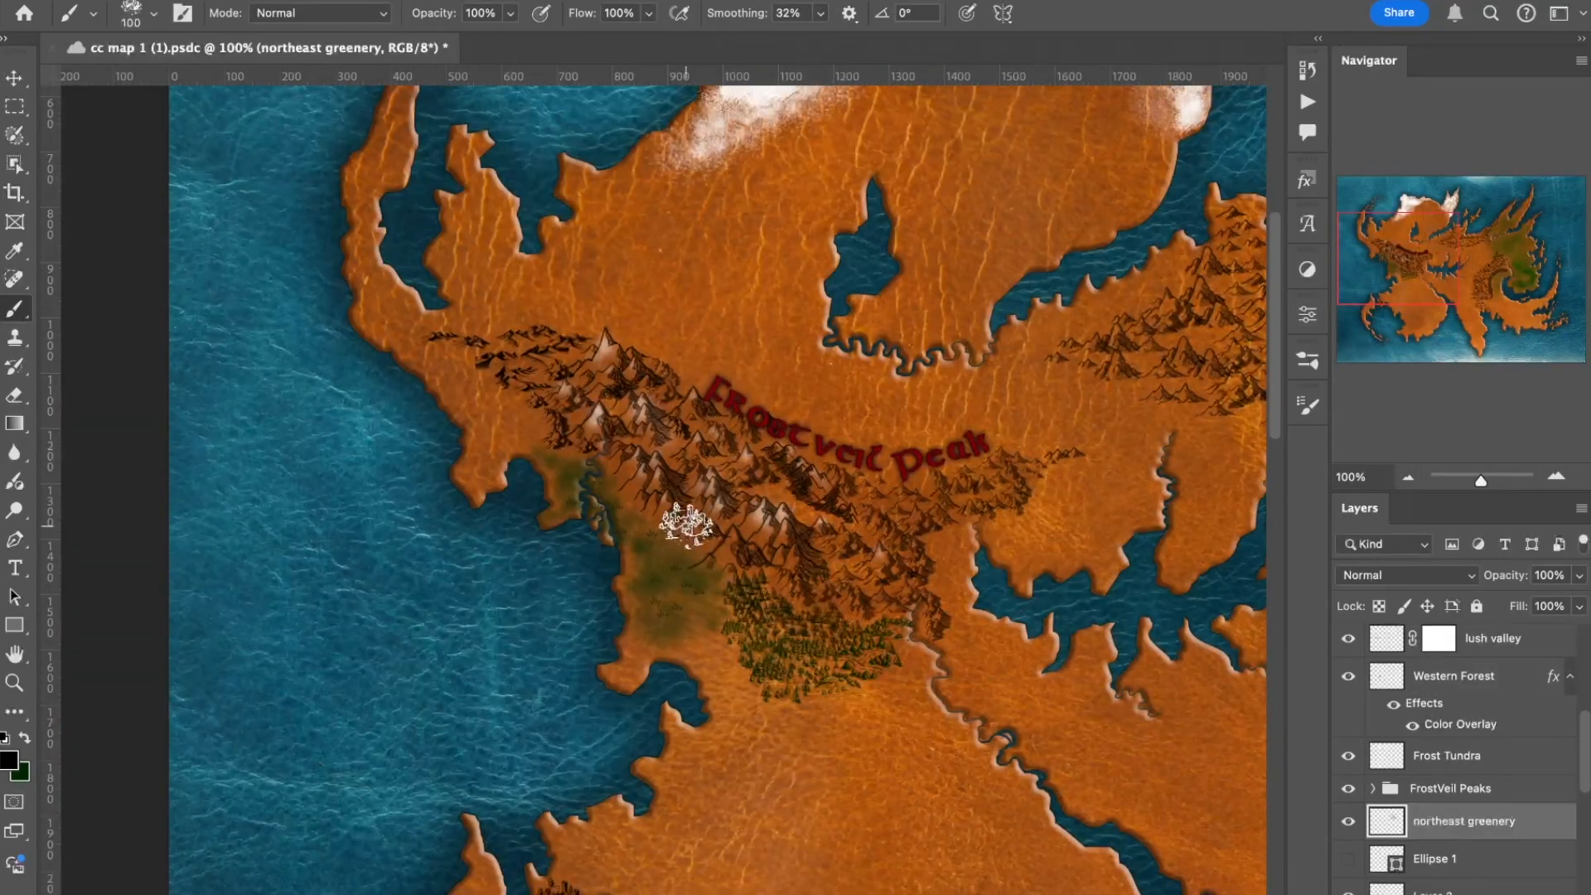
{"action": "left_click", "coordinate": [1308, 405]}
{"action": "scroll", "coordinate": [1093, 479], "scroll_direction": "up", "scroll_amount": 15}
{"action": "left_click", "coordinate": [1057, 398]}
{"action": "key", "text": "bracketright"}
{"action": "key", "text": "bracketright"}
{"action": "left_click", "coordinate": [930, 356]}
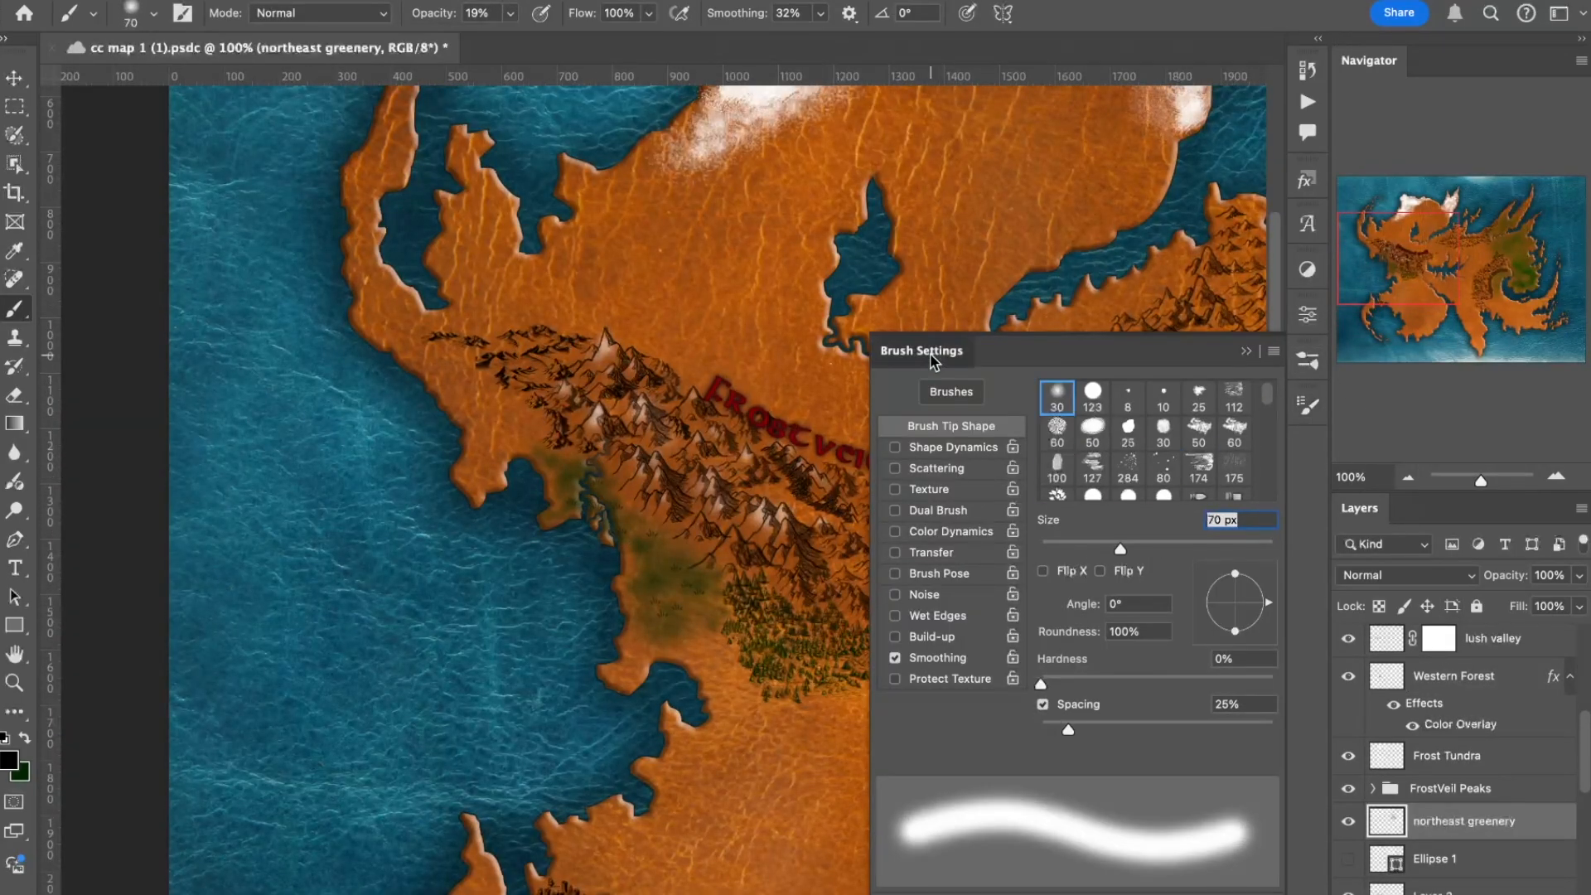
Swap the foreground to dark green and start shading the coastal land west of the Frostveil mountains
{"action": "left_click", "coordinate": [24, 737]}
{"action": "key", "text": "super+plus"}
{"action": "key", "text": "super+plus"}
{"action": "left_click_drag", "start_coordinate": [738, 575], "coordinate": [1153, 688]}
{"action": "mouse_move", "coordinate": [543, 498]}
{"action": "left_mouse_down"}
{"action": "mouse_move", "coordinate": [582, 414]}
{"action": "mouse_move", "coordinate": [515, 469]}
{"action": "mouse_move", "coordinate": [605, 315]}
{"action": "left_mouse_up"}
Adjust the green foreground colour and shade the coastal land west of the mountains at 31% opacity with a 30 px brush
{"action": "left_click", "coordinate": [9, 760]}
{"action": "left_click", "coordinate": [831, 426]}
{"action": "left_click", "coordinate": [1097, 186]}
{"action": "left_click", "coordinate": [511, 14]}
{"action": "left_click_drag", "start_coordinate": [510, 40], "coordinate": [522, 40]}
{"action": "mouse_move", "coordinate": [479, 319]}
{"action": "left_mouse_down"}
{"action": "mouse_move", "coordinate": [519, 475]}
{"action": "mouse_move", "coordinate": [503, 573]}
{"action": "mouse_move", "coordinate": [537, 538]}
{"action": "mouse_move", "coordinate": [576, 538]}
{"action": "left_mouse_up"}
{"action": "key", "text": "bracketleft"}
{"action": "key", "text": "bracketleft"}
{"action": "mouse_move", "coordinate": [580, 530]}
{"action": "left_mouse_down"}
{"action": "mouse_move", "coordinate": [604, 421]}
{"action": "mouse_move", "coordinate": [701, 394]}
{"action": "left_mouse_up"}
{"action": "mouse_move", "coordinate": [516, 419]}
{"action": "left_mouse_down"}
{"action": "mouse_move", "coordinate": [416, 198]}
{"action": "mouse_move", "coordinate": [475, 204]}
{"action": "mouse_move", "coordinate": [442, 278]}
{"action": "left_mouse_up"}
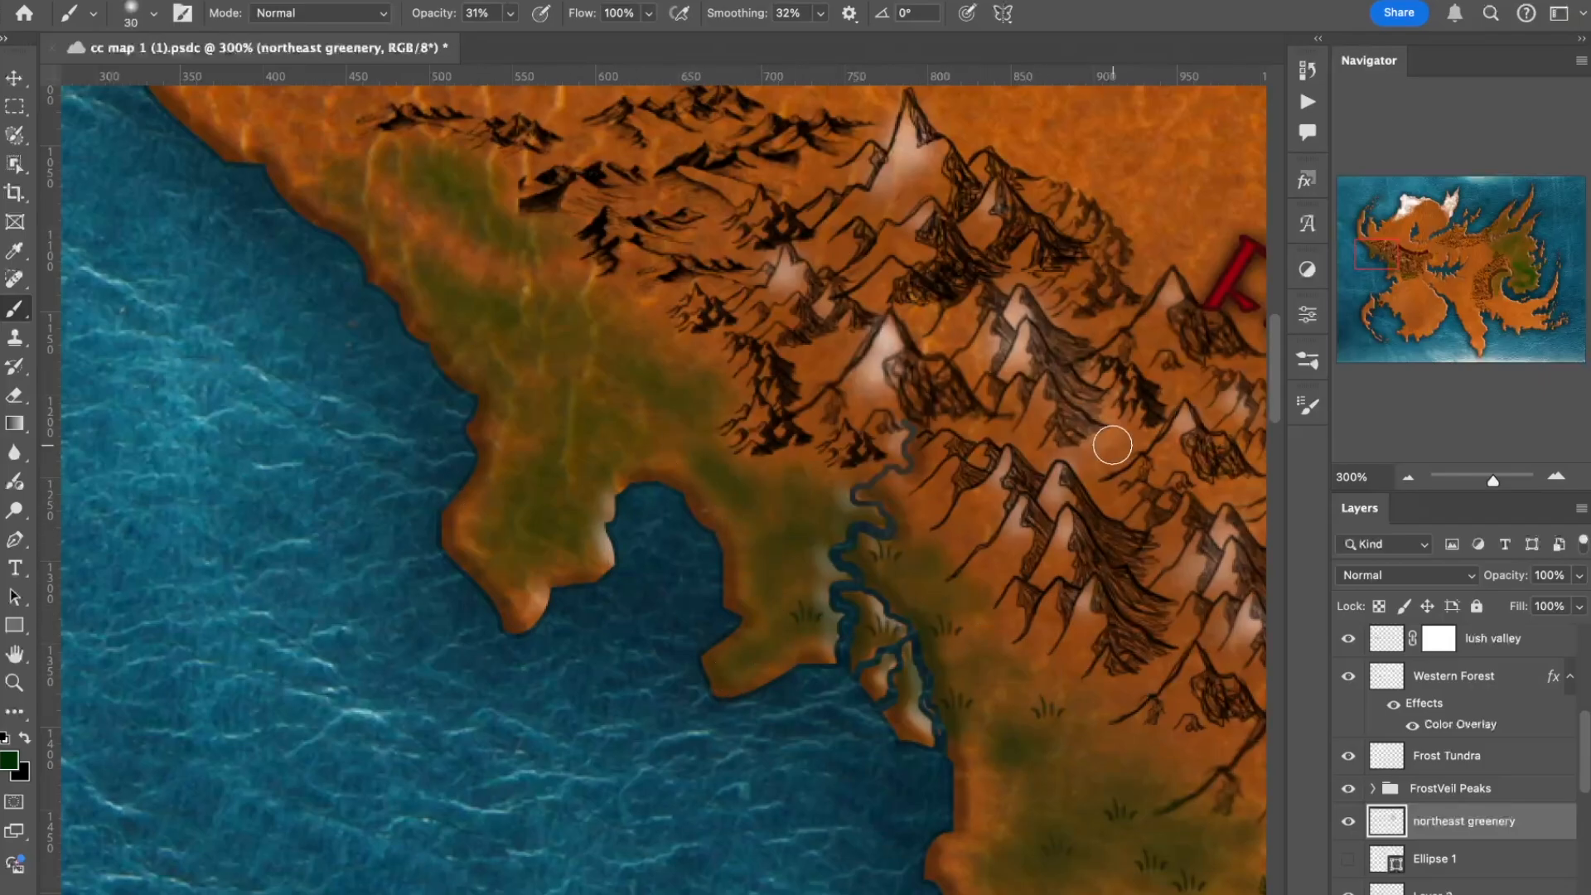
Extend the green shading northward along the narrow western coastal strip
{"action": "left_click_drag", "start_coordinate": [746, 257], "coordinate": [1115, 568]}
{"action": "mouse_move", "coordinate": [660, 437]}
{"action": "left_mouse_down"}
{"action": "mouse_move", "coordinate": [583, 416]}
{"action": "mouse_move", "coordinate": [547, 263]}
{"action": "mouse_move", "coordinate": [541, 322]}
{"action": "left_mouse_up"}
{"action": "left_click_drag", "start_coordinate": [855, 377], "coordinate": [992, 602]}
{"action": "left_click_drag", "start_coordinate": [686, 443], "coordinate": [689, 348]}
{"action": "left_click_drag", "start_coordinate": [705, 273], "coordinate": [679, 518]}
{"action": "mouse_move", "coordinate": [663, 502]}
{"action": "left_mouse_down"}
{"action": "mouse_move", "coordinate": [681, 538]}
{"action": "mouse_move", "coordinate": [639, 431]}
{"action": "left_mouse_up"}
{"action": "left_click_drag", "start_coordinate": [675, 530], "coordinate": [731, 763]}
{"action": "left_click_drag", "start_coordinate": [730, 783], "coordinate": [711, 494]}
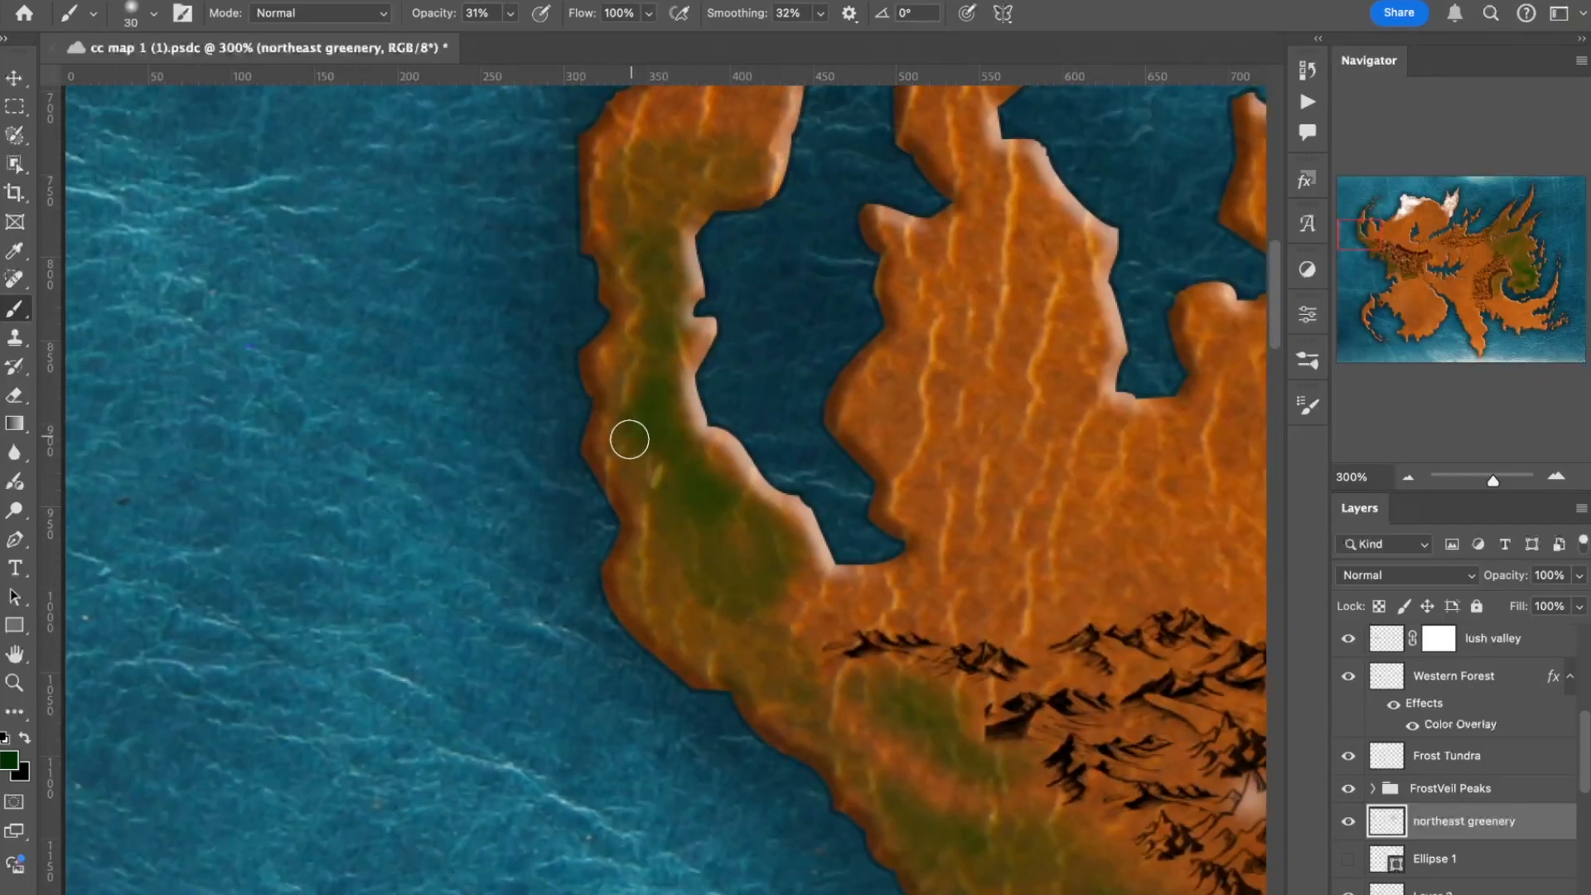
Brush more soft green shading over the western coastal strip and the adjoining western land at 31% opacity
{"action": "left_click_drag", "start_coordinate": [630, 440], "coordinate": [631, 638]}
{"action": "mouse_move", "coordinate": [643, 344]}
{"action": "left_mouse_down"}
{"action": "mouse_move", "coordinate": [603, 402]}
{"action": "mouse_move", "coordinate": [627, 568]}
{"action": "left_mouse_up"}
{"action": "mouse_move", "coordinate": [928, 753]}
{"action": "left_mouse_down"}
{"action": "mouse_move", "coordinate": [832, 792]}
{"action": "mouse_move", "coordinate": [895, 614]}
{"action": "left_mouse_up"}
{"action": "left_click_drag", "start_coordinate": [901, 717], "coordinate": [944, 475]}
{"action": "mouse_move", "coordinate": [776, 581]}
{"action": "left_mouse_down"}
{"action": "mouse_move", "coordinate": [980, 733]}
{"action": "mouse_move", "coordinate": [582, 783]}
{"action": "left_mouse_up"}
{"action": "mouse_move", "coordinate": [580, 348]}
{"action": "left_mouse_down"}
{"action": "mouse_move", "coordinate": [639, 445]}
{"action": "mouse_move", "coordinate": [693, 480]}
{"action": "left_mouse_up"}
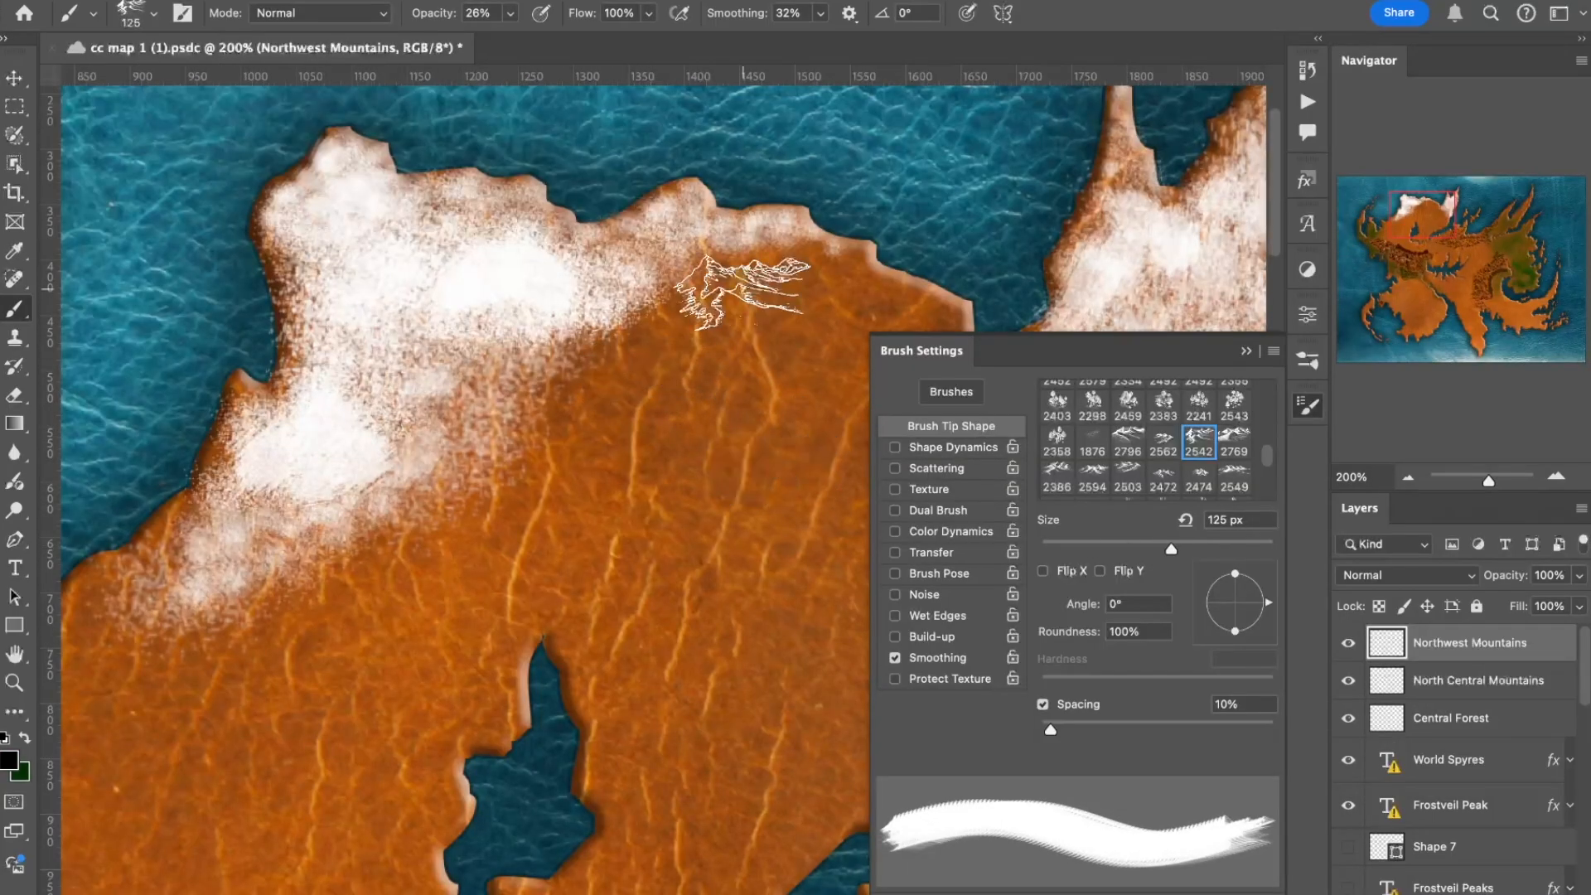
Set the brush opacity to 100% and stamp northwest peaks beside the snow with tips 2542 (125 and 175 px) and 2549 (100 px)
{"action": "left_click", "coordinate": [511, 14]}
{"action": "left_click_drag", "start_coordinate": [507, 41], "coordinate": [585, 42]}
{"action": "left_click", "coordinate": [674, 356]}
{"action": "scroll", "coordinate": [1197, 487], "scroll_direction": "down", "scroll_amount": 1}
{"action": "left_click", "coordinate": [1235, 466]}
{"action": "key", "text": "["}
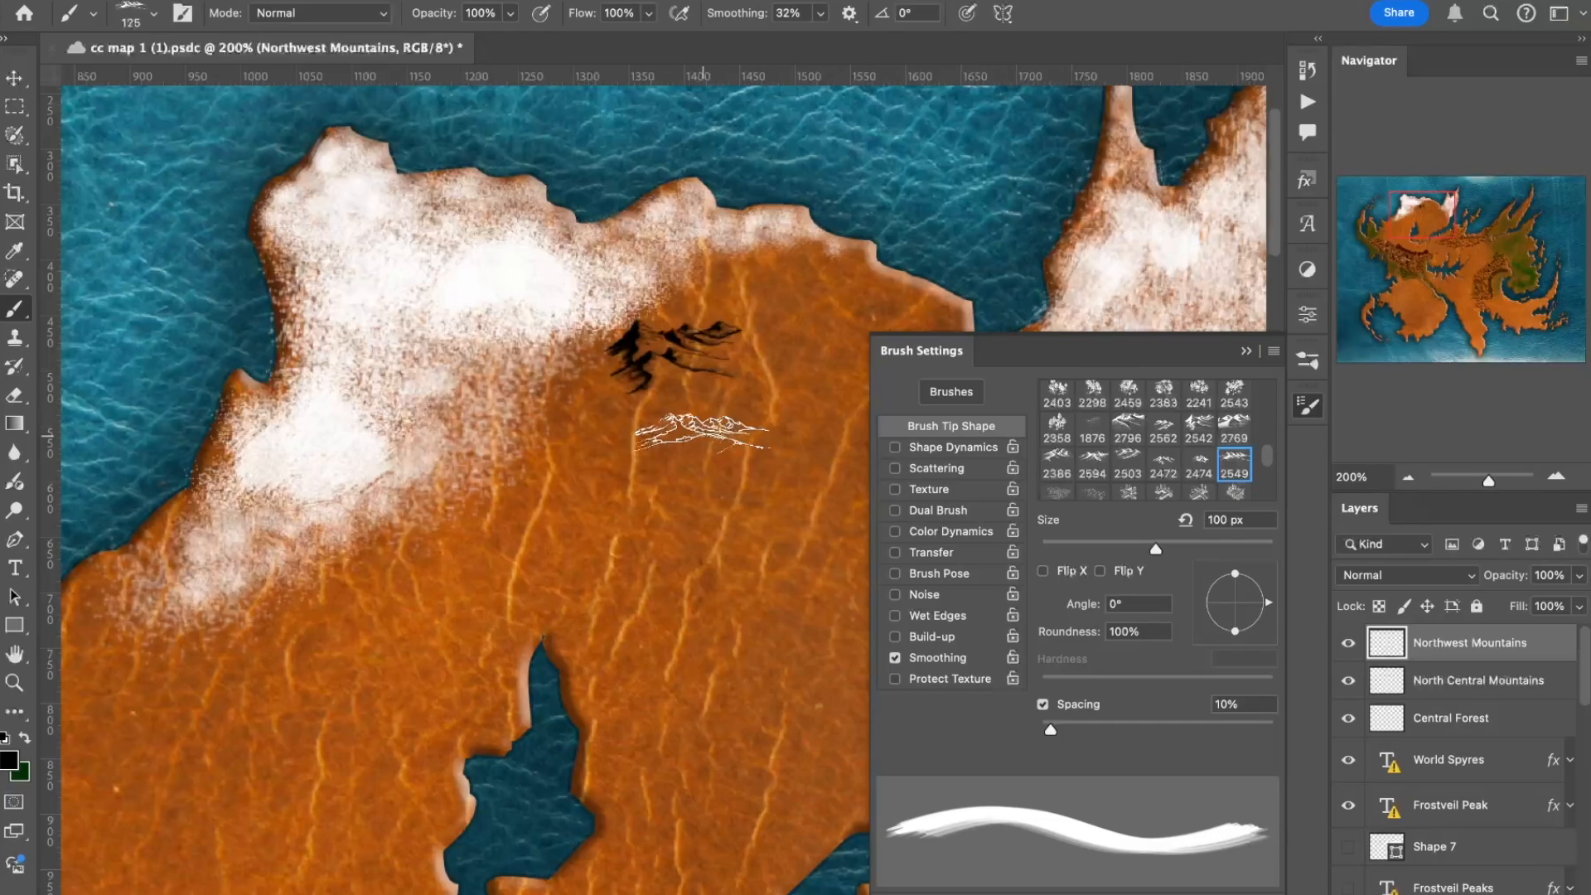
{"action": "left_click", "coordinate": [727, 309]}
{"action": "left_click", "coordinate": [1200, 429]}
{"action": "left_click", "coordinate": [651, 430]}
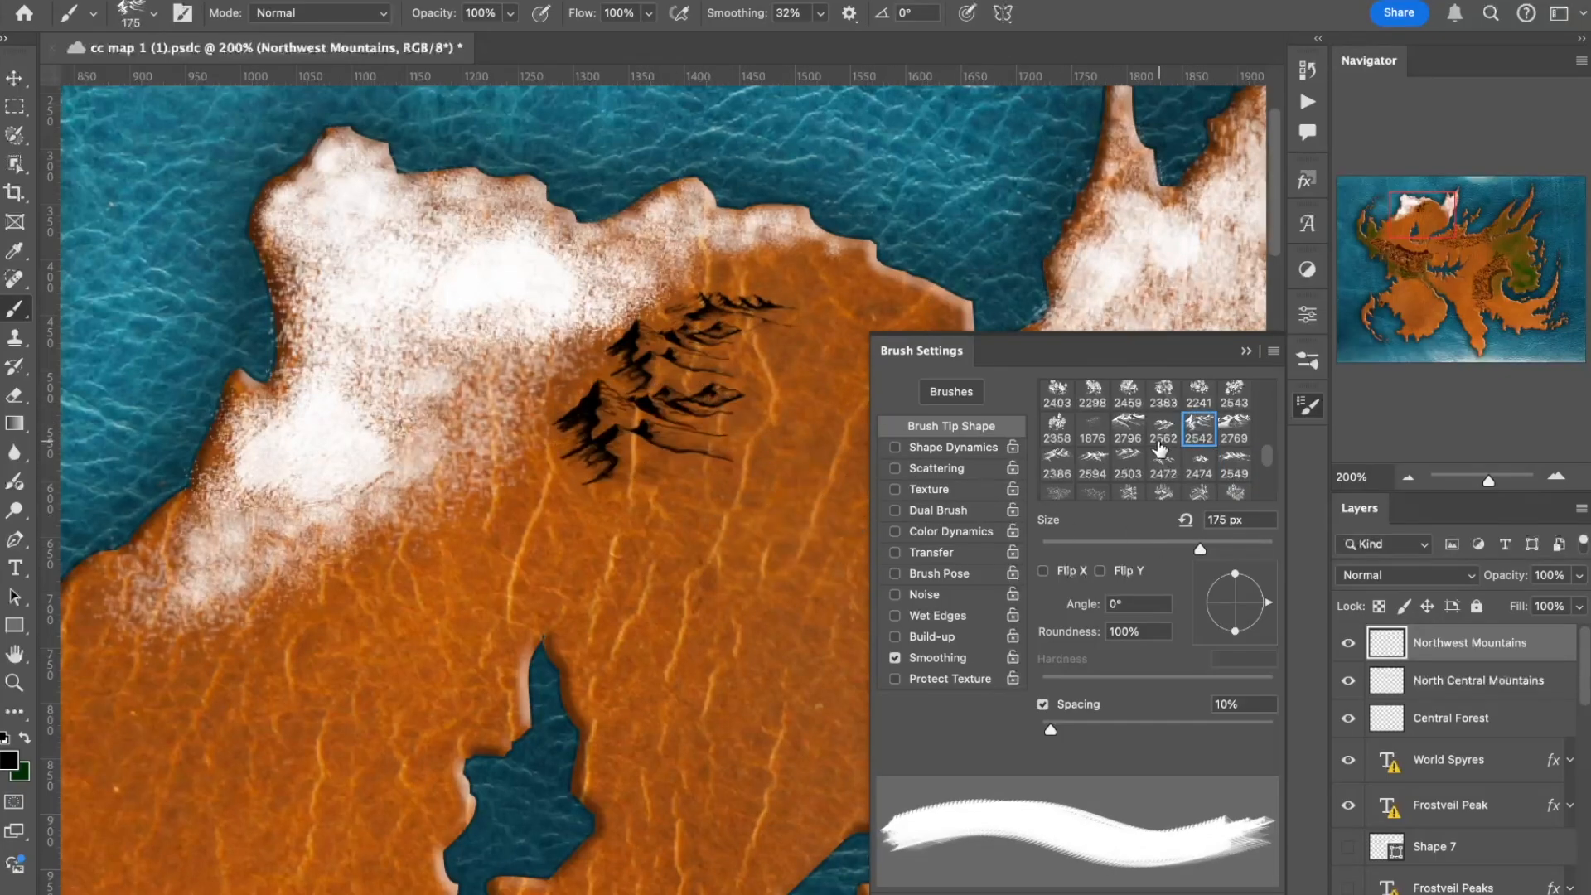
Continue the northwest mountain range southward toward the lake with mountain tips 2796 and 2562
{"action": "left_click", "coordinate": [1128, 429]}
{"action": "key", "text": "["}
{"action": "key", "text": "]"}
{"action": "left_click", "coordinate": [583, 526]}
{"action": "left_click", "coordinate": [1164, 430]}
{"action": "key", "text": "["}
{"action": "left_click", "coordinate": [639, 597]}
Try extending the range westward with mountain tip 2769 and tip 2562 at 81 px, and undo both stamps
{"action": "left_click", "coordinate": [1202, 423]}
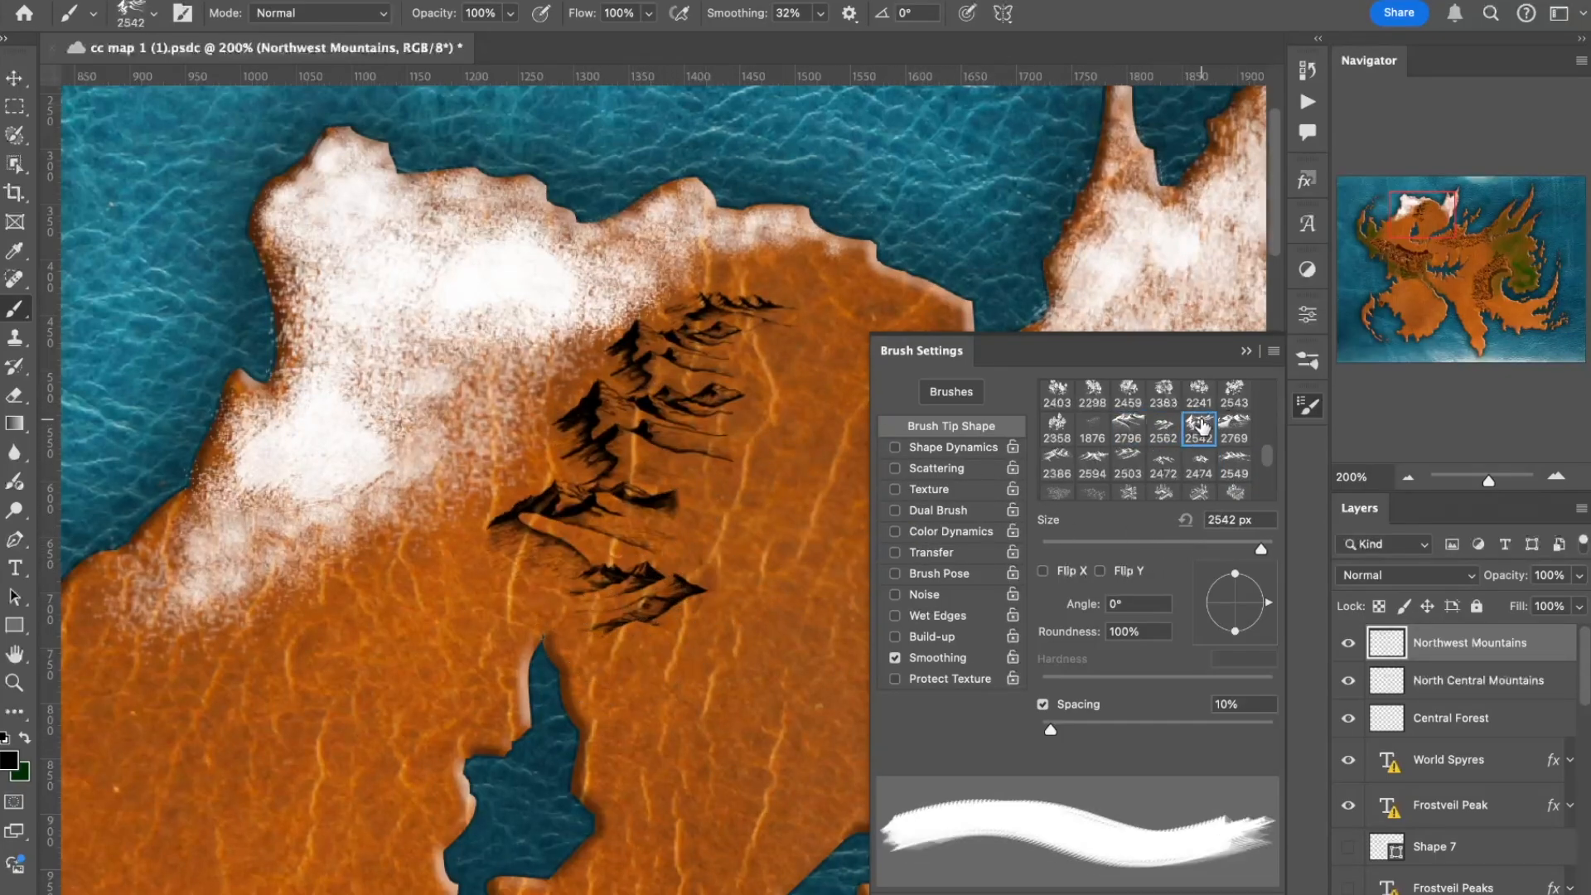
{"action": "left_click", "coordinate": [1234, 427]}
{"action": "left_click", "coordinate": [1186, 547]}
{"action": "left_click", "coordinate": [486, 592]}
{"action": "left_click", "coordinate": [1163, 429]}
{"action": "left_click", "coordinate": [1133, 547]}
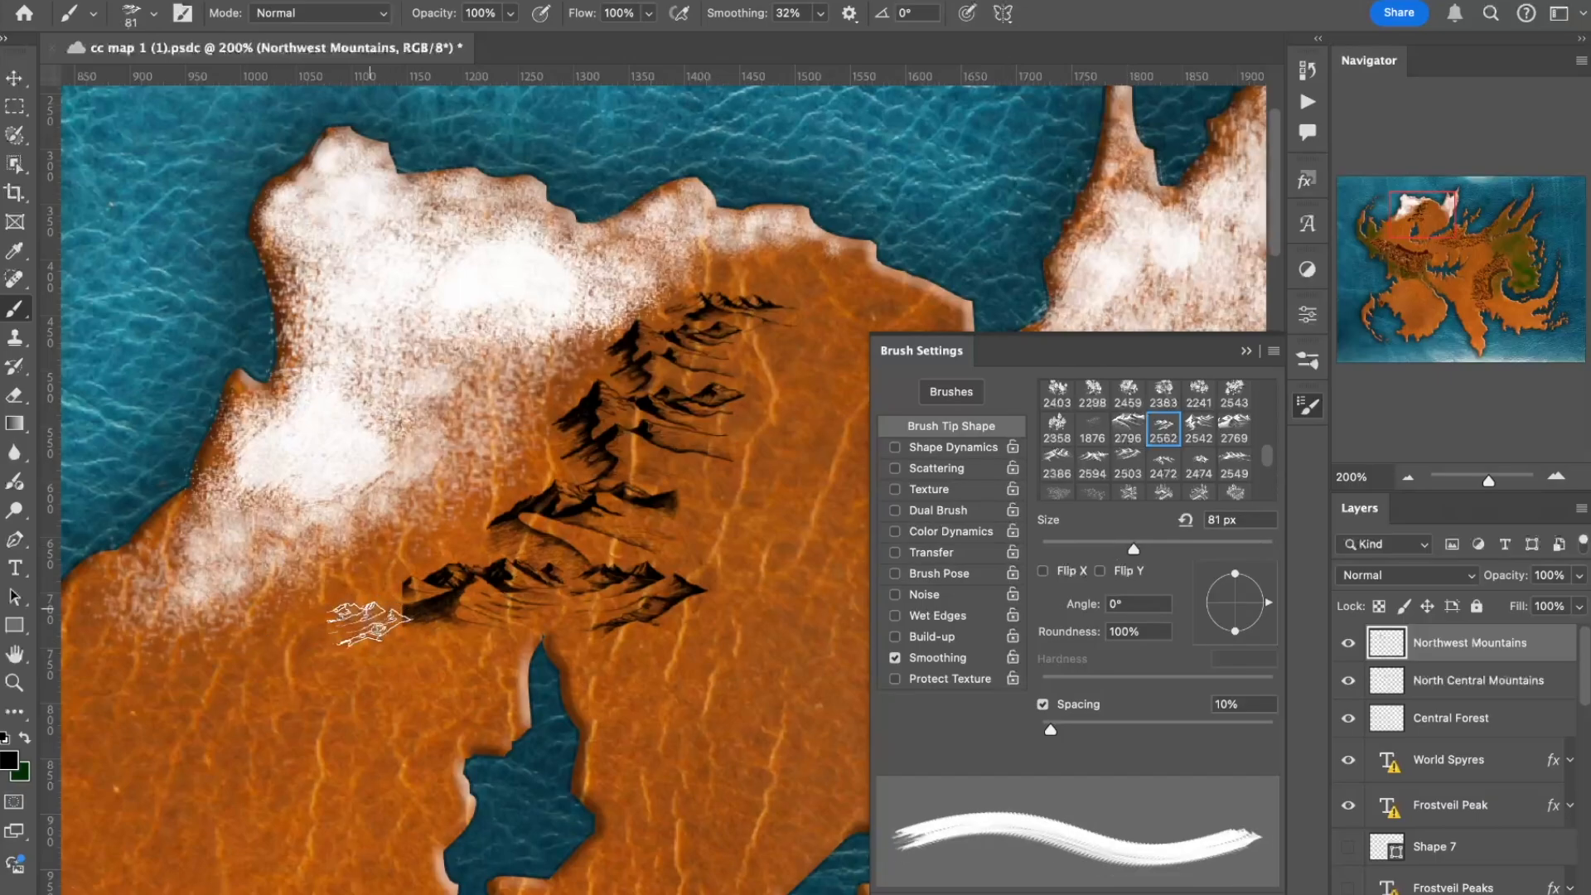
{"action": "left_click", "coordinate": [369, 619]}
{"action": "key", "text": "super+z"}
{"action": "key", "text": "super+z"}
Extend the range southwest below the snow with mountain tip 2386 at 99 px and tip 2542 at 123 px
{"action": "left_click", "coordinate": [1057, 464]}
{"action": "left_click", "coordinate": [1155, 548]}
{"action": "left_click", "coordinate": [457, 545]}
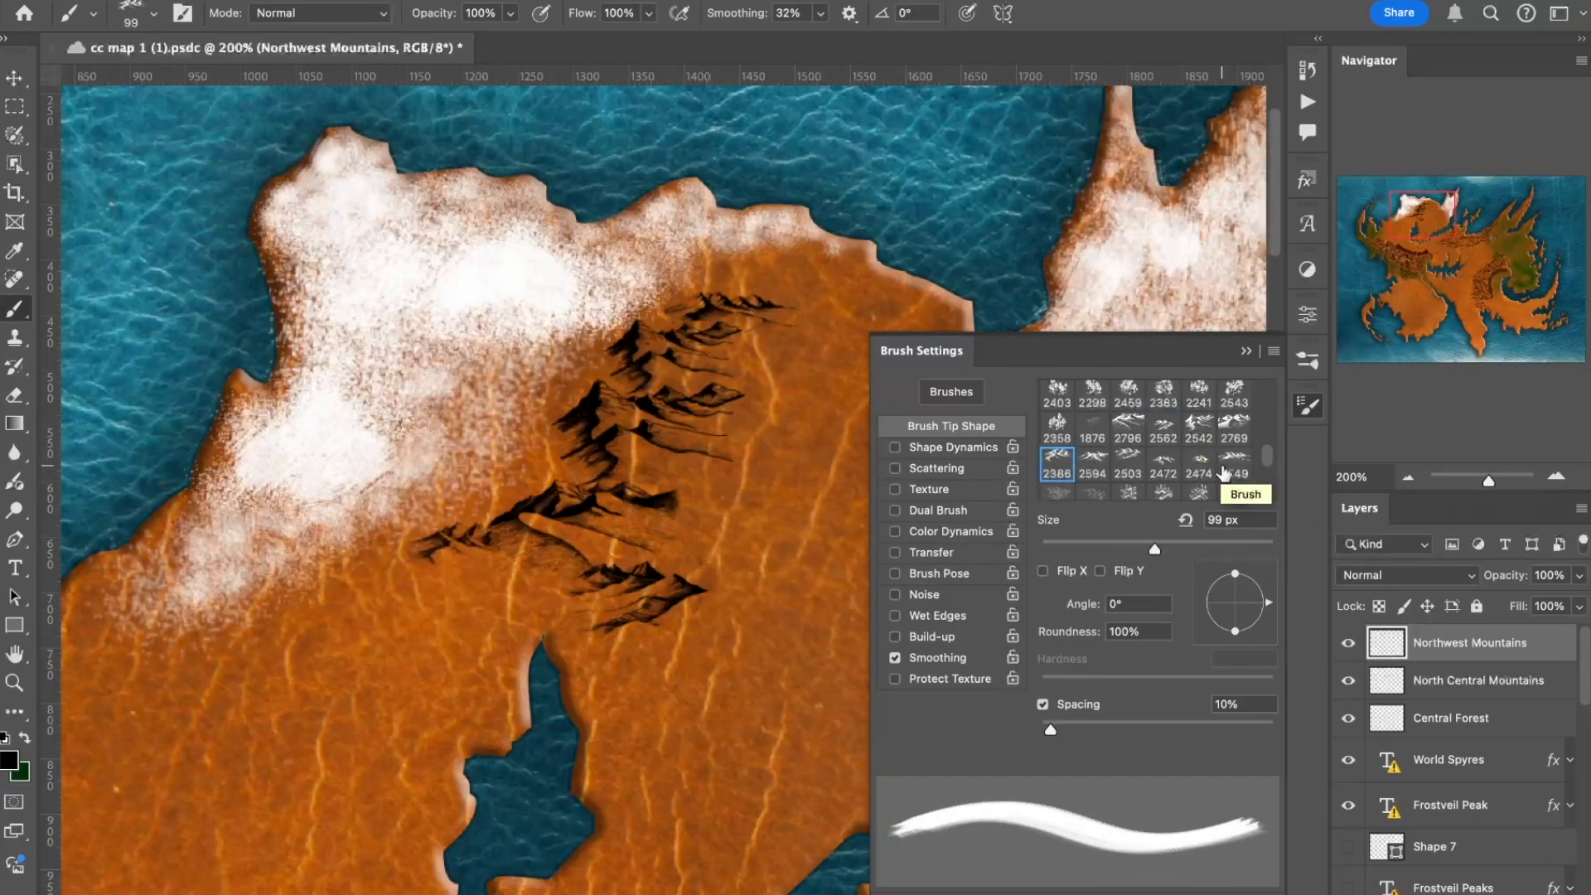
{"action": "left_click", "coordinate": [1201, 428]}
{"action": "left_click", "coordinate": [1169, 547]}
{"action": "left_click", "coordinate": [430, 599]}
Stamp smaller peaks at the southwestern end of the range with tip 2472 at 84 px, and select mountain tip 2594
{"action": "scroll", "coordinate": [713, 313], "scroll_direction": "down", "scroll_amount": 4}
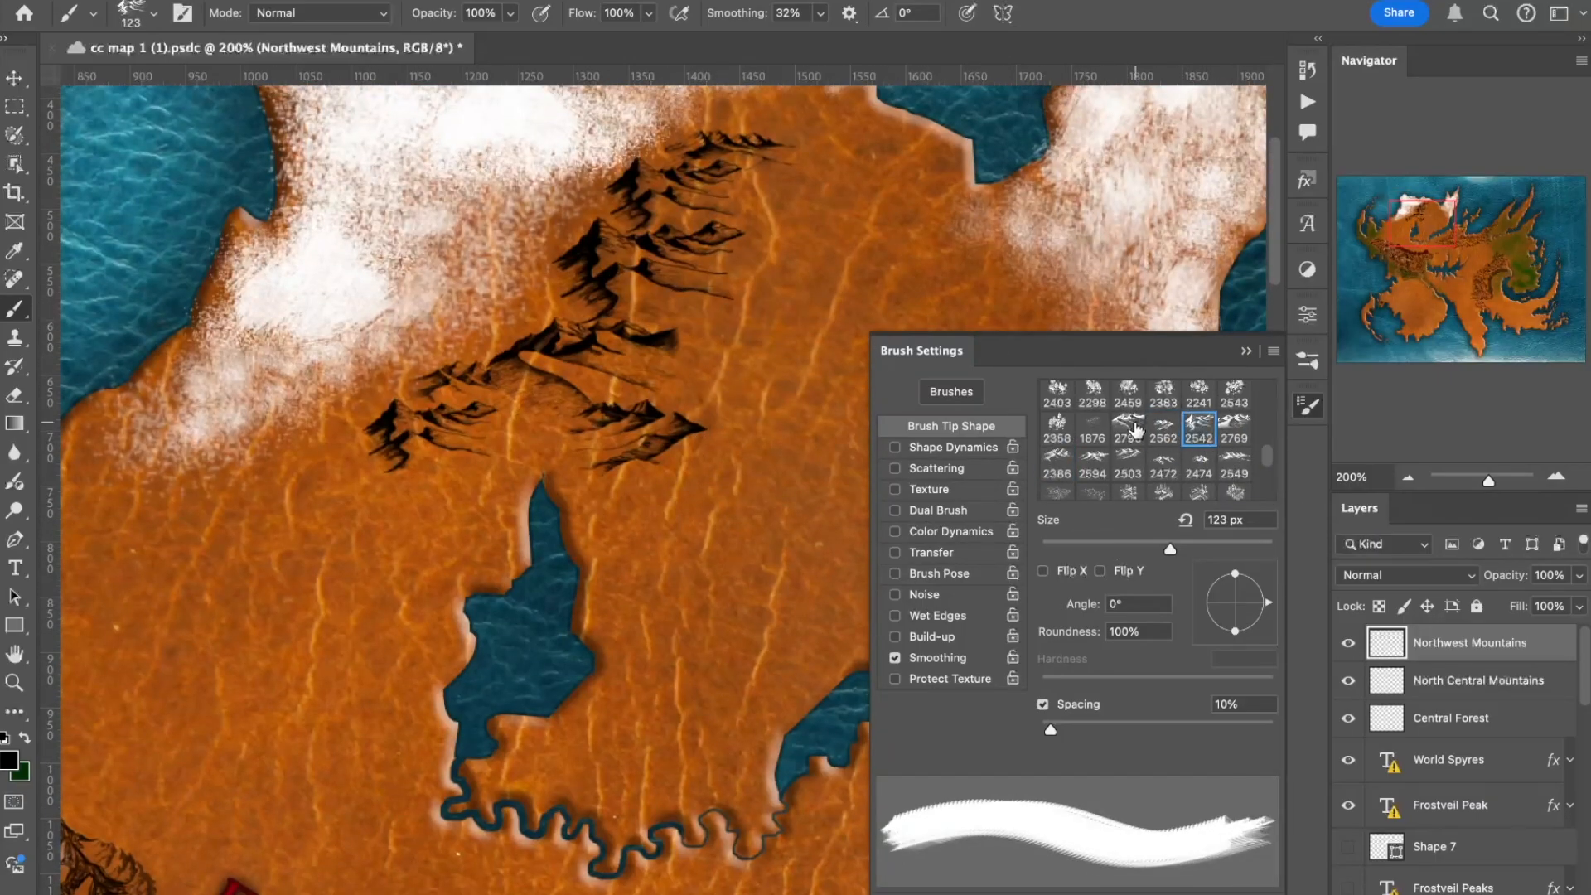
{"action": "left_click", "coordinate": [1164, 464]}
{"action": "left_click", "coordinate": [371, 483]}
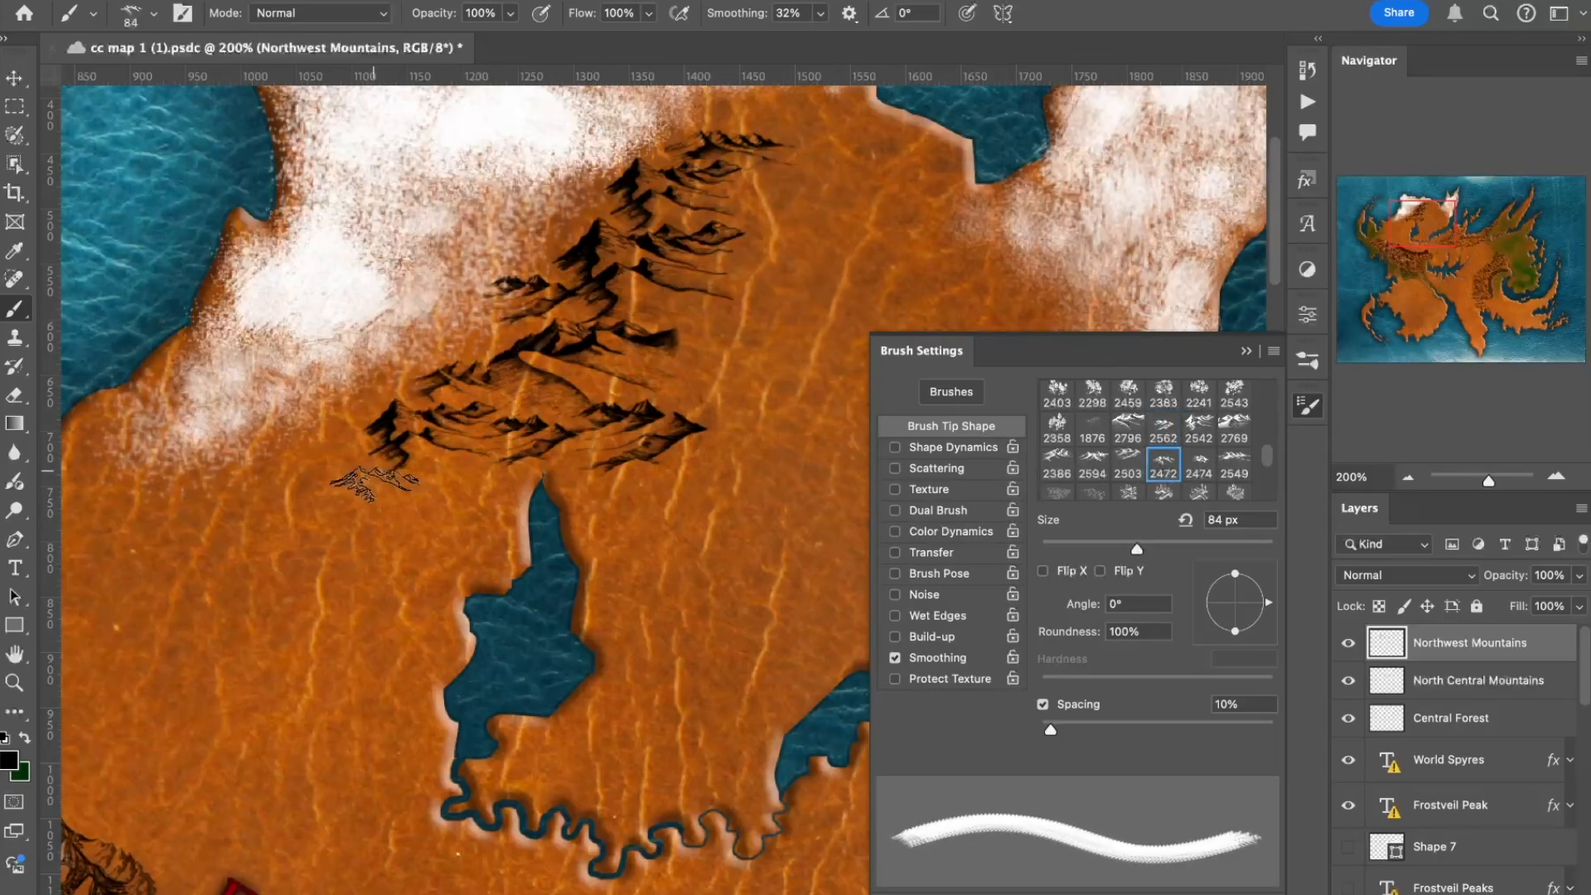
{"action": "left_click", "coordinate": [375, 484]}
{"action": "left_click", "coordinate": [1092, 464]}
{"action": "left_click", "coordinate": [1141, 548]}
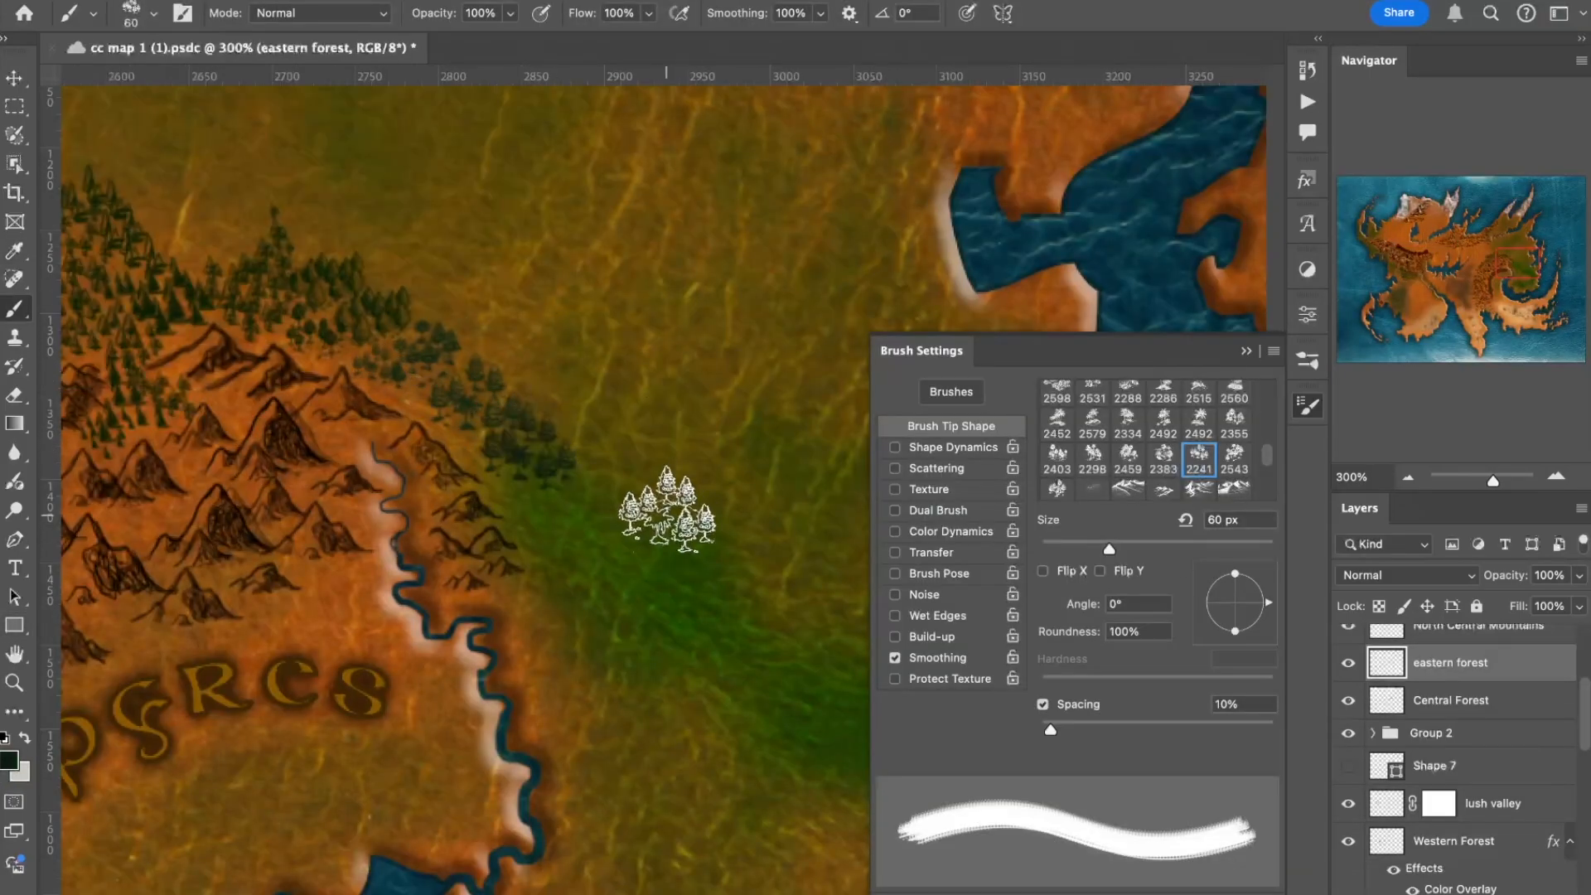
Extend the eastern forest southeast of the mountains with tree tip 2241, and select tree tip 2358 after trying tips 2459, 2298 and 2403
{"action": "key", "text": "bracketright"}
{"action": "key", "text": "bracketright"}
{"action": "left_click", "coordinate": [590, 517]}
{"action": "left_click", "coordinate": [1127, 461]}
{"action": "left_click", "coordinate": [1170, 549]}
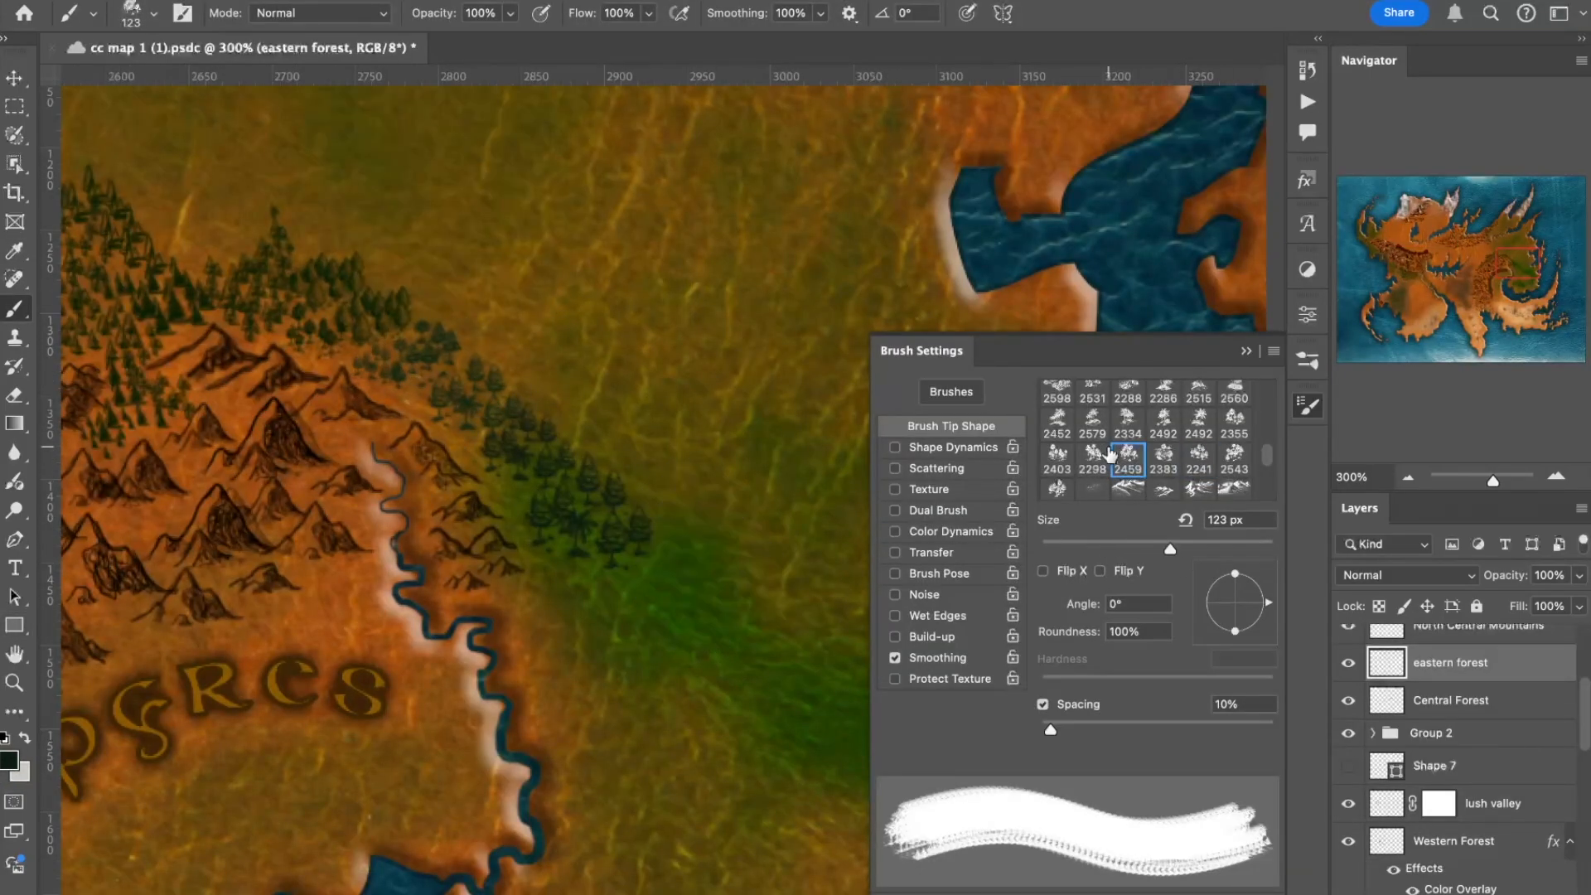
{"action": "left_click", "coordinate": [1093, 460]}
{"action": "left_click", "coordinate": [1058, 460]}
{"action": "left_click", "coordinate": [1170, 549]}
{"action": "left_click", "coordinate": [1056, 489]}
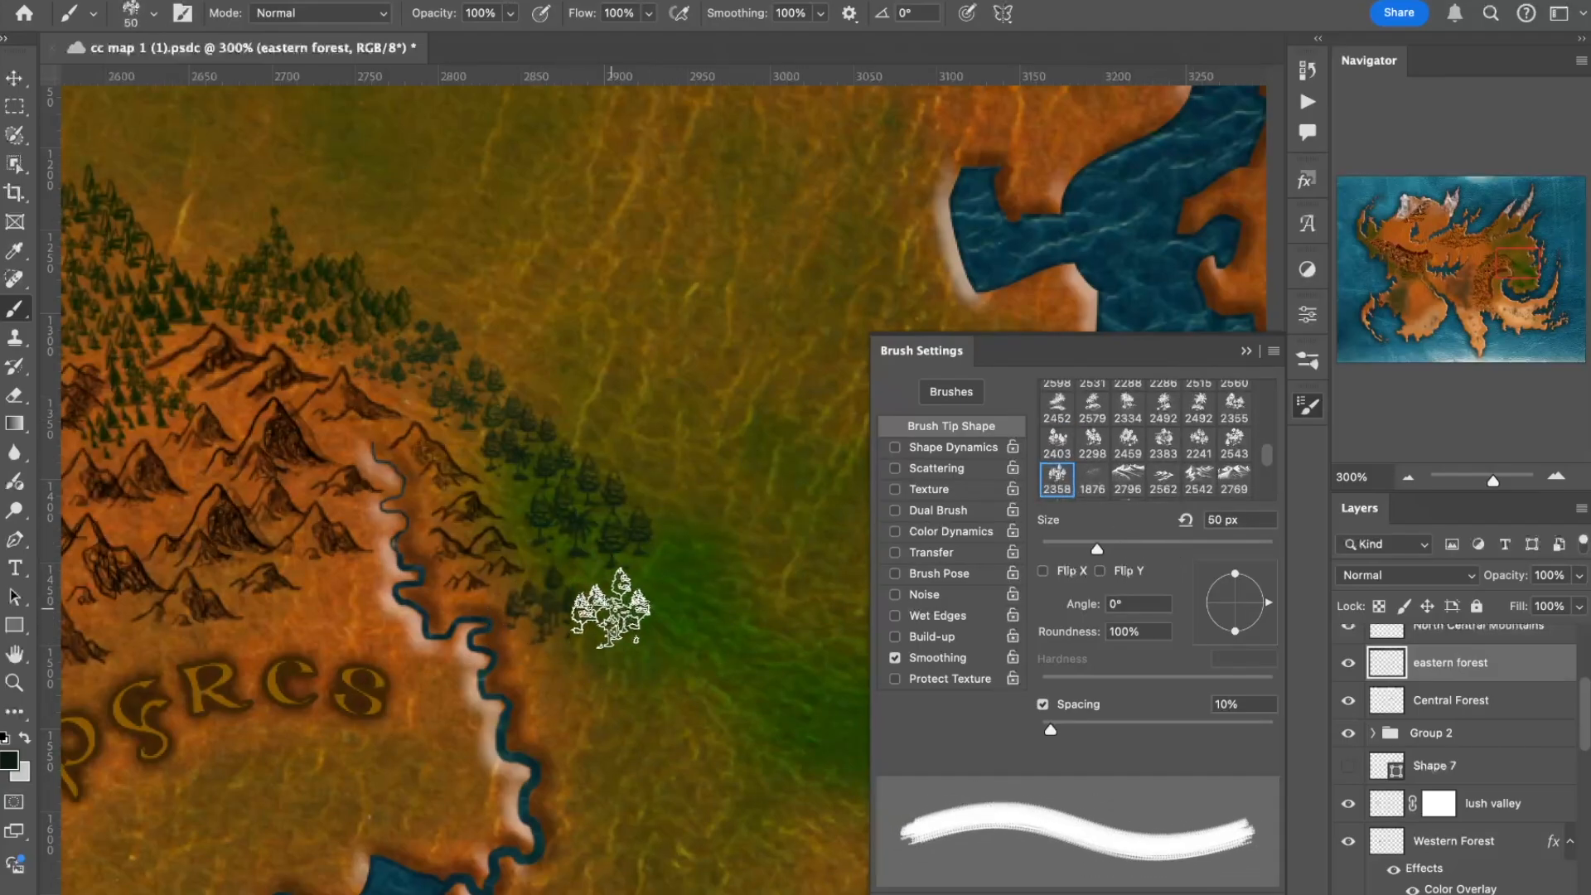
Try stamping large trees over the green area with tree tip 2358, and undo the last two stamps
{"action": "left_click", "coordinate": [709, 506]}
{"action": "key", "text": "bracketleft"}
{"action": "key", "text": "bracketleft"}
{"action": "key", "text": "bracketleft"}
{"action": "key", "text": "bracketleft"}
{"action": "key", "text": "bracketleft"}
{"action": "key", "text": "bracketleft"}
{"action": "key", "text": "bracketleft"}
{"action": "key", "text": "bracketleft"}
{"action": "key", "text": "bracketleft"}
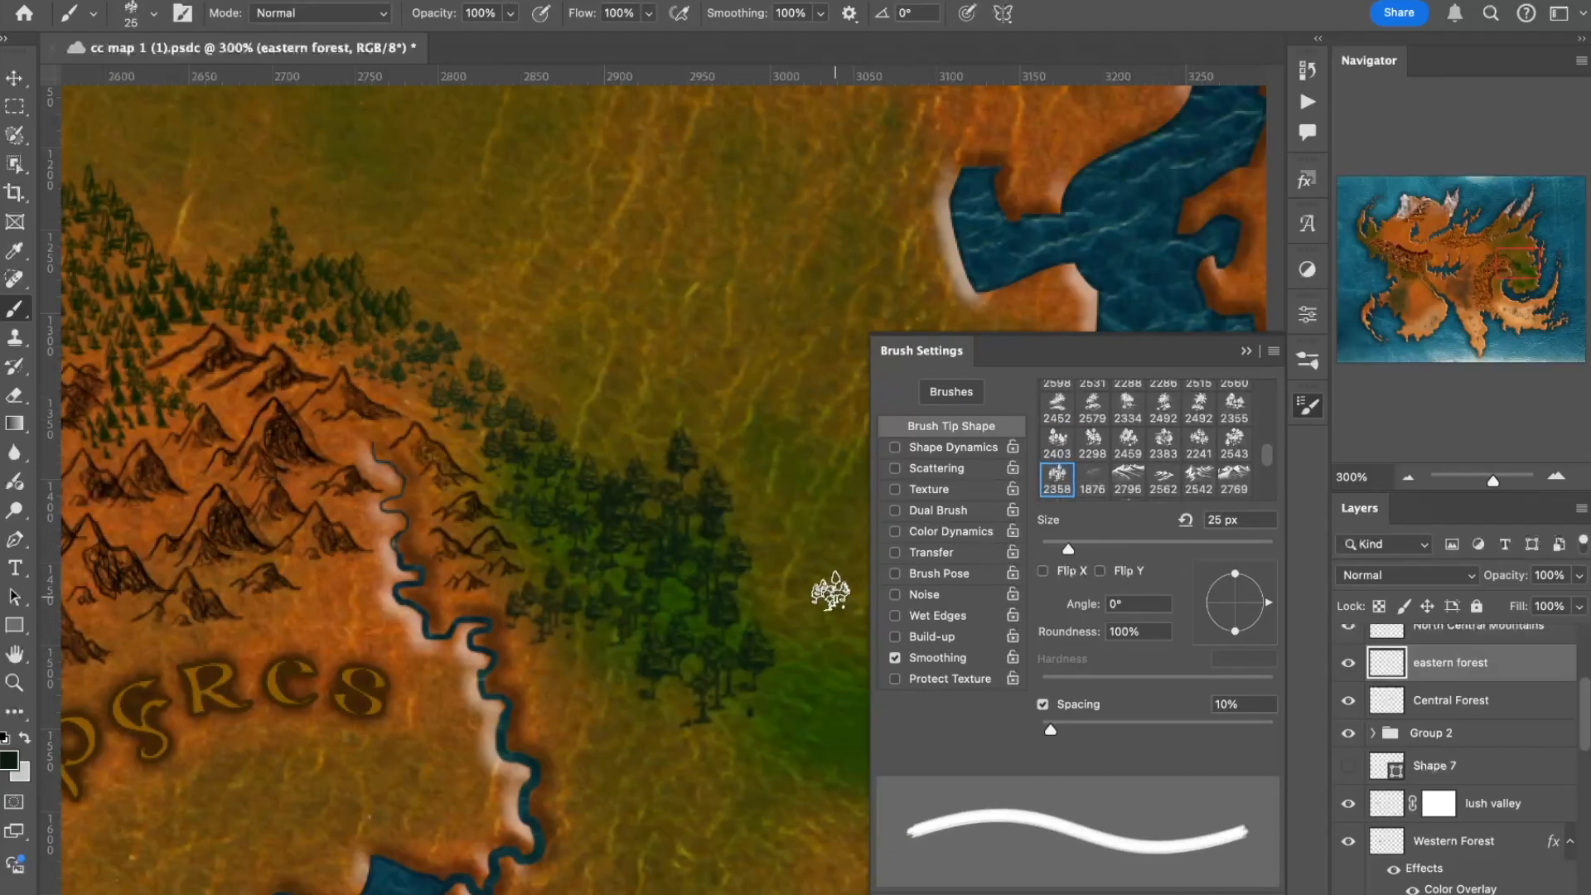
{"action": "key", "text": "super+z"}
{"action": "key", "text": "super+z"}
Fill the green area east of the mountains with 45 px tree clusters, flipping the tip horizontally for variation
{"action": "key", "text": "bracketright"}
{"action": "key", "text": "bracketright"}
{"action": "key", "text": "bracketright"}
{"action": "key", "text": "bracketright"}
{"action": "left_click", "coordinate": [672, 572]}
{"action": "left_click", "coordinate": [681, 501]}
{"action": "left_click", "coordinate": [723, 544]}
{"action": "left_click", "coordinate": [1044, 571]}
{"action": "left_click", "coordinate": [719, 612]}
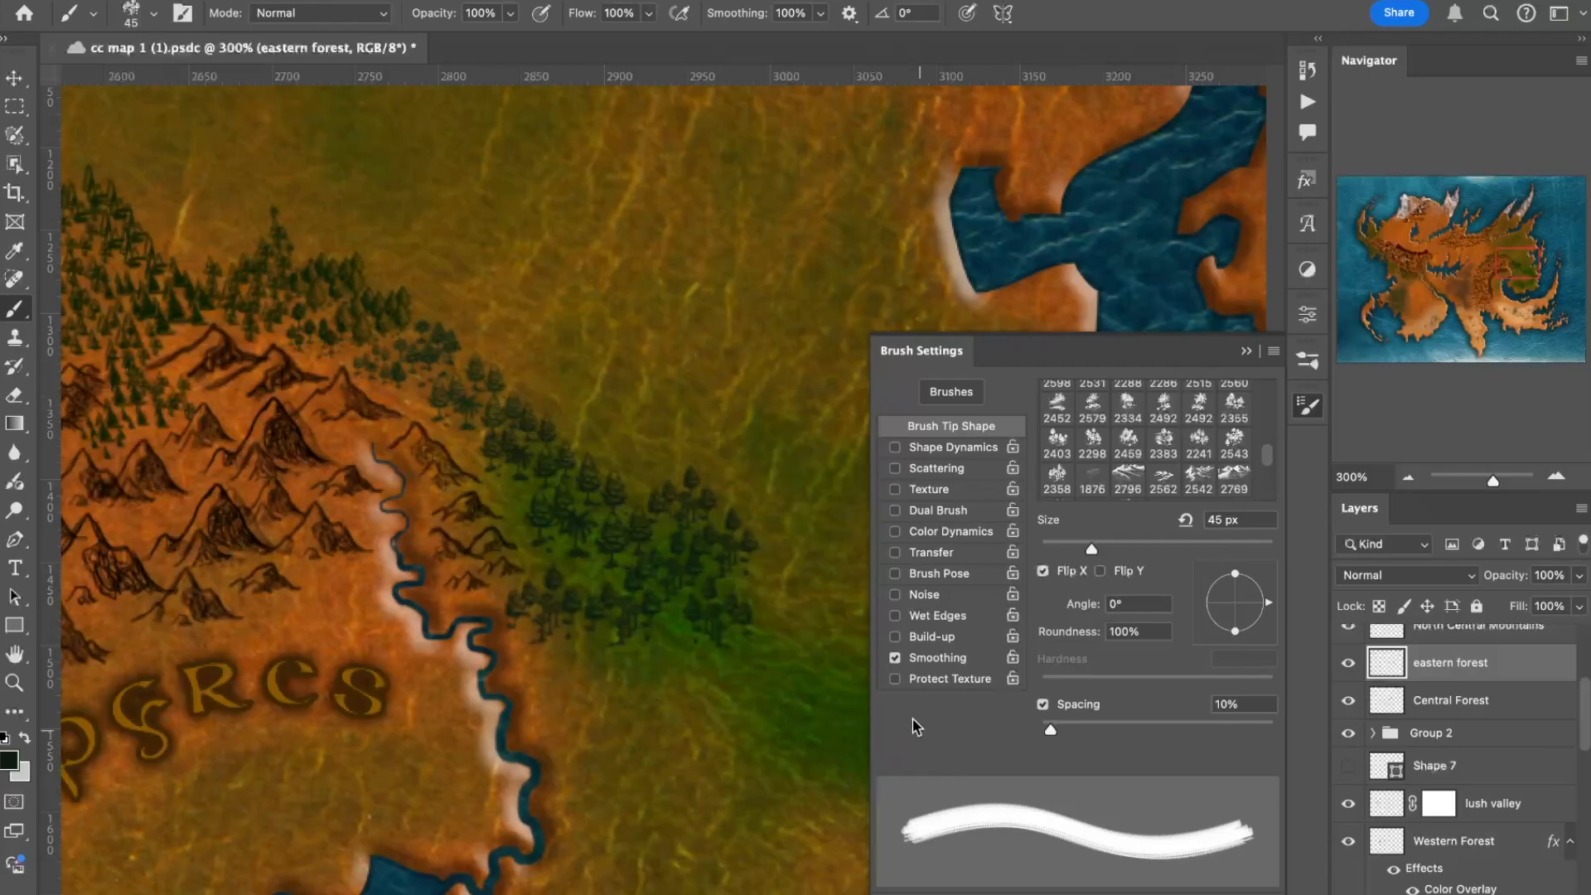
Thicken the southern edge of the eastern forest with more tree clusters, switching to tree tip 2358 at a smaller size
{"action": "left_click", "coordinate": [679, 655]}
{"action": "left_click", "coordinate": [1057, 477]}
{"action": "key", "text": "bracketleft"}
{"action": "key", "text": "bracketleft"}
{"action": "key", "text": "bracketleft"}
{"action": "key", "text": "bracketleft"}
{"action": "key", "text": "bracketleft"}
{"action": "key", "text": "bracketleft"}
{"action": "key", "text": "bracketleft"}
{"action": "key", "text": "bracketleft"}
{"action": "key", "text": "bracketleft"}
{"action": "key", "text": "bracketleft"}
{"action": "key", "text": "bracketleft"}
{"action": "key", "text": "bracketleft"}
{"action": "key", "text": "bracketleft"}
{"action": "key", "text": "bracketleft"}
{"action": "key", "text": "bracketleft"}
{"action": "key", "text": "bracketleft"}
{"action": "key", "text": "bracketleft"}
{"action": "key", "text": "bracketleft"}
{"action": "key", "text": "bracketleft"}
{"action": "key", "text": "bracketleft"}
{"action": "left_click", "coordinate": [582, 663]}
{"action": "left_click", "coordinate": [622, 709]}
Extend the eastern forest south beside the river with tree tip 2241 at 60 px
{"action": "left_click", "coordinate": [1199, 444]}
{"action": "key", "text": "bracketleft"}
{"action": "key", "text": "bracketleft"}
{"action": "key", "text": "bracketleft"}
{"action": "key", "text": "bracketleft"}
{"action": "key", "text": "bracketleft"}
{"action": "key", "text": "bracketleft"}
{"action": "key", "text": "bracketleft"}
{"action": "key", "text": "bracketleft"}
{"action": "key", "text": "bracketleft"}
{"action": "key", "text": "bracketleft"}
{"action": "key", "text": "bracketleft"}
{"action": "key", "text": "bracketleft"}
{"action": "key", "text": "bracketleft"}
{"action": "key", "text": "bracketleft"}
{"action": "key", "text": "bracketleft"}
{"action": "key", "text": "bracketleft"}
{"action": "key", "text": "bracketleft"}
{"action": "key", "text": "bracketleft"}
{"action": "key", "text": "bracketleft"}
{"action": "key", "text": "bracketleft"}
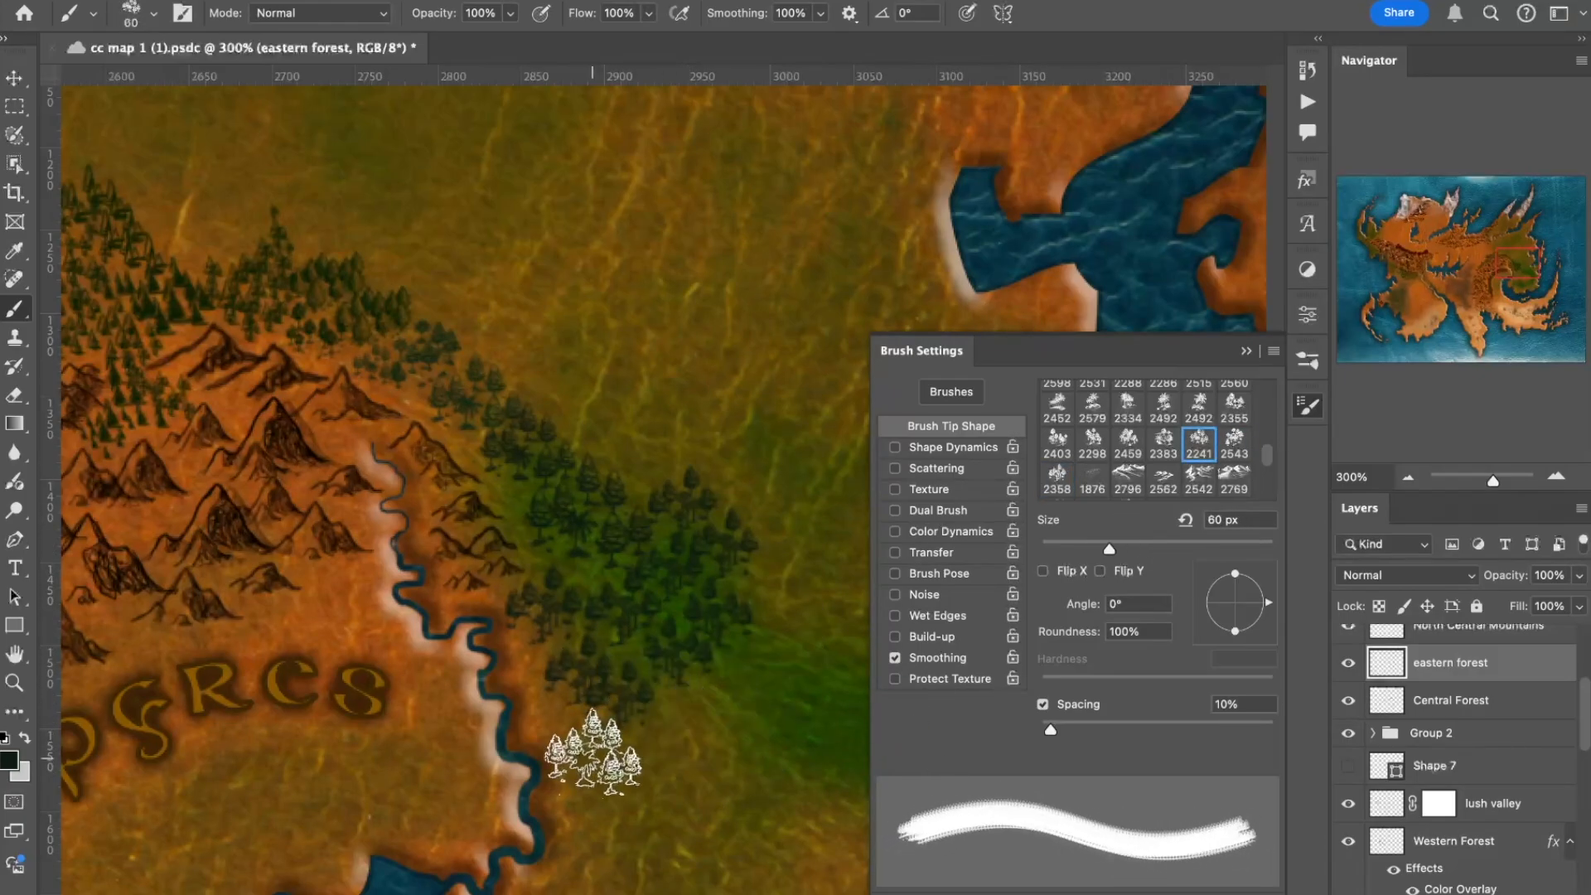
{"action": "left_click", "coordinate": [576, 736]}
{"action": "left_click", "coordinate": [655, 728]}
Spread the forest eastward across the green land with smaller tree clusters at 40 px
{"action": "scroll", "coordinate": [663, 659], "scroll_direction": "down", "scroll_amount": 5}
{"action": "key", "text": "bracketright"}
{"action": "key", "text": "bracketright"}
{"action": "key", "text": "bracketright"}
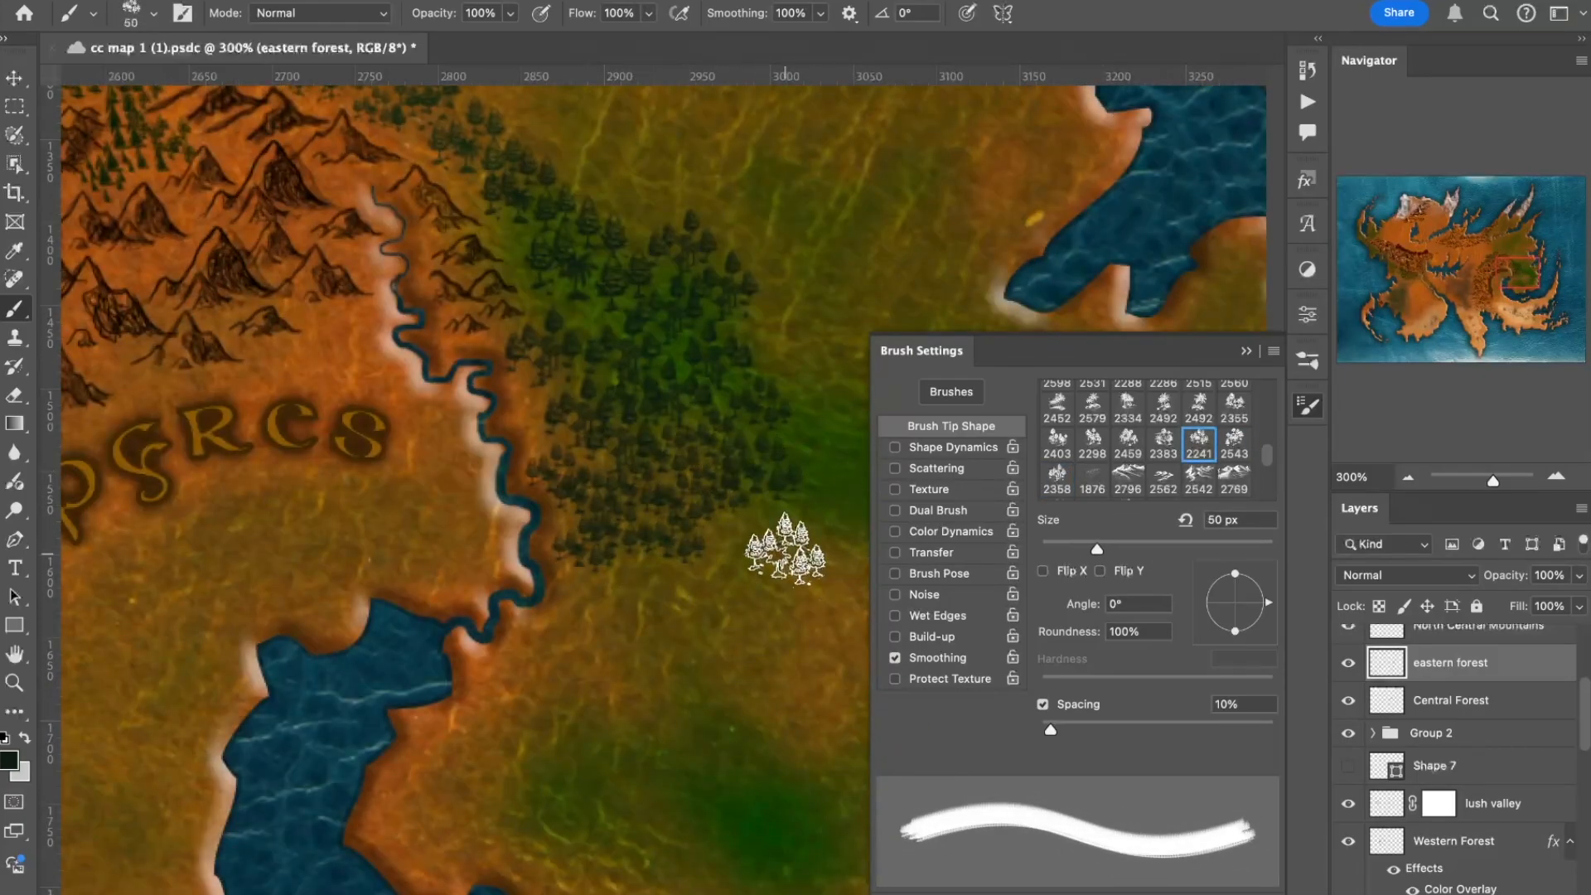
{"action": "key", "text": "bracketleft"}
{"action": "key", "text": "bracketleft"}
{"action": "key", "text": "bracketleft"}
{"action": "key", "text": "bracketleft"}
{"action": "left_click", "coordinate": [833, 421]}
{"action": "scroll", "coordinate": [862, 373], "scroll_direction": "down", "scroll_amount": 1}
{"action": "left_click", "coordinate": [899, 365]}
{"action": "left_click", "coordinate": [934, 437]}
Stamp a separate grove on the southern peninsula near its western shore, starting at 40 px and shrinking the brush for the edge trees
{"action": "scroll", "coordinate": [912, 415], "scroll_direction": "down", "scroll_amount": 4}
{"action": "left_click", "coordinate": [539, 552]}
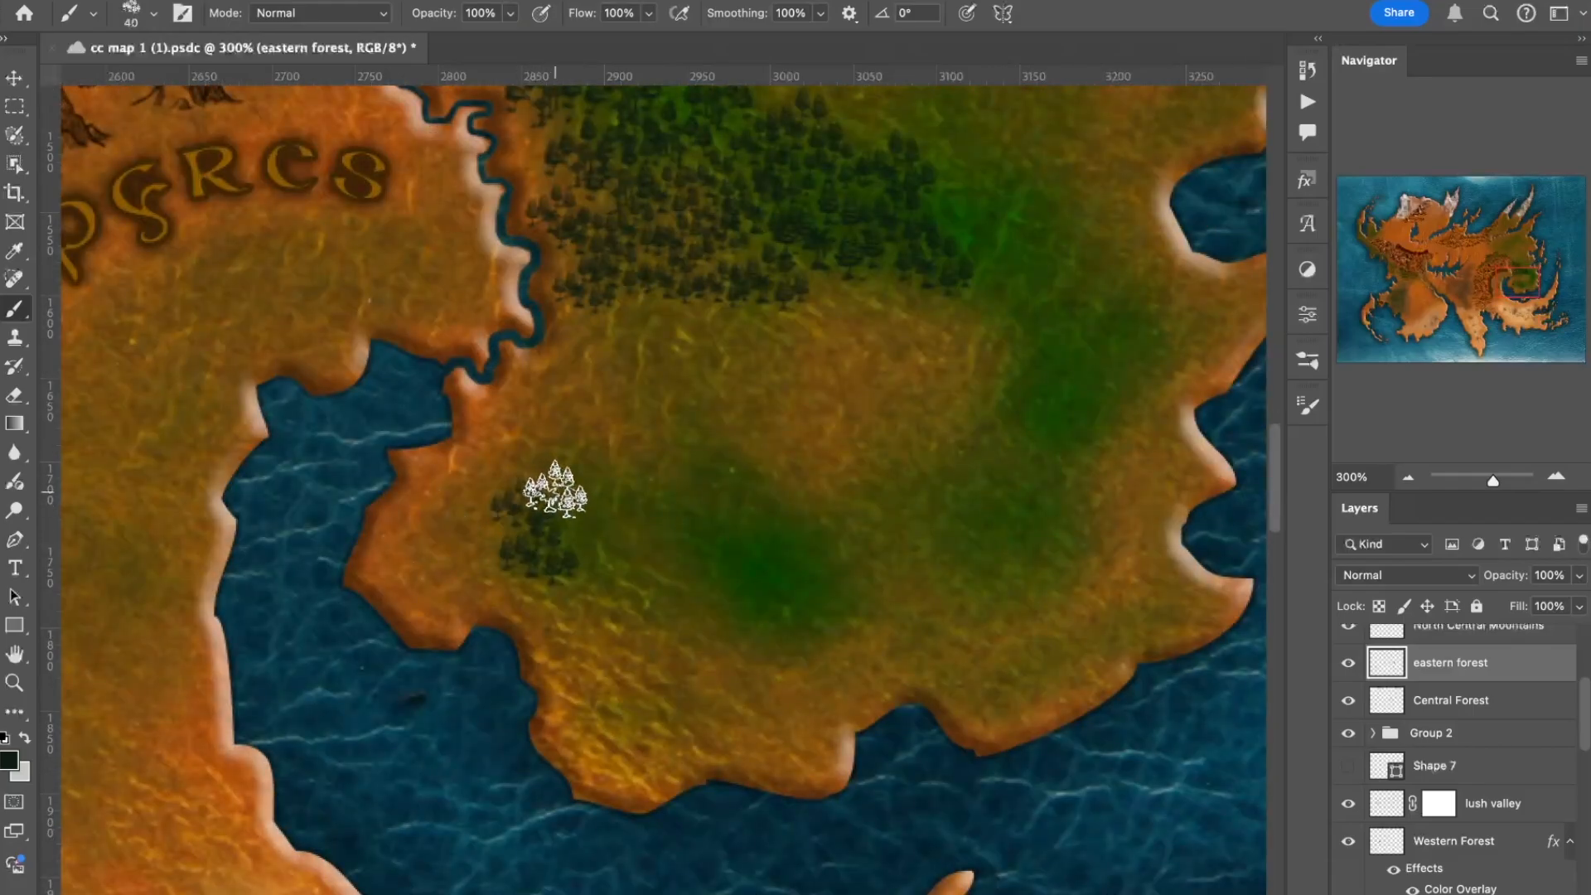
{"action": "left_click", "coordinate": [554, 490]}
{"action": "key", "text": "bracketleft"}
{"action": "key", "text": "bracketleft"}
{"action": "key", "text": "bracketleft"}
{"action": "left_click", "coordinate": [510, 513]}
{"action": "left_click", "coordinate": [518, 547]}
{"action": "left_click", "coordinate": [479, 543]}
{"action": "left_click", "coordinate": [471, 566]}
{"action": "left_click", "coordinate": [528, 587]}
{"action": "key", "text": "bracketleft"}
{"action": "key", "text": "bracketleft"}
{"action": "key", "text": "bracketleft"}
{"action": "key", "text": "bracketleft"}
{"action": "key", "text": "bracketleft"}
{"action": "key", "text": "bracketleft"}
{"action": "left_click", "coordinate": [466, 531]}
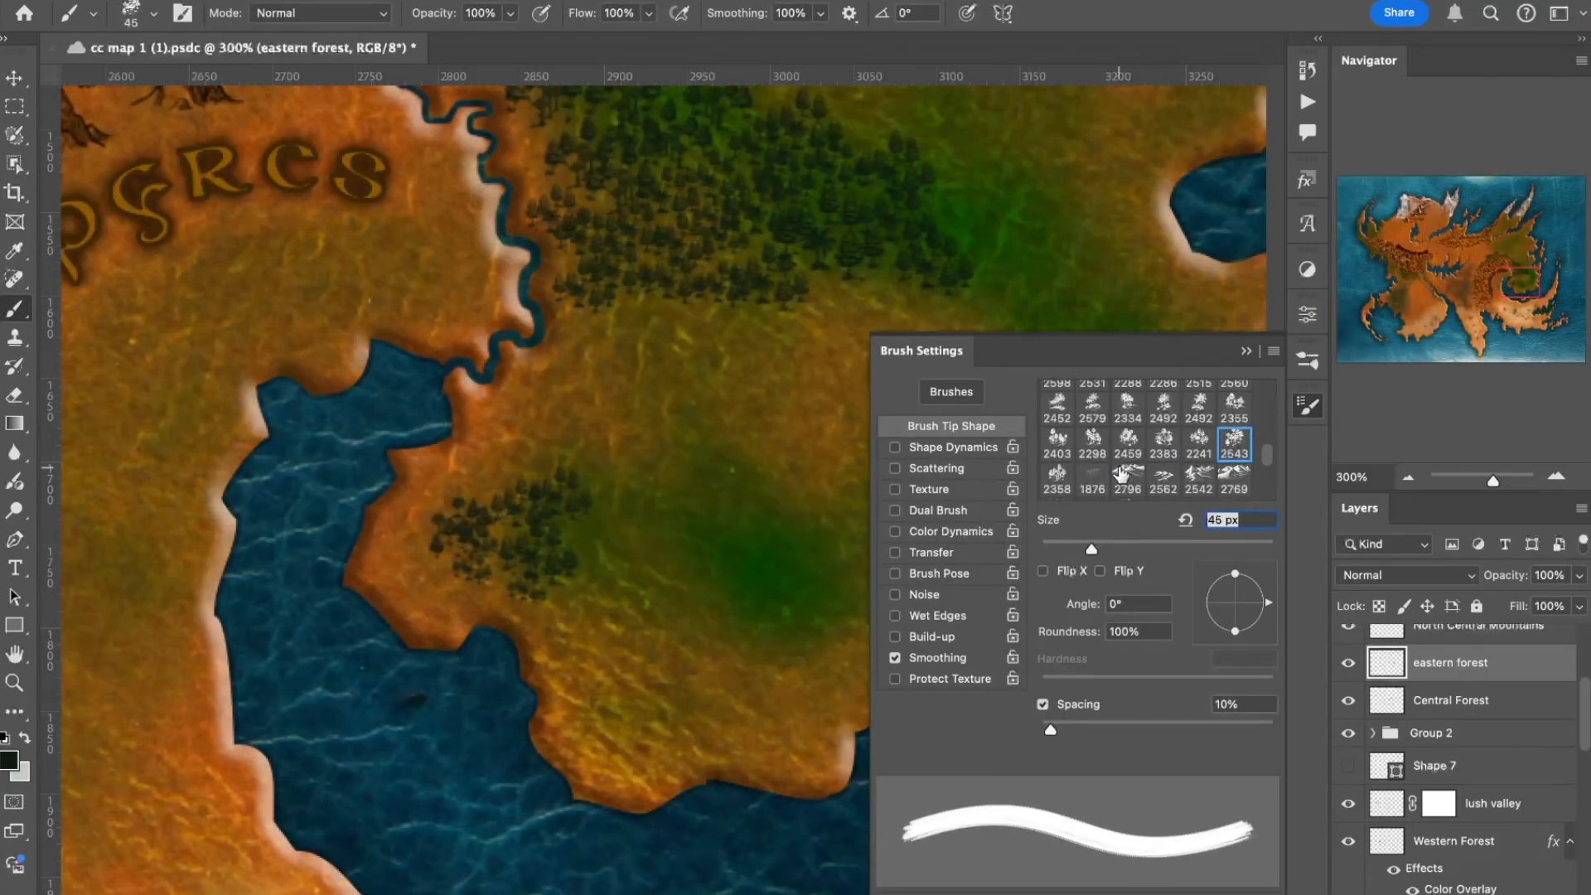
Extend the southern peninsula grove north toward the main eastern forest with tree tip 2241, using a reduced brush size
{"action": "left_click", "coordinate": [1198, 444]}
{"action": "left_click_drag", "start_coordinate": [1244, 549], "coordinate": [1135, 549]}
{"action": "key", "text": "bracketleft"}
{"action": "key", "text": "bracketleft"}
{"action": "key", "text": "bracketleft"}
{"action": "left_click", "coordinate": [545, 451]}
{"action": "left_click", "coordinate": [605, 475]}
{"action": "left_click", "coordinate": [576, 395]}
{"action": "left_click", "coordinate": [607, 353]}
{"action": "left_click", "coordinate": [639, 386]}
{"action": "key", "text": "bracketright"}
{"action": "key", "text": "bracketright"}
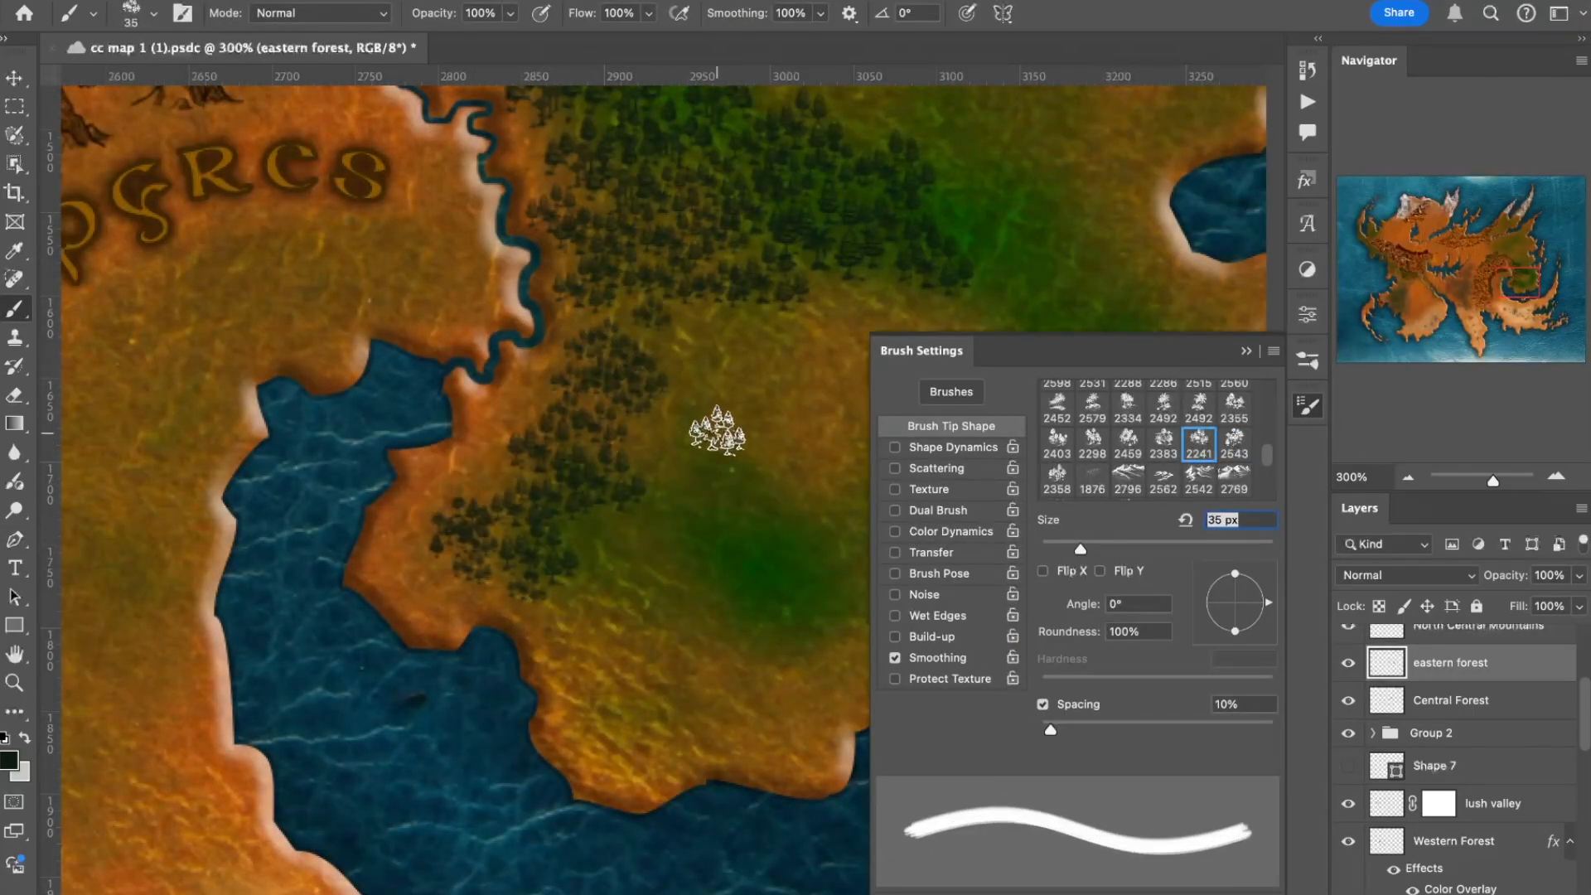
Spread the peninsula grove east over the dark green patch and along its southern edge, shrinking the brush to 30 px for the edge trees
{"action": "left_click", "coordinate": [723, 547]}
{"action": "left_click", "coordinate": [1247, 351]}
{"action": "left_click", "coordinate": [798, 572]}
{"action": "key", "text": "bracketleft"}
{"action": "key", "text": "bracketleft"}
{"action": "key", "text": "bracketleft"}
{"action": "key", "text": "bracketleft"}
{"action": "left_click", "coordinate": [769, 491]}
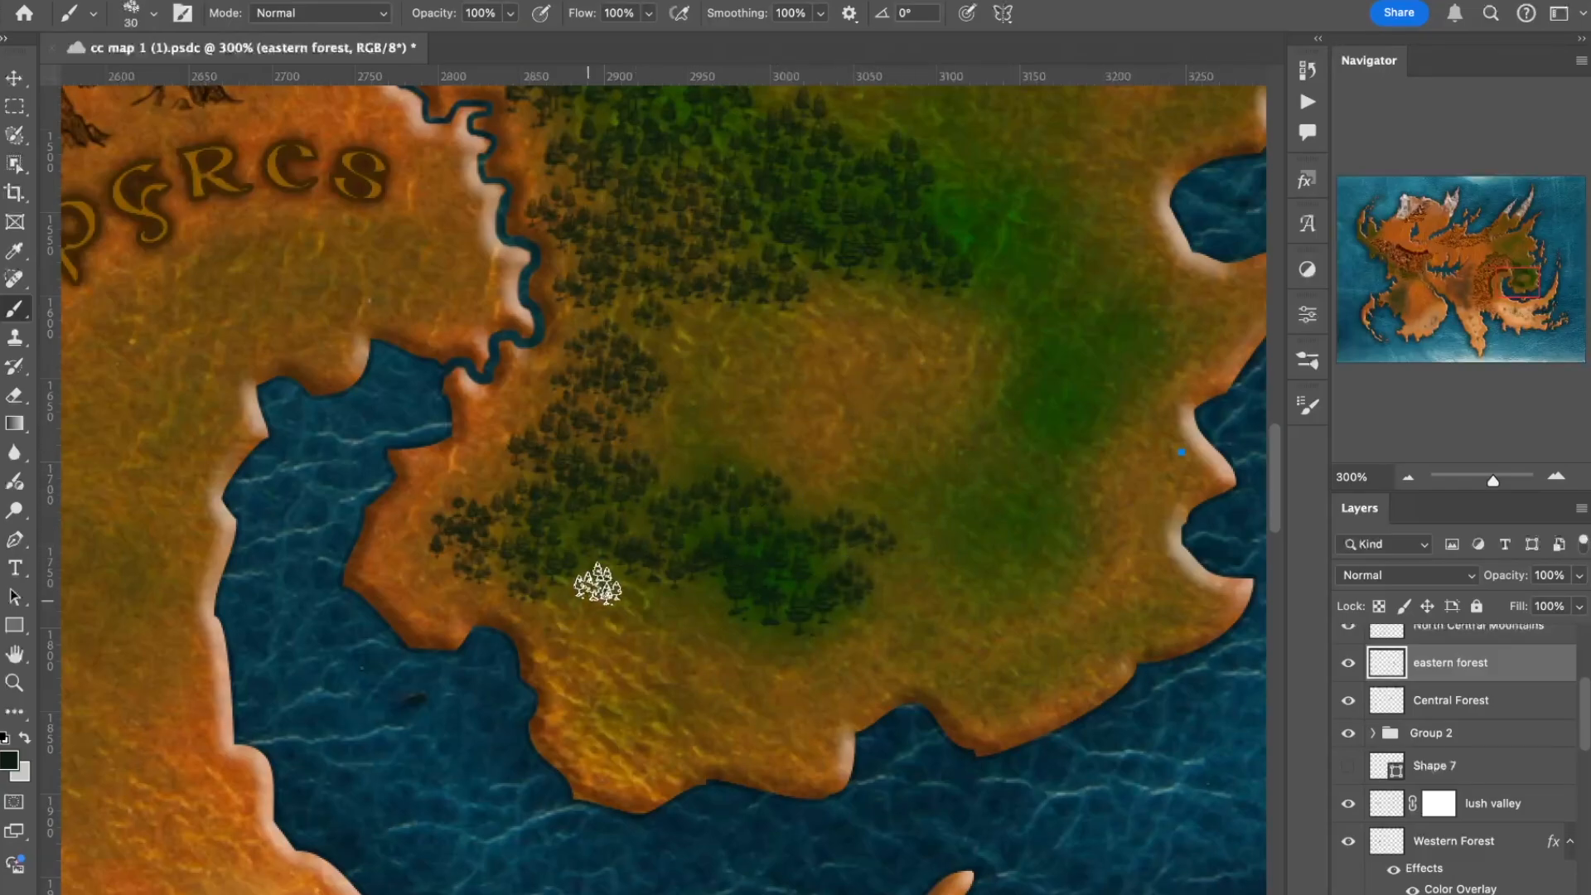
{"action": "left_click", "coordinate": [575, 633]}
{"action": "left_click", "coordinate": [632, 635]}
Fill gaps on the grove's southern, northern and eastern edges with tree tip 2358 at 35 px
{"action": "left_click", "coordinate": [1308, 406]}
{"action": "left_click", "coordinate": [1058, 479]}
{"action": "left_click_drag", "start_coordinate": [1244, 550], "coordinate": [1091, 550]}
{"action": "key", "text": "bracketleft"}
{"action": "left_click", "coordinate": [683, 631]}
{"action": "left_click", "coordinate": [673, 464]}
{"action": "left_click", "coordinate": [1247, 351]}
{"action": "left_click", "coordinate": [915, 559]}
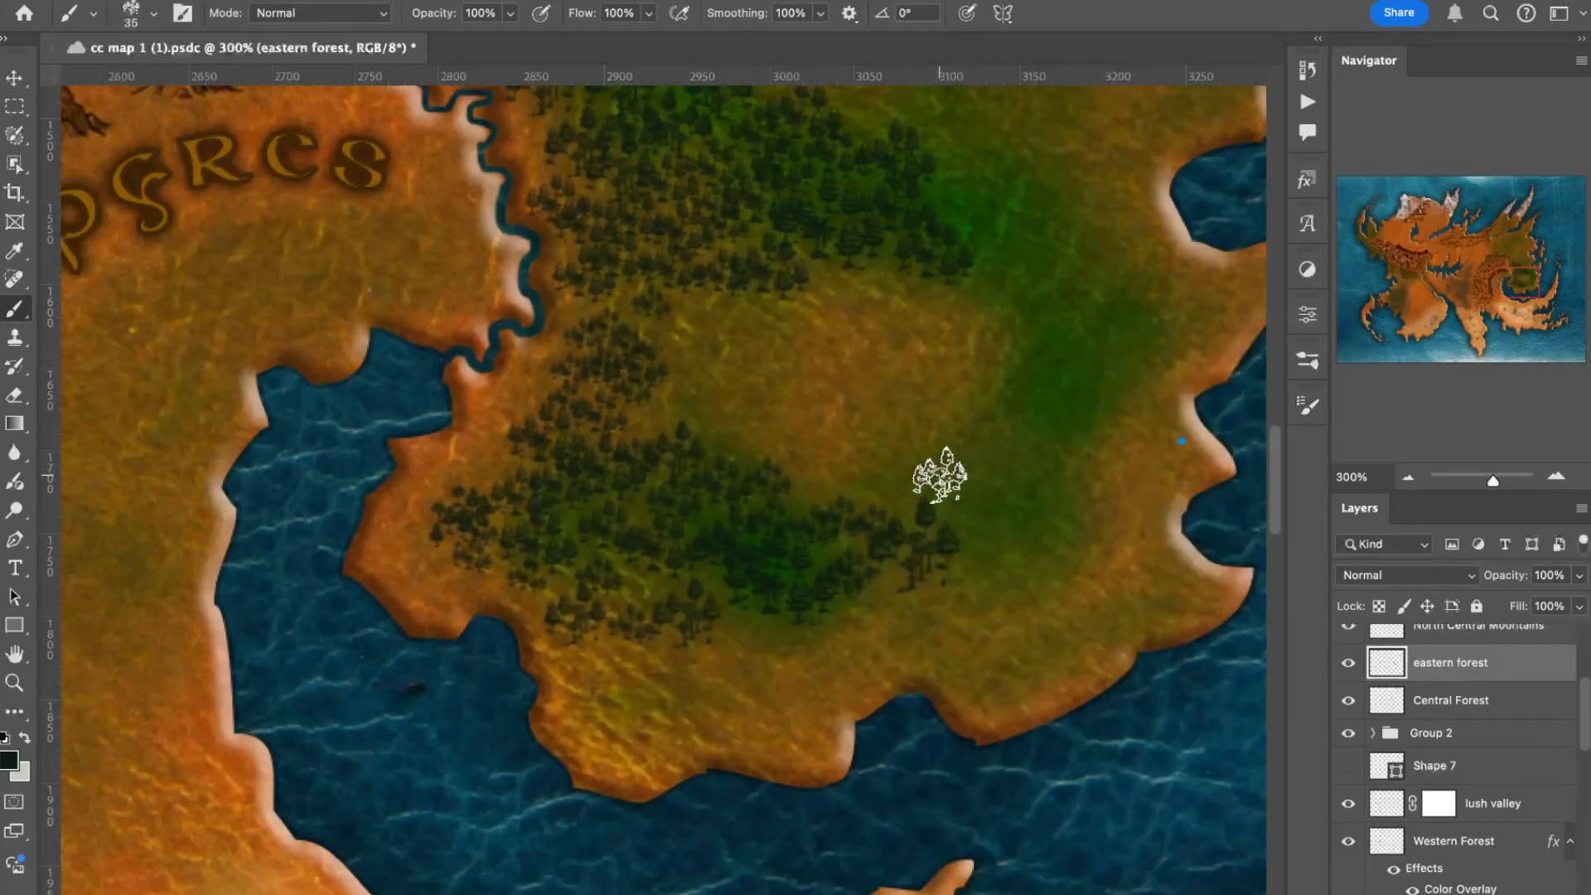
Continue the grove northeast across the peninsula with more tree clusters, reducing the brush to 30 px
{"action": "left_click", "coordinate": [938, 477]}
{"action": "key", "text": "bracketleft"}
{"action": "key", "text": "bracketleft"}
{"action": "left_click", "coordinate": [995, 590]}
{"action": "left_click", "coordinate": [990, 523]}
{"action": "left_click", "coordinate": [1081, 472]}
Select the Indian River layer and switch to the Eraser tool
{"action": "scroll", "coordinate": [1101, 406], "scroll_direction": "up", "scroll_amount": 5}
{"action": "scroll", "coordinate": [1077, 422], "scroll_direction": "up", "scroll_amount": 3}
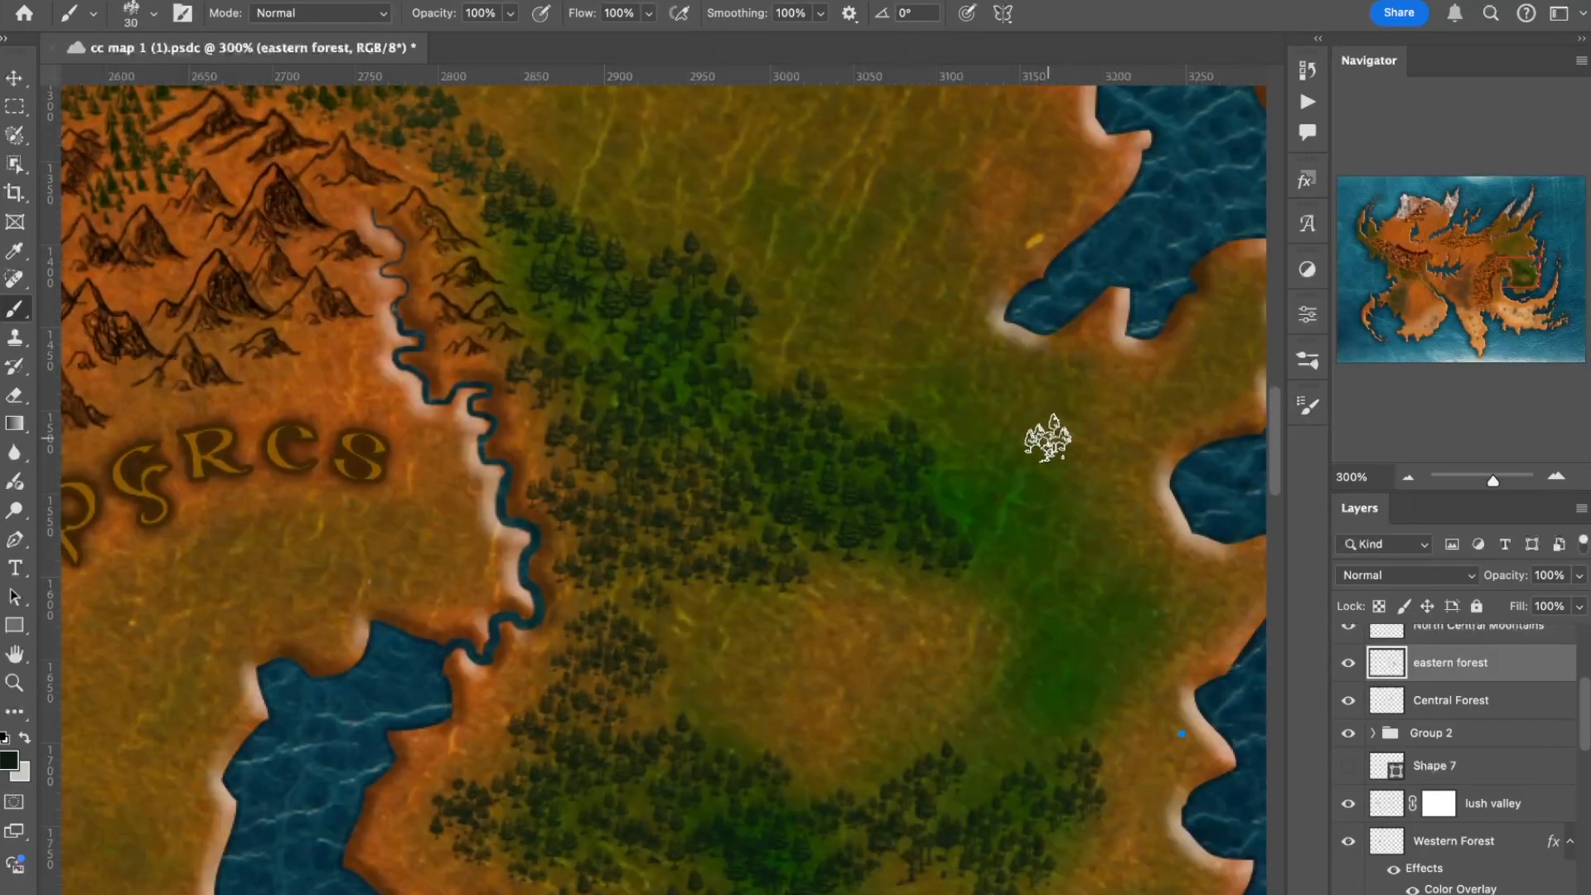
{"action": "scroll", "coordinate": [1006, 430], "scroll_direction": "down", "scroll_amount": 5}
{"action": "scroll", "coordinate": [1386, 865], "scroll_direction": "down", "scroll_amount": 5}
{"action": "left_click", "coordinate": [1386, 864]}
{"action": "key", "text": "e"}
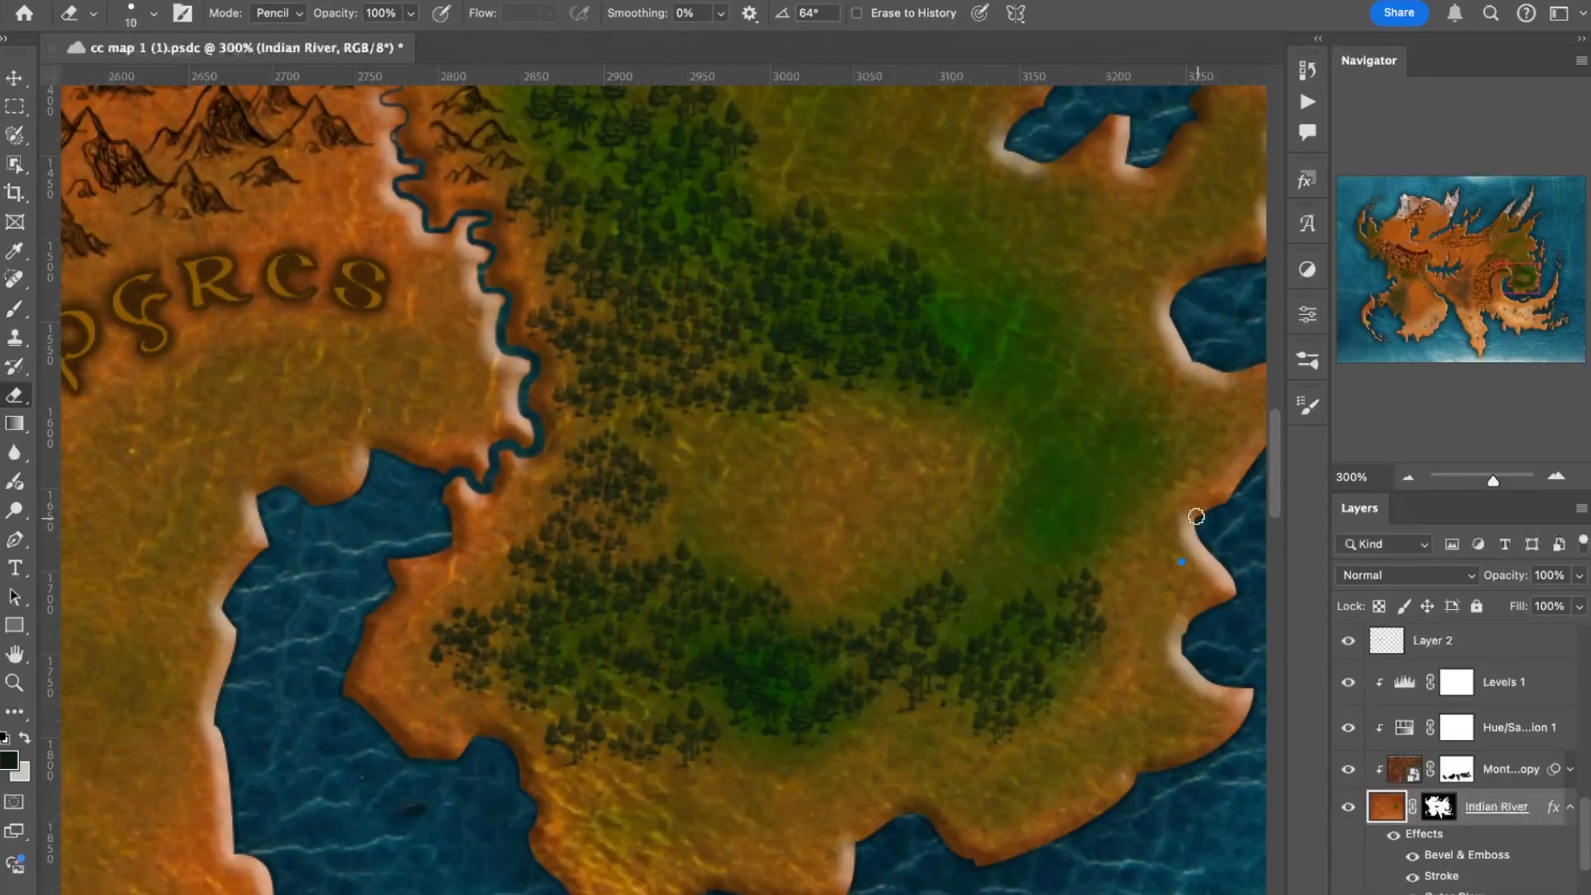
Try to carve a winding river inland from the eastern coast with a 2 px pencil-mode eraser
{"action": "key", "text": "bracketleft"}
{"action": "key", "text": "bracketleft"}
{"action": "key", "text": "bracketleft"}
{"action": "mouse_move", "coordinate": [1195, 523]}
{"action": "left_mouse_down"}
{"action": "mouse_move", "coordinate": [1138, 459]}
{"action": "mouse_move", "coordinate": [1030, 447]}
{"action": "mouse_move", "coordinate": [1014, 409]}
{"action": "mouse_move", "coordinate": [932, 440]}
{"action": "left_mouse_up"}
{"action": "scroll", "coordinate": [946, 463], "scroll_direction": "up", "scroll_amount": 3}
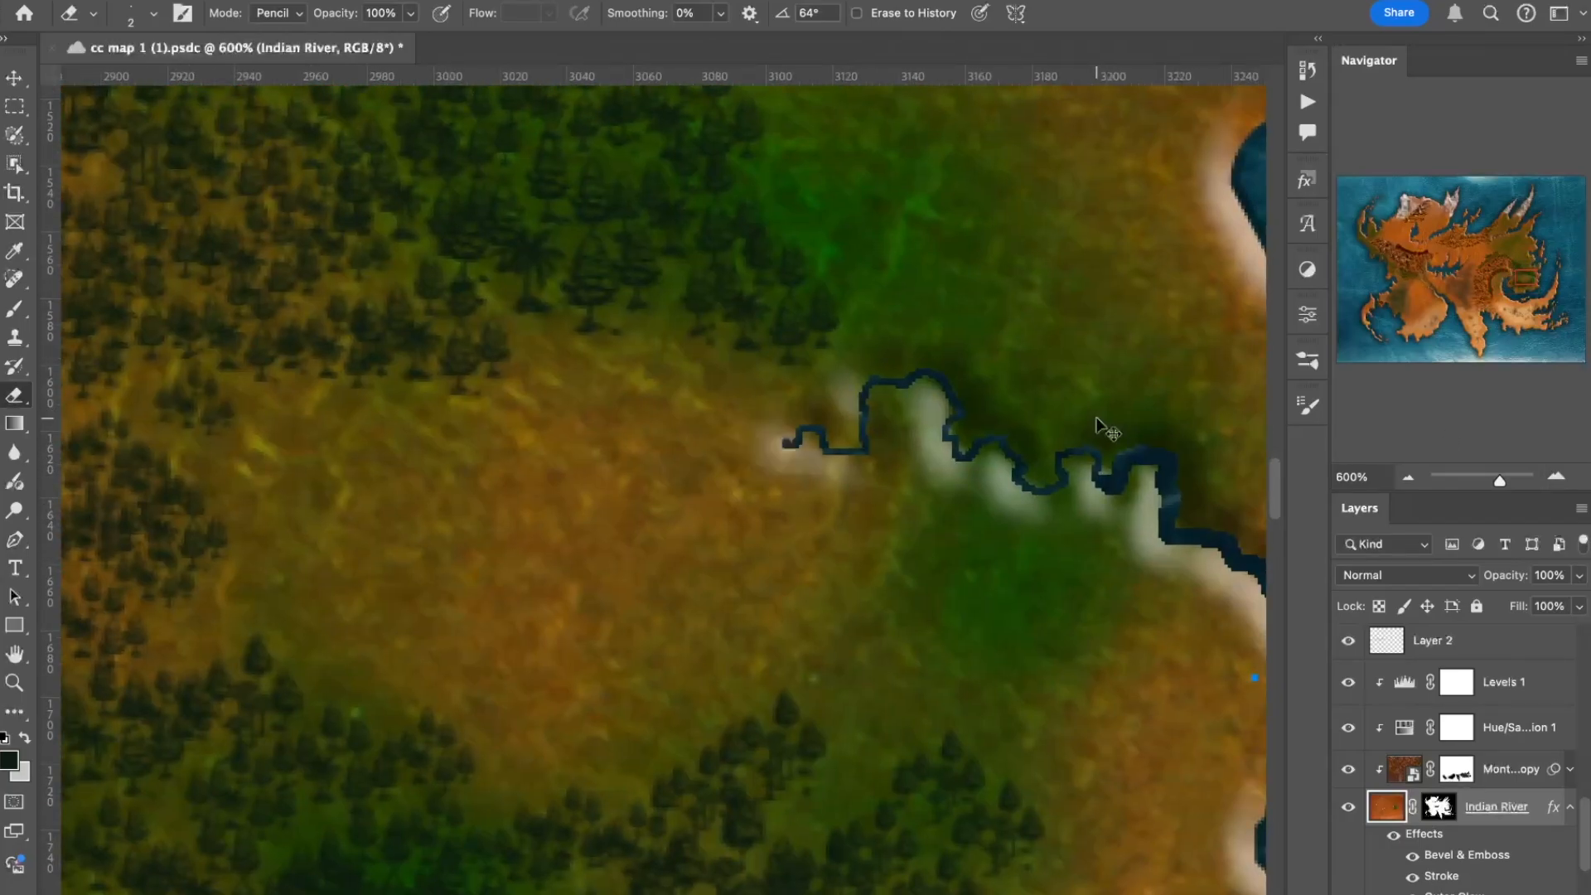
{"action": "key", "text": "ctrl+z"}
Switch the eraser from Pencil to Brush mode and enlarge it to 20 px
{"action": "scroll", "coordinate": [1078, 415], "scroll_direction": "right", "scroll_amount": 10}
{"action": "left_click", "coordinate": [154, 13]}
{"action": "left_click", "coordinate": [182, 14]}
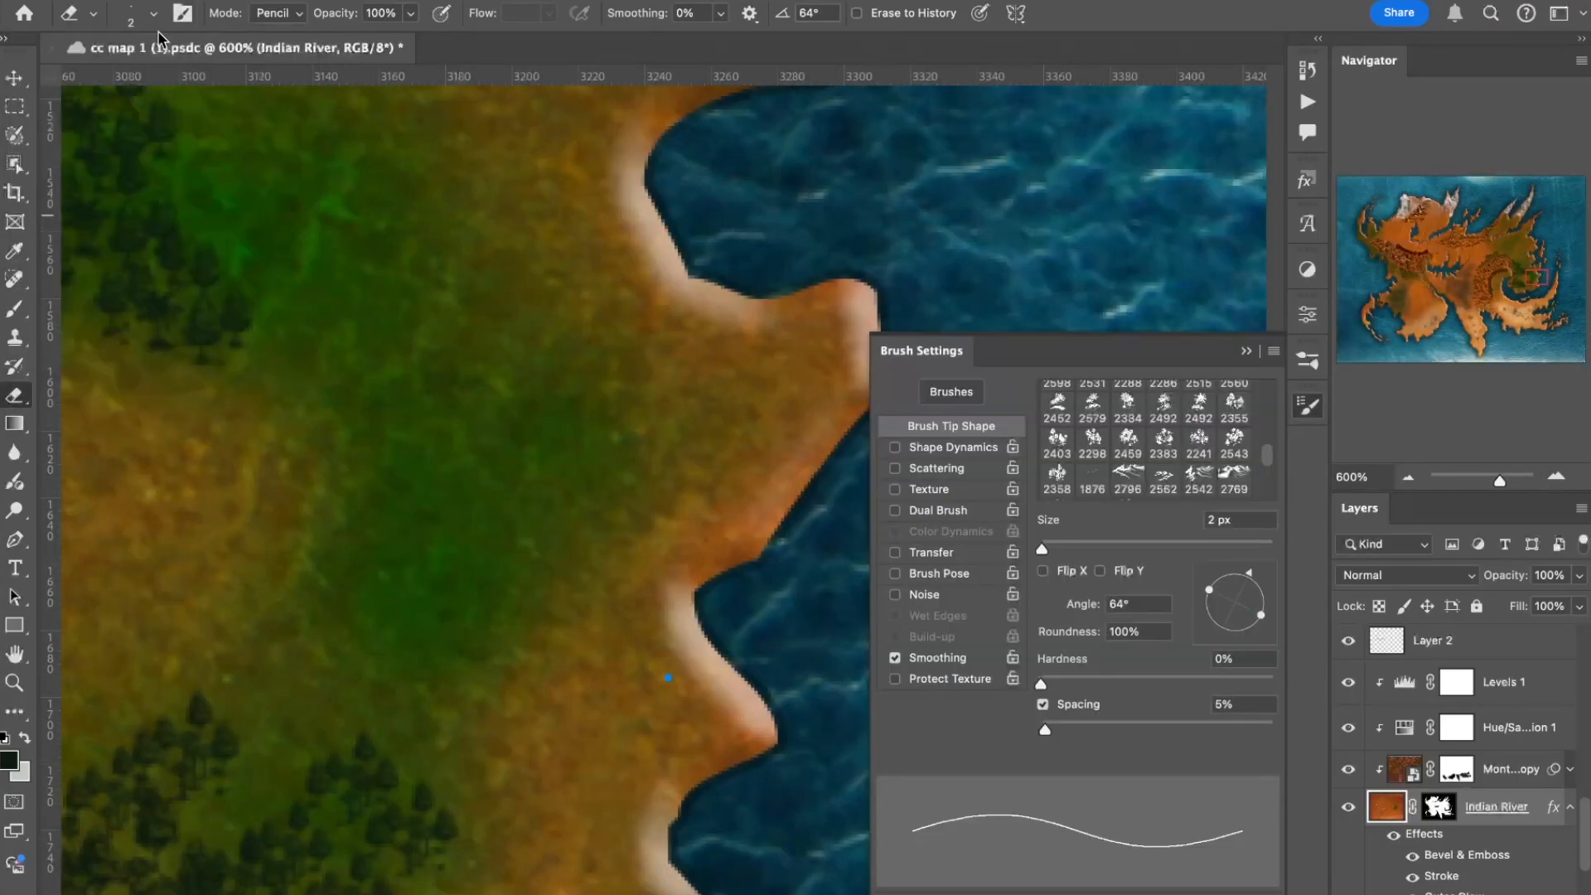
{"action": "left_click", "coordinate": [153, 14]}
{"action": "left_click", "coordinate": [1260, 351]}
{"action": "key", "text": "bracketright"}
{"action": "key", "text": "bracketright"}
{"action": "key", "text": "bracketright"}
{"action": "key", "text": "bracketright"}
{"action": "key", "text": "bracketright"}
{"action": "key", "text": "bracketright"}
{"action": "key", "text": "bracketright"}
{"action": "key", "text": "bracketright"}
{"action": "key", "text": "bracketright"}
{"action": "left_click", "coordinate": [298, 15]}
{"action": "left_click", "coordinate": [278, 4]}
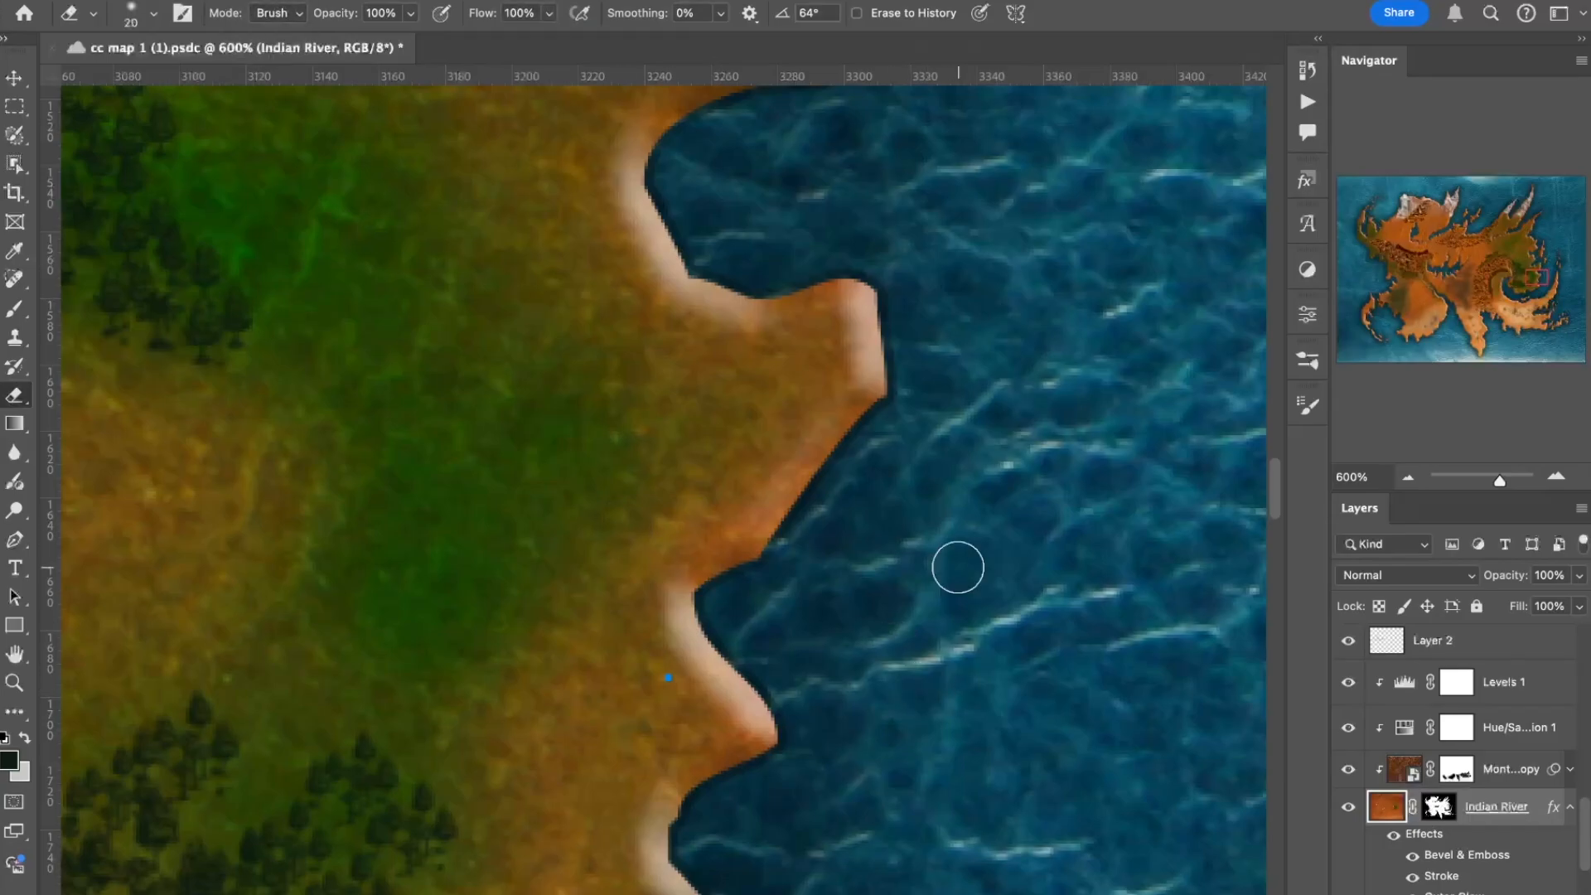
Erase a short winding river mouth at the eastern coast with a 5 px eraser, and set the smoothing to 23%
{"action": "key", "text": "bracketleft"}
{"action": "key", "text": "bracketleft"}
{"action": "key", "text": "bracketleft"}
{"action": "key", "text": "bracketleft"}
{"action": "key", "text": "bracketleft"}
{"action": "mouse_move", "coordinate": [704, 583]}
{"action": "left_mouse_down"}
{"action": "mouse_move", "coordinate": [632, 585]}
{"action": "mouse_move", "coordinate": [555, 543]}
{"action": "left_mouse_up"}
{"action": "left_click", "coordinate": [722, 14]}
{"action": "left_click_drag", "start_coordinate": [718, 40], "coordinate": [745, 41]}
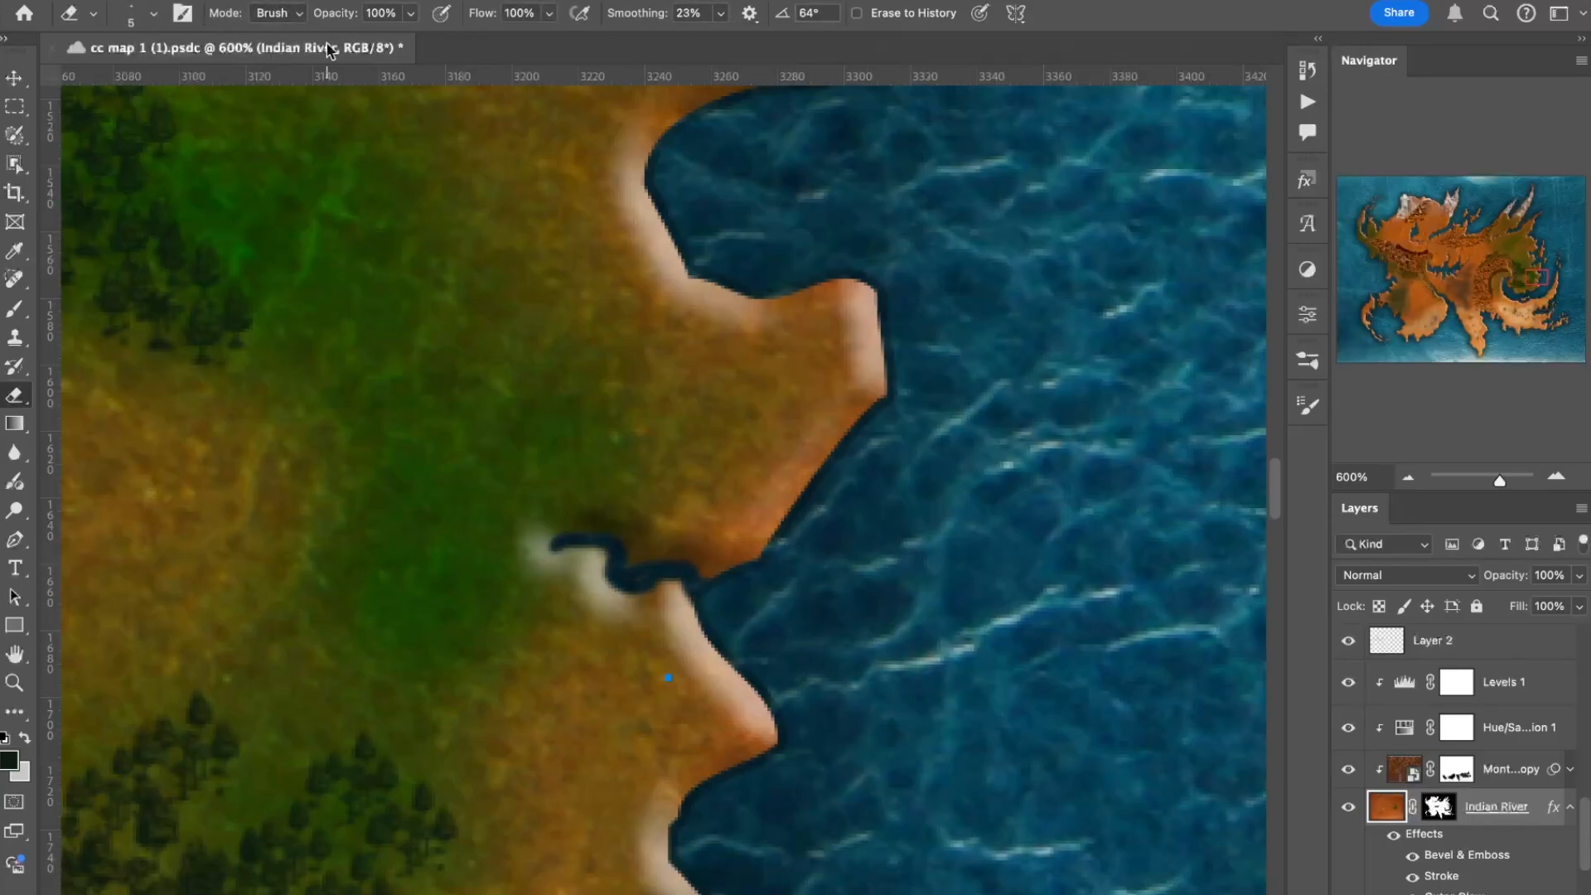
Adjust the eraser tip and carve the winding river from the eastern coast inland past the forest's southern edge
{"action": "left_click", "coordinate": [153, 13]}
{"action": "left_click_drag", "start_coordinate": [117, 136], "coordinate": [349, 150]}
{"action": "left_click", "coordinate": [233, 14]}
{"action": "mouse_move", "coordinate": [684, 574]}
{"action": "left_mouse_down"}
{"action": "mouse_move", "coordinate": [556, 543]}
{"action": "mouse_move", "coordinate": [711, 582]}
{"action": "mouse_move", "coordinate": [666, 581]}
{"action": "mouse_move", "coordinate": [699, 587]}
{"action": "mouse_move", "coordinate": [522, 519]}
{"action": "mouse_move", "coordinate": [507, 482]}
{"action": "mouse_move", "coordinate": [461, 535]}
{"action": "left_mouse_up"}
{"action": "left_click", "coordinate": [1408, 477]}
{"action": "left_click", "coordinate": [1408, 477]}
{"action": "left_click", "coordinate": [1408, 477]}
{"action": "mouse_move", "coordinate": [564, 513]}
{"action": "left_mouse_down"}
{"action": "mouse_move", "coordinate": [509, 483]}
{"action": "mouse_move", "coordinate": [493, 496]}
{"action": "mouse_move", "coordinate": [308, 442]}
{"action": "mouse_move", "coordinate": [212, 439]}
{"action": "left_mouse_up"}
Carve a tributary from the forest's northeastern edge down to the main river with a 3 px eraser
{"action": "key", "text": "bracketleft"}
{"action": "key", "text": "bracketleft"}
{"action": "key", "text": "bracketleft"}
{"action": "key", "text": "bracketright"}
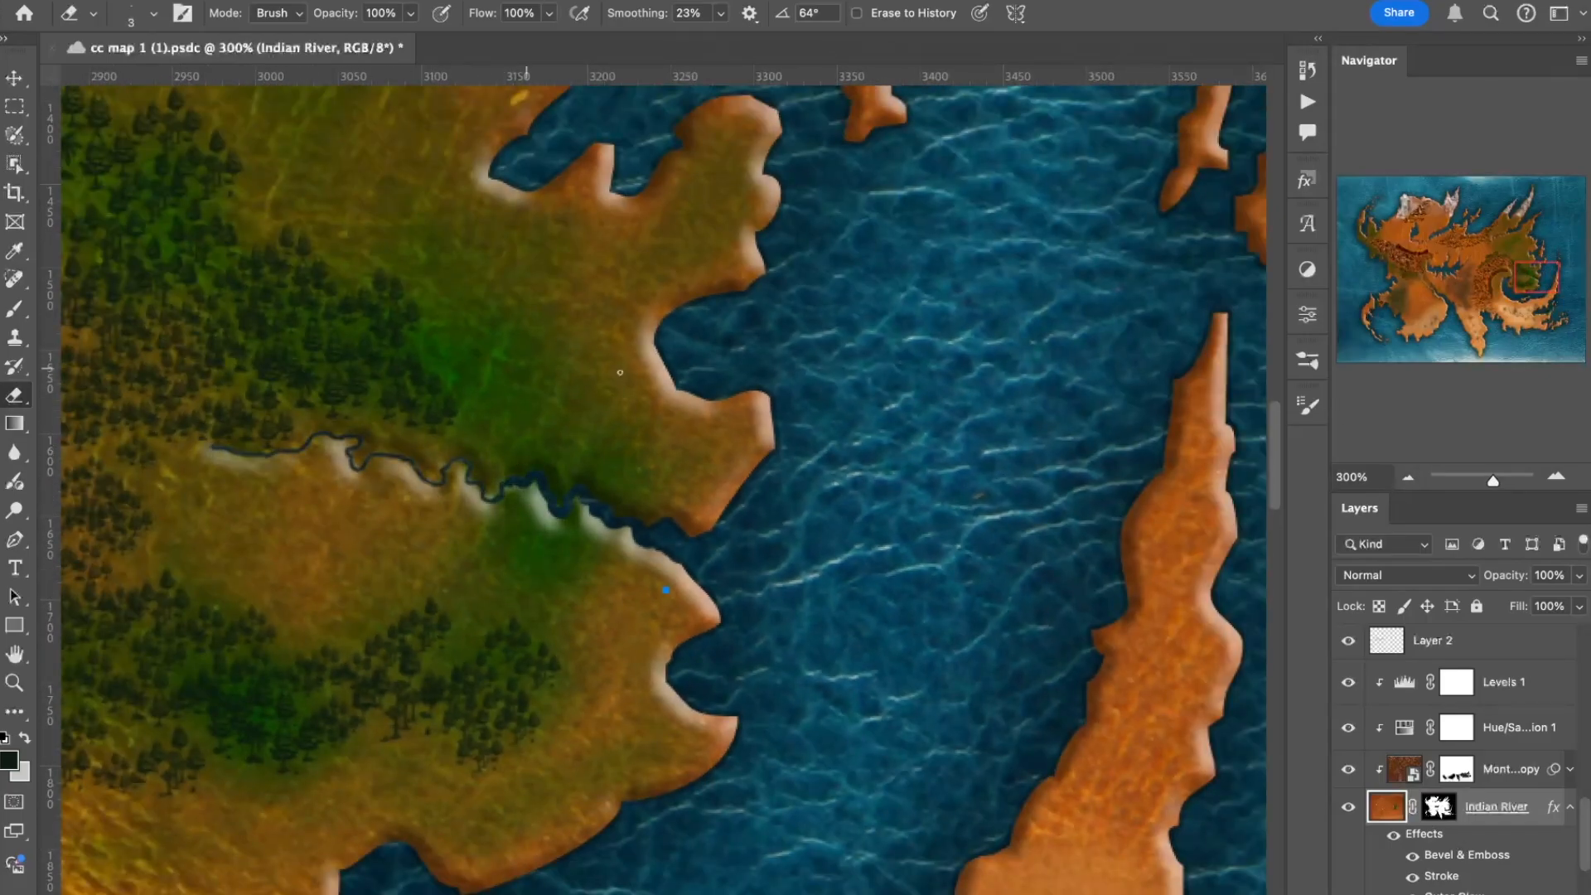
{"action": "left_click_drag", "start_coordinate": [412, 276], "coordinate": [514, 475]}
Widen the tributary upstream from its junction with the main river, and save the map
{"action": "key", "text": "super+plus"}
{"action": "key", "text": "super+plus"}
{"action": "key", "text": "super+plus"}
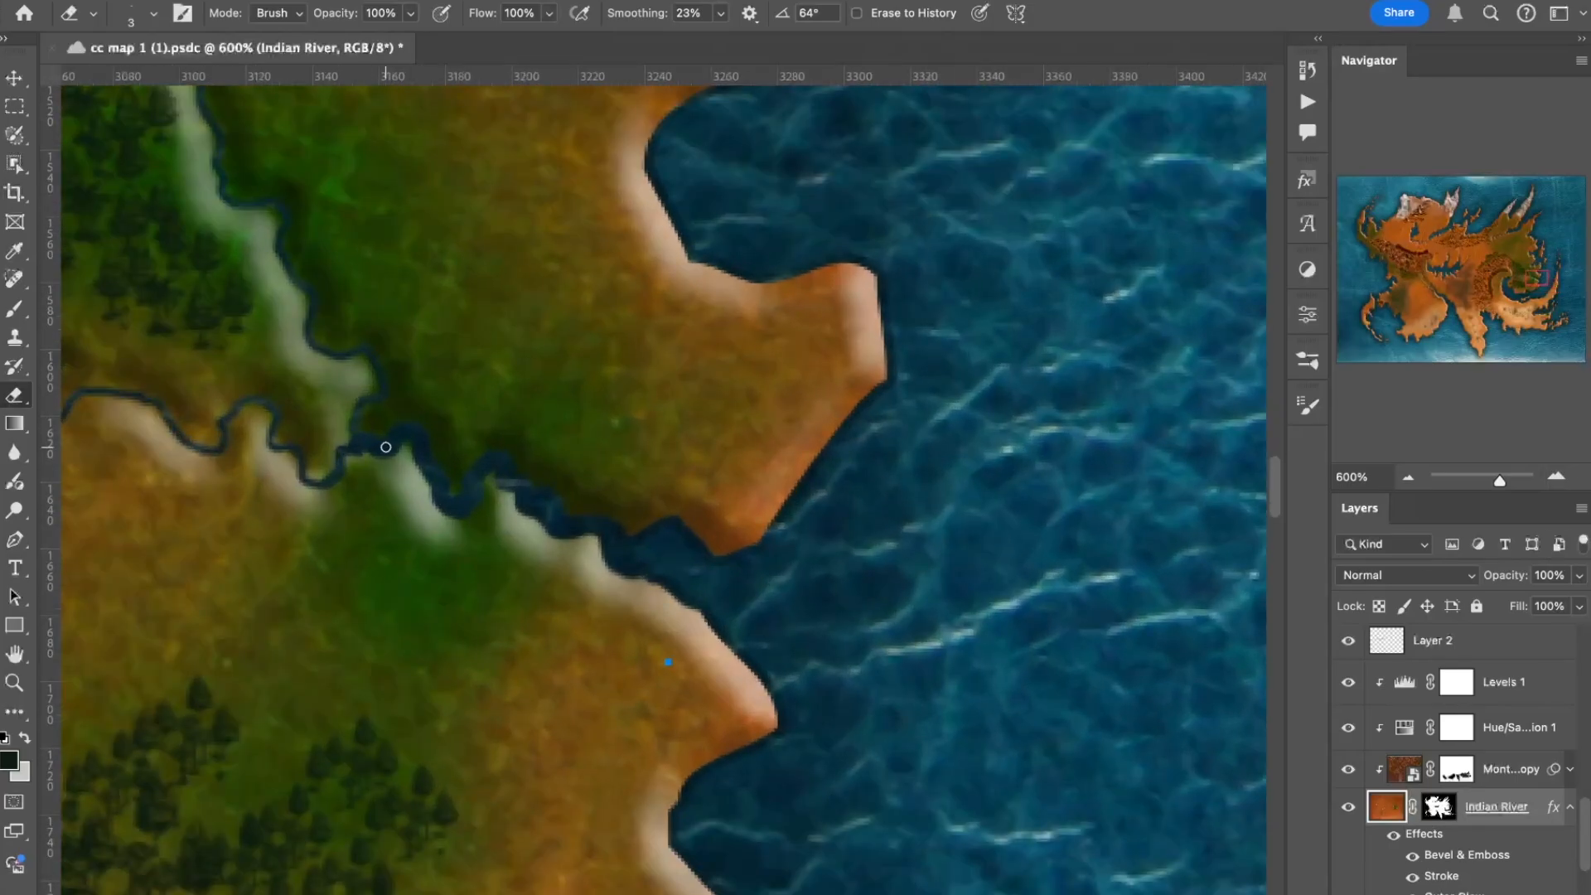
{"action": "left_click_drag", "start_coordinate": [369, 427], "coordinate": [278, 232]}
{"action": "scroll", "coordinate": [753, 415], "scroll_direction": "up", "scroll_amount": 1}
{"action": "key", "text": "super+s"}
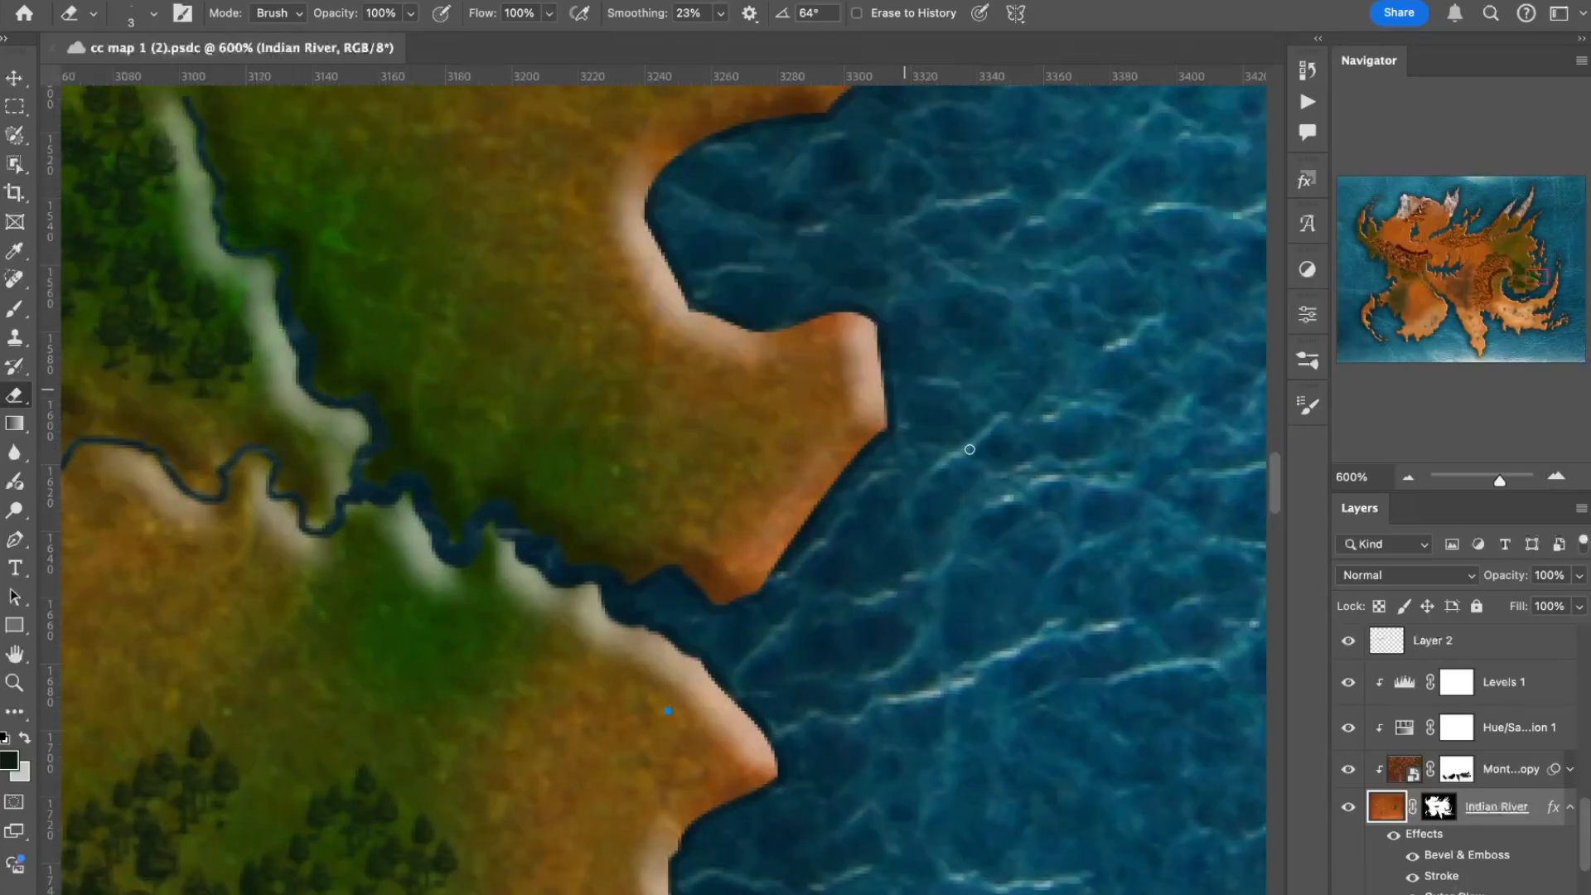
Adjust the Indian River layer's bevel to 32% highlight opacity, a light angle of -147° at 16° altitude, and 4 px soften
{"action": "double_click", "coordinate": [1459, 855]}
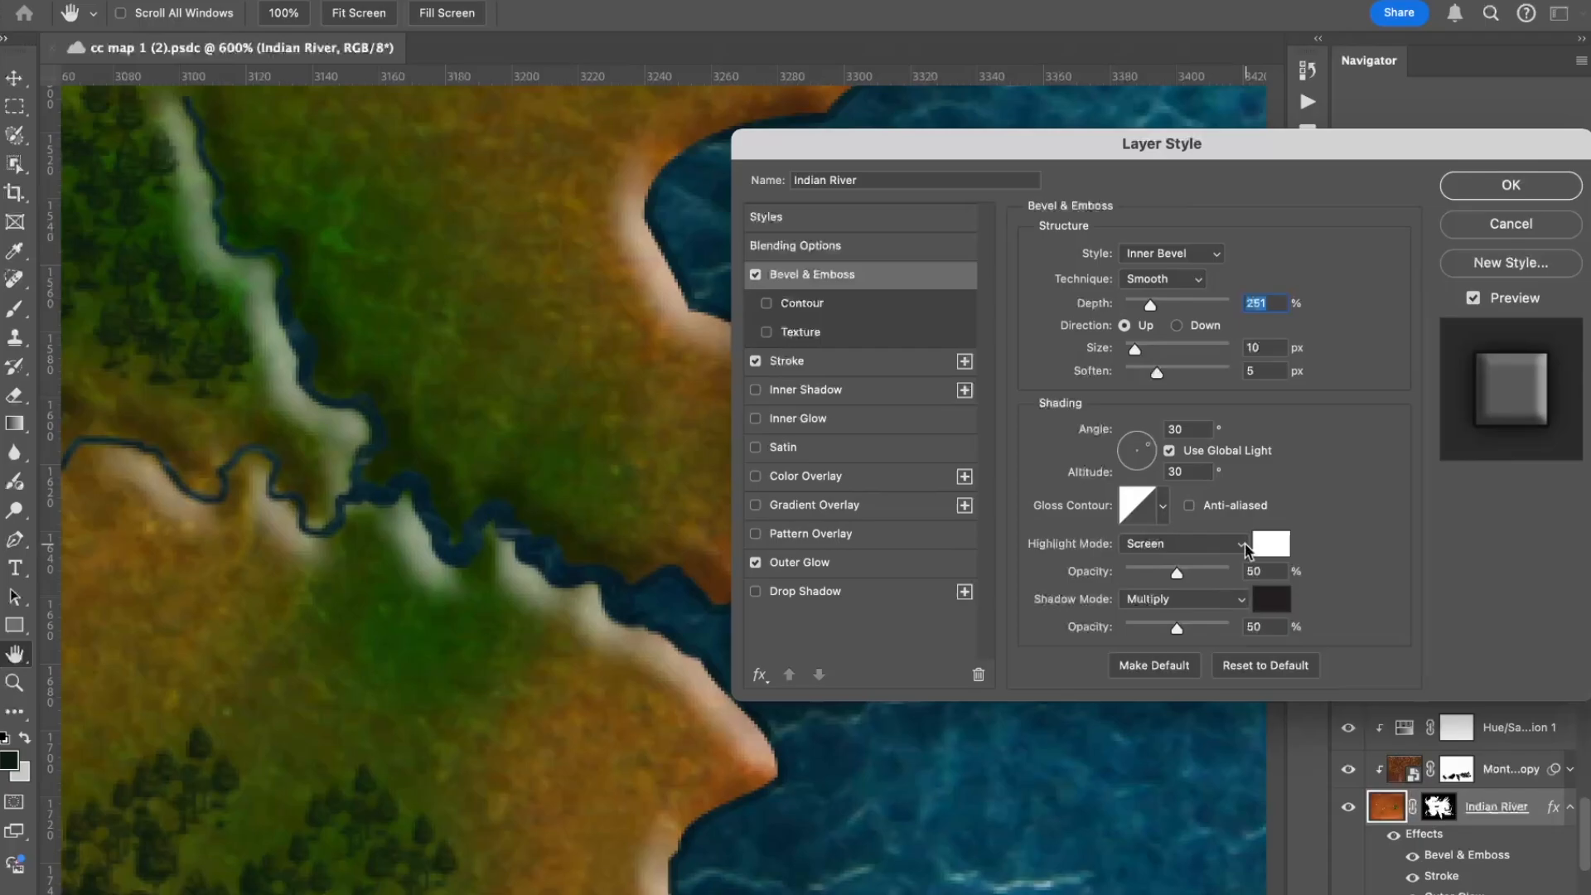
{"action": "left_click_drag", "start_coordinate": [1177, 573], "coordinate": [1124, 573]}
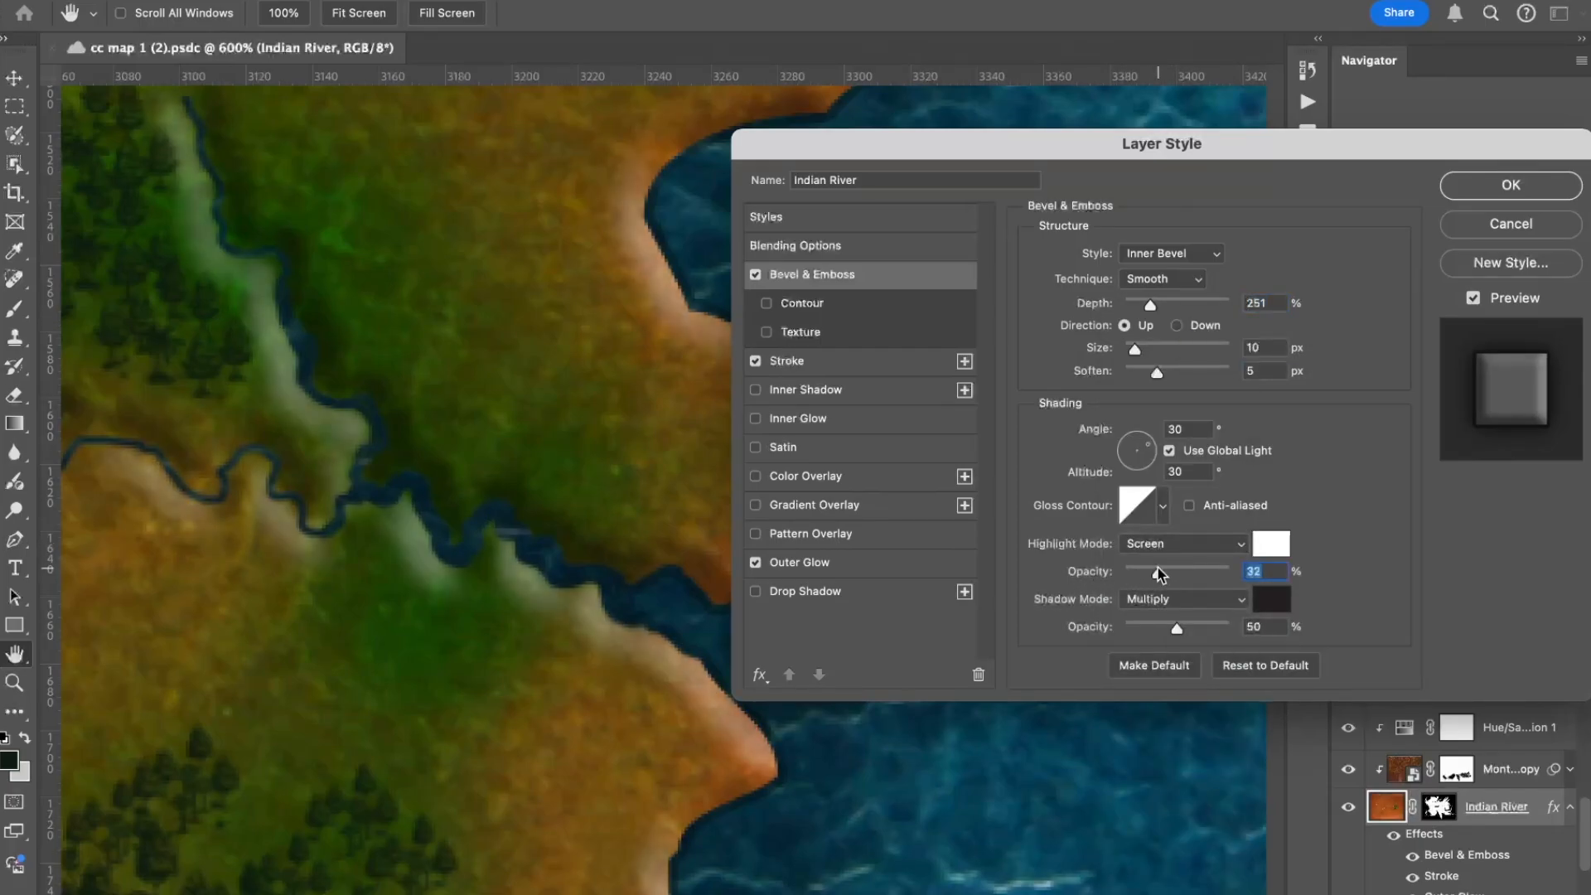
{"action": "left_click", "coordinate": [1163, 505]}
{"action": "left_click", "coordinate": [1206, 556]}
{"action": "left_click", "coordinate": [1028, 555]}
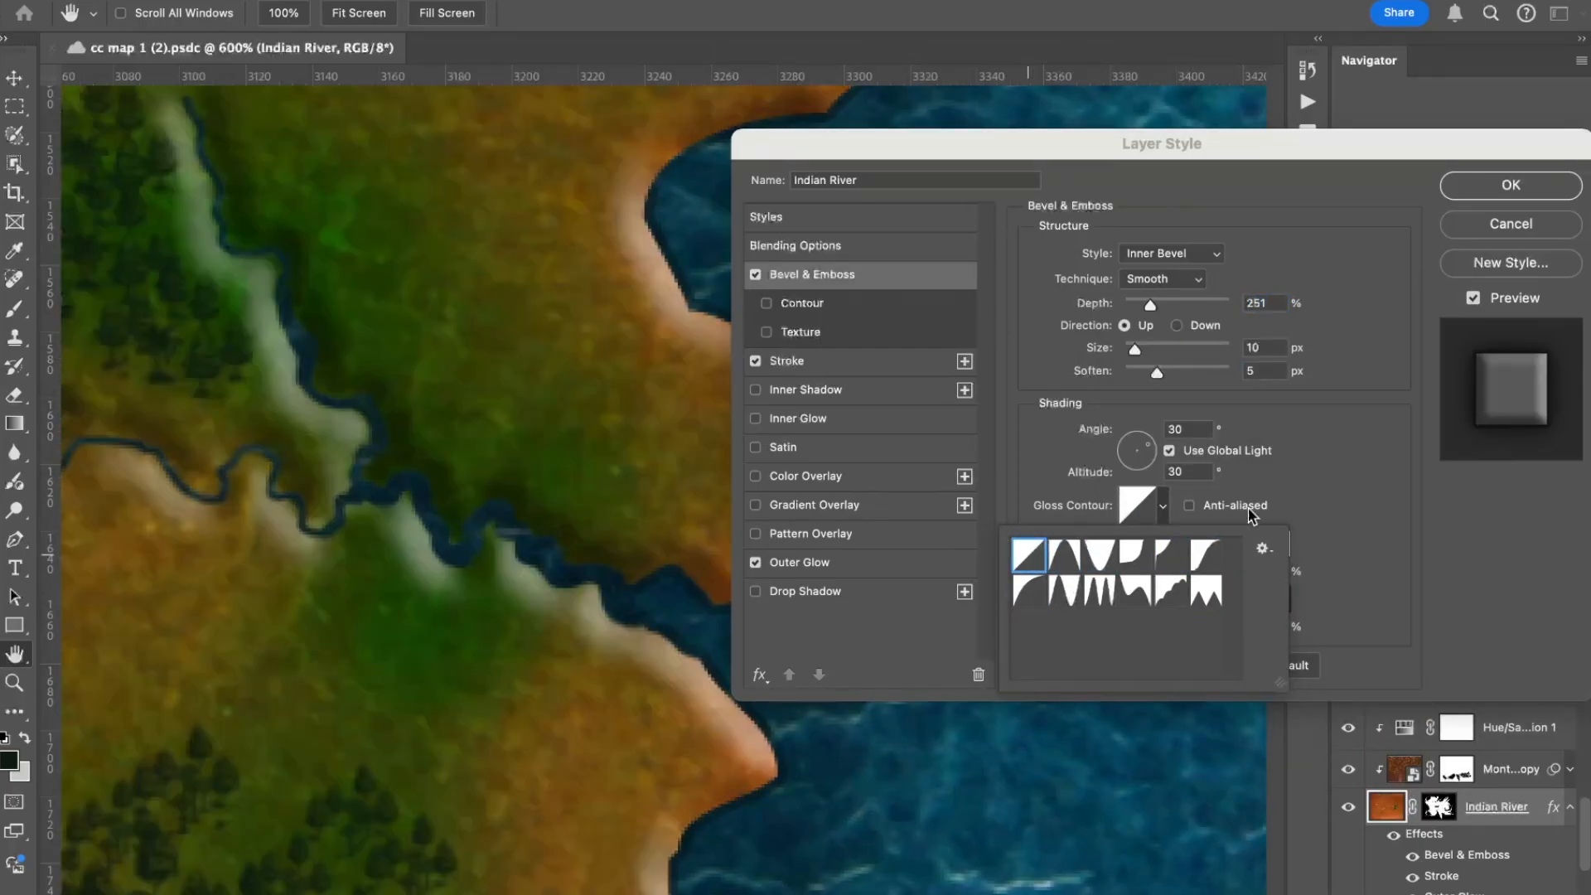
{"action": "left_click_drag", "start_coordinate": [1147, 445], "coordinate": [1125, 459]}
{"action": "mouse_move", "coordinate": [1165, 573]}
{"action": "left_mouse_down"}
{"action": "mouse_move", "coordinate": [1124, 574]}
{"action": "mouse_move", "coordinate": [1186, 574]}
{"action": "mouse_move", "coordinate": [1158, 573]}
{"action": "left_mouse_up"}
{"action": "mouse_move", "coordinate": [1157, 374]}
{"action": "left_mouse_down"}
{"action": "mouse_move", "coordinate": [1130, 377]}
{"action": "mouse_move", "coordinate": [1151, 378]}
{"action": "left_mouse_up"}
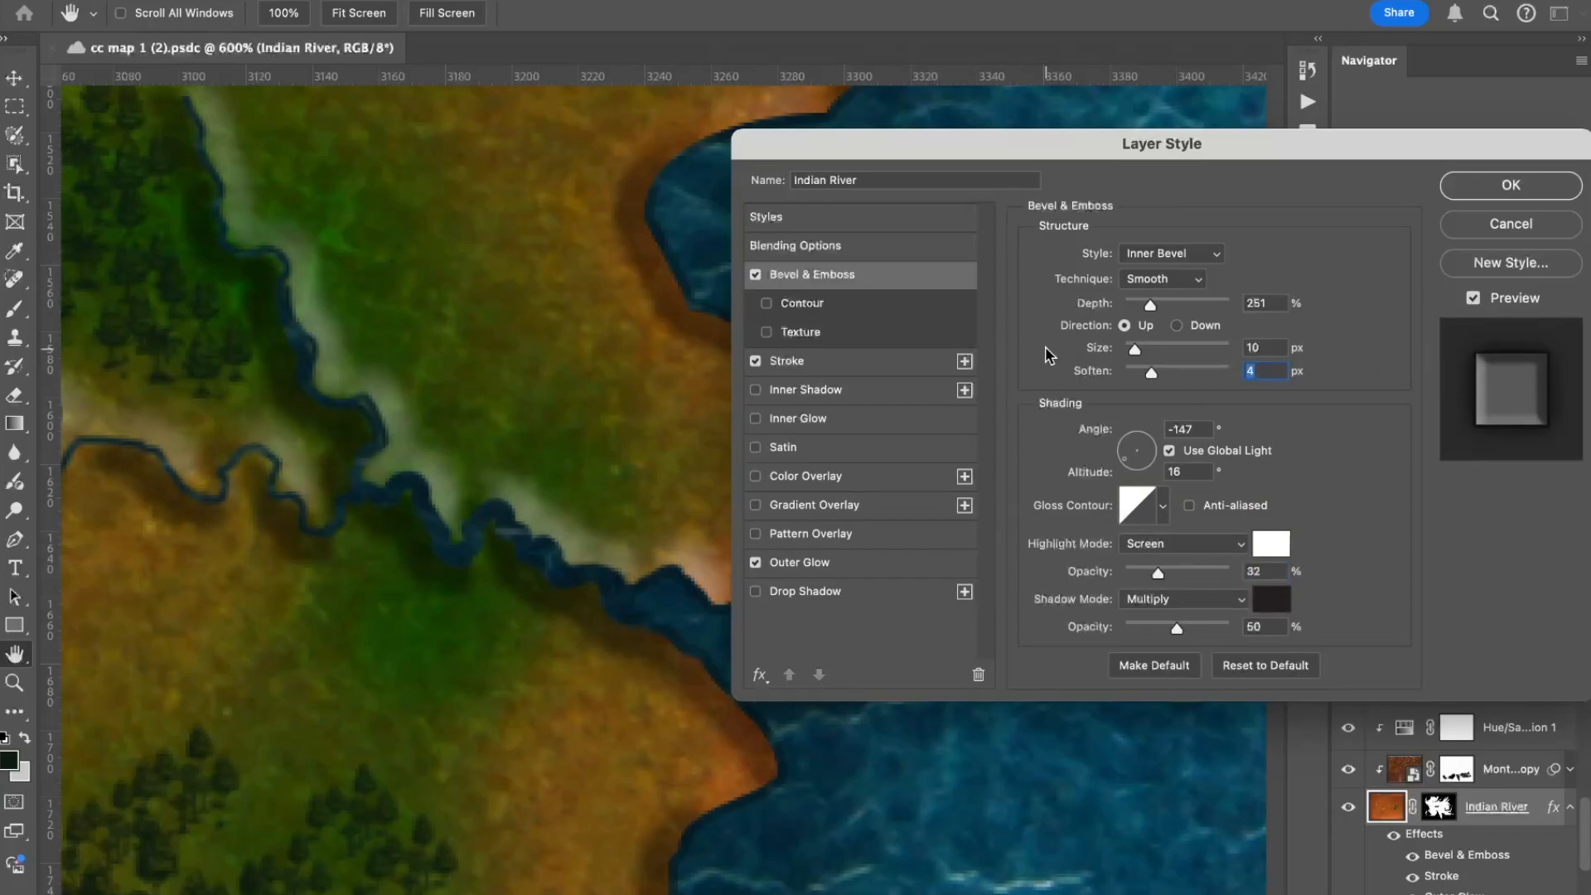
Set the Indian River layer's stroke to 2 px at 81% opacity and apply the layer style
{"action": "left_click", "coordinate": [791, 361]}
{"action": "mouse_move", "coordinate": [1128, 326]}
{"action": "left_mouse_down"}
{"action": "mouse_move", "coordinate": [1211, 327]}
{"action": "mouse_move", "coordinate": [1190, 325]}
{"action": "left_mouse_up"}
{"action": "key", "text": "shift+Tab"}
{"action": "key", "text": "Down"}
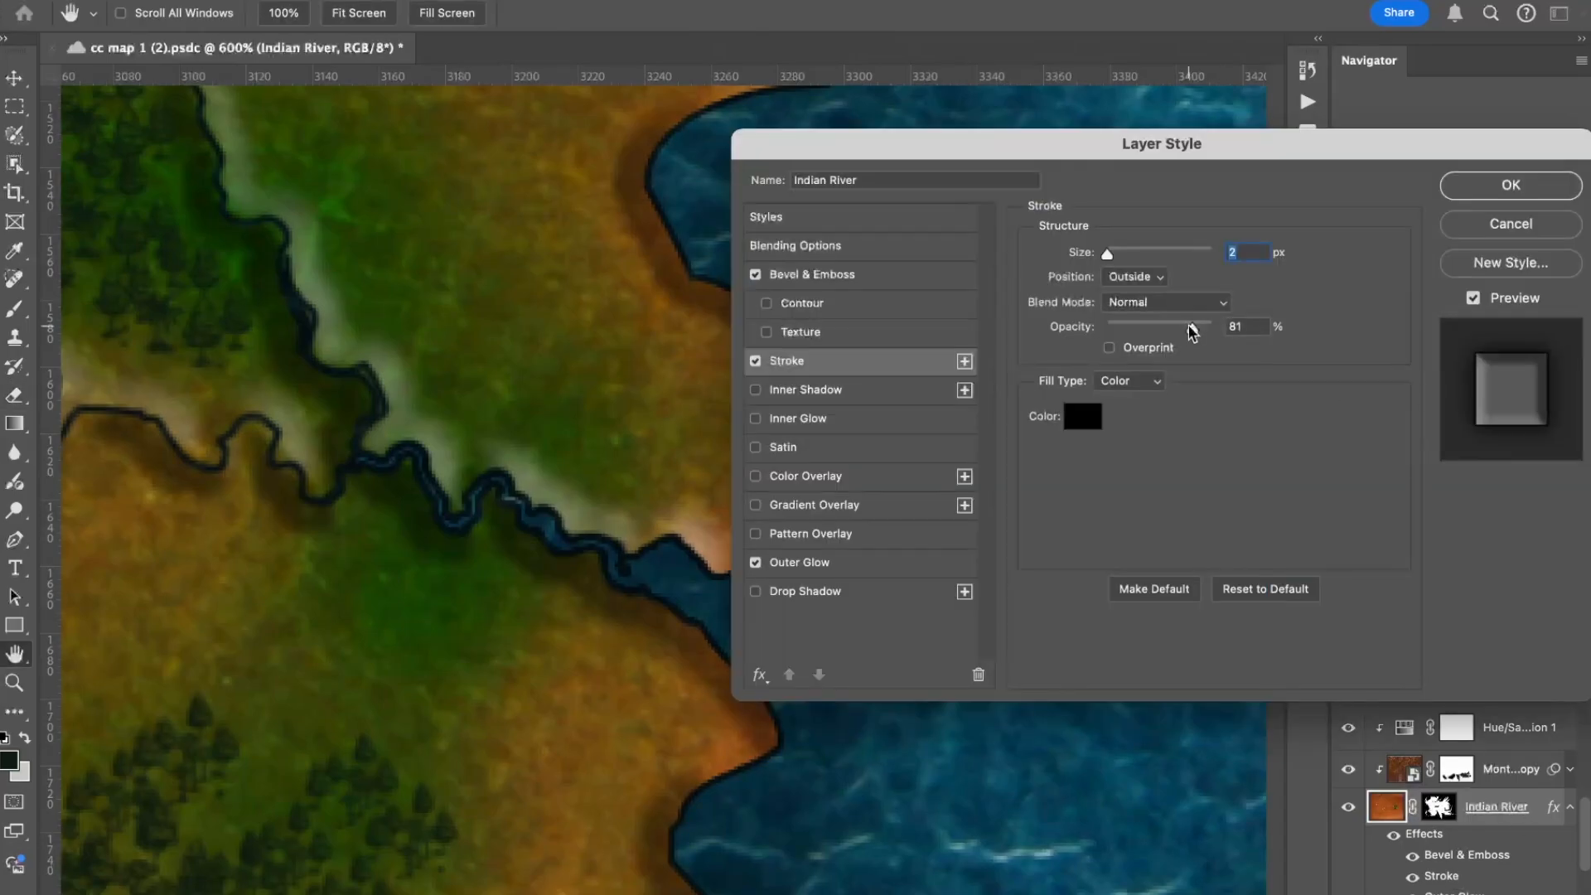
{"action": "left_click_drag", "start_coordinate": [1192, 331], "coordinate": [1190, 328]}
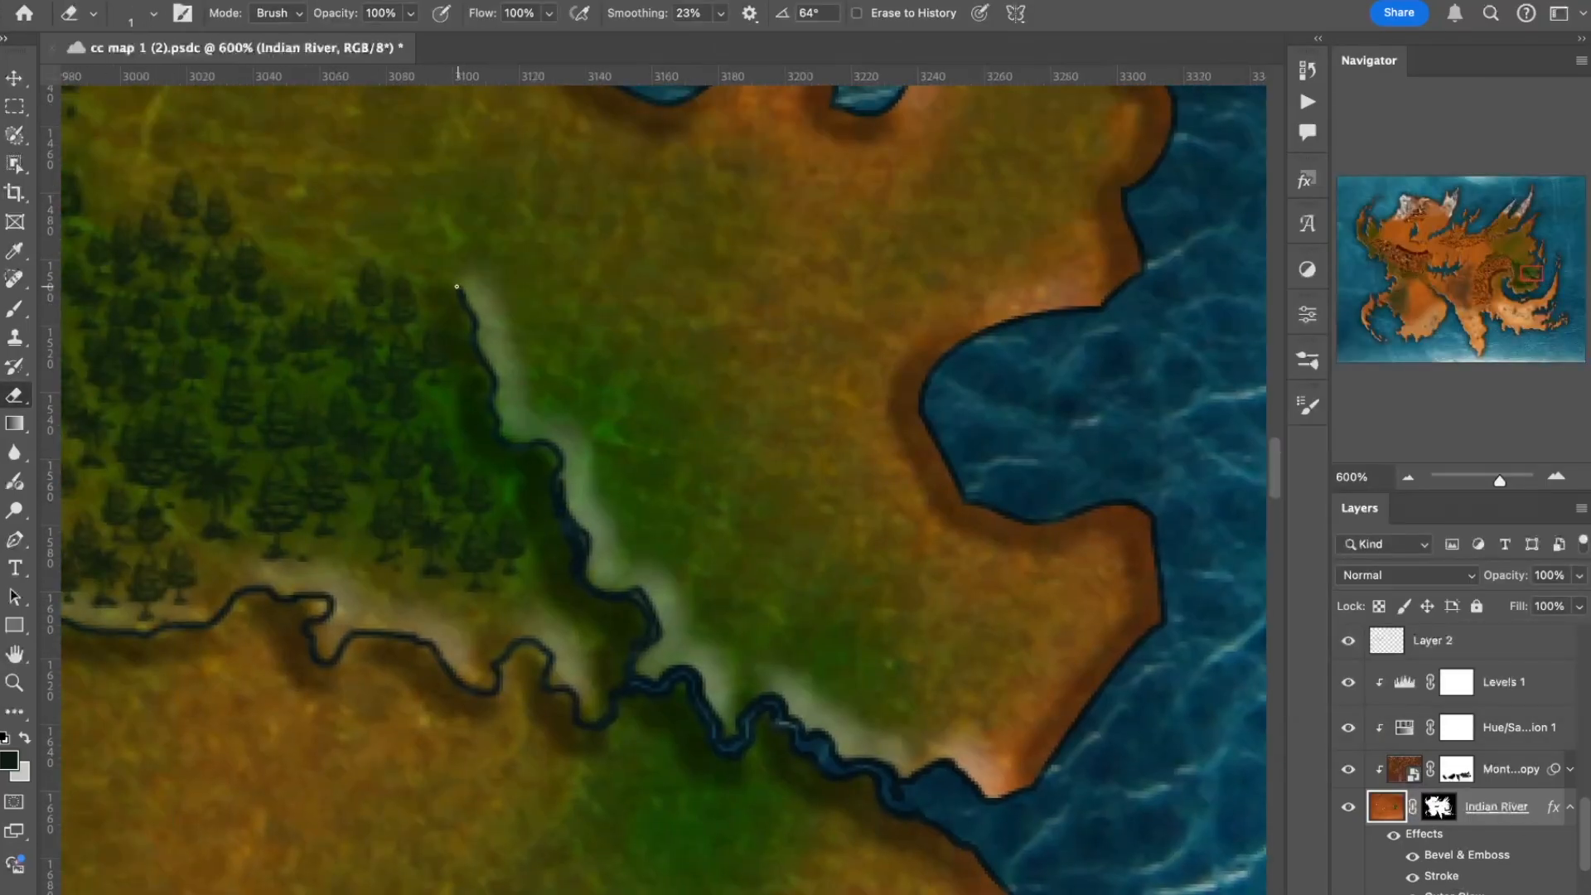
Extend the tributary's upper end northwest above the forest with a 1 px eraser
{"action": "mouse_move", "coordinate": [462, 284]}
{"action": "left_mouse_down"}
{"action": "mouse_move", "coordinate": [343, 258]}
{"action": "mouse_move", "coordinate": [294, 212]}
{"action": "mouse_move", "coordinate": [228, 194]}
{"action": "left_mouse_up"}
{"action": "scroll", "coordinate": [604, 348], "scroll_direction": "up", "scroll_amount": 1}
{"action": "scroll", "coordinate": [587, 531], "scroll_direction": "down", "scroll_amount": 2}
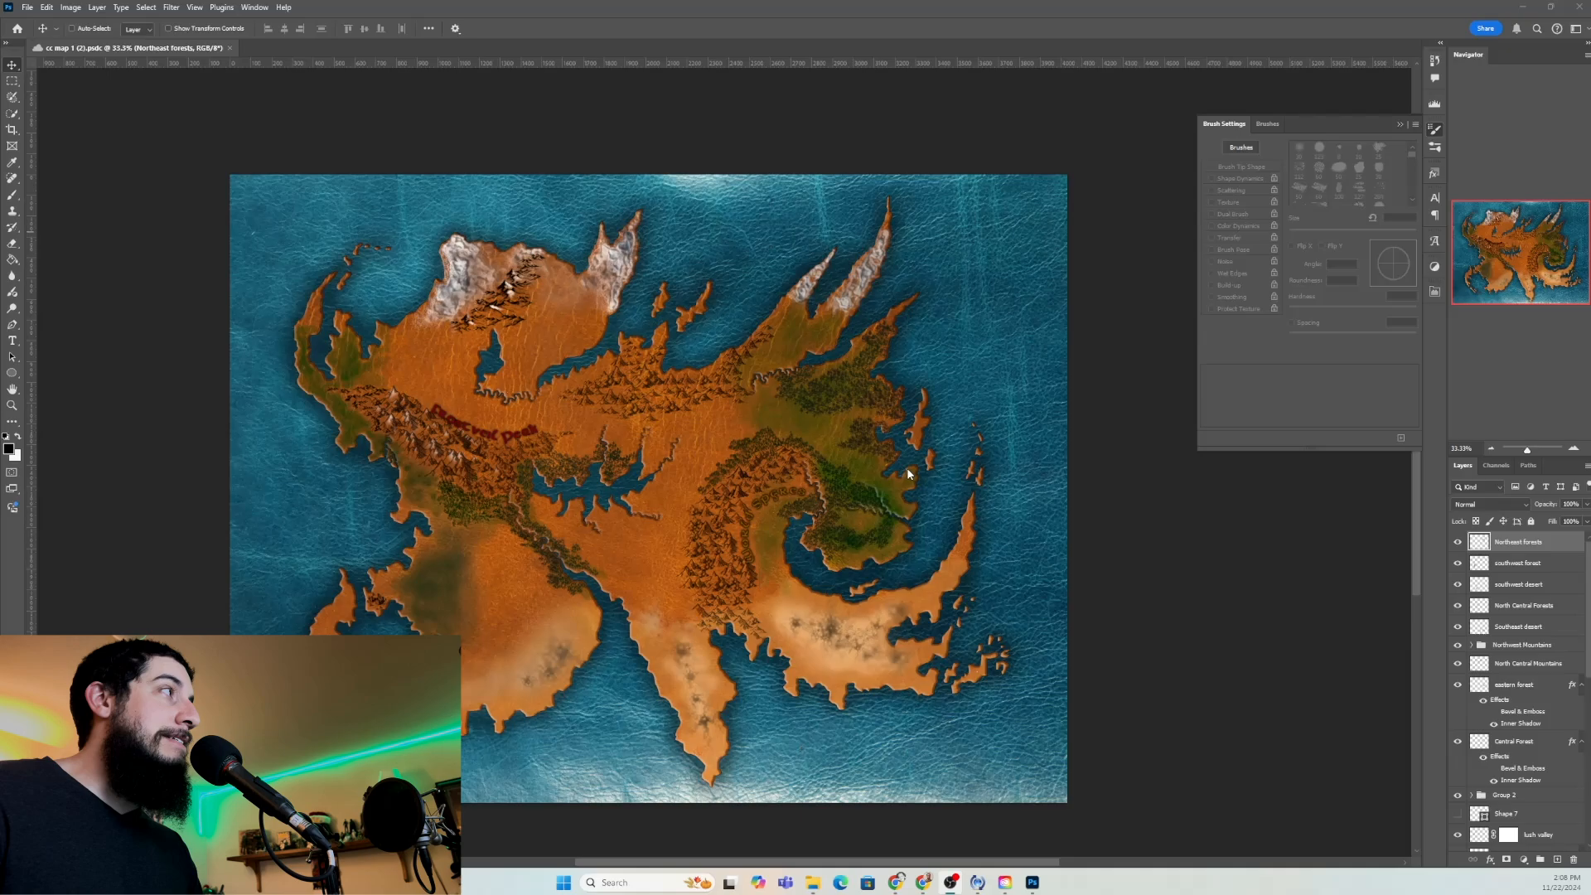
Draw a black 15 px circle as a town marker on the northeastern coast, just below the forested headland
{"action": "left_click", "coordinate": [1575, 449]}
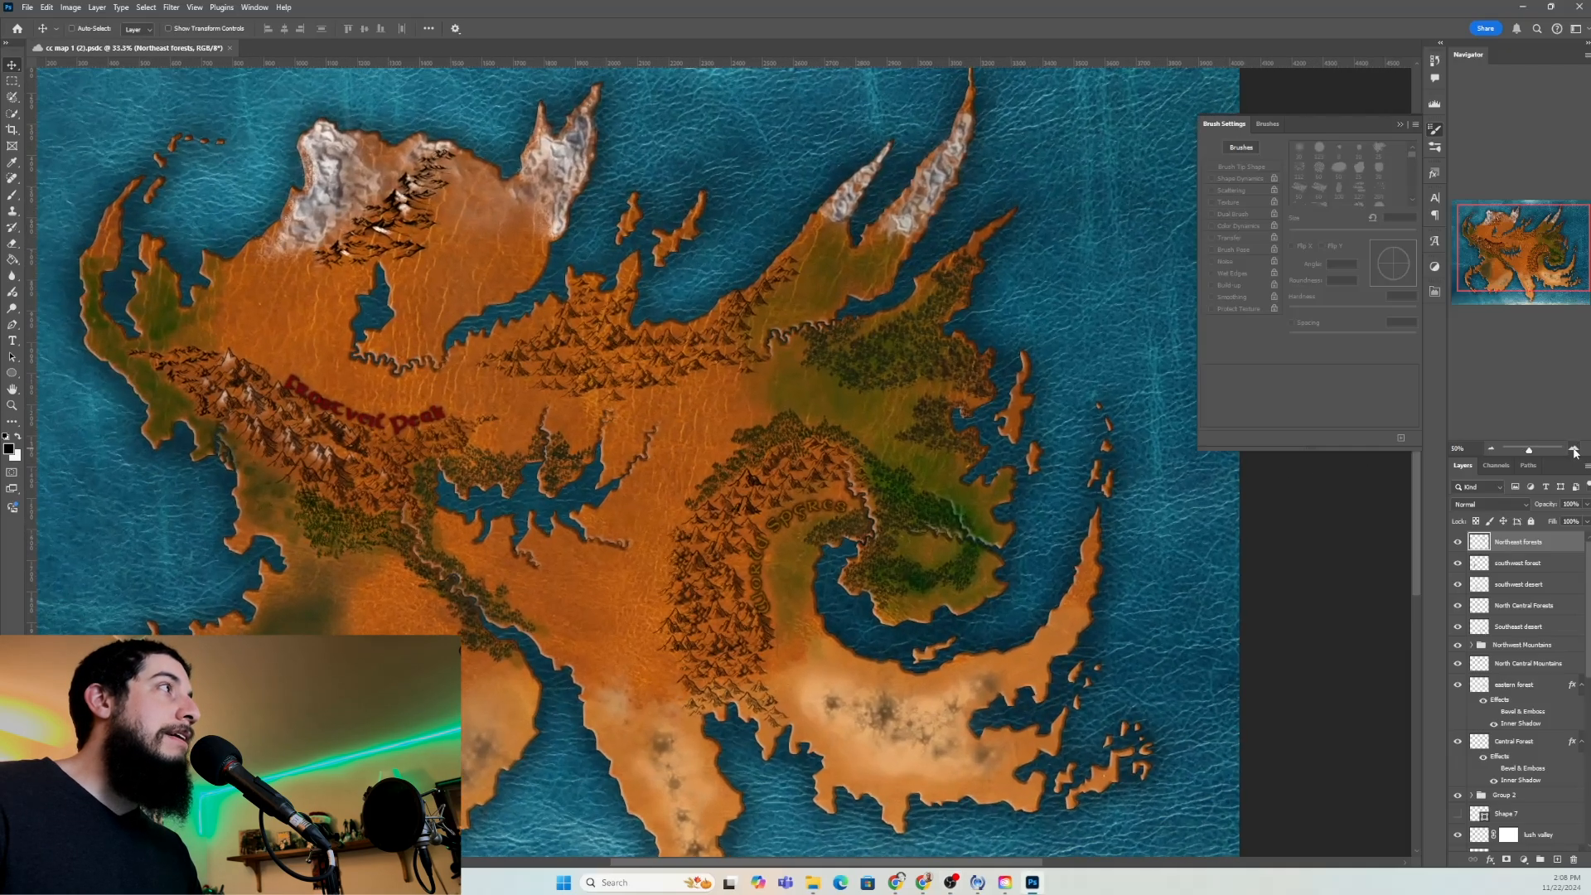
{"action": "left_click", "coordinate": [1575, 449]}
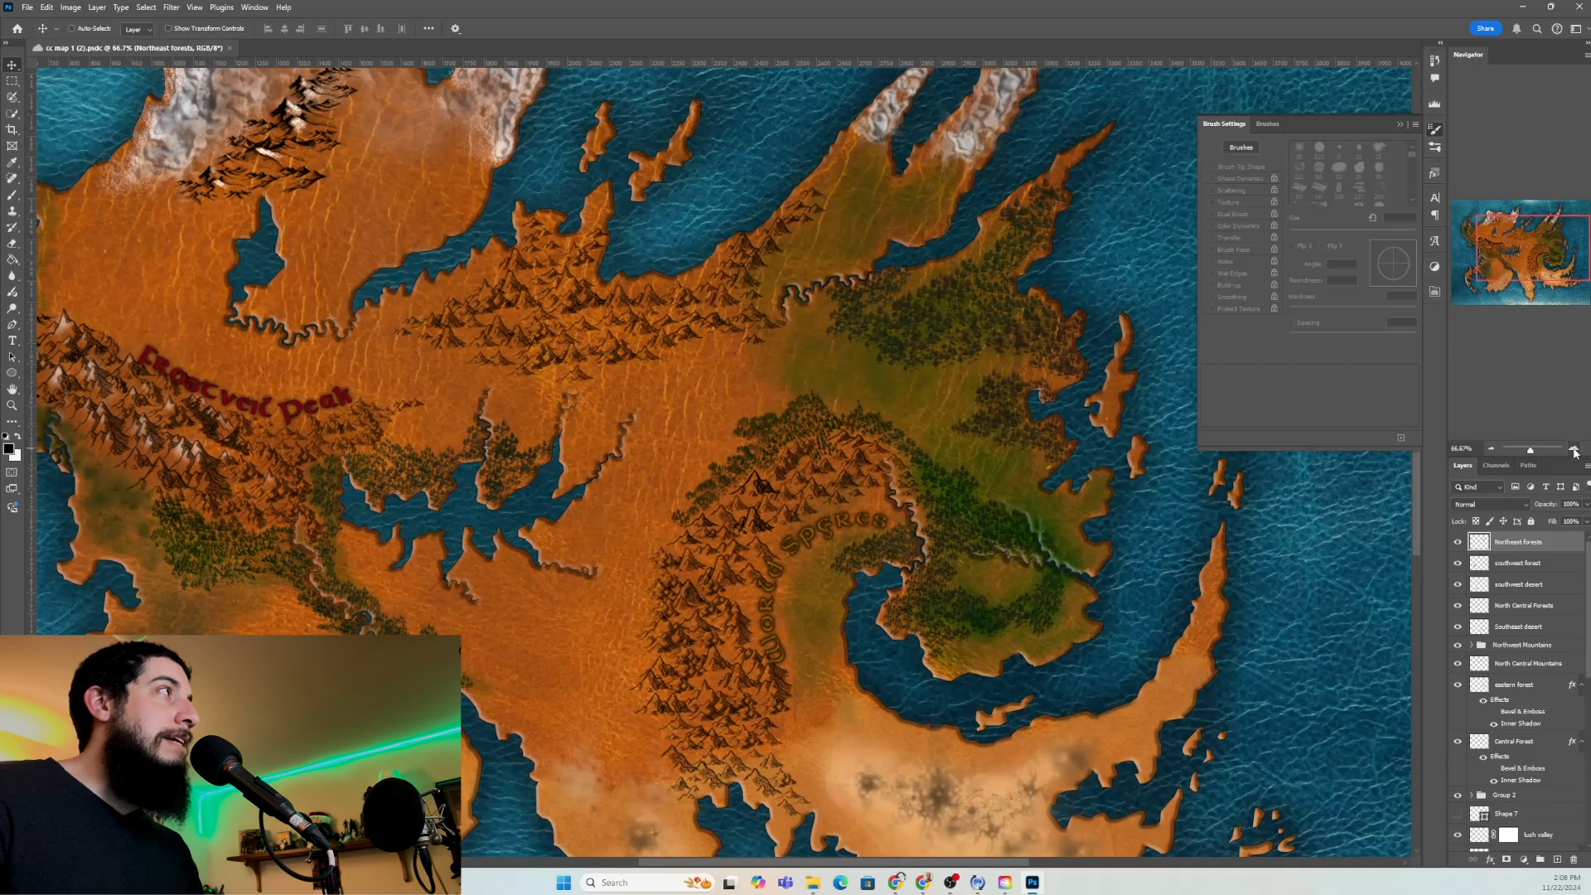
{"action": "left_click", "coordinate": [1575, 449]}
{"action": "left_click_drag", "start_coordinate": [1531, 250], "coordinate": [1558, 247]}
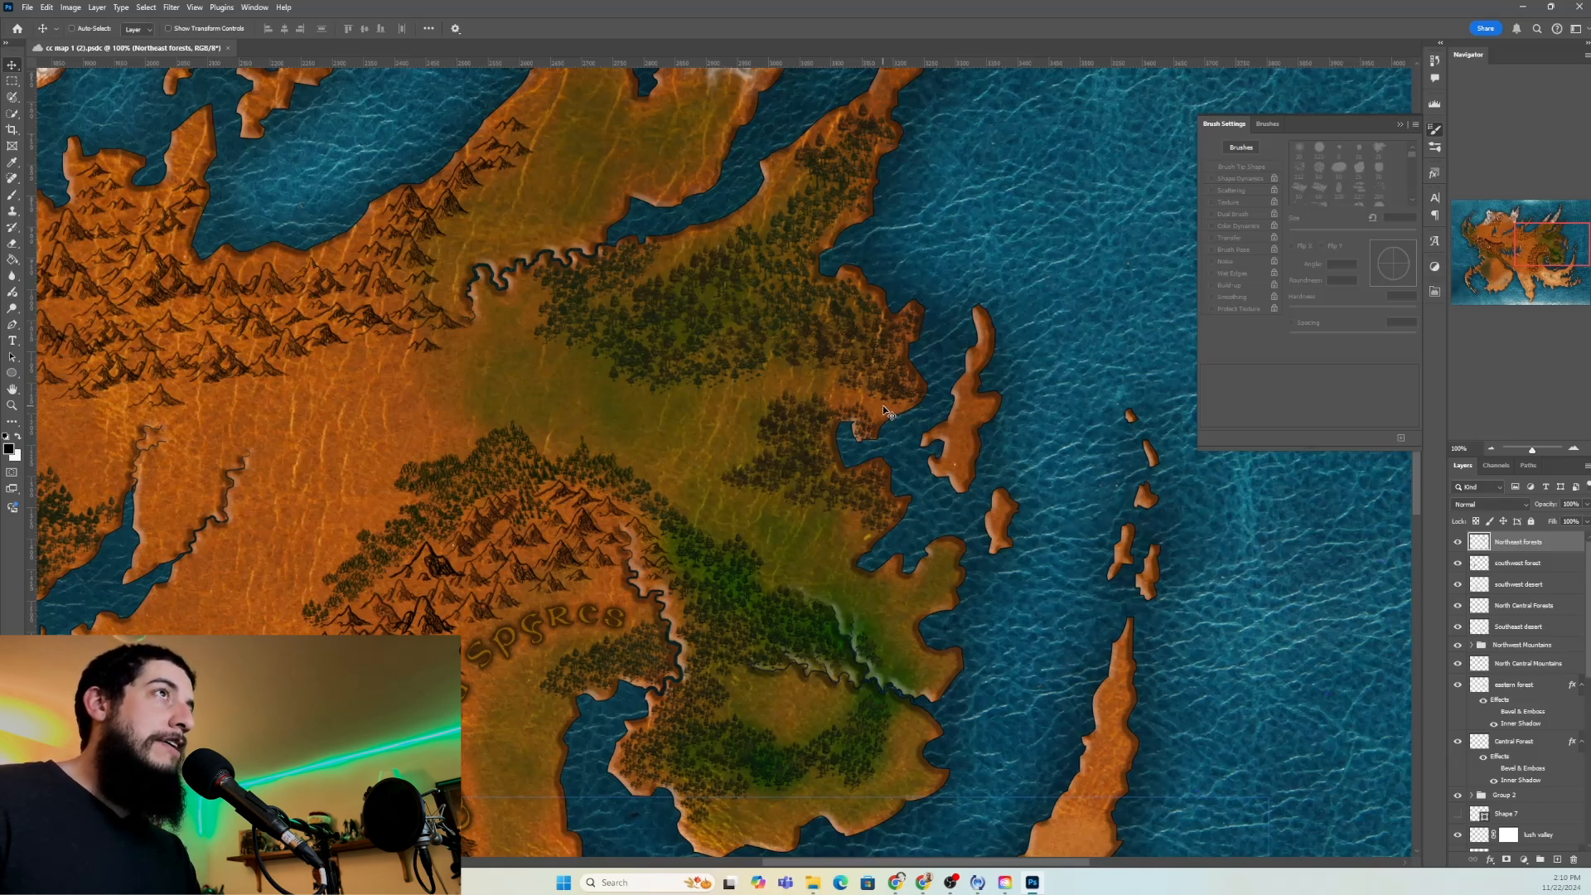
{"action": "key", "text": "u"}
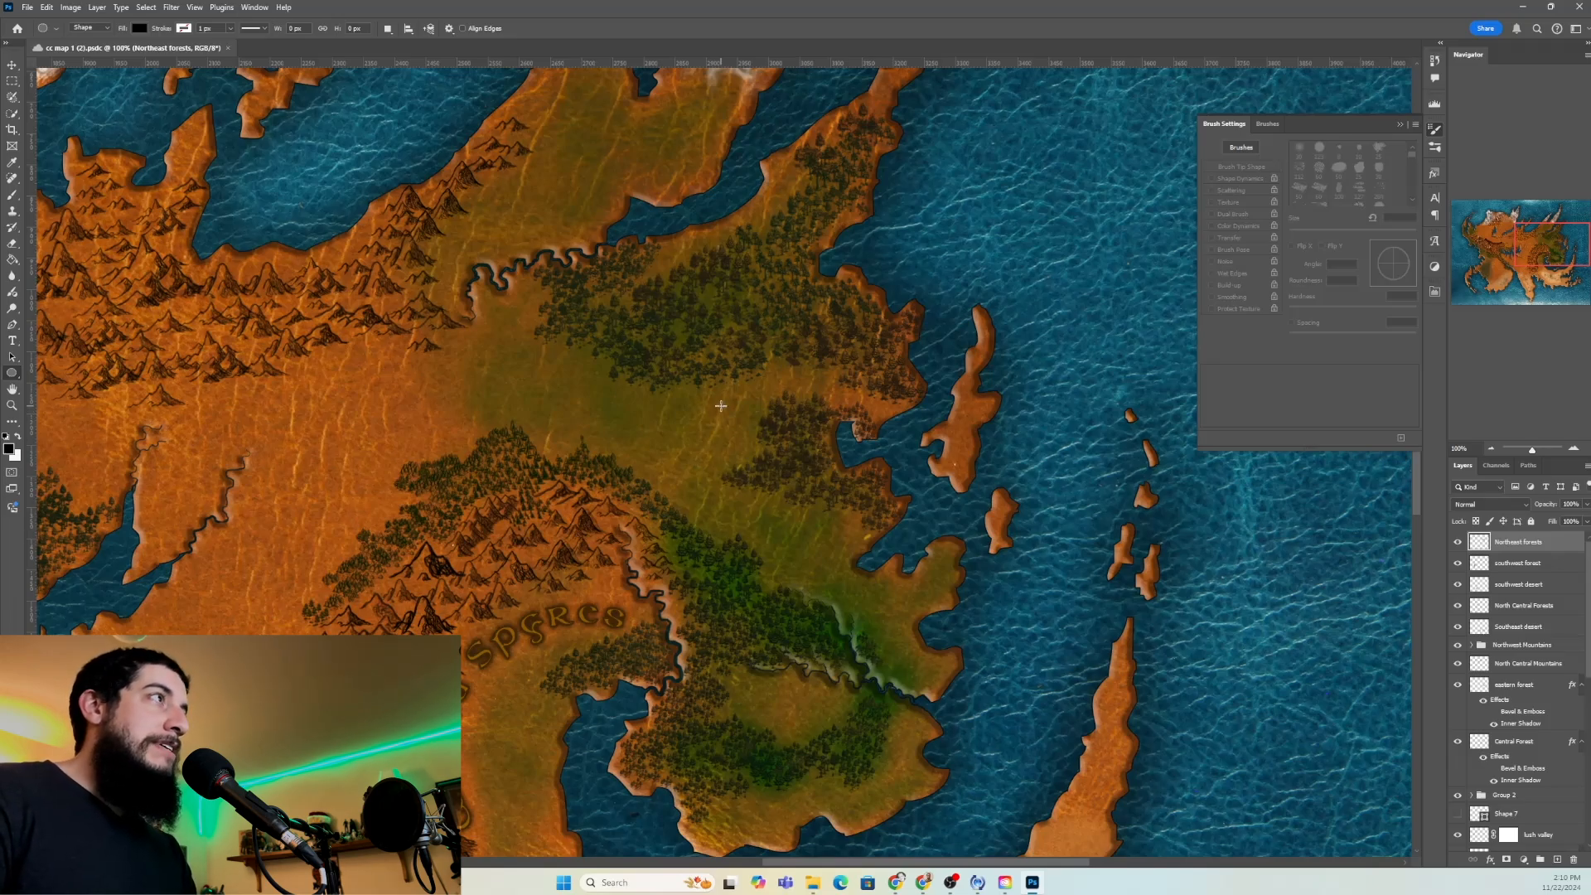
{"action": "left_click_drag", "start_coordinate": [873, 404], "coordinate": [895, 419]}
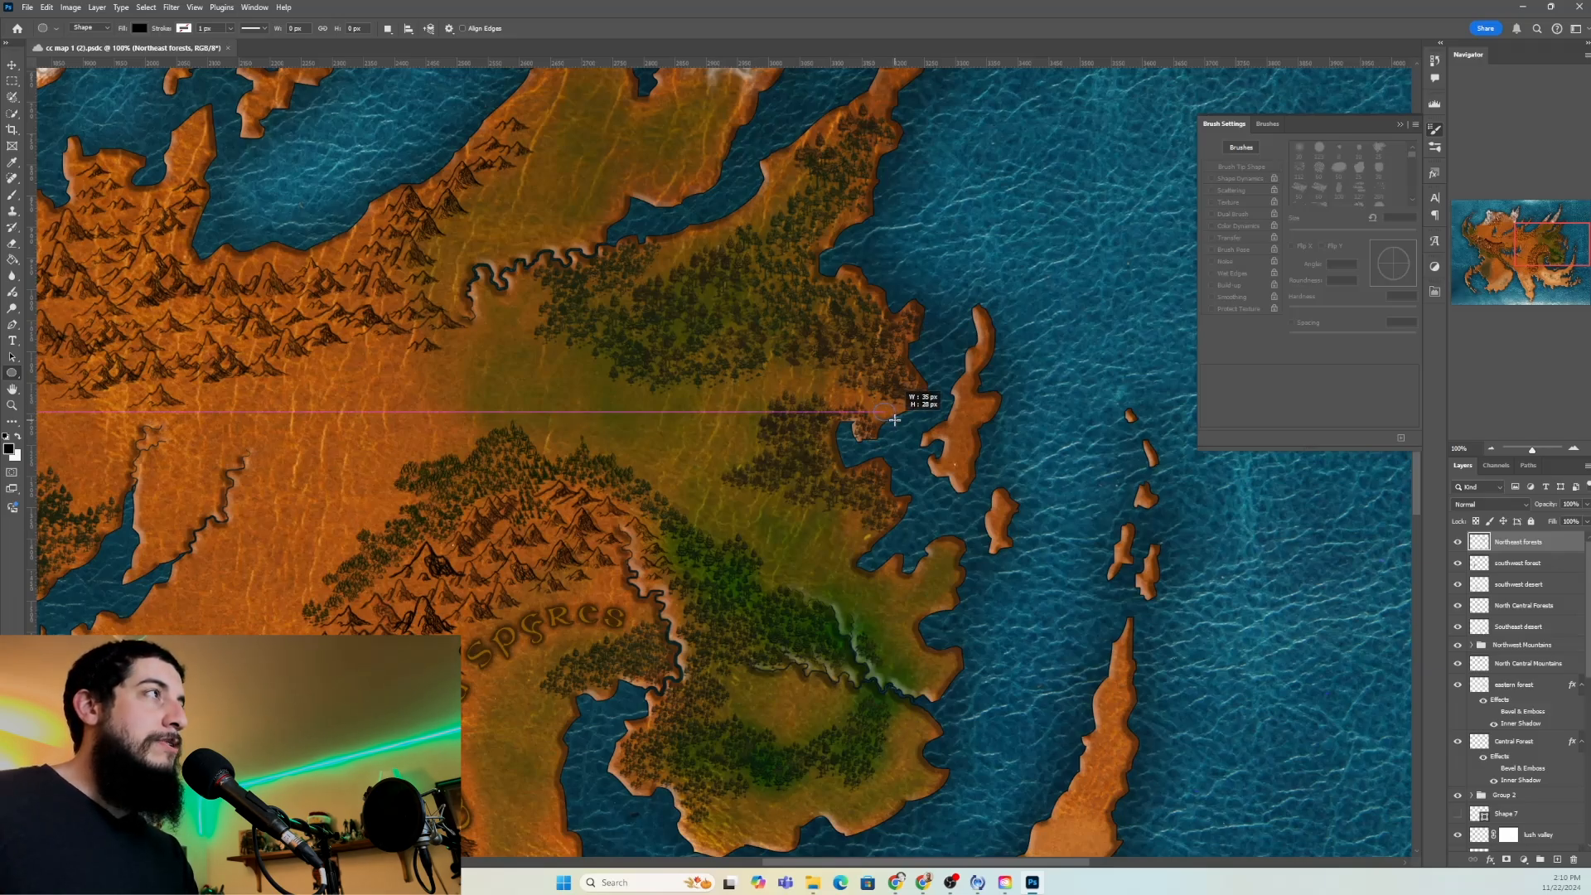
{"action": "left_click_drag", "start_coordinate": [895, 420], "coordinate": [886, 411]}
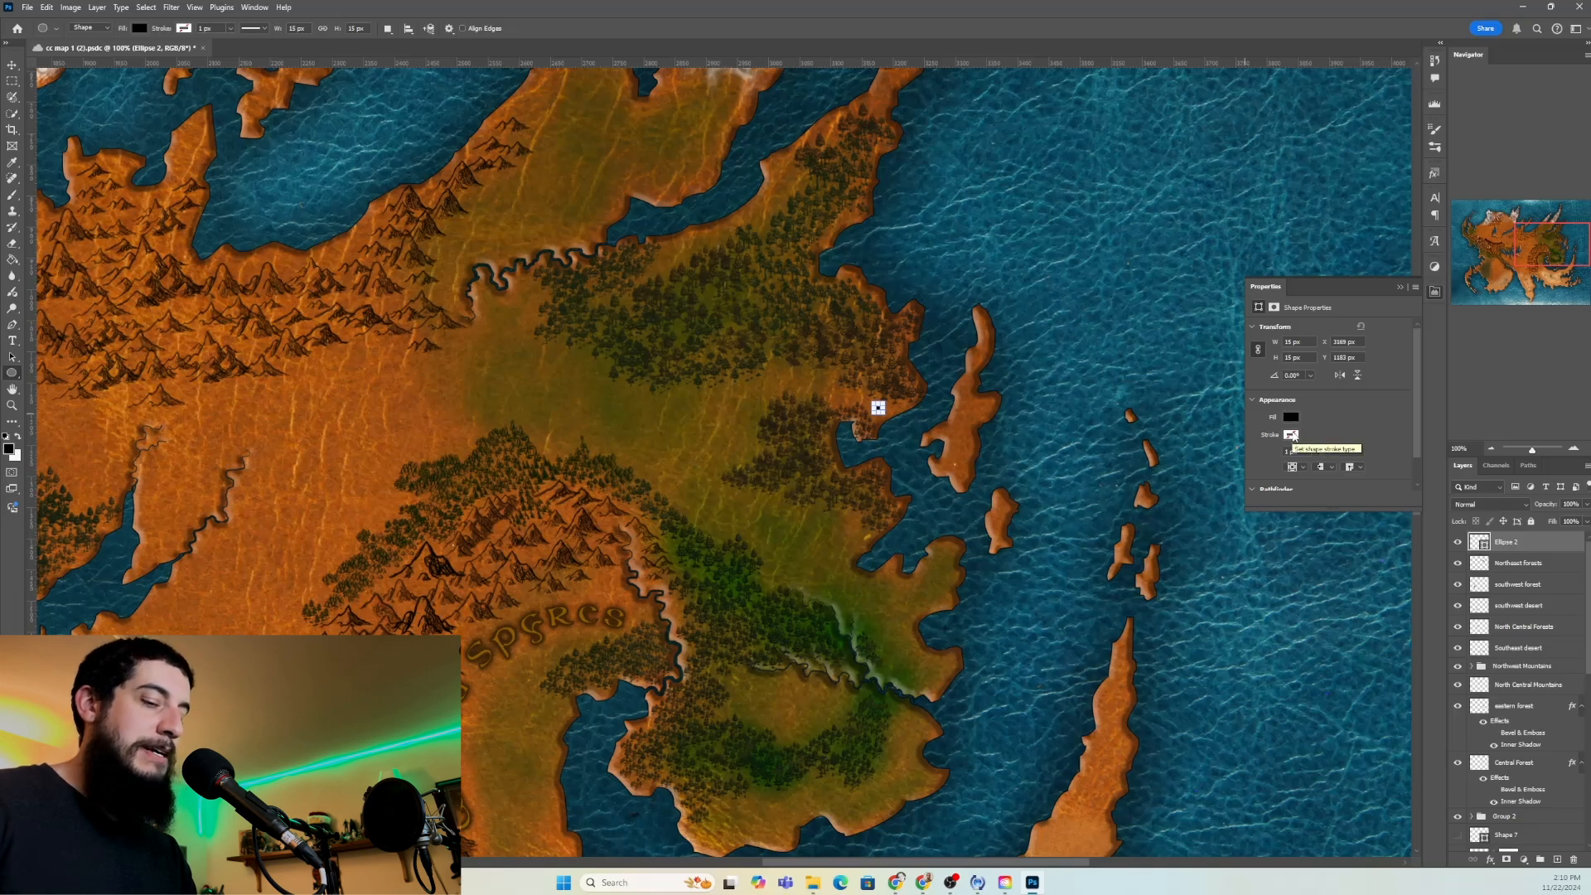
Move the town marker slightly southeast, closer to the shoreline
{"action": "key", "text": "v"}
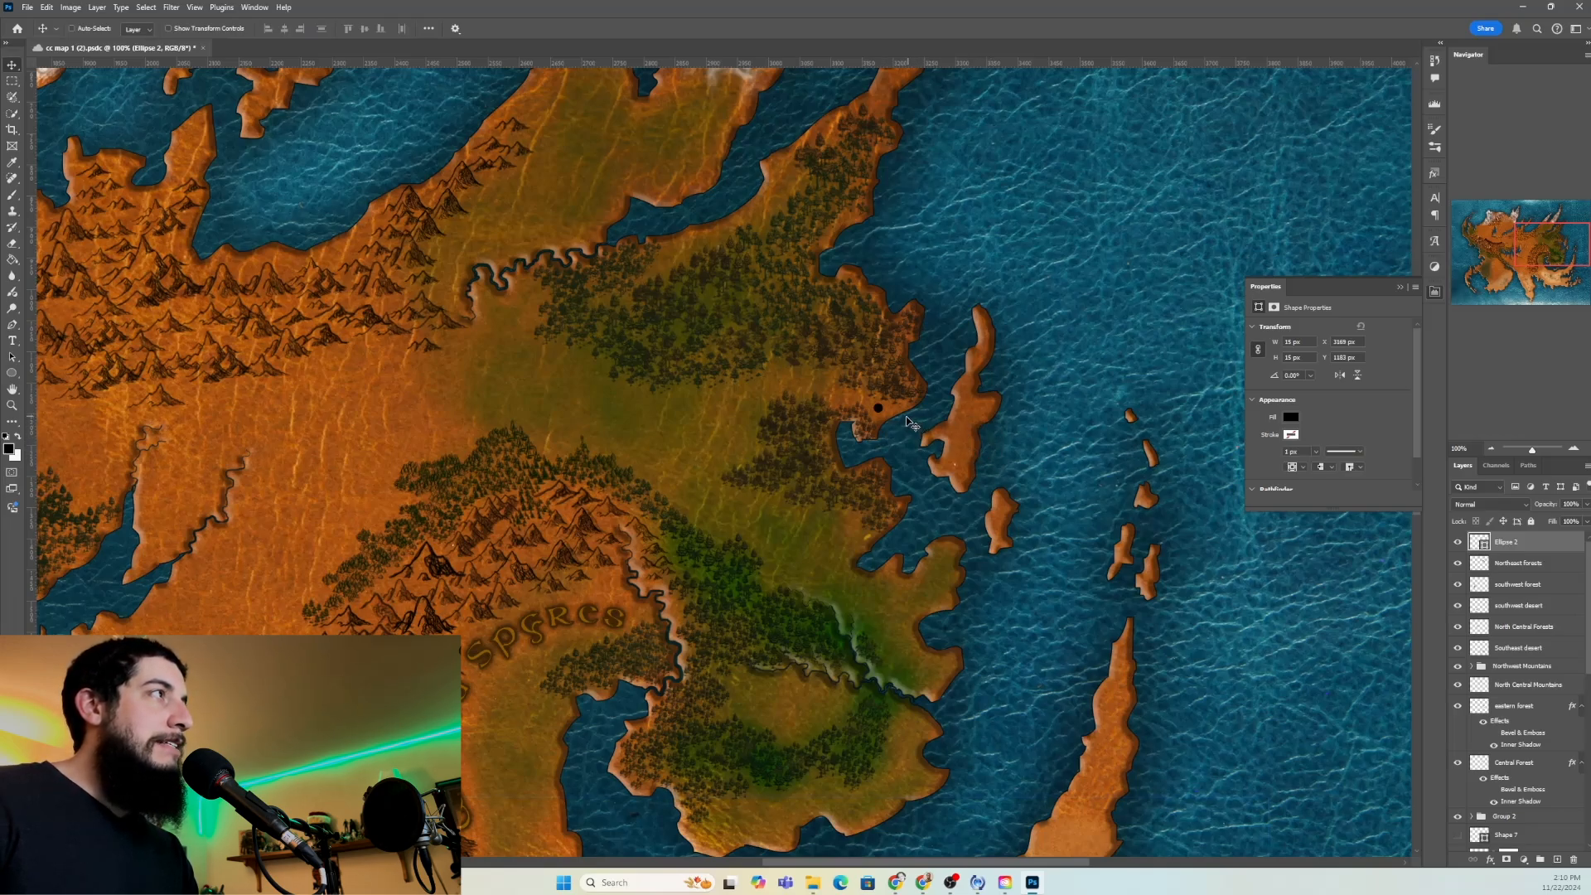
{"action": "left_click_drag", "start_coordinate": [908, 423], "coordinate": [919, 424]}
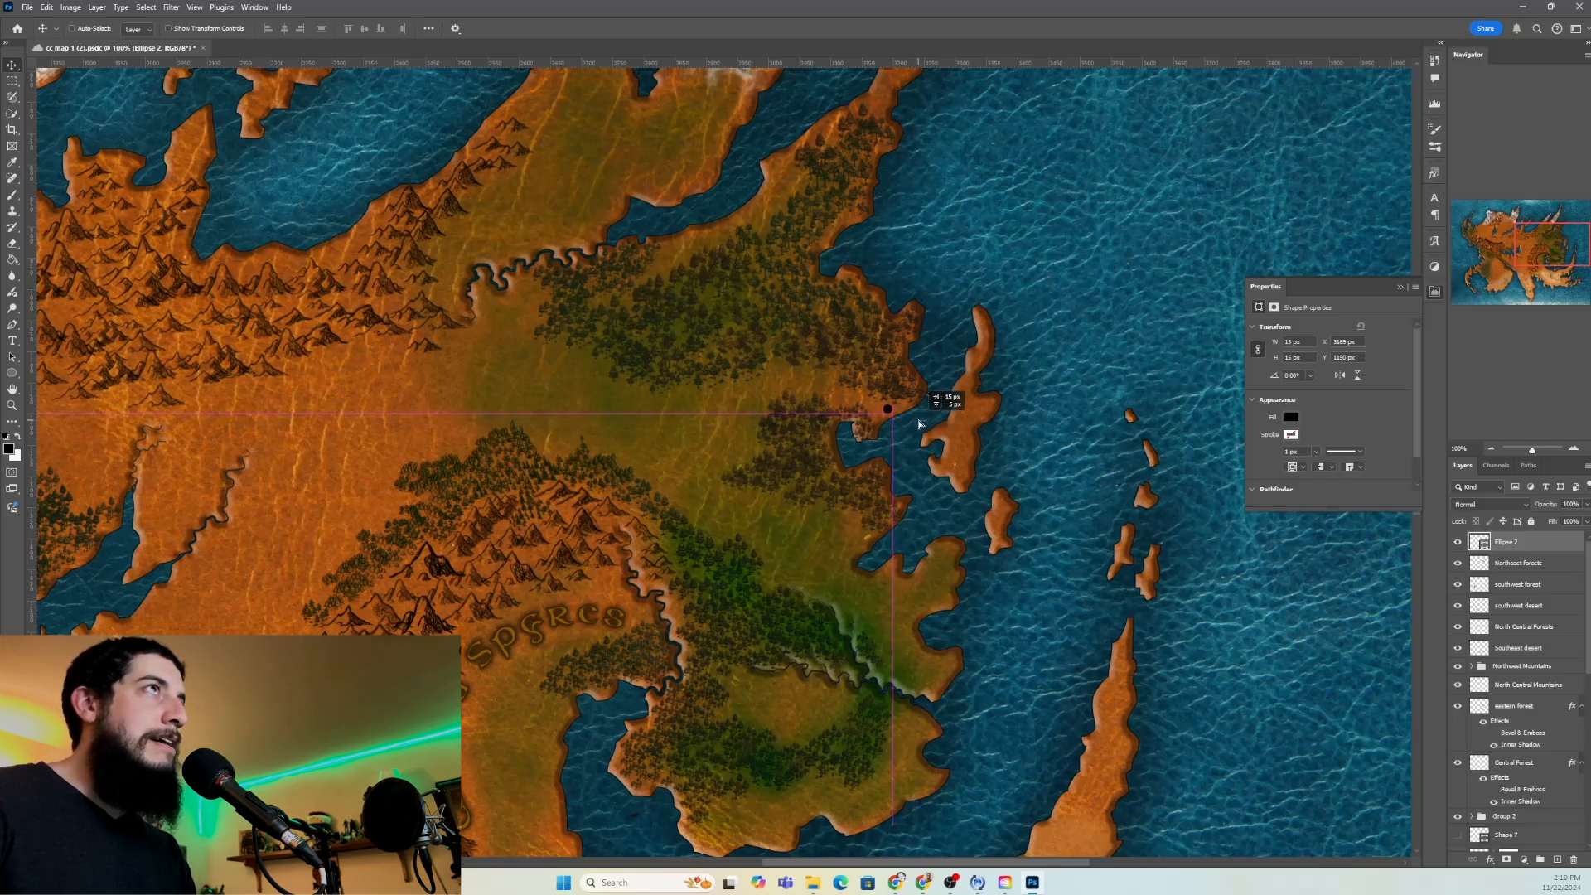
{"action": "left_click_drag", "start_coordinate": [918, 423], "coordinate": [916, 426]}
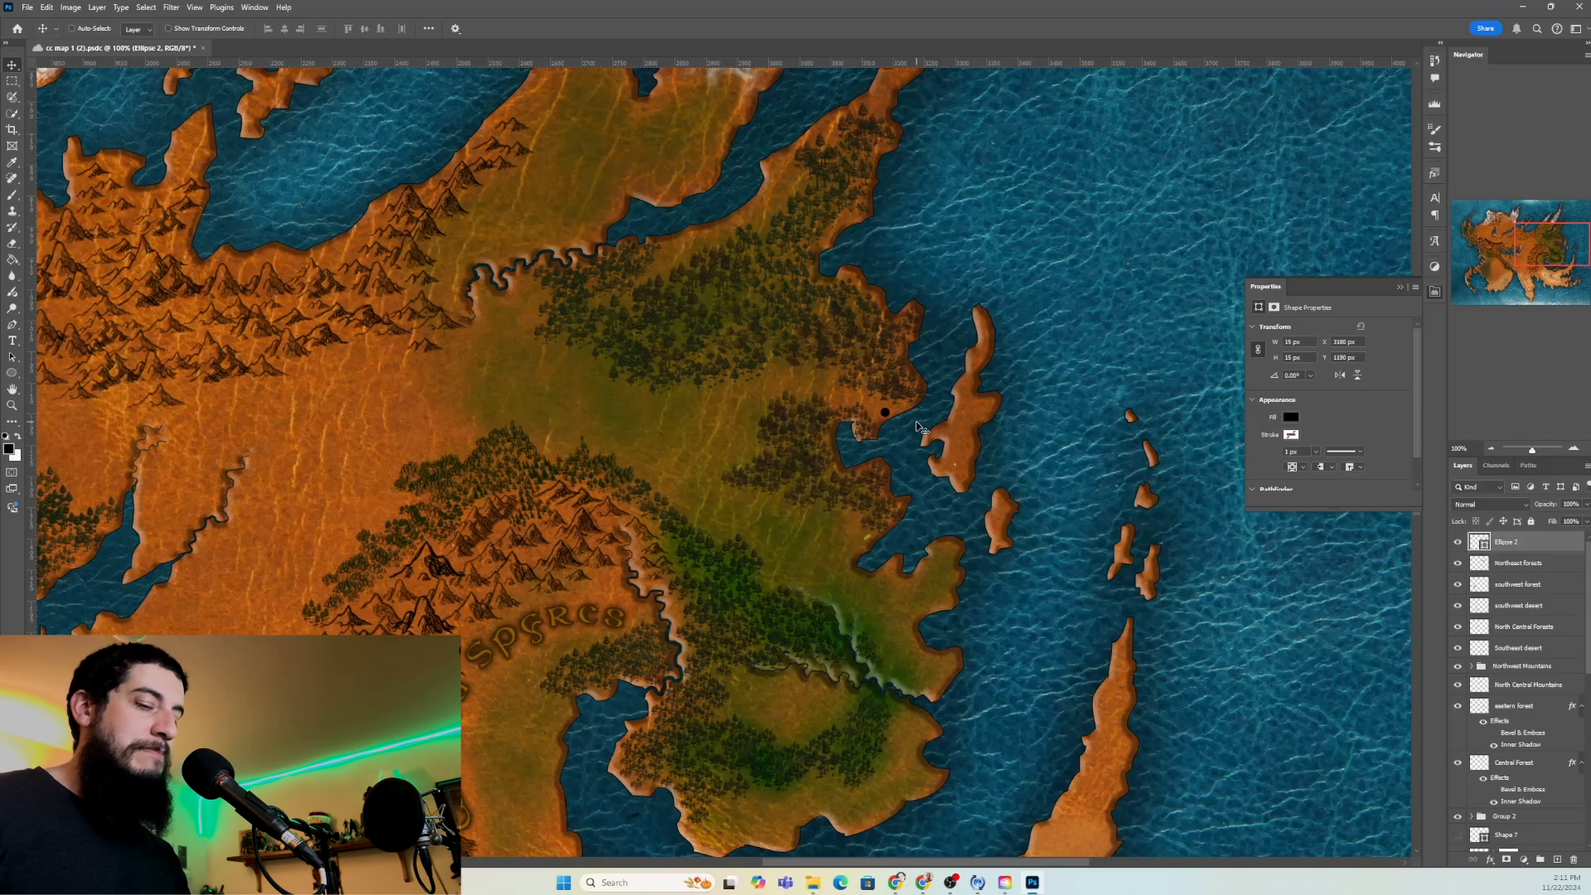
Add the text label "Port Town" just above the town marker
{"action": "key", "text": "t"}
{"action": "left_click", "coordinate": [884, 387]}
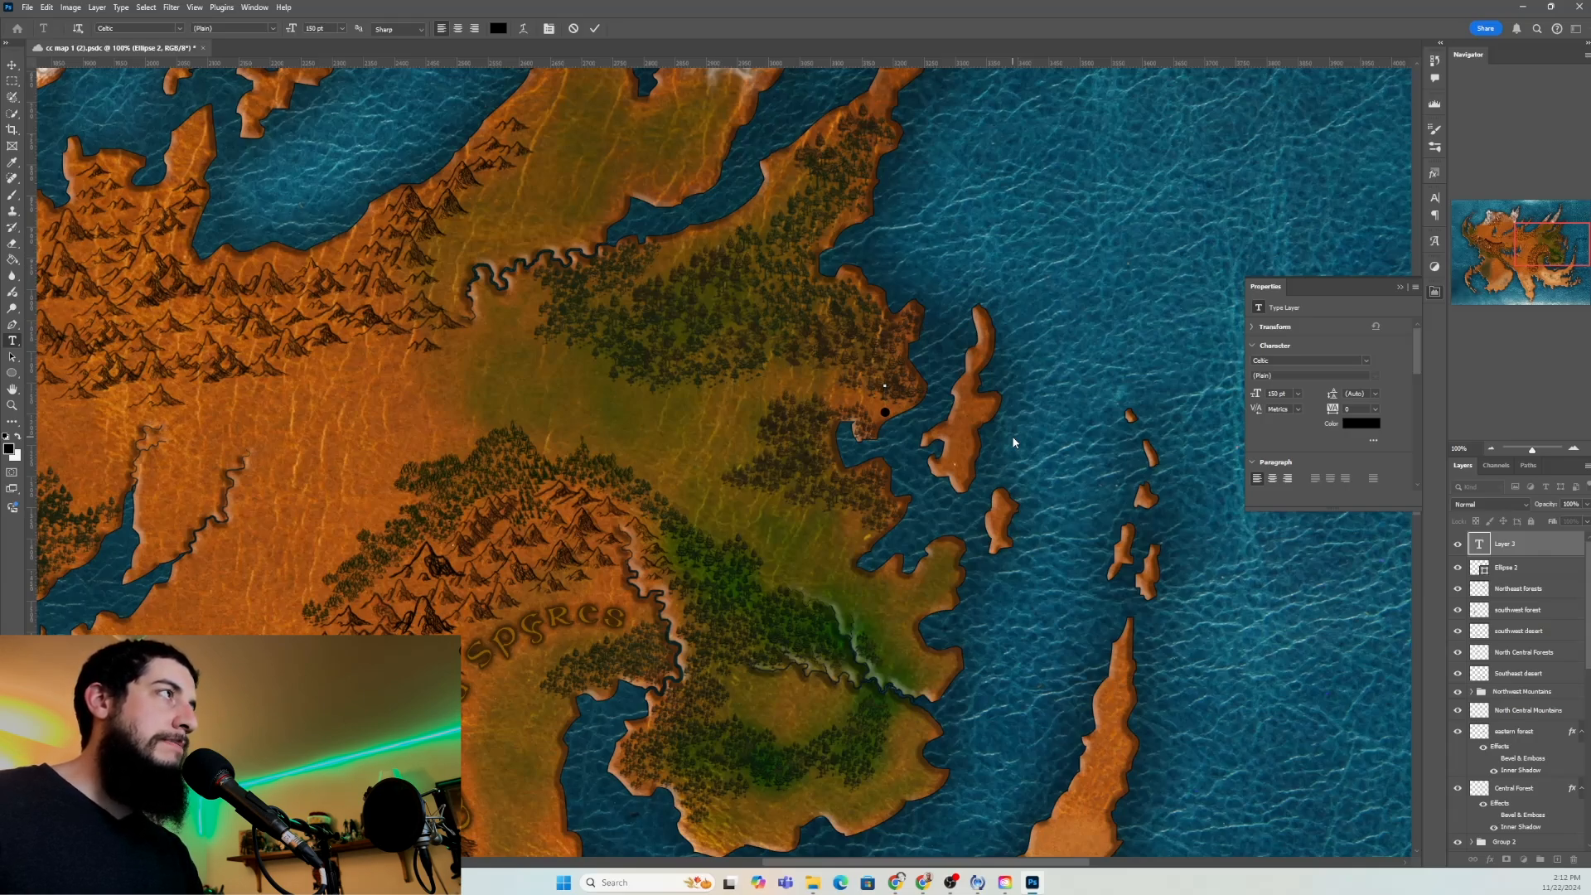
{"action": "type", "text": "D"}
{"action": "type", "text": "ort"}
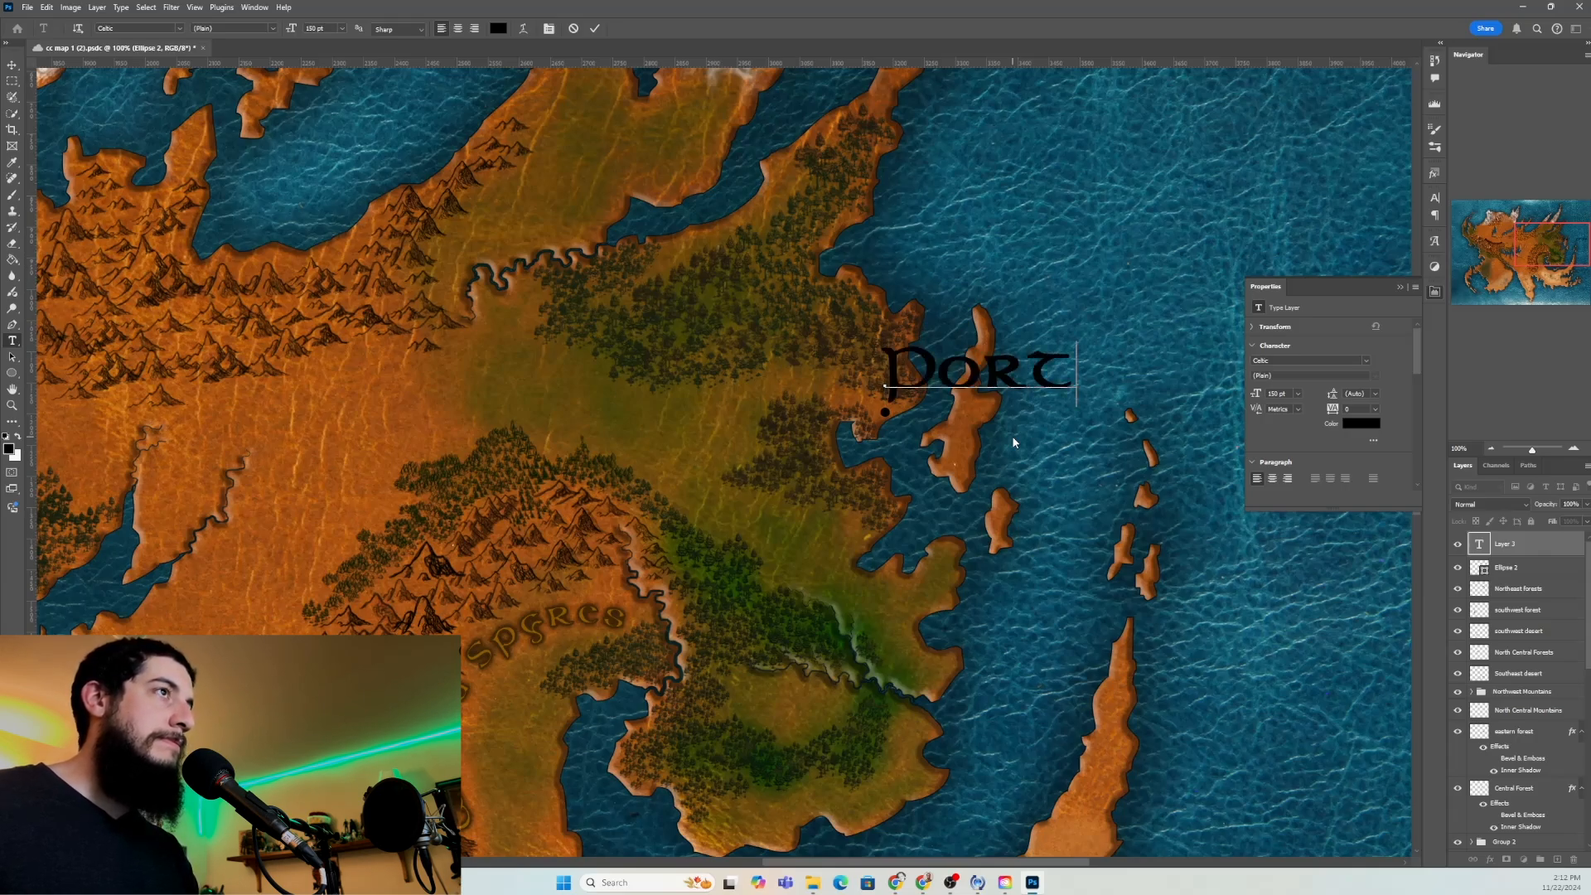
{"action": "type", "text": " T"}
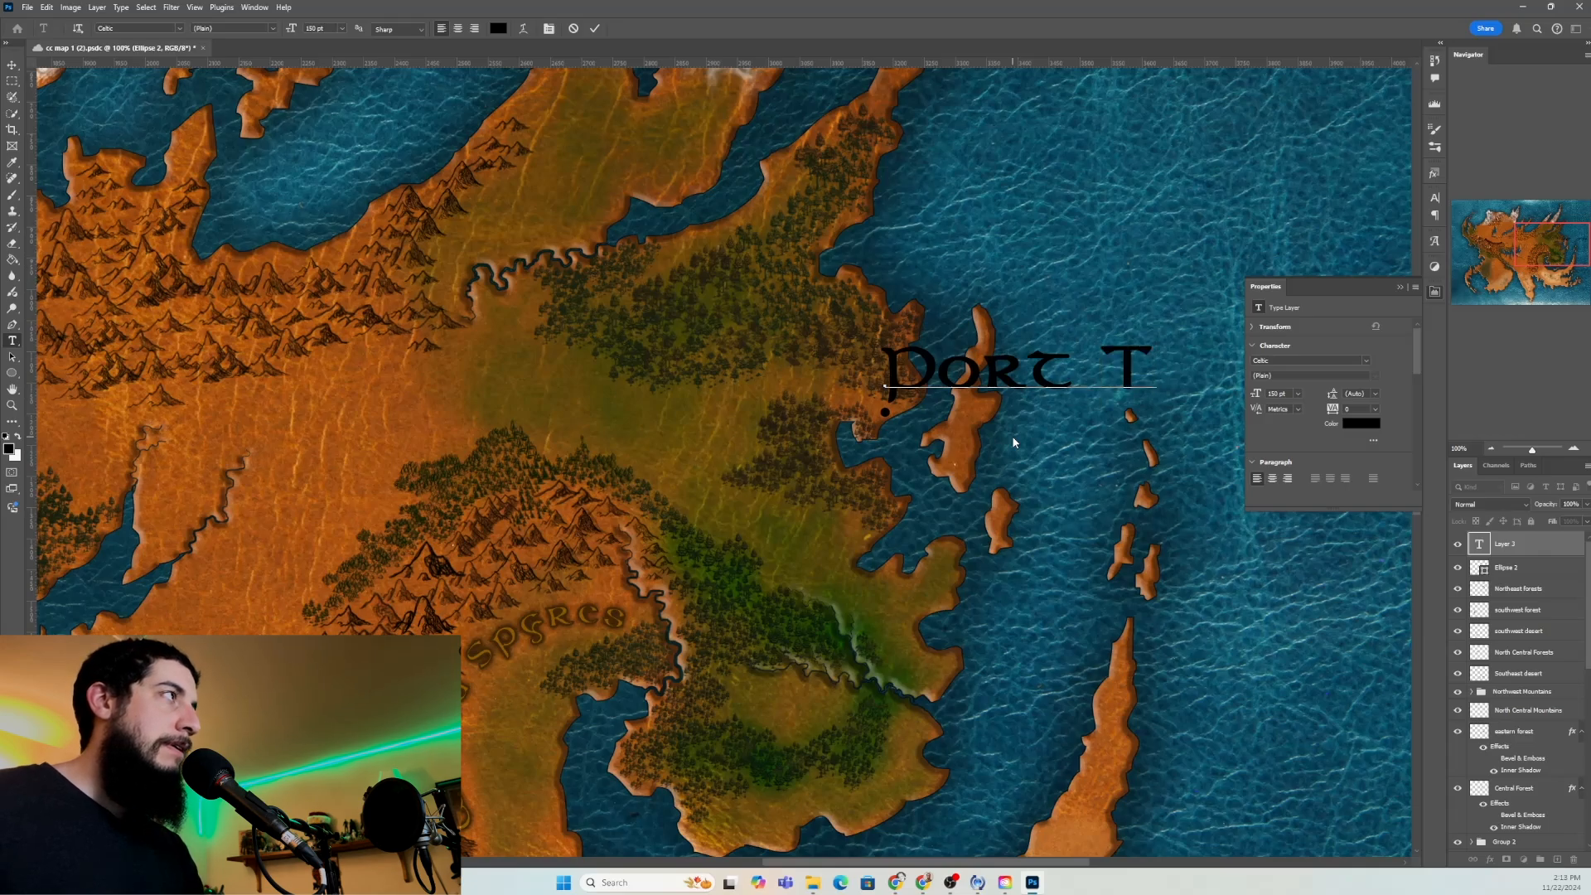
{"action": "type", "text": "ow"}
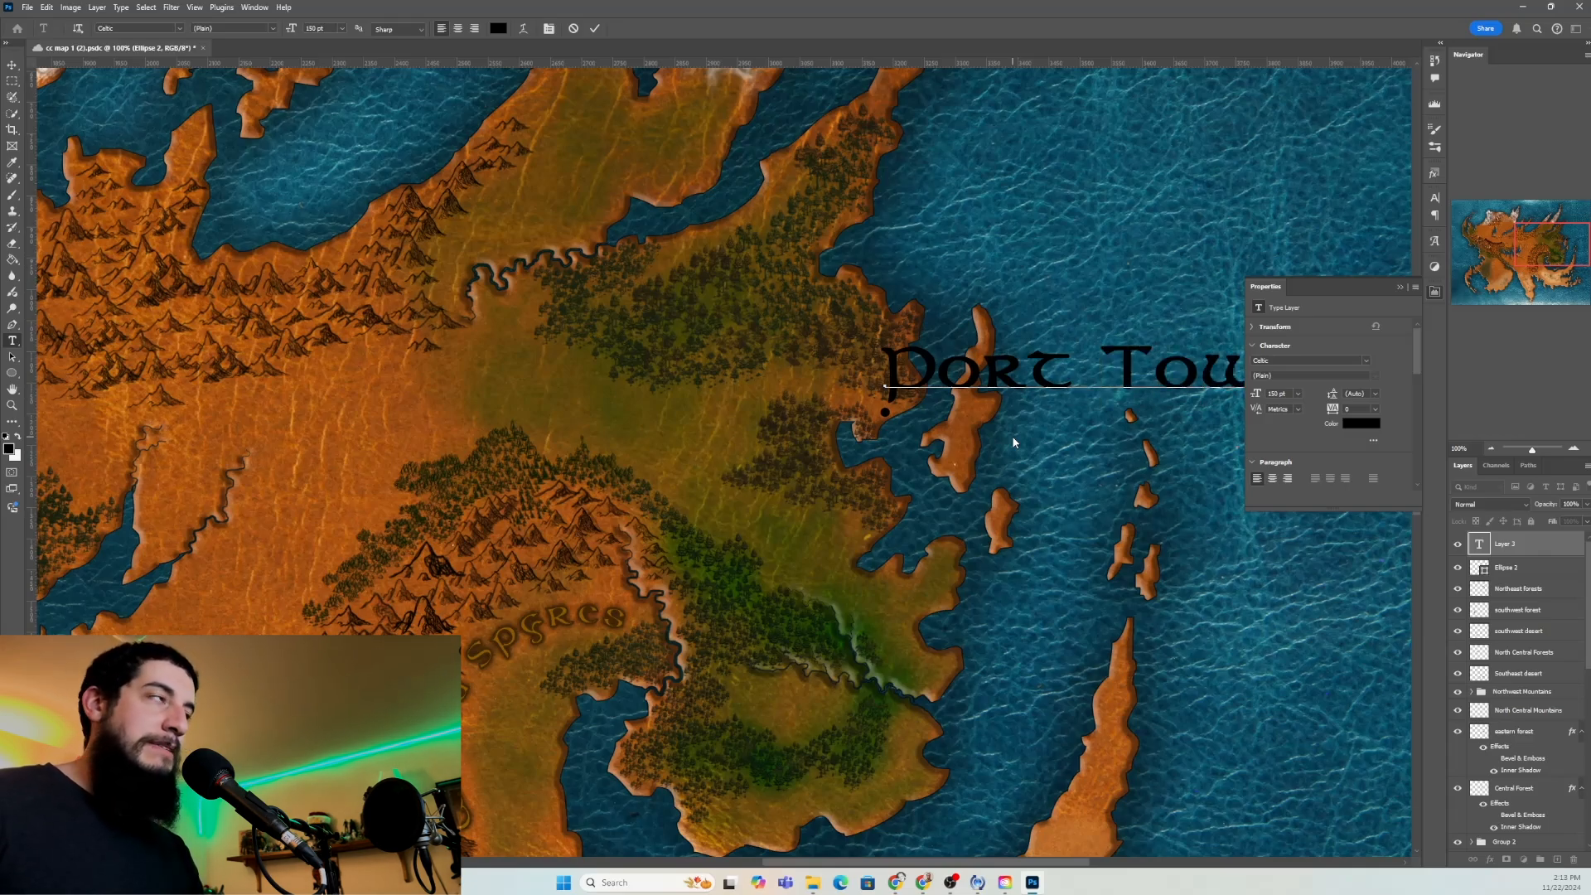
{"action": "left_click", "coordinate": [1013, 442]}
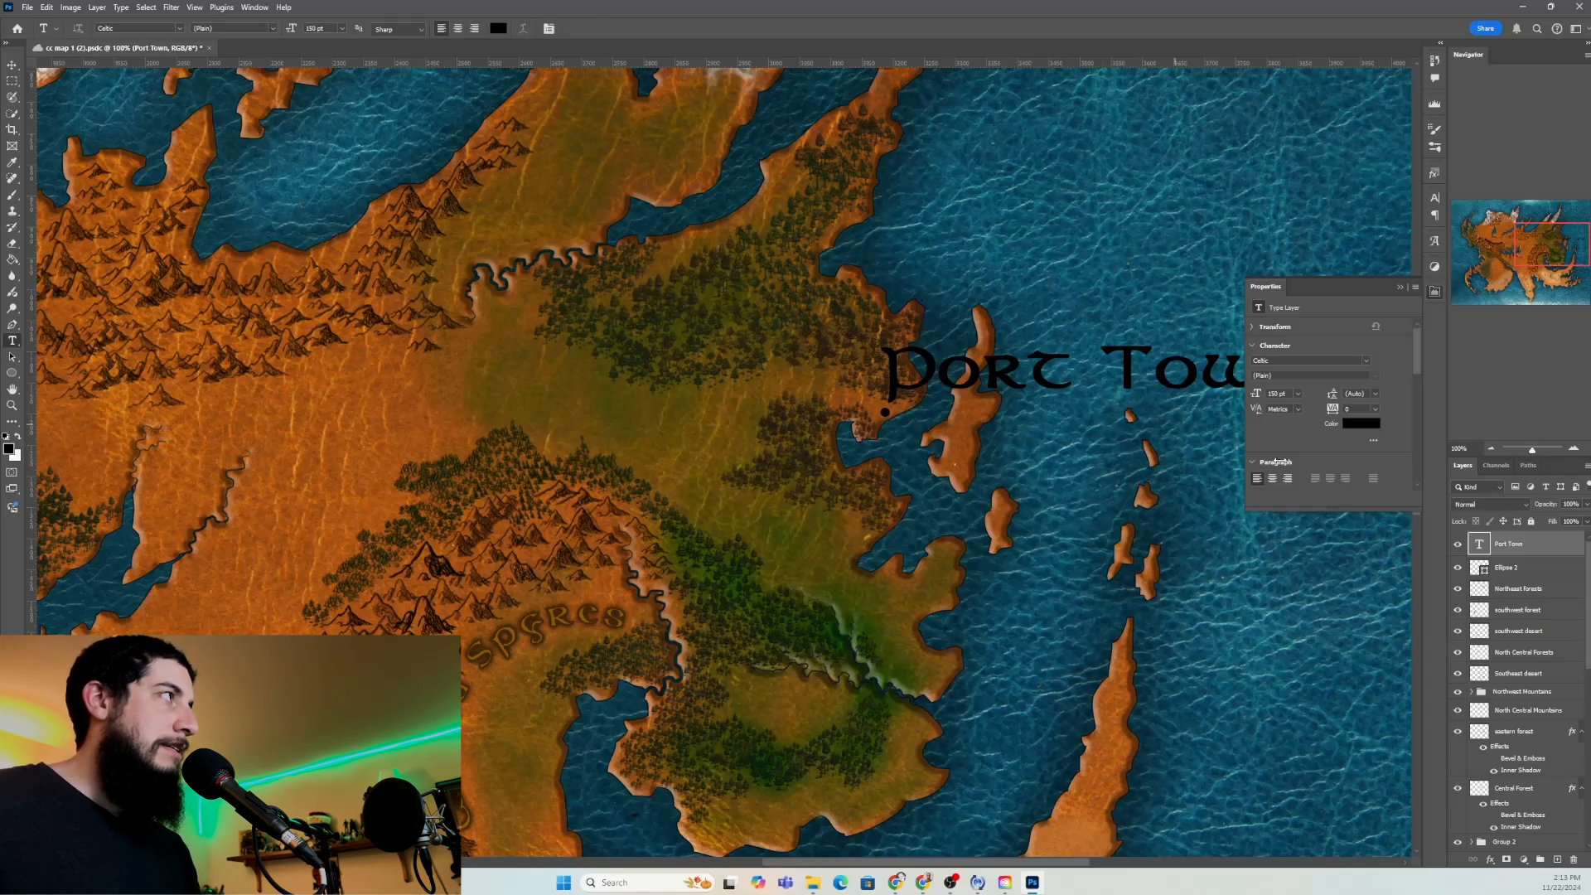
Reduce the "Port Town" label's font size to 48 pt and shift the label west, above the town marker
{"action": "left_click", "coordinate": [1436, 241]}
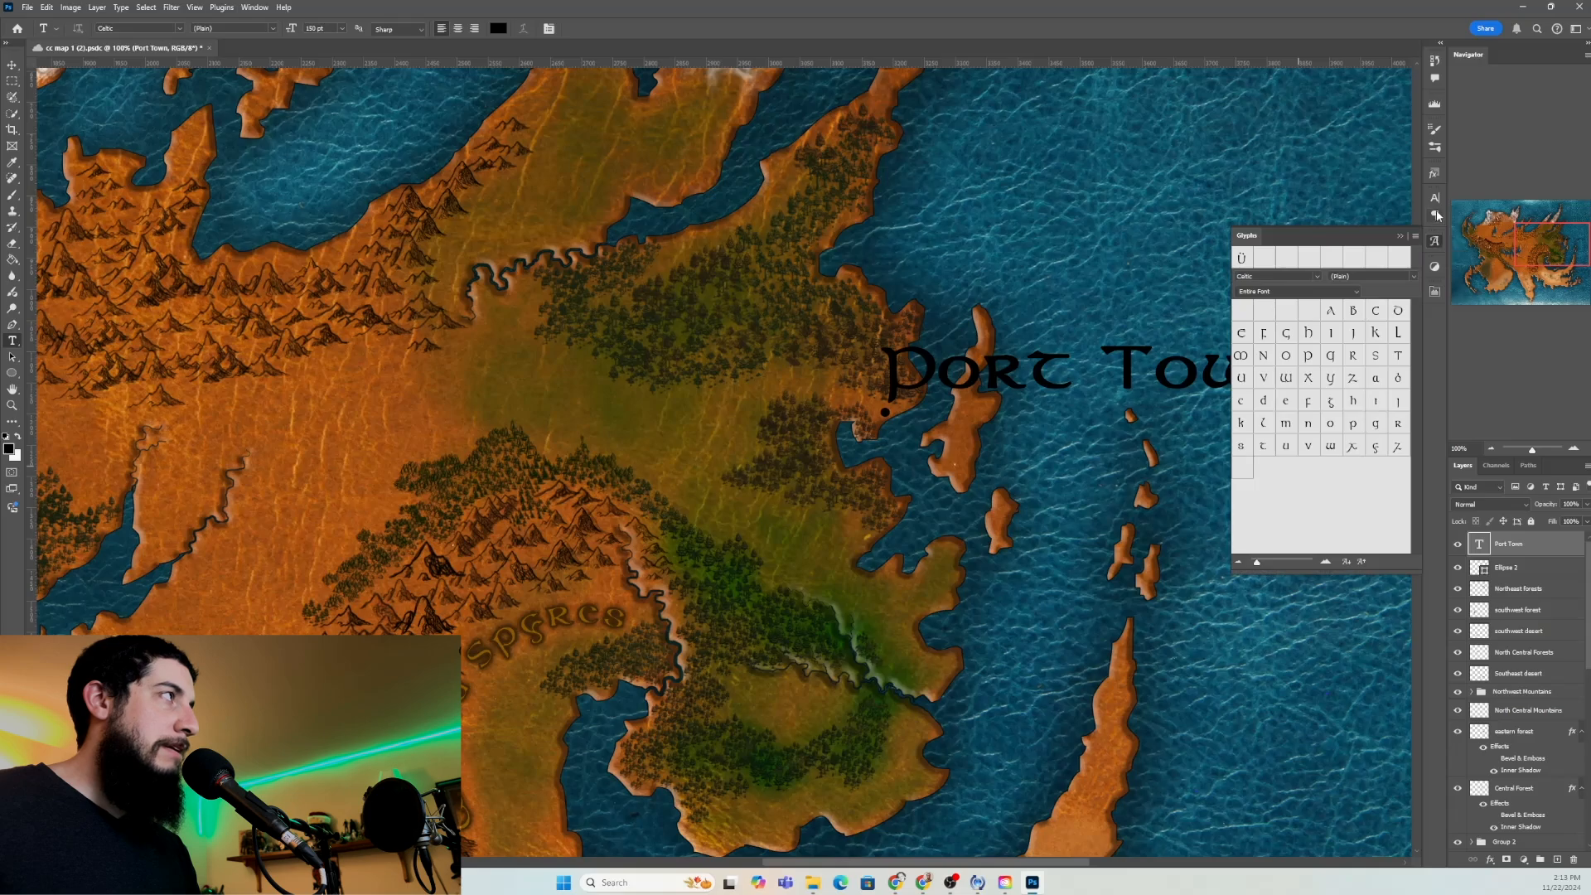
{"action": "left_click", "coordinate": [1436, 200]}
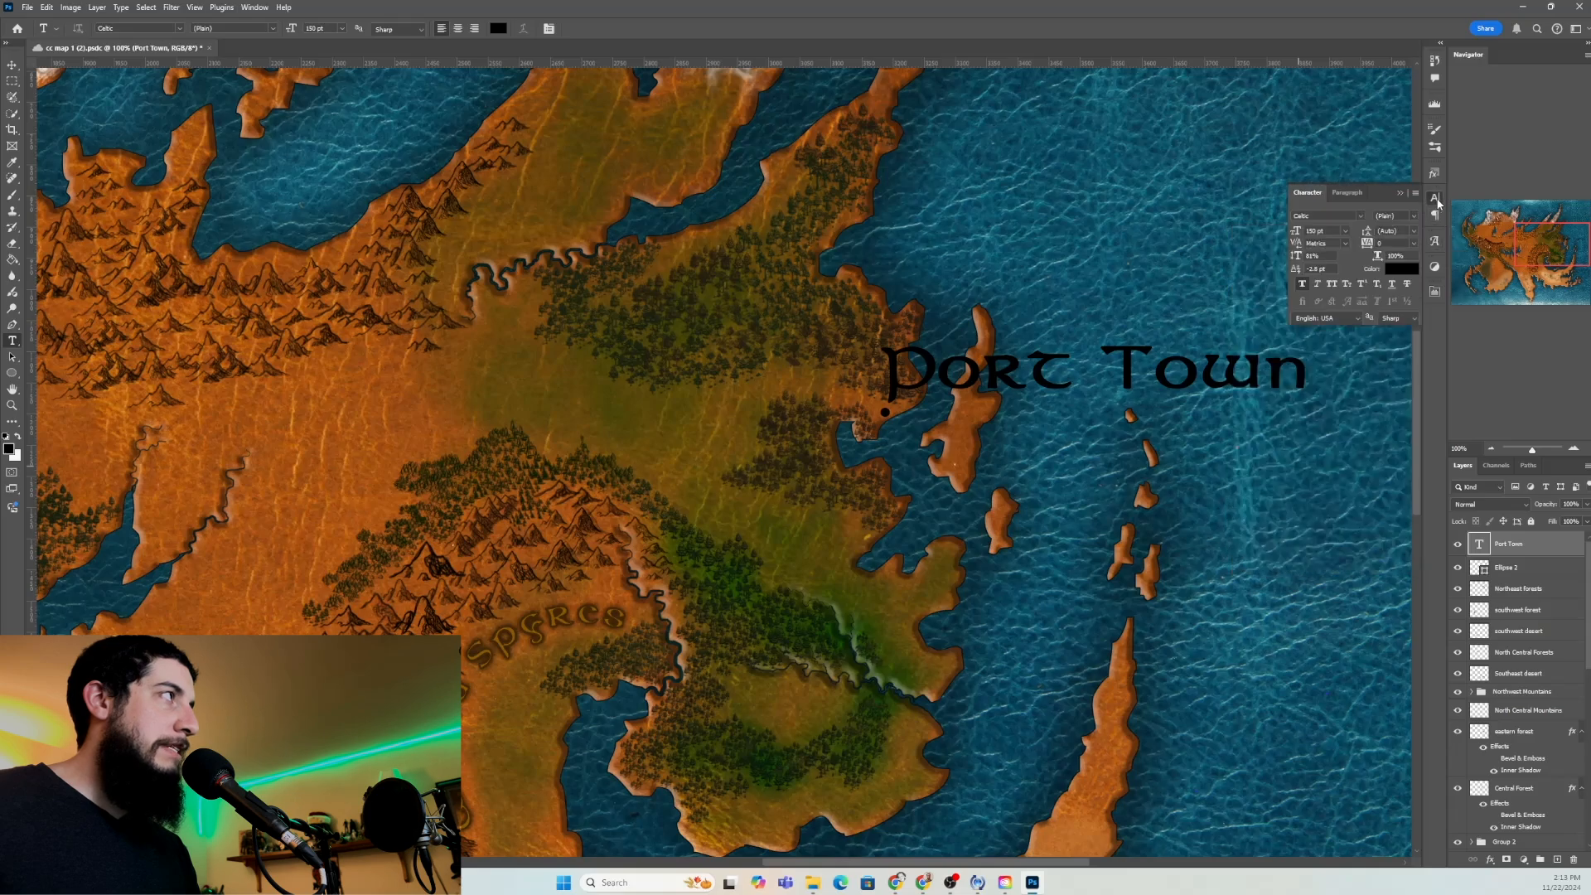
{"action": "left_click", "coordinate": [1346, 236]}
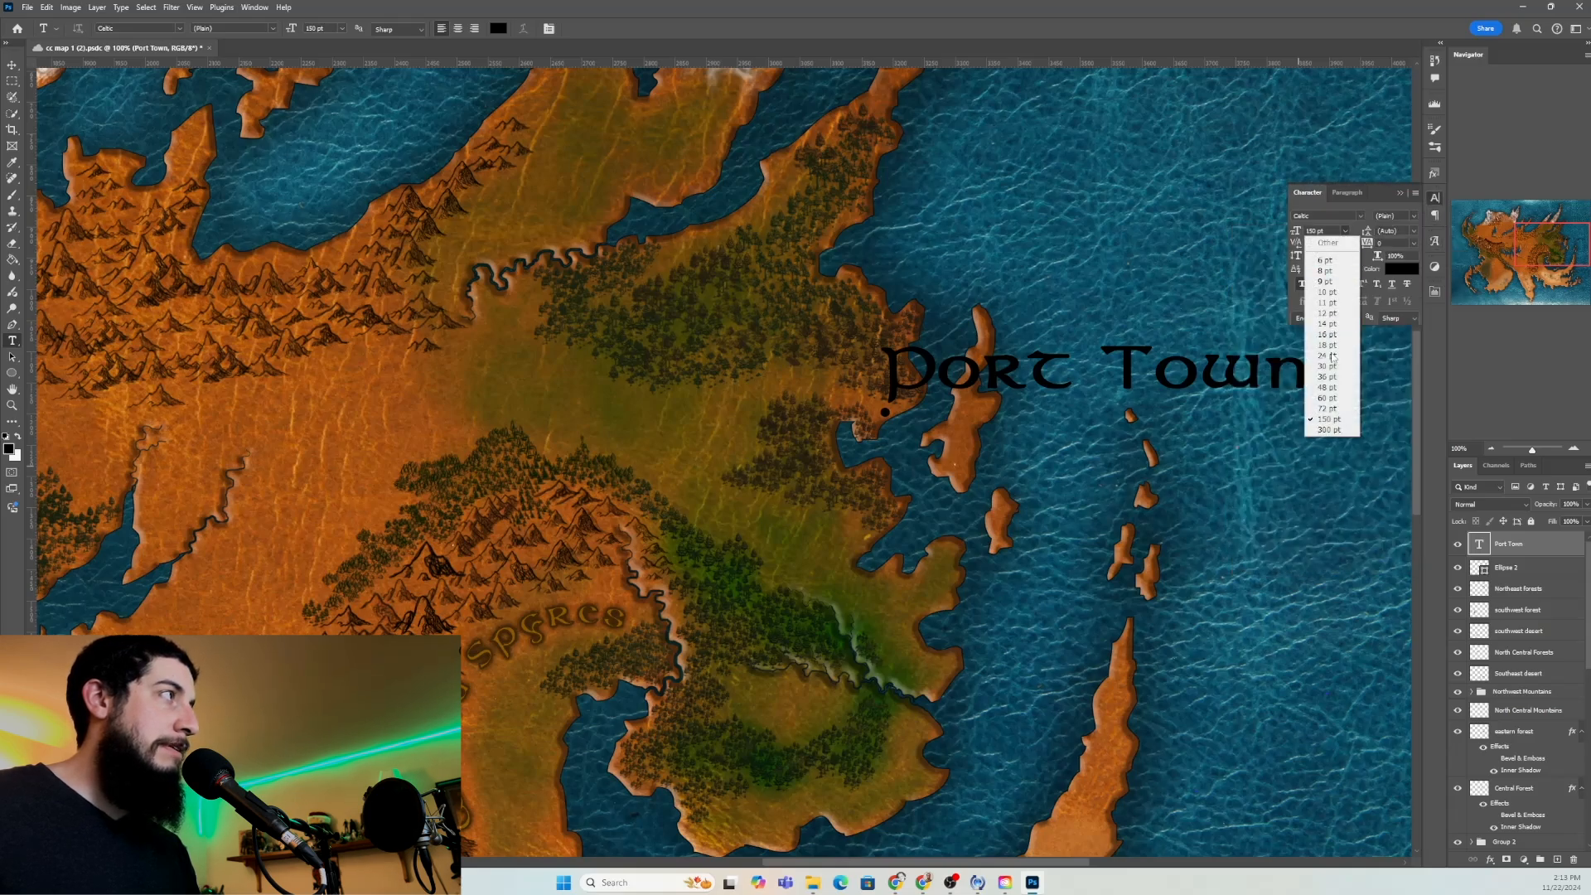
{"action": "left_click", "coordinate": [1330, 388]}
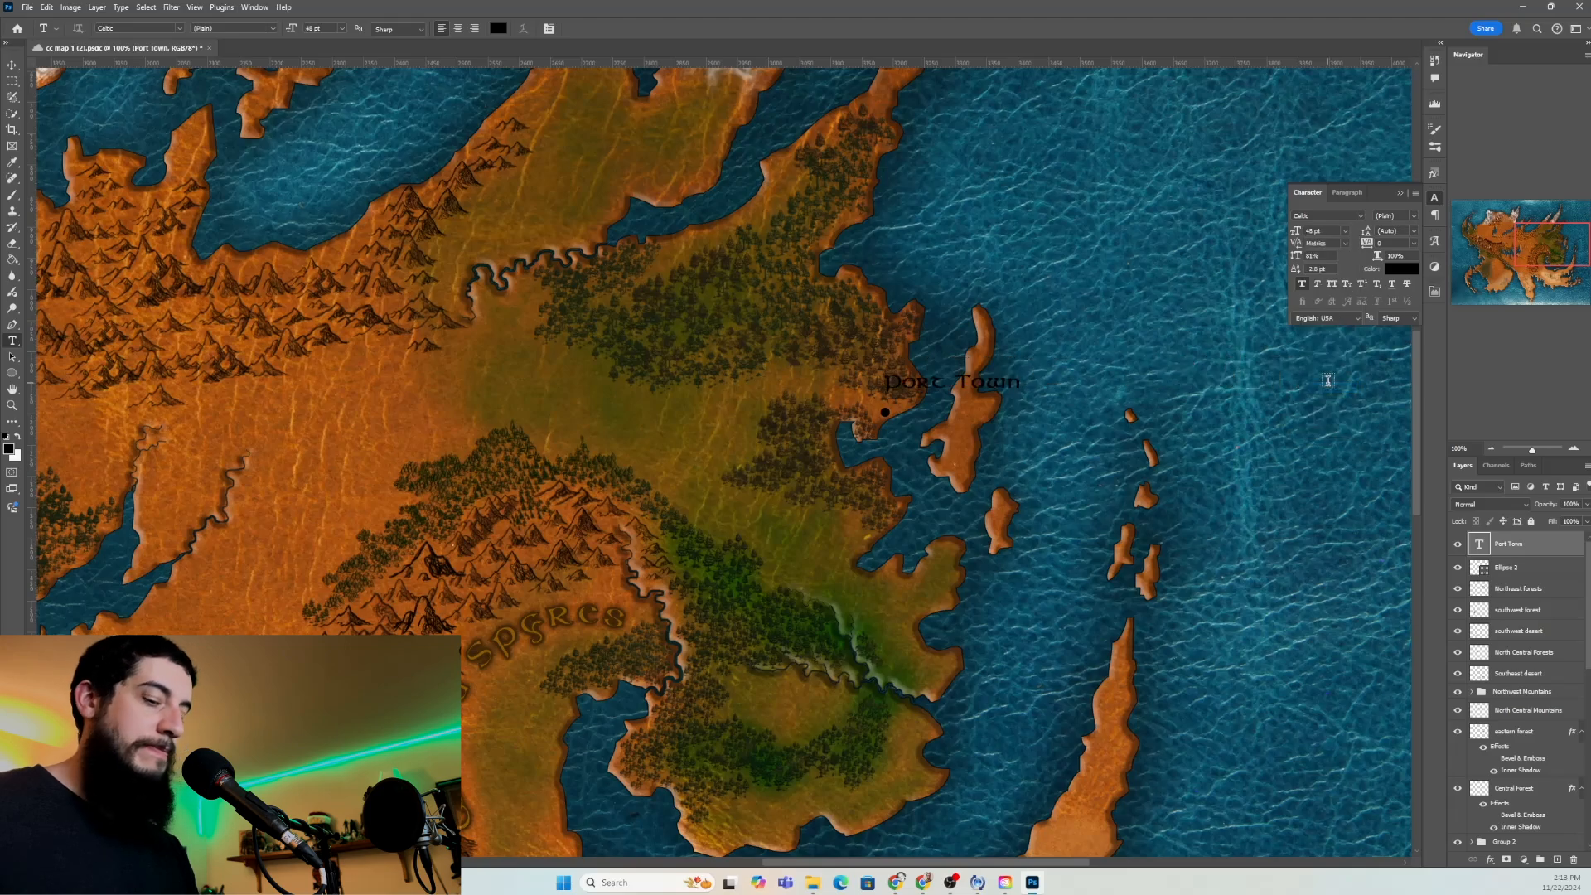
{"action": "key", "text": "v"}
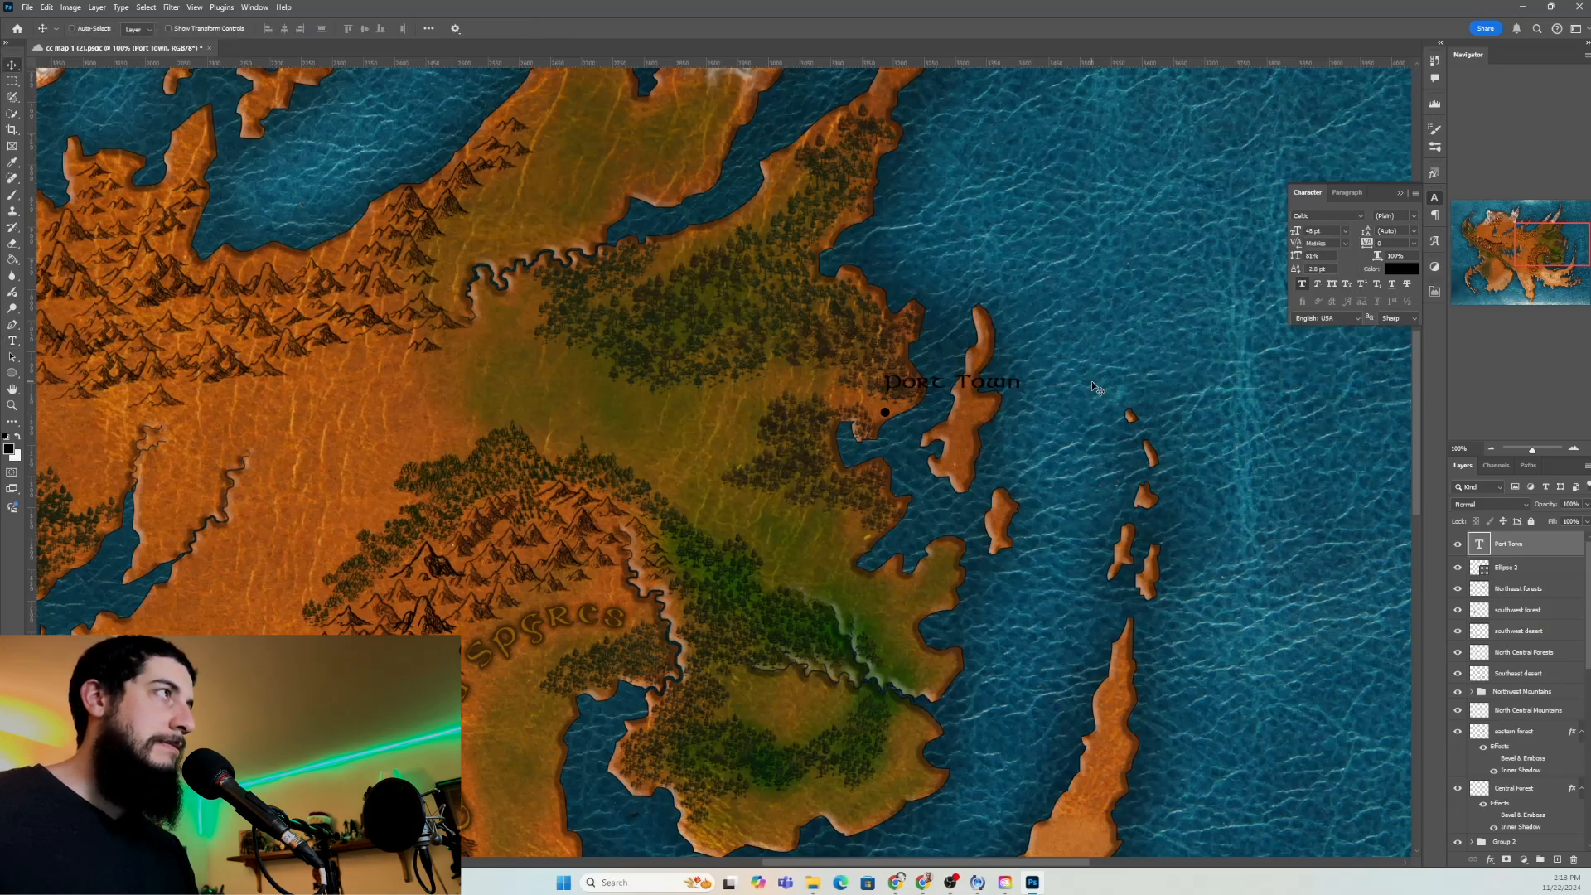
{"action": "left_click_drag", "start_coordinate": [1036, 390], "coordinate": [975, 398]}
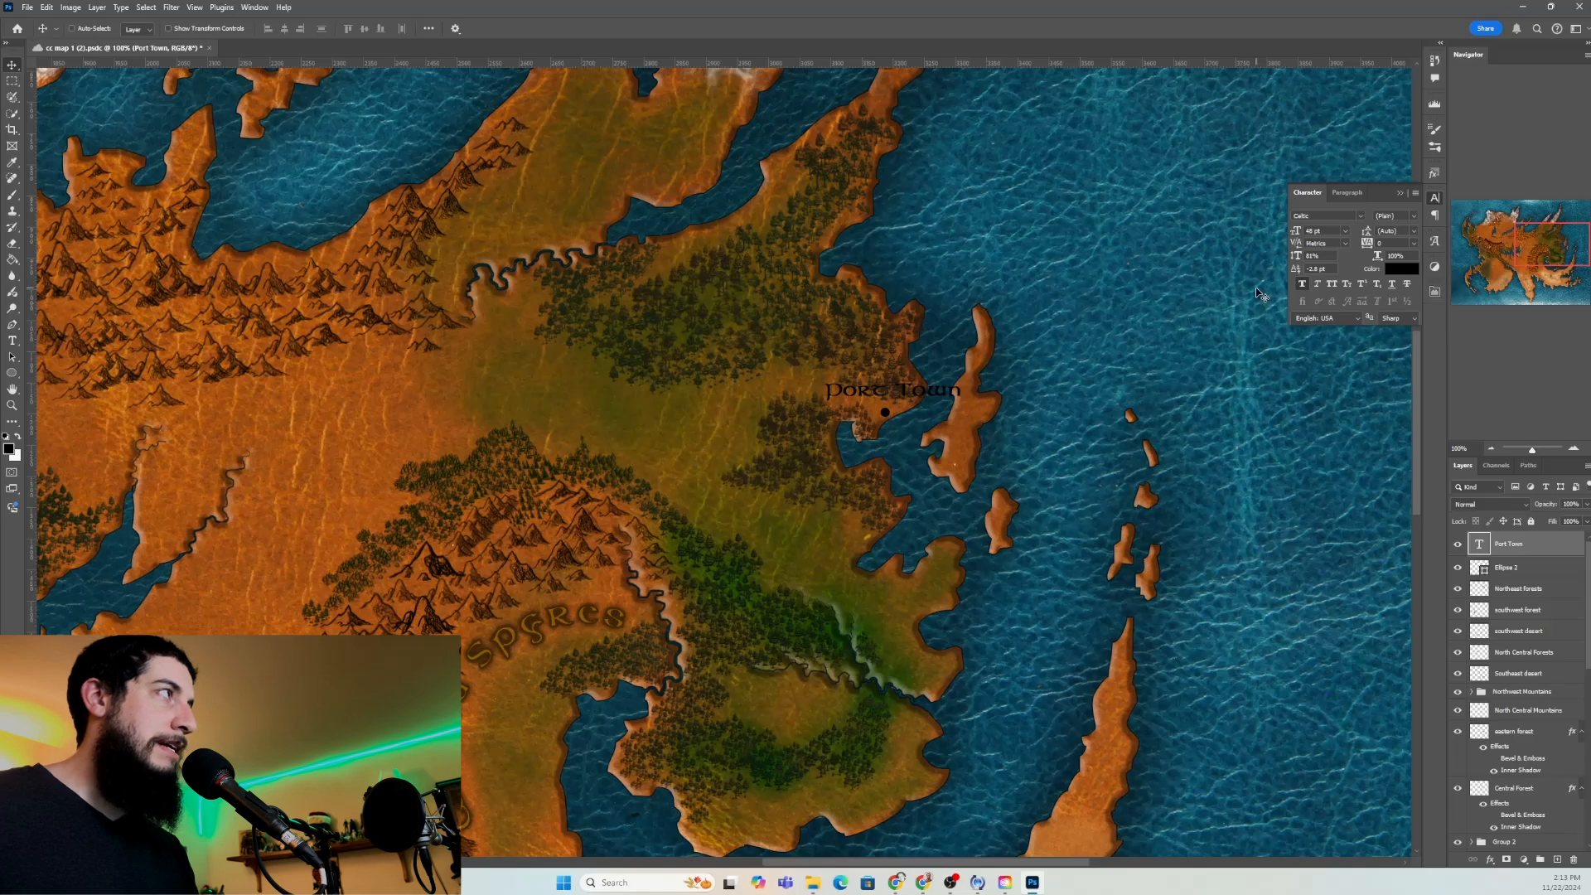
Set the "Port Town" label's font size to 36 pt and centre the text above the town marker
{"action": "left_click", "coordinate": [1346, 232]}
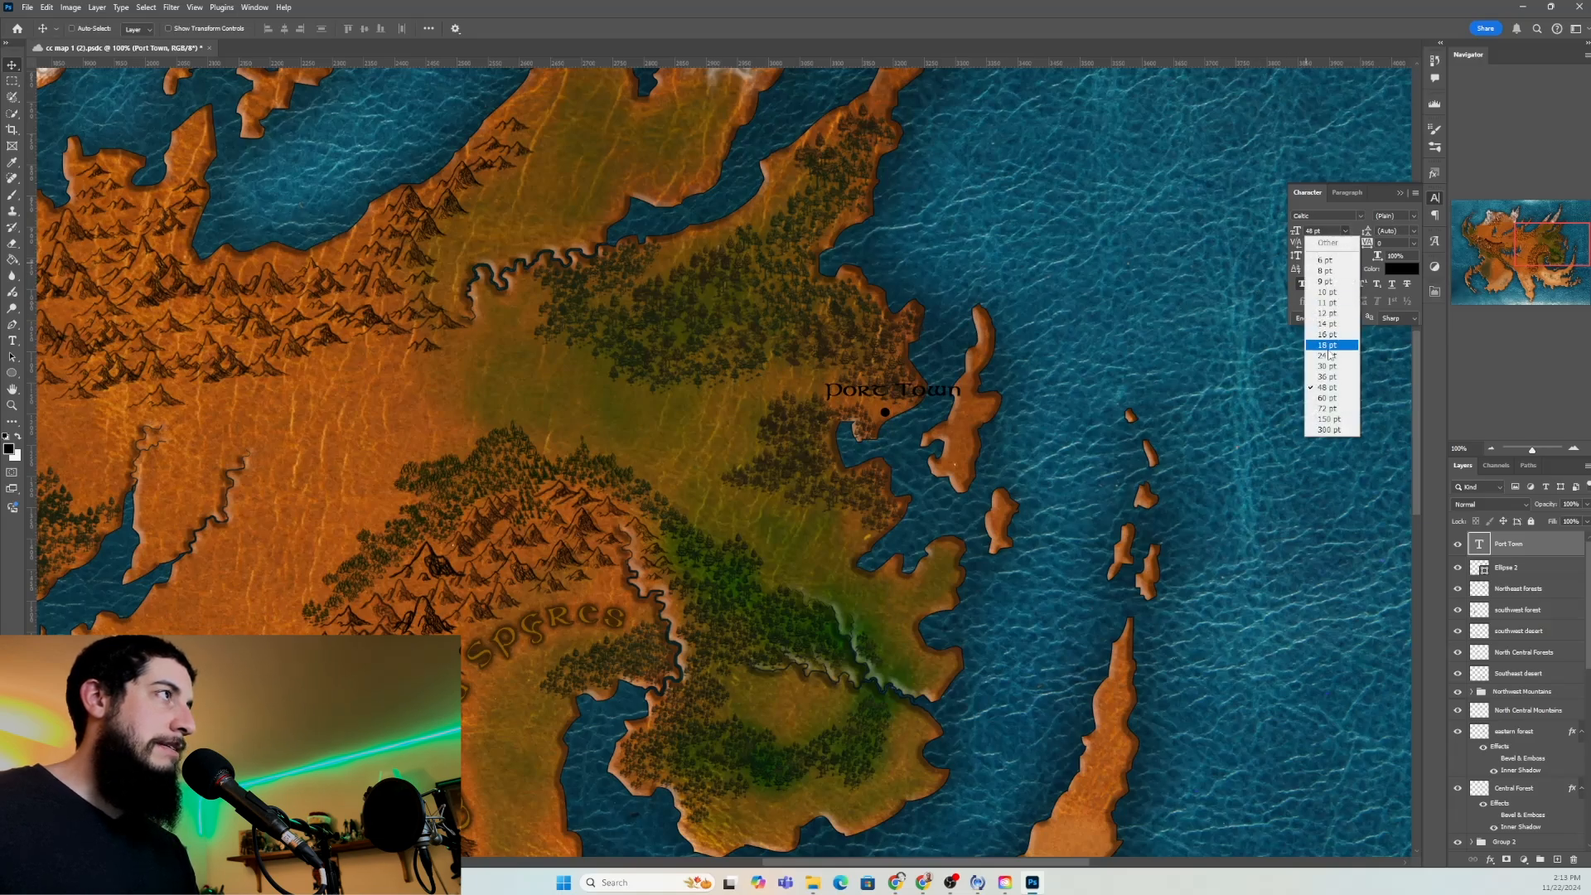
{"action": "left_click", "coordinate": [1327, 378]}
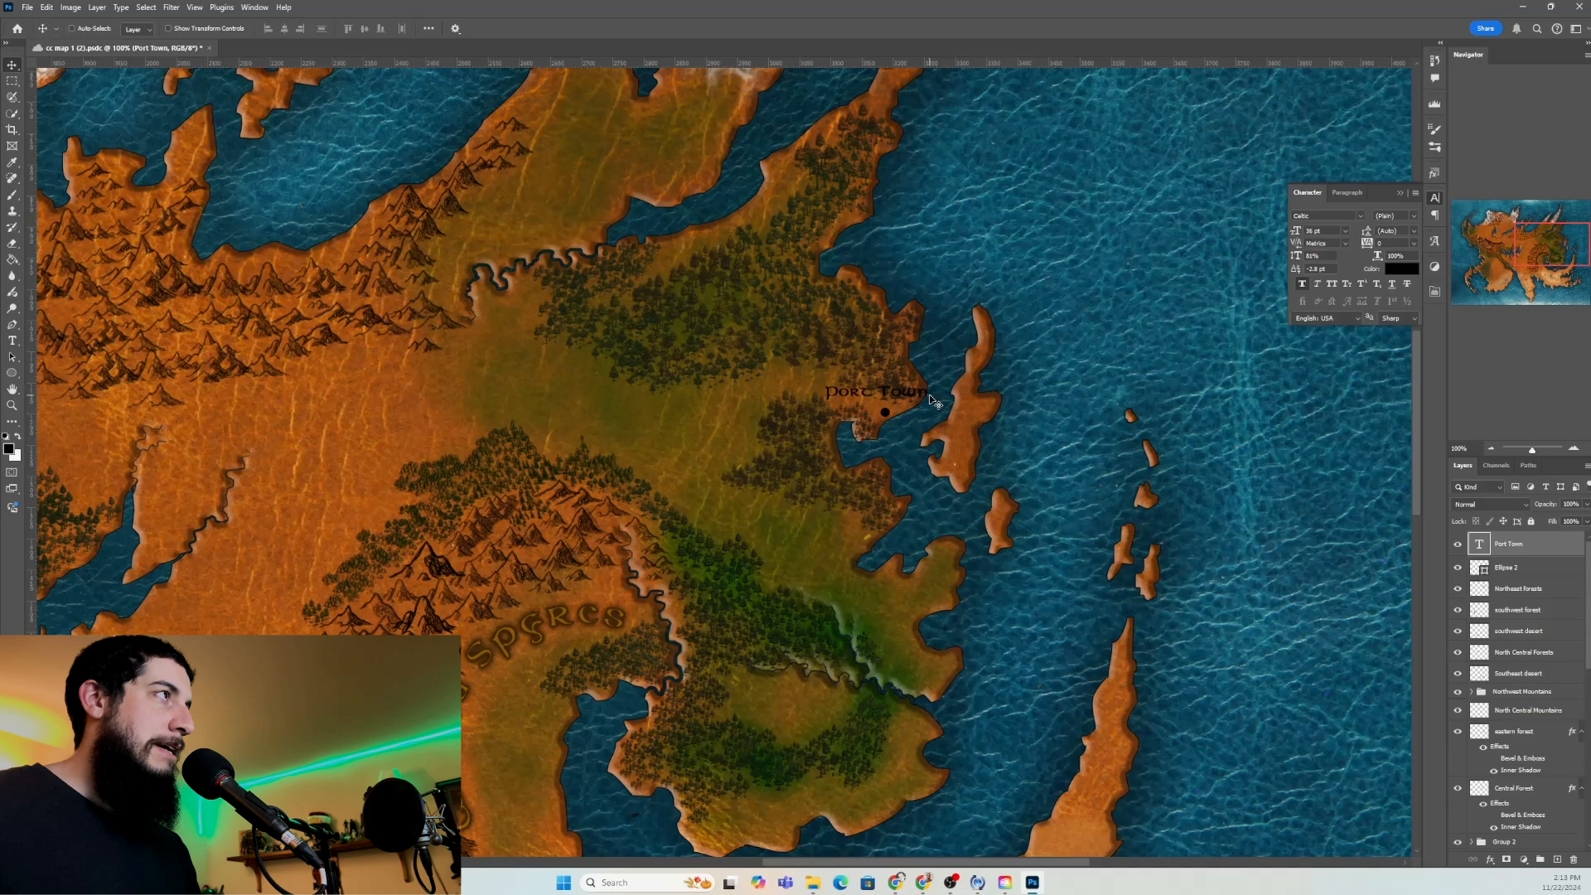
{"action": "left_click_drag", "start_coordinate": [930, 401], "coordinate": [941, 403]}
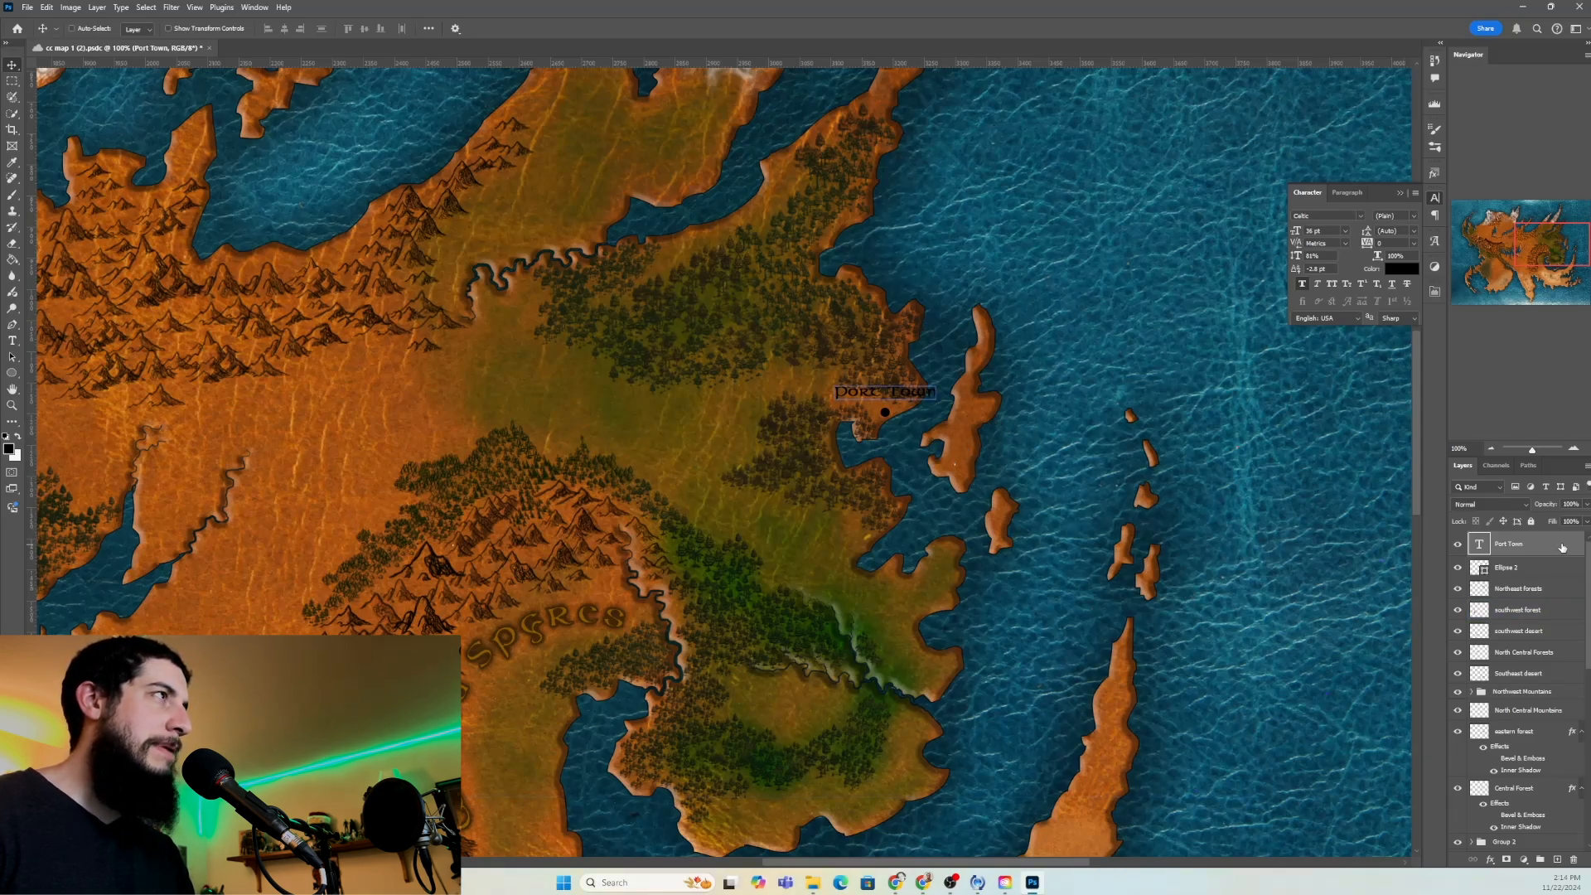
Add an Outer Glow effect to the "Port Town" text layer and set the glow colour to white
{"action": "double_click", "coordinate": [1563, 548]}
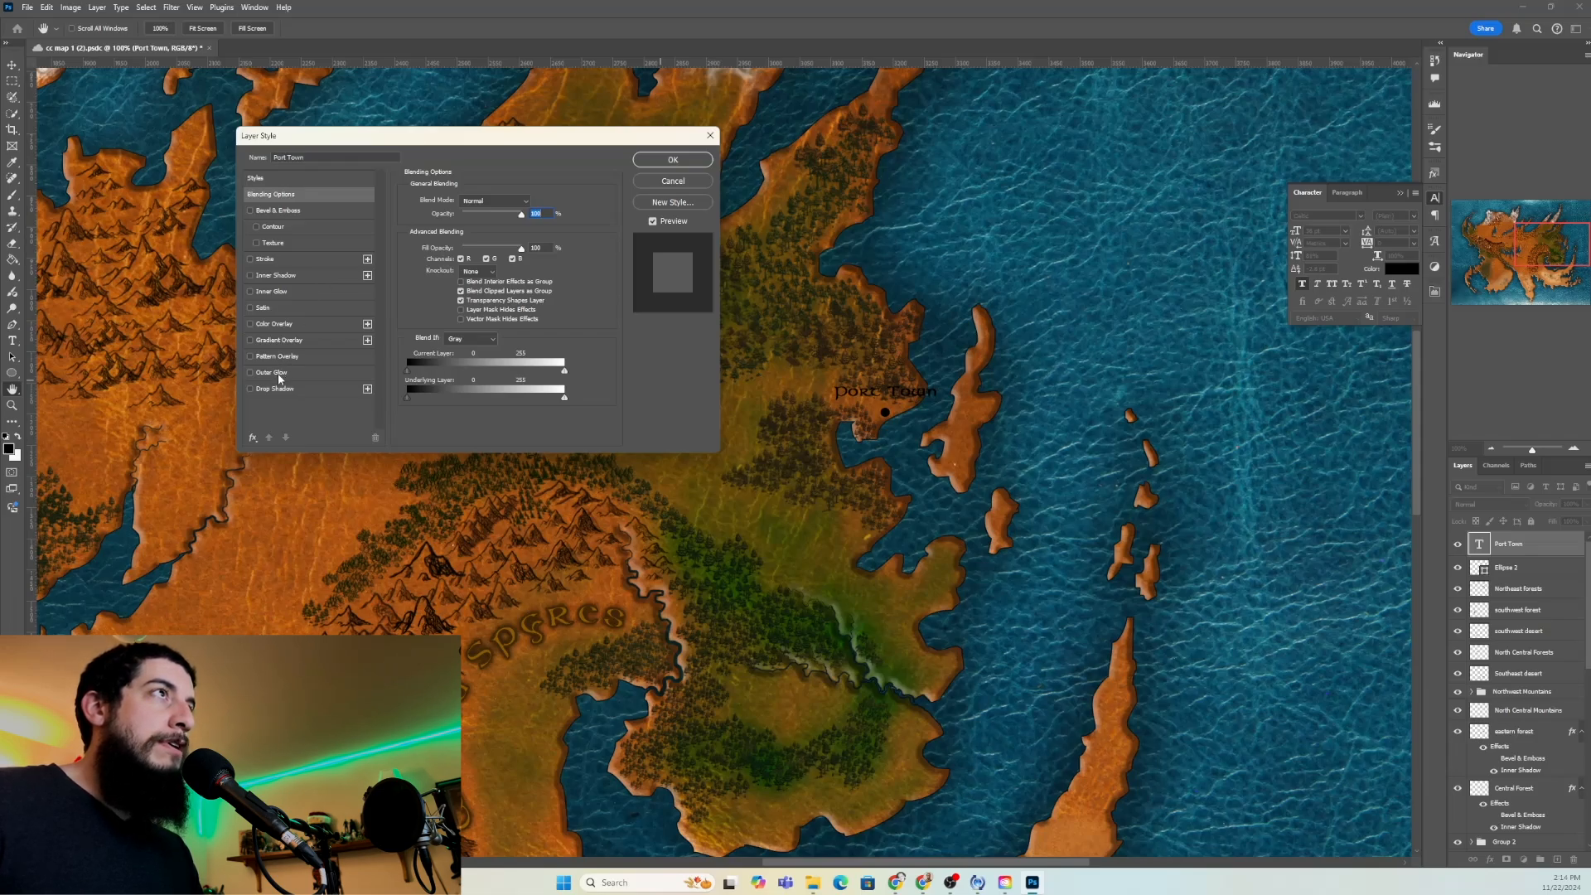
{"action": "left_click", "coordinate": [253, 438]}
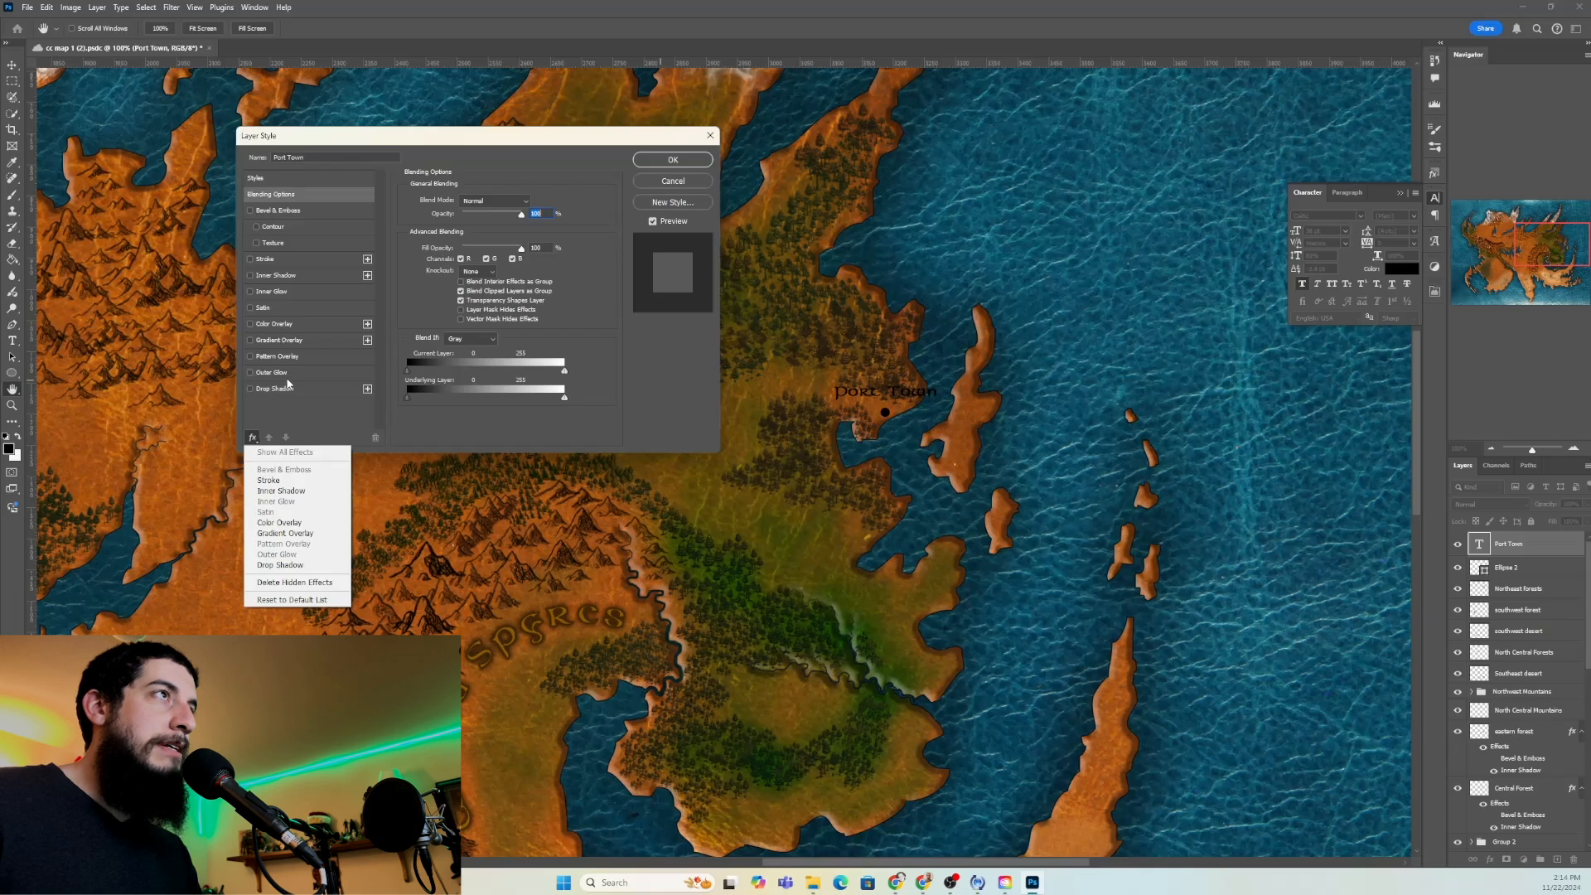
{"action": "left_click", "coordinate": [291, 383]}
{"action": "left_click", "coordinate": [251, 373]}
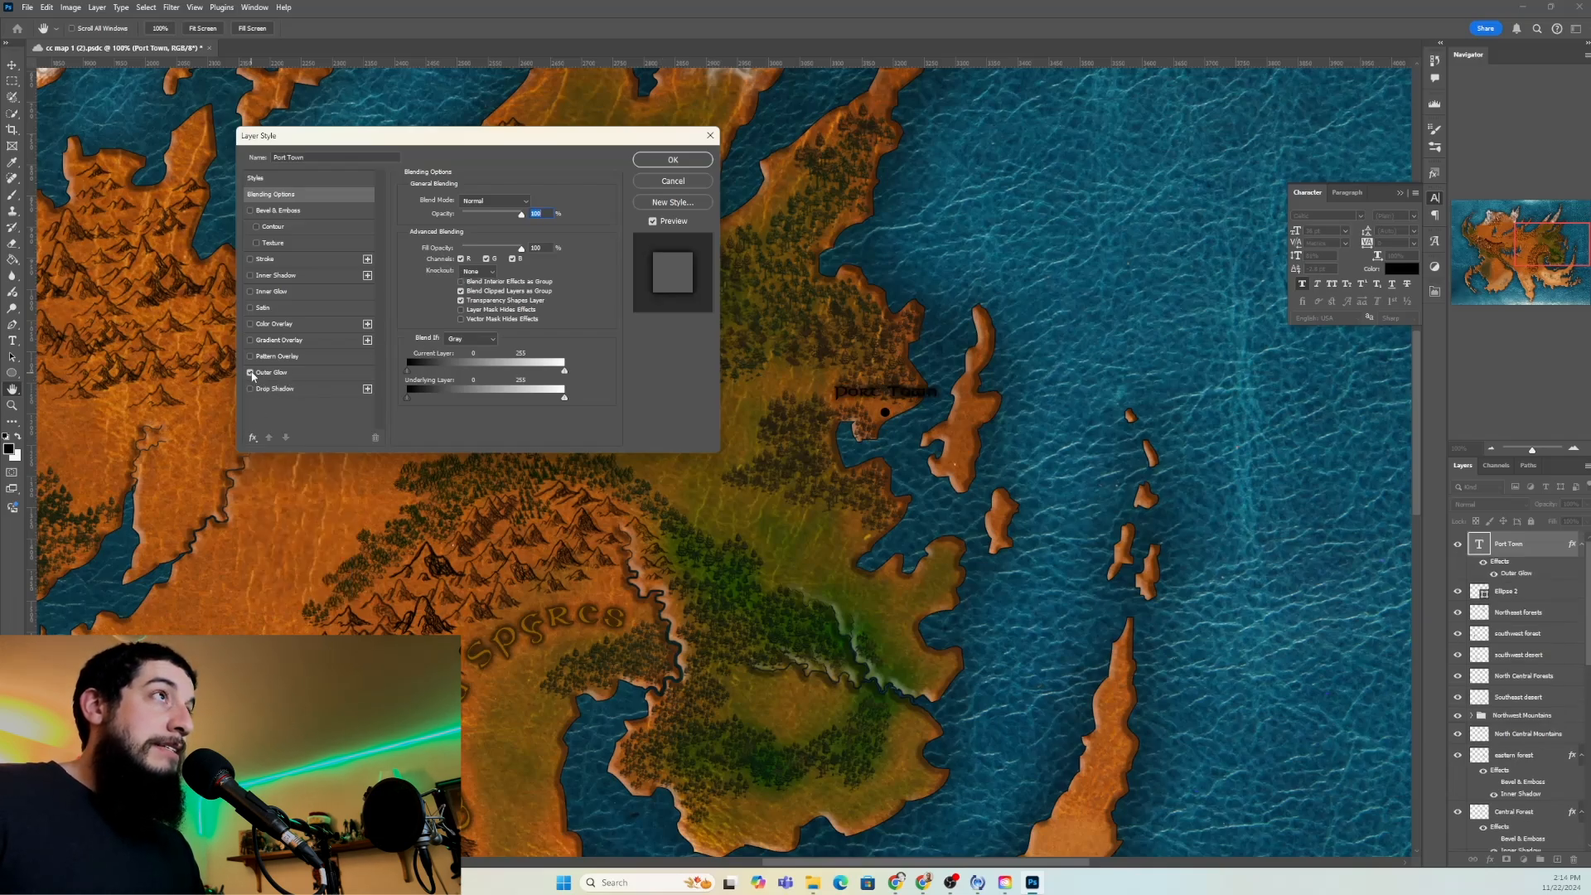
{"action": "left_click", "coordinate": [287, 377]}
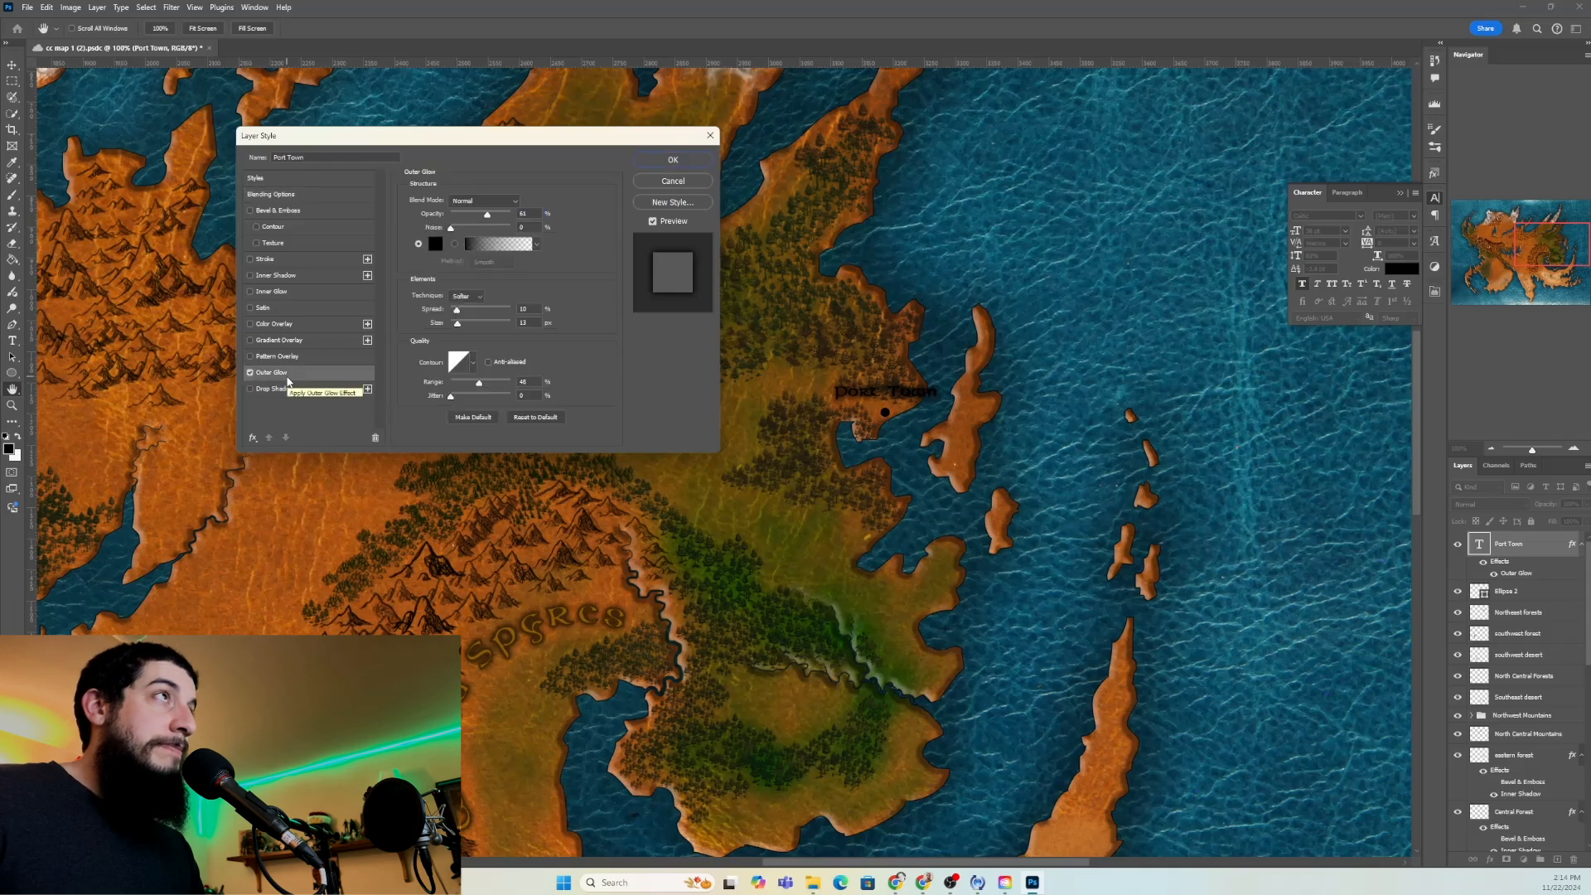
{"action": "left_click", "coordinate": [438, 246]}
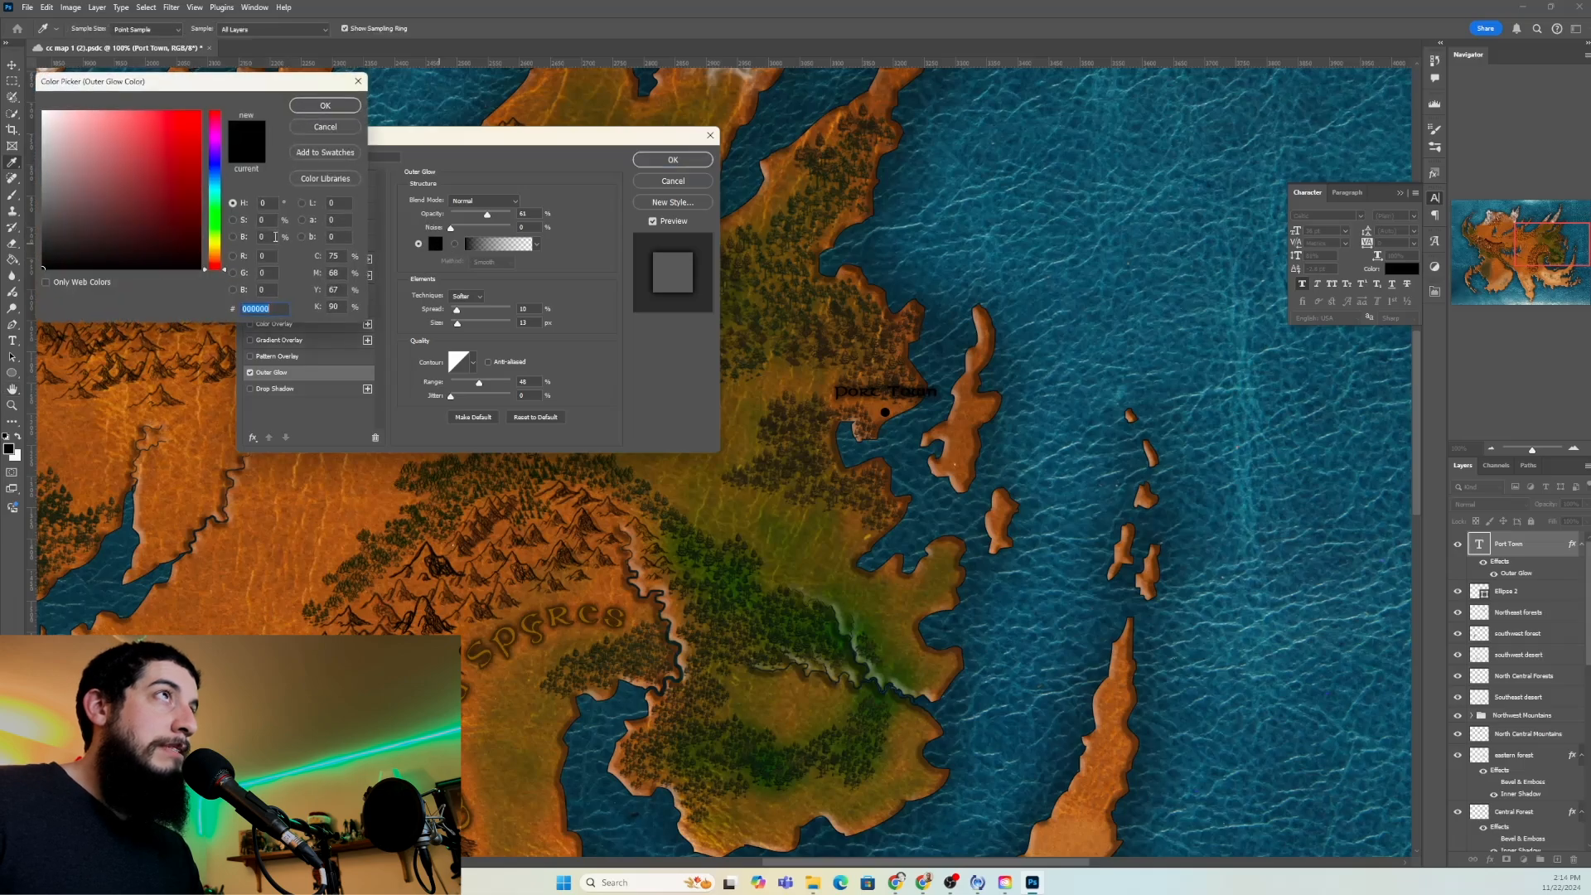
{"action": "left_click_drag", "start_coordinate": [98, 182], "coordinate": [30, 85]}
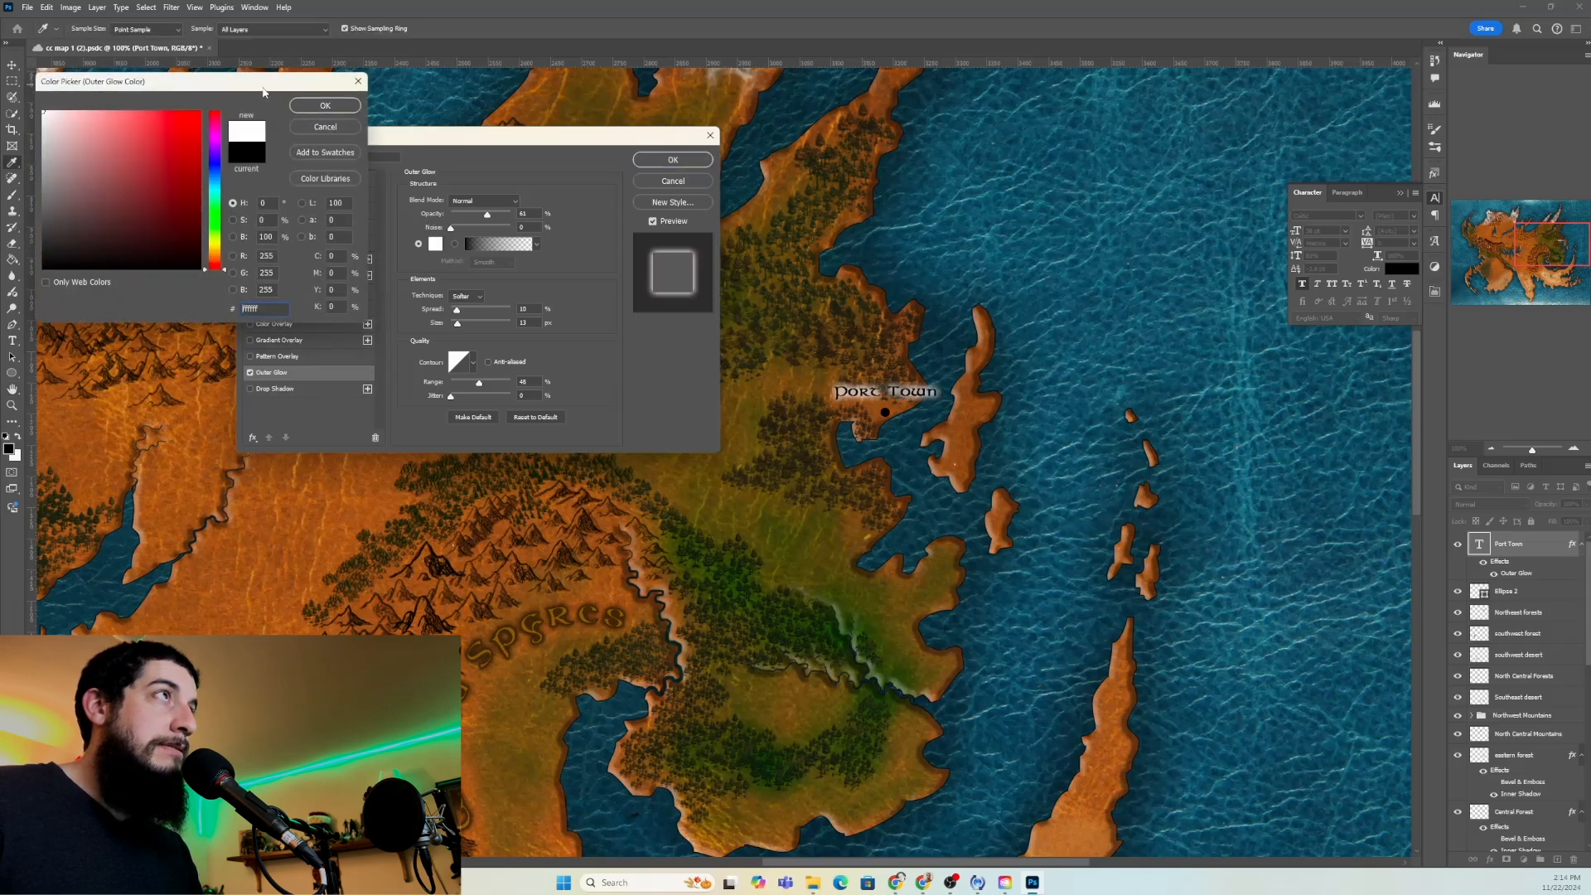
{"action": "left_click", "coordinate": [325, 106]}
Lower the label's outer glow opacity to just under 50%, raise its spread slightly, and apply the style
{"action": "left_click_drag", "start_coordinate": [488, 216], "coordinate": [481, 220]}
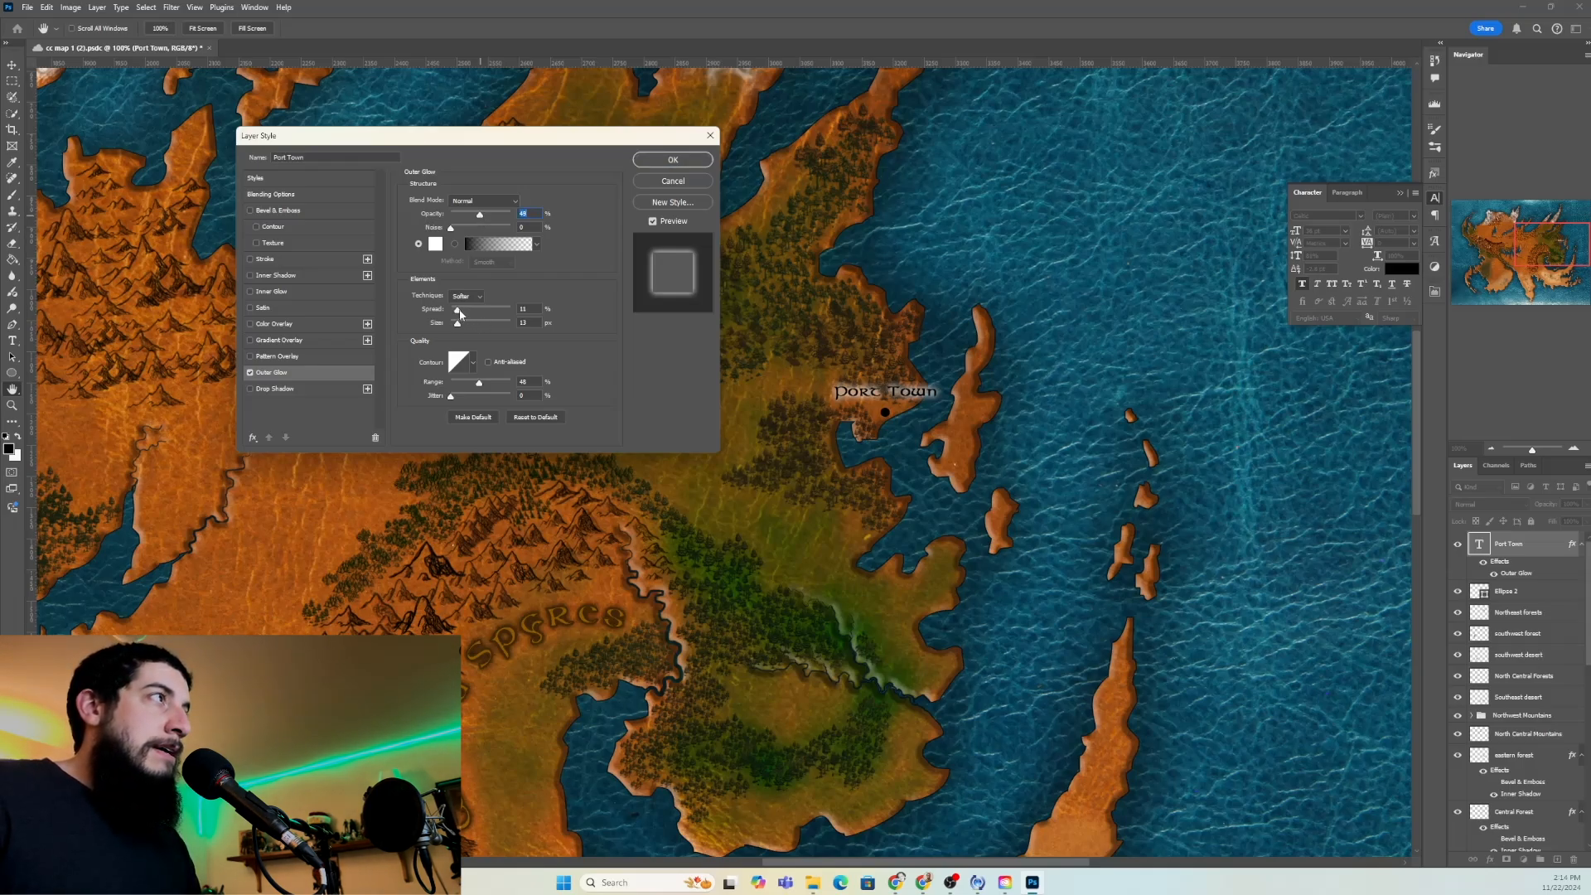
{"action": "left_click_drag", "start_coordinate": [458, 311], "coordinate": [461, 317]}
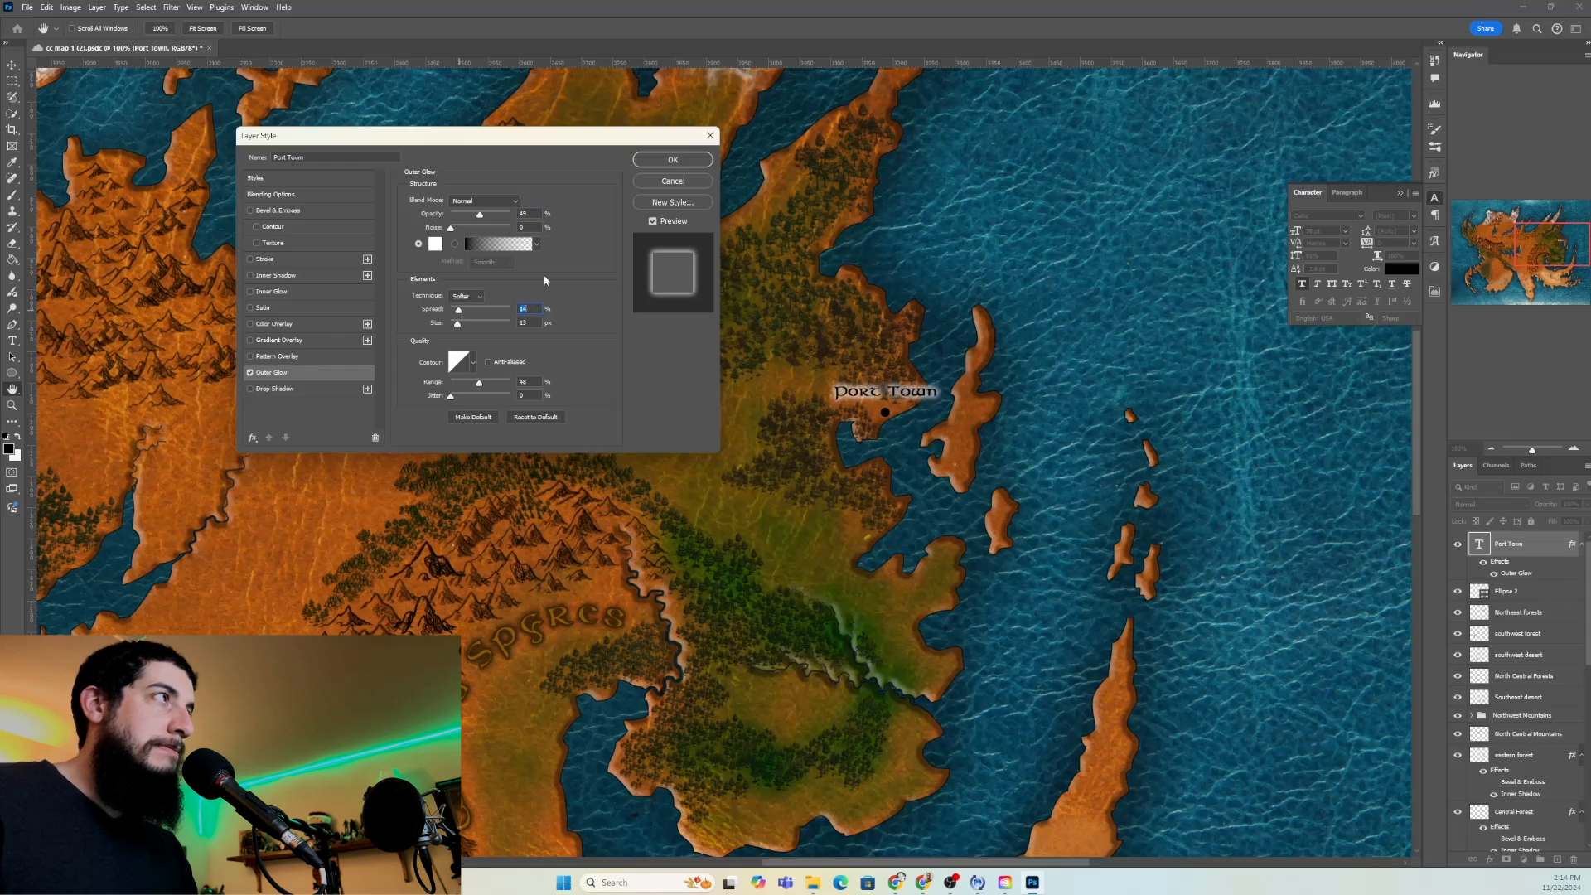
{"action": "left_click", "coordinate": [662, 161]}
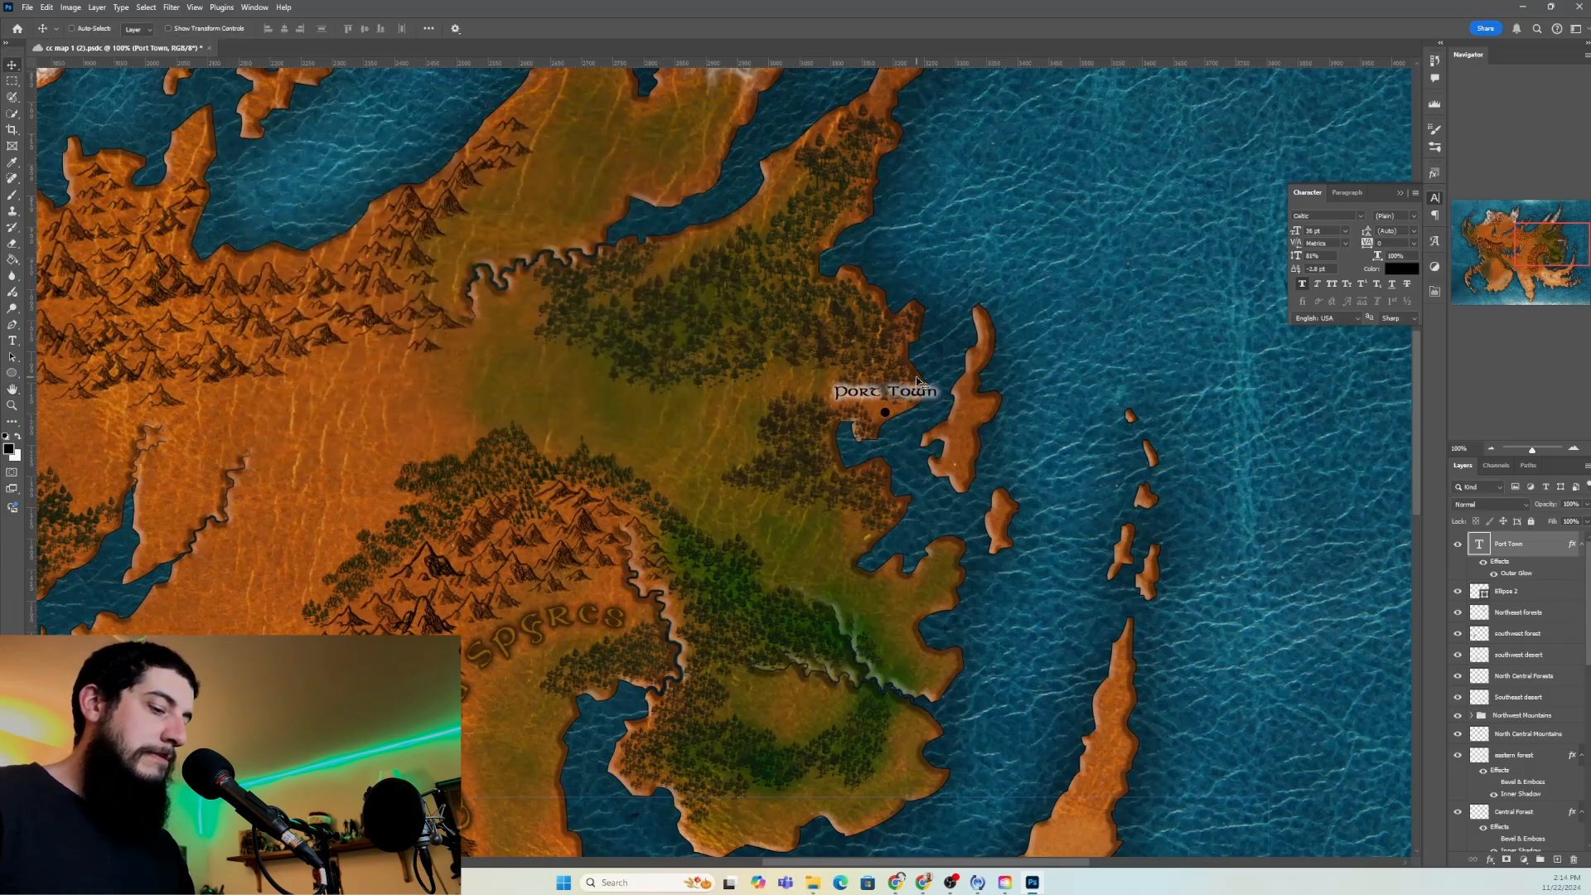
Nudge the "Port Town" label slightly down, closer to the town marker
{"action": "key", "text": "Down"}
{"action": "key", "text": "Down"}
{"action": "key", "text": "Down"}
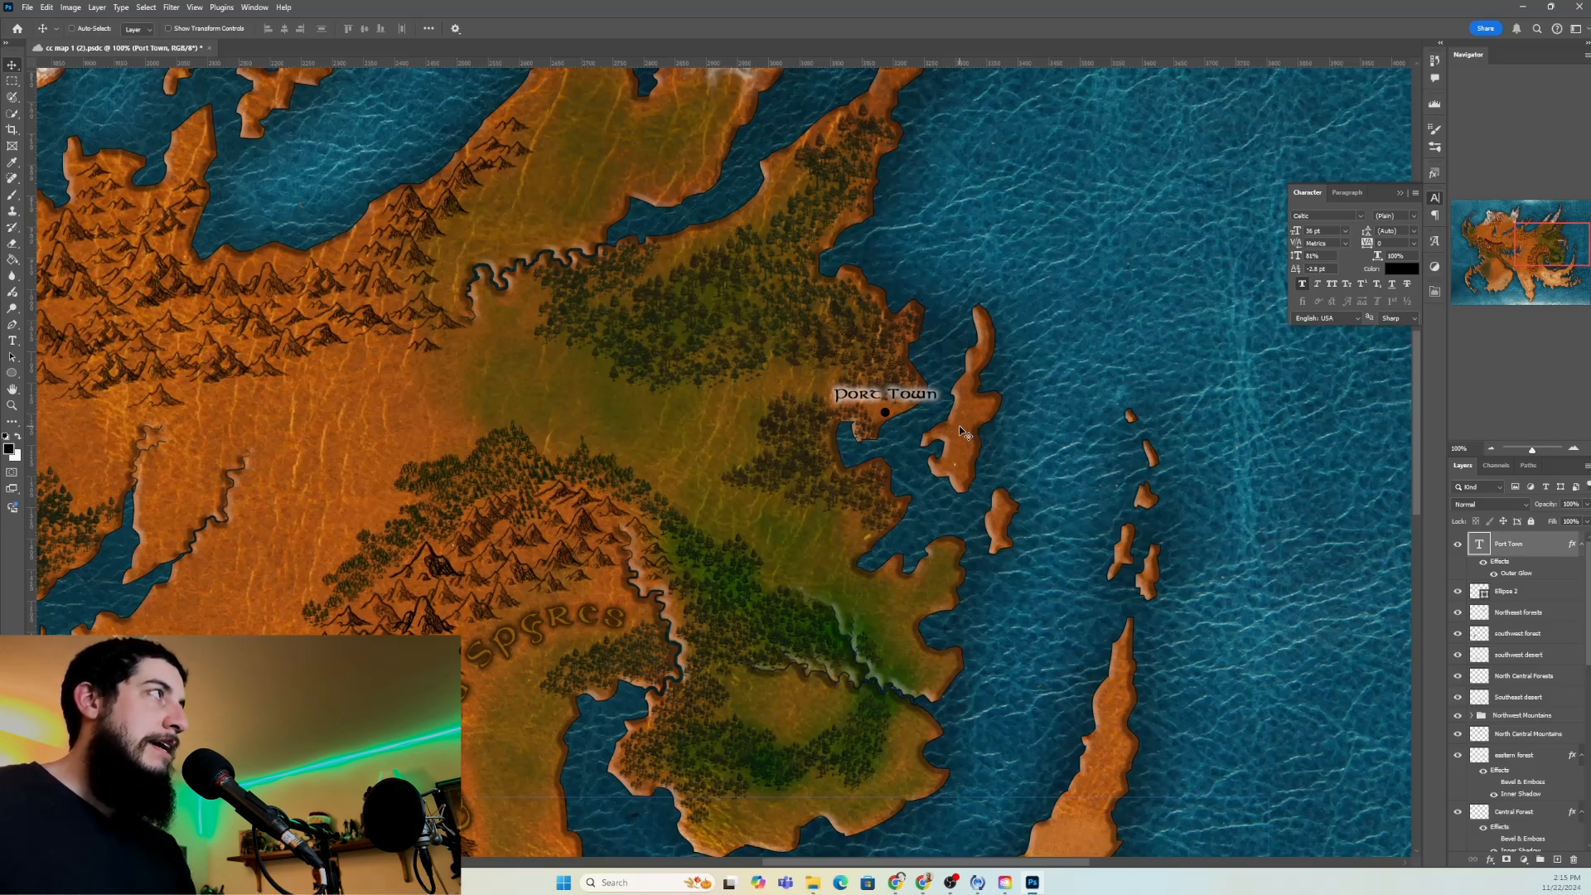
Set the "Port Town" label's font size to 30 pt and nudge it right and down until centred closely above the marker
{"action": "left_click", "coordinate": [1346, 232]}
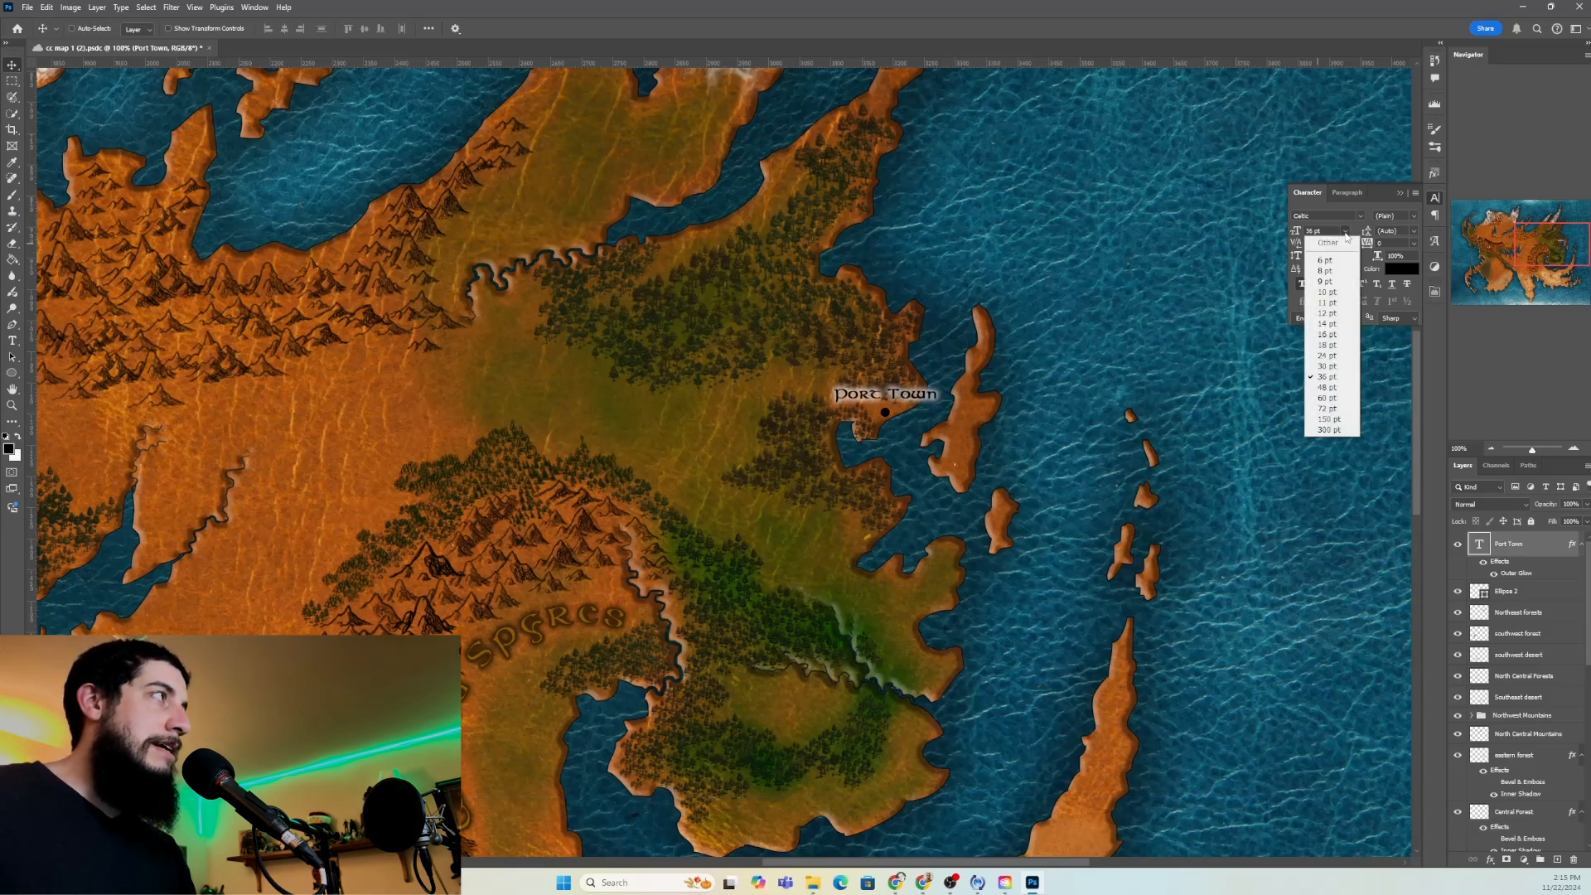
{"action": "left_click", "coordinate": [1332, 369]}
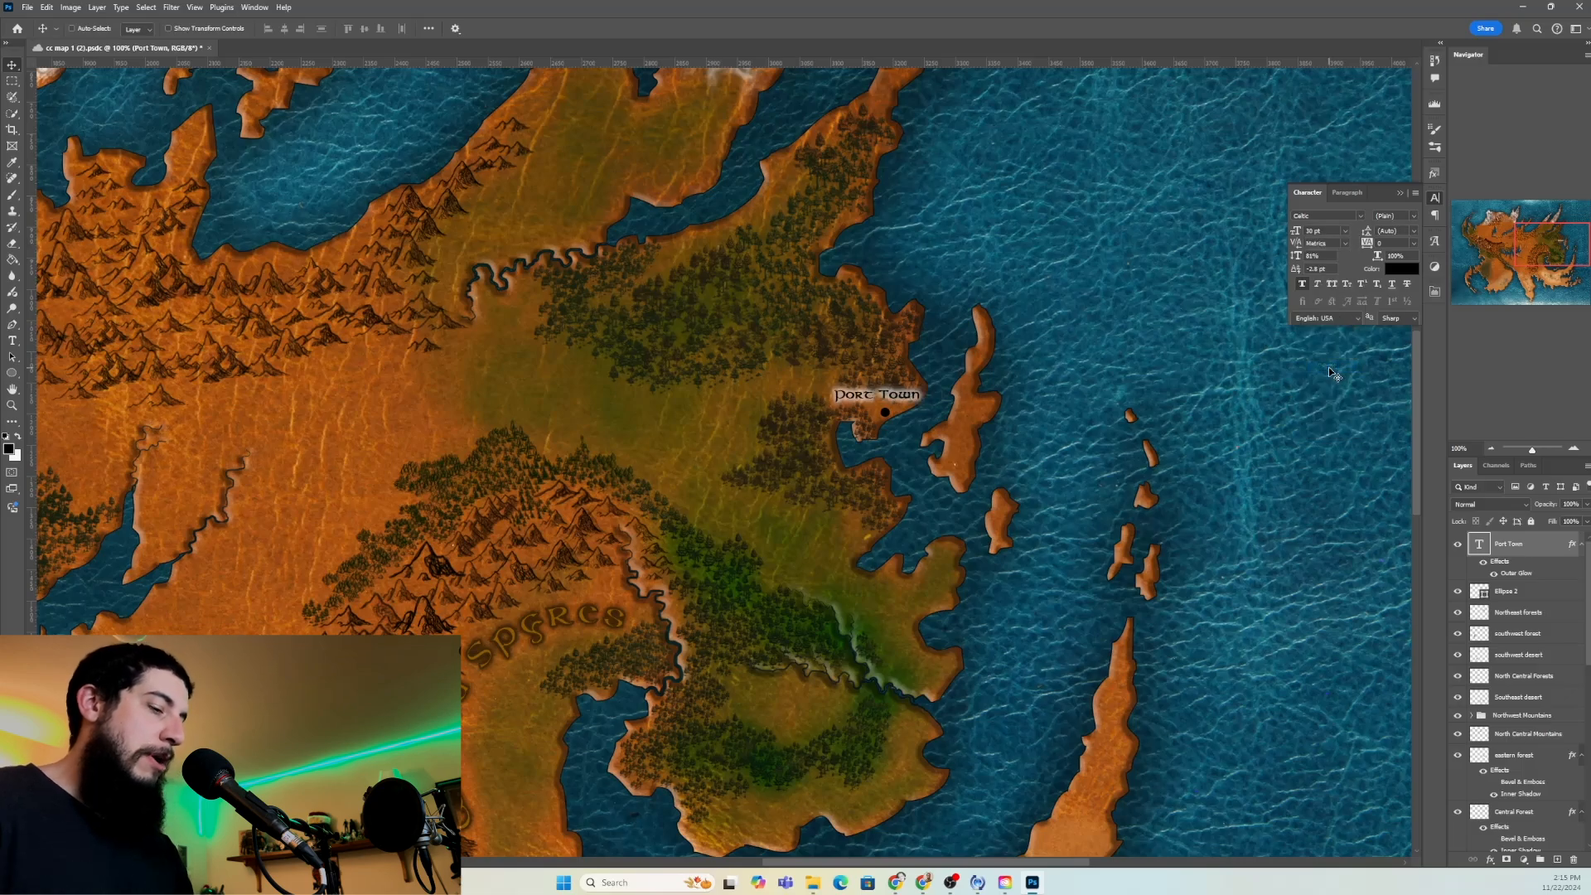
{"action": "key", "text": "Right"}
{"action": "key", "text": "Right"}
{"action": "key", "text": "Right"}
{"action": "key", "text": "Right"}
{"action": "key", "text": "Right"}
{"action": "key", "text": "Right"}
{"action": "key", "text": "Right"}
{"action": "key", "text": "Right"}
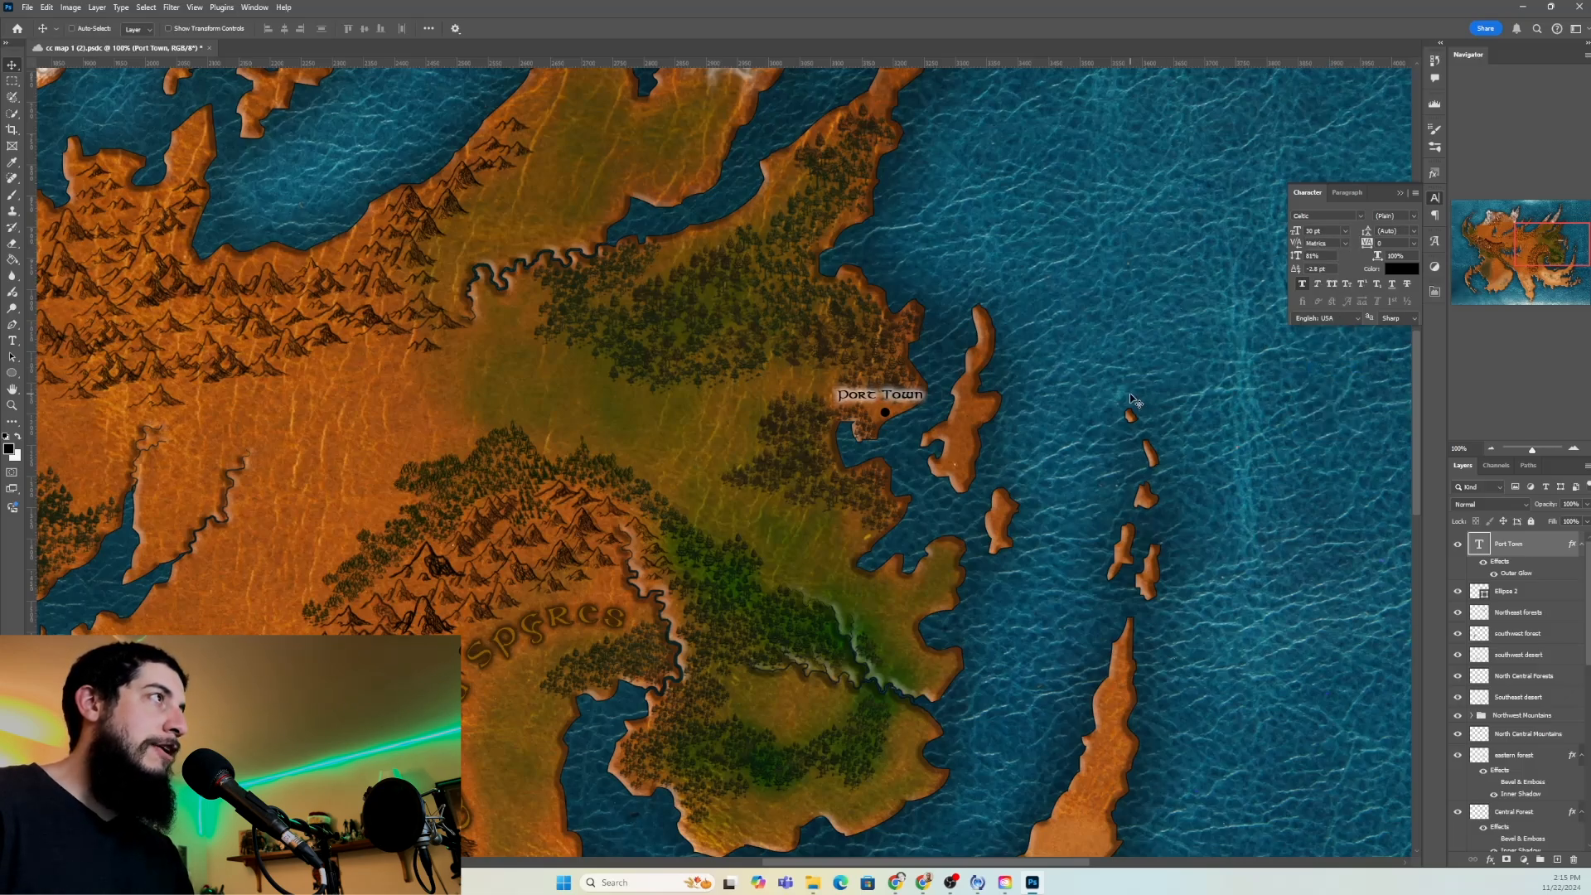
{"action": "key", "text": "Right"}
{"action": "key", "text": "Right"}
{"action": "key", "text": "Down"}
{"action": "key", "text": "Down"}
{"action": "key", "text": "Down"}
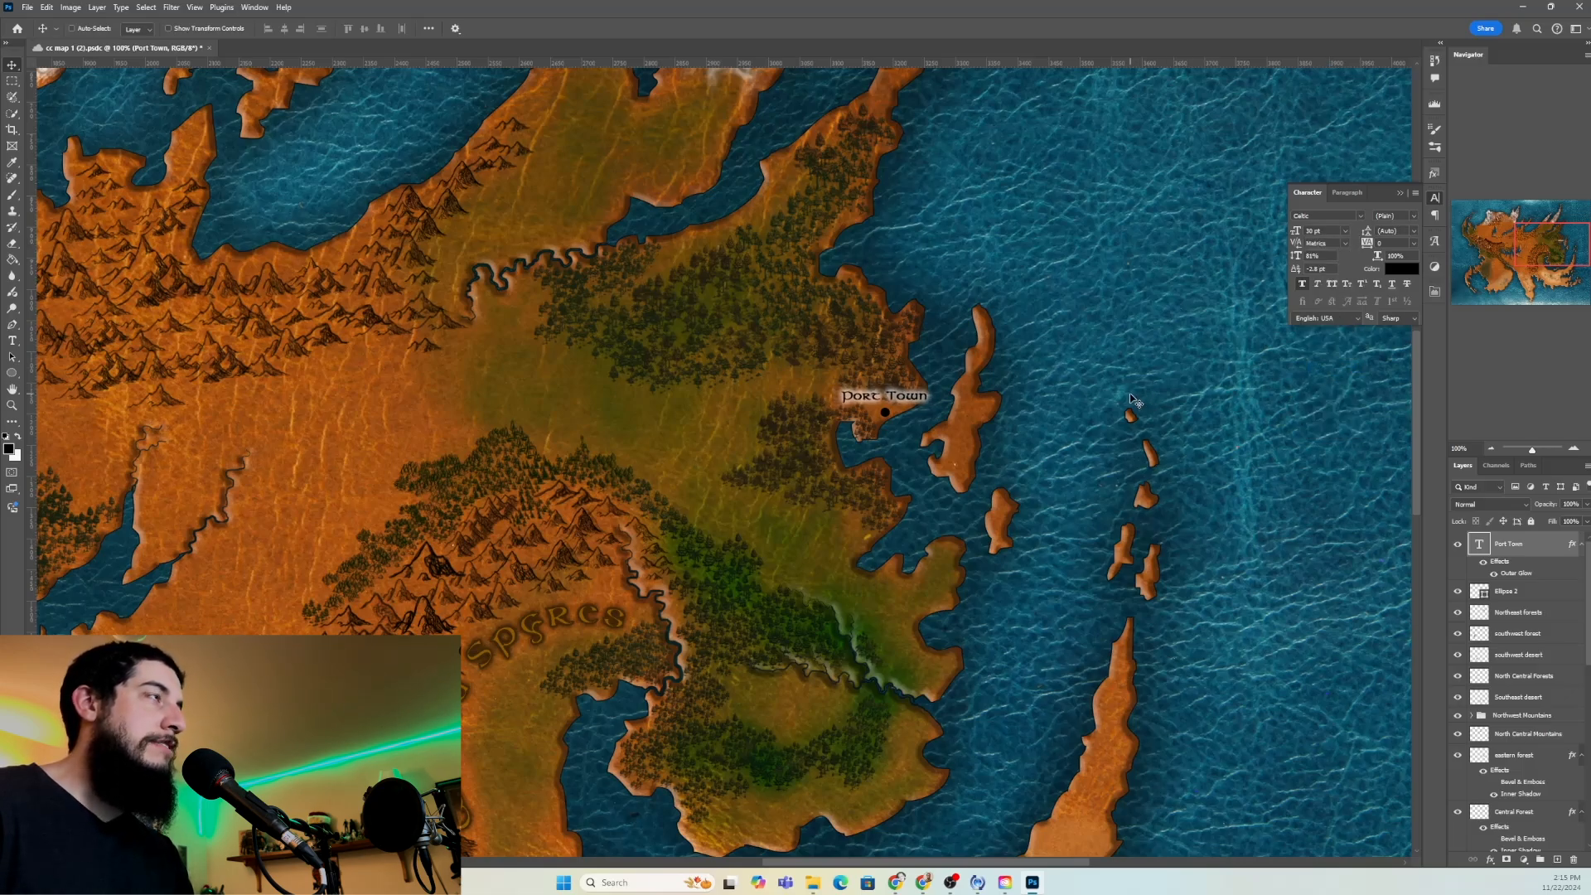
{"action": "key", "text": "Right"}
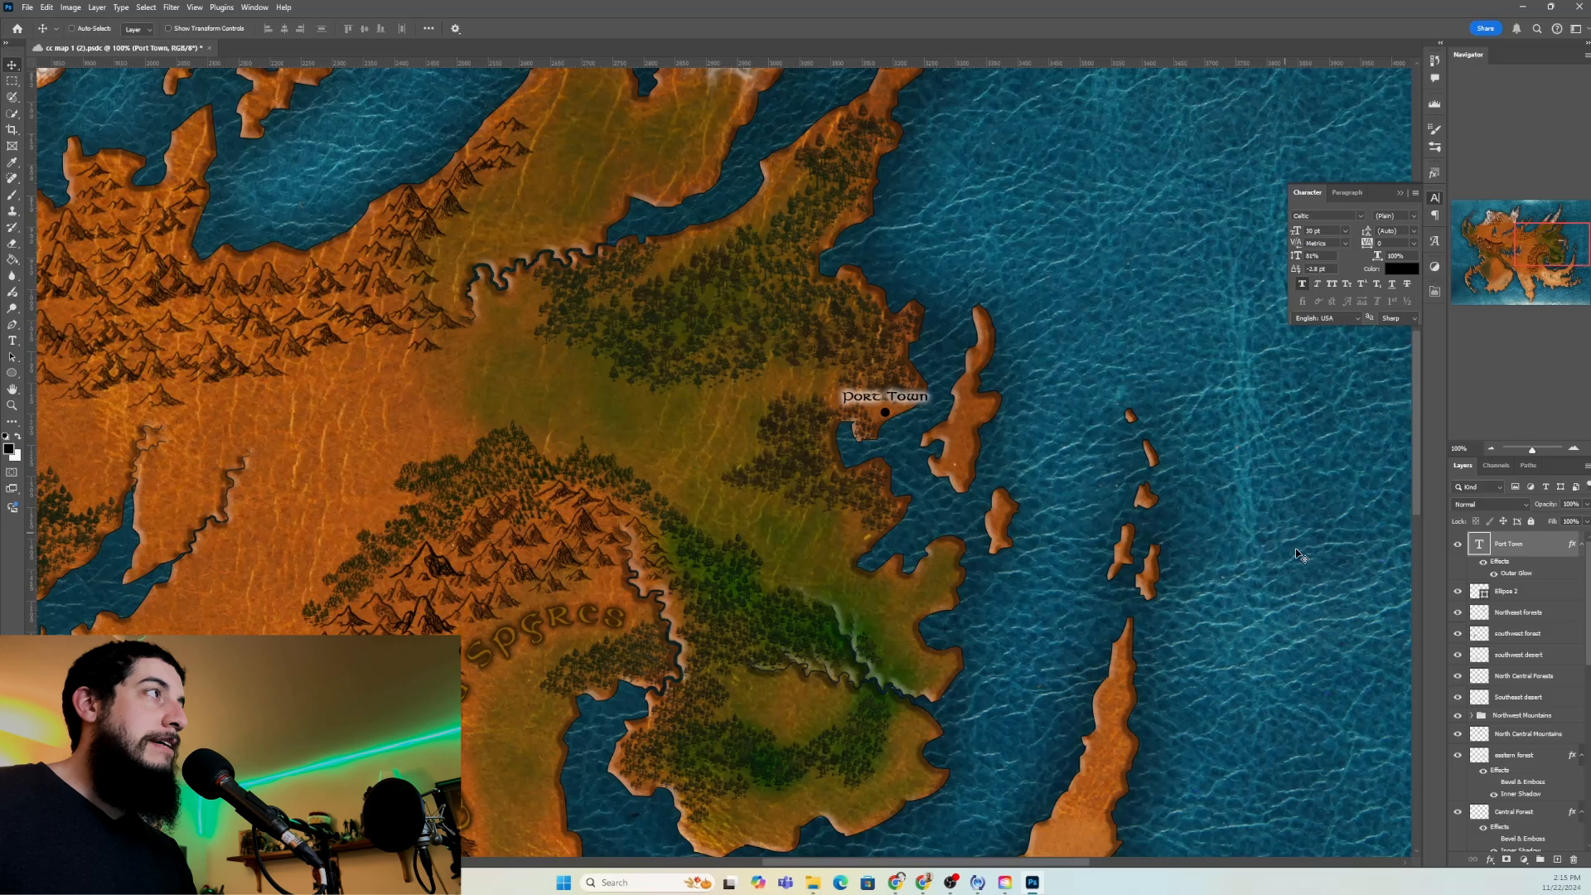
Hide the circular town marker's Ellipse 2 layer and add a new empty layer directly above it
{"action": "left_click", "coordinate": [1507, 653]}
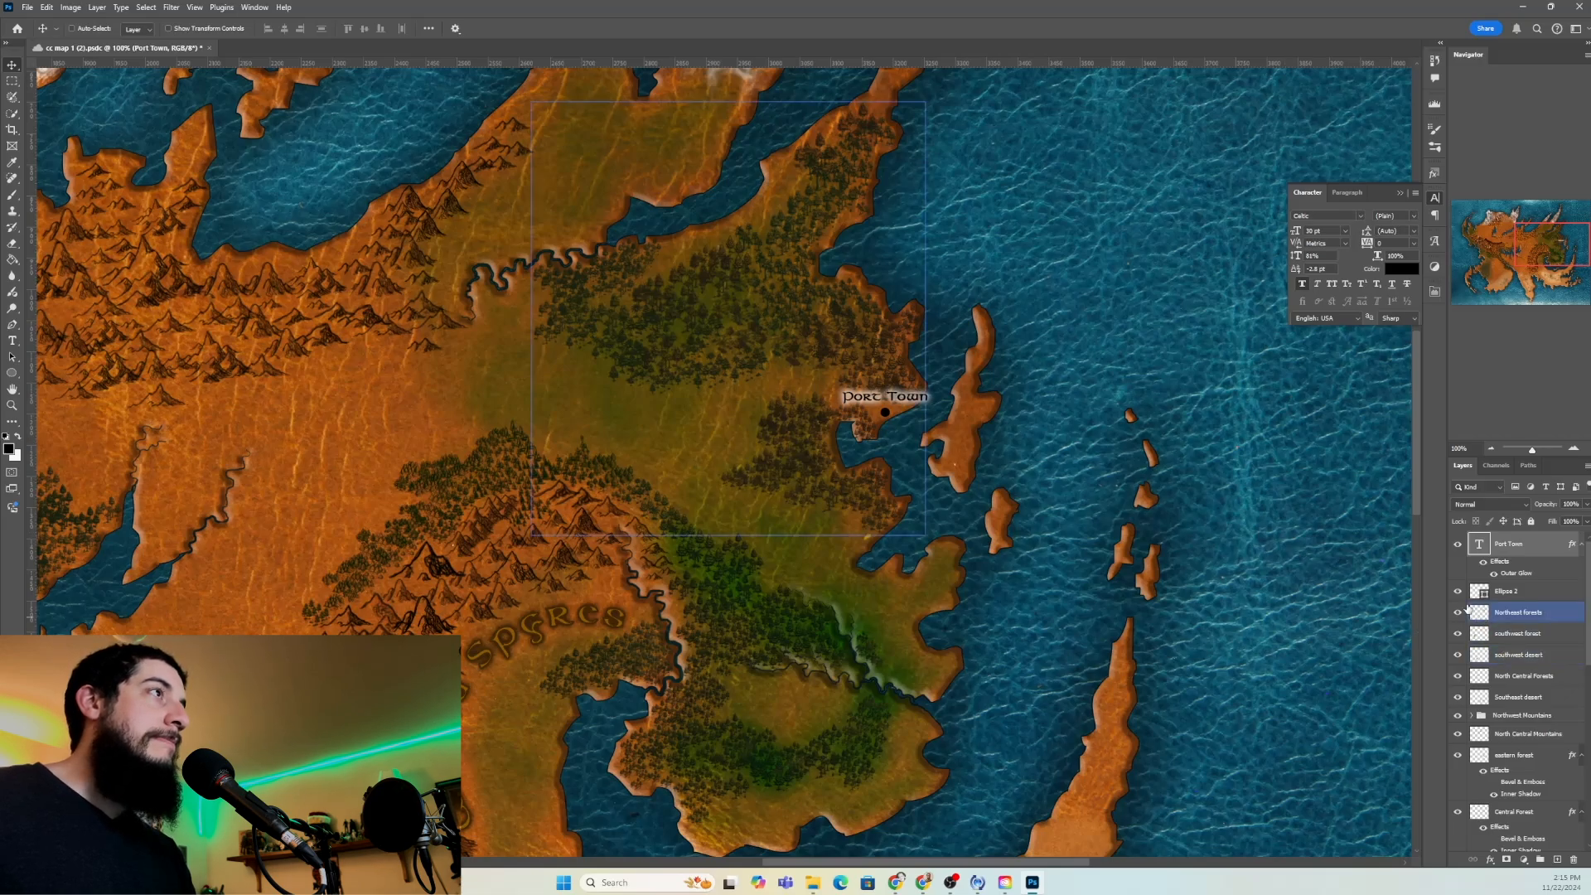
{"action": "left_click", "coordinate": [1463, 593]}
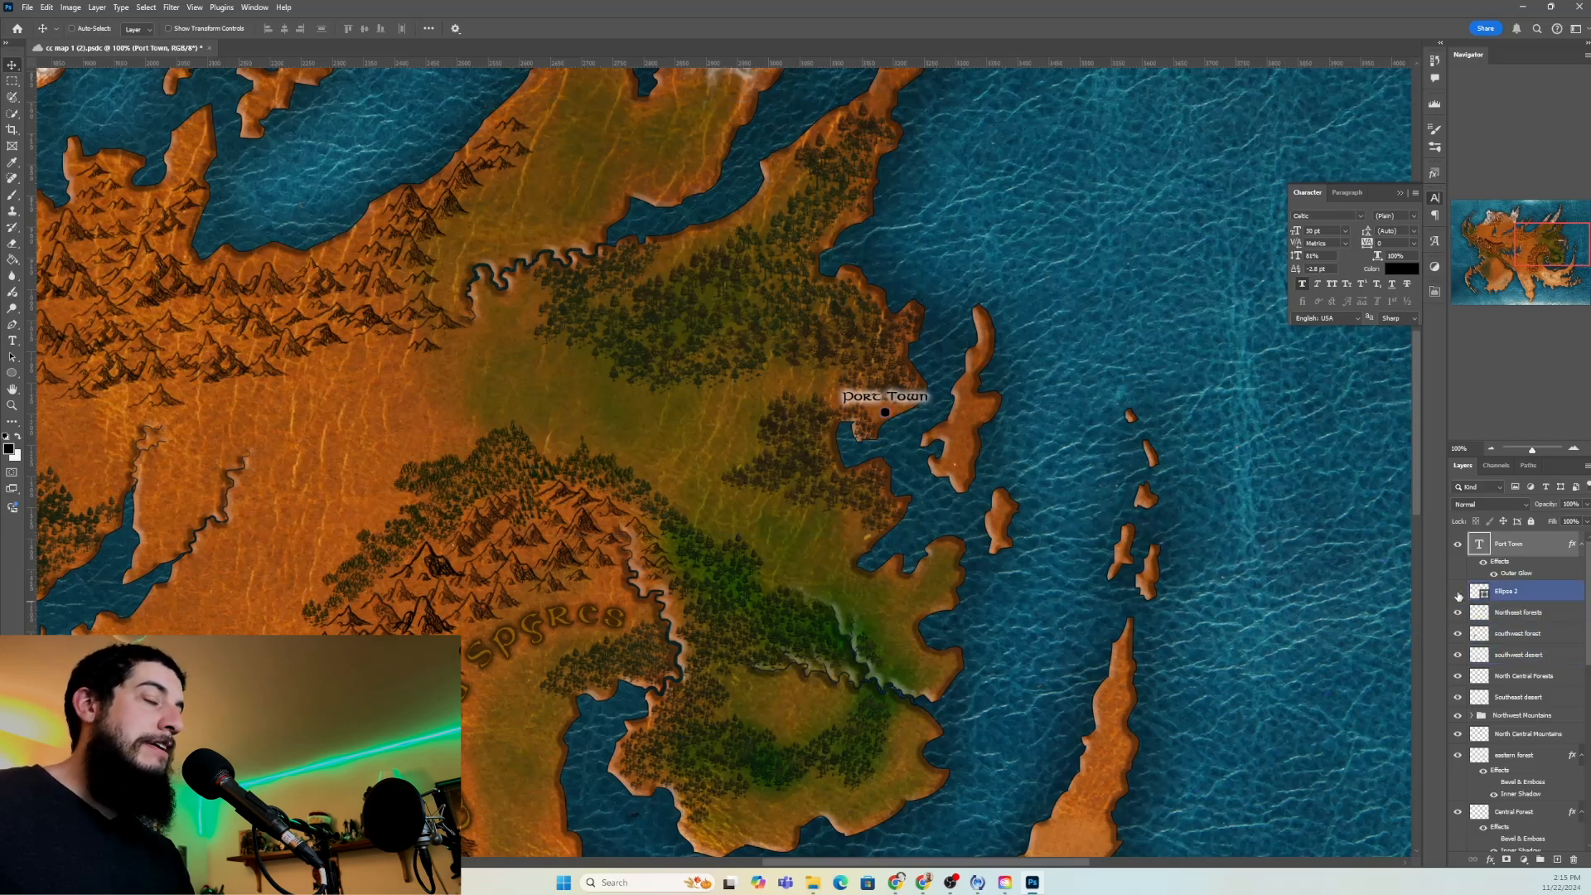
{"action": "left_click", "coordinate": [1458, 593]}
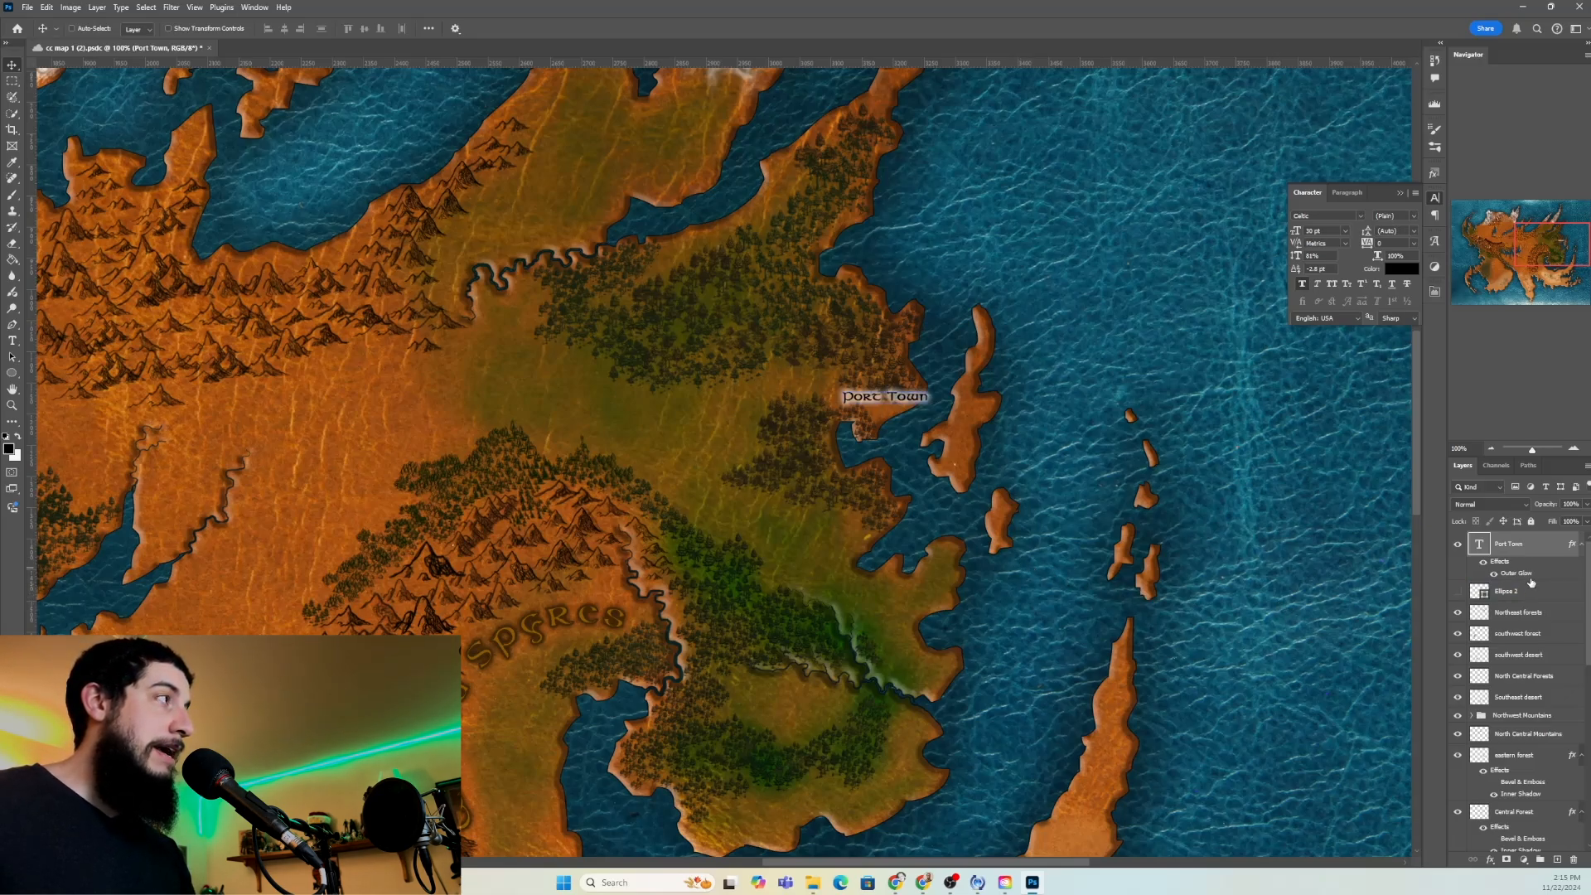
{"action": "left_click_drag", "start_coordinate": [1535, 594], "coordinate": [1562, 854]}
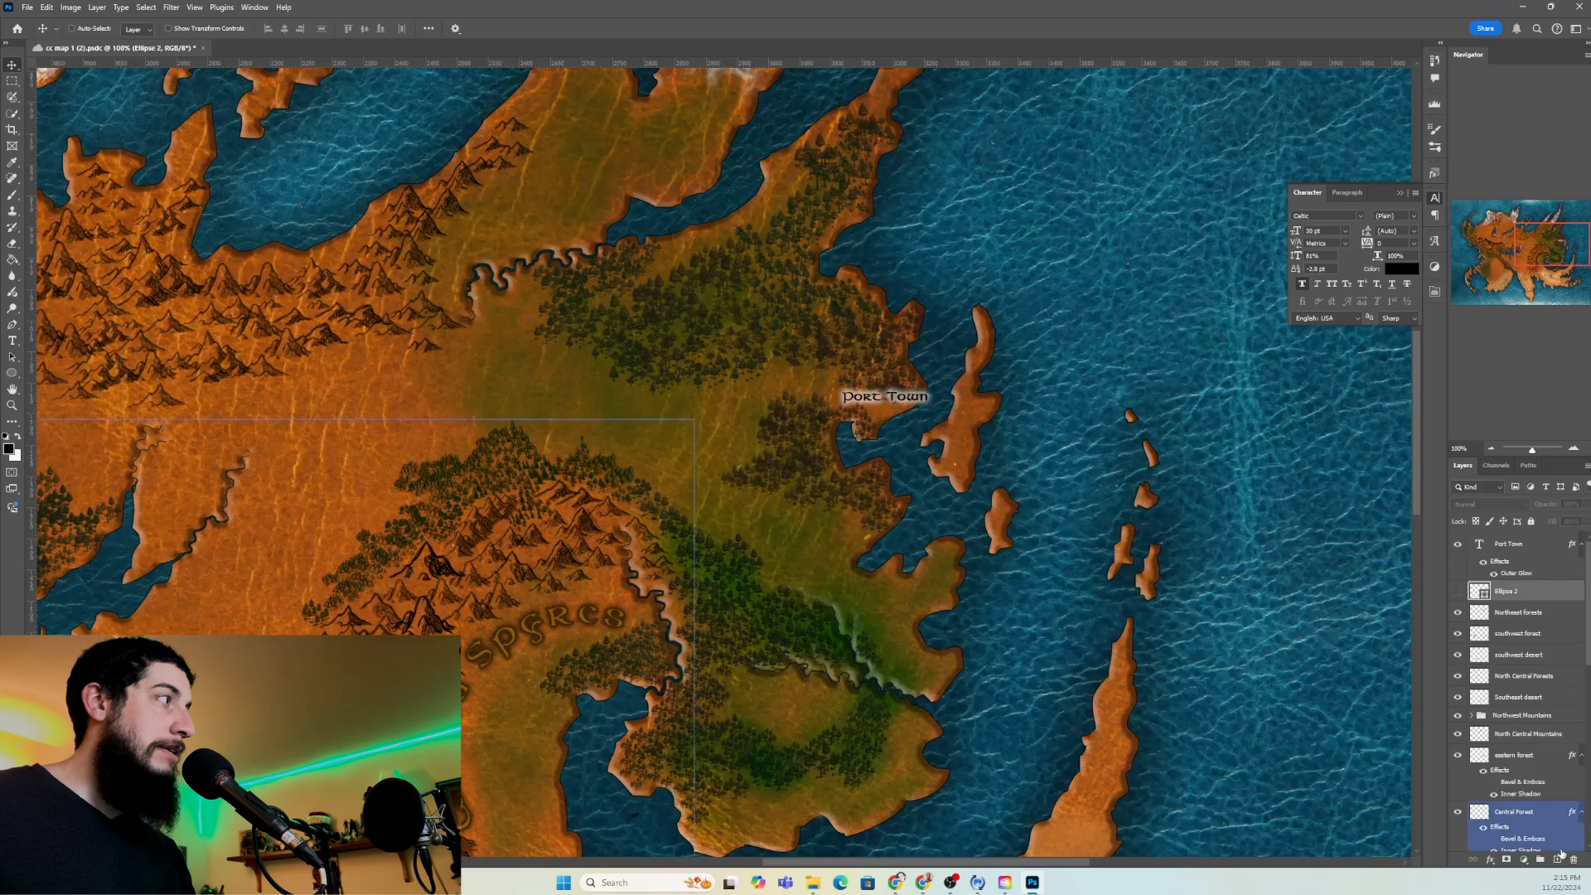
{"action": "left_click", "coordinate": [1558, 860]}
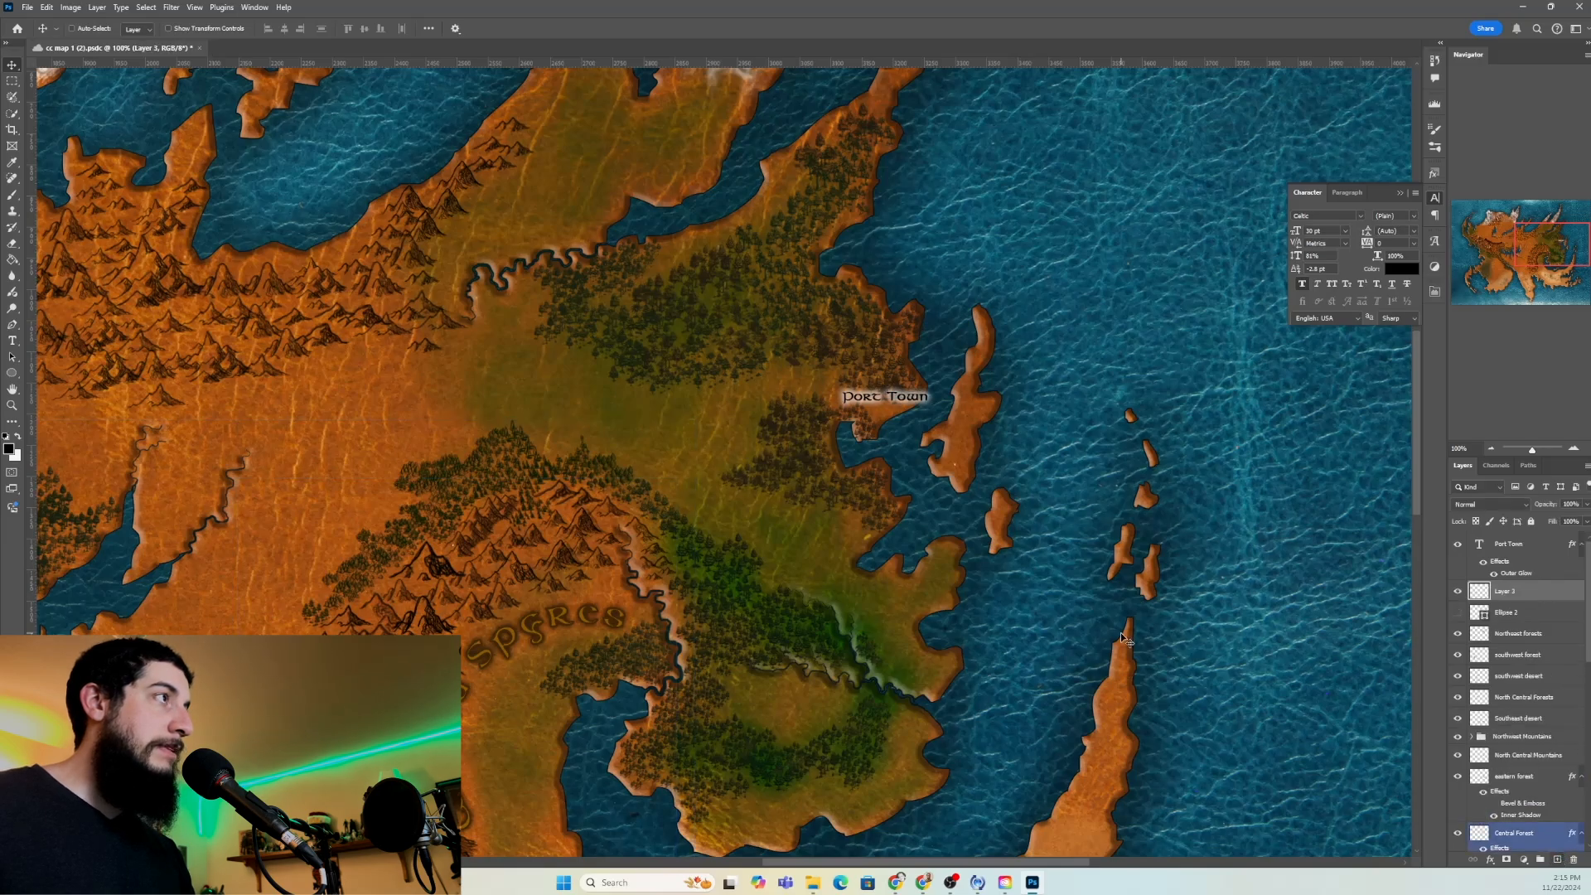
Try stamping a 15 px tower icon on the land just beneath the "Port Town" label using a recently used brush
{"action": "key", "text": "b"}
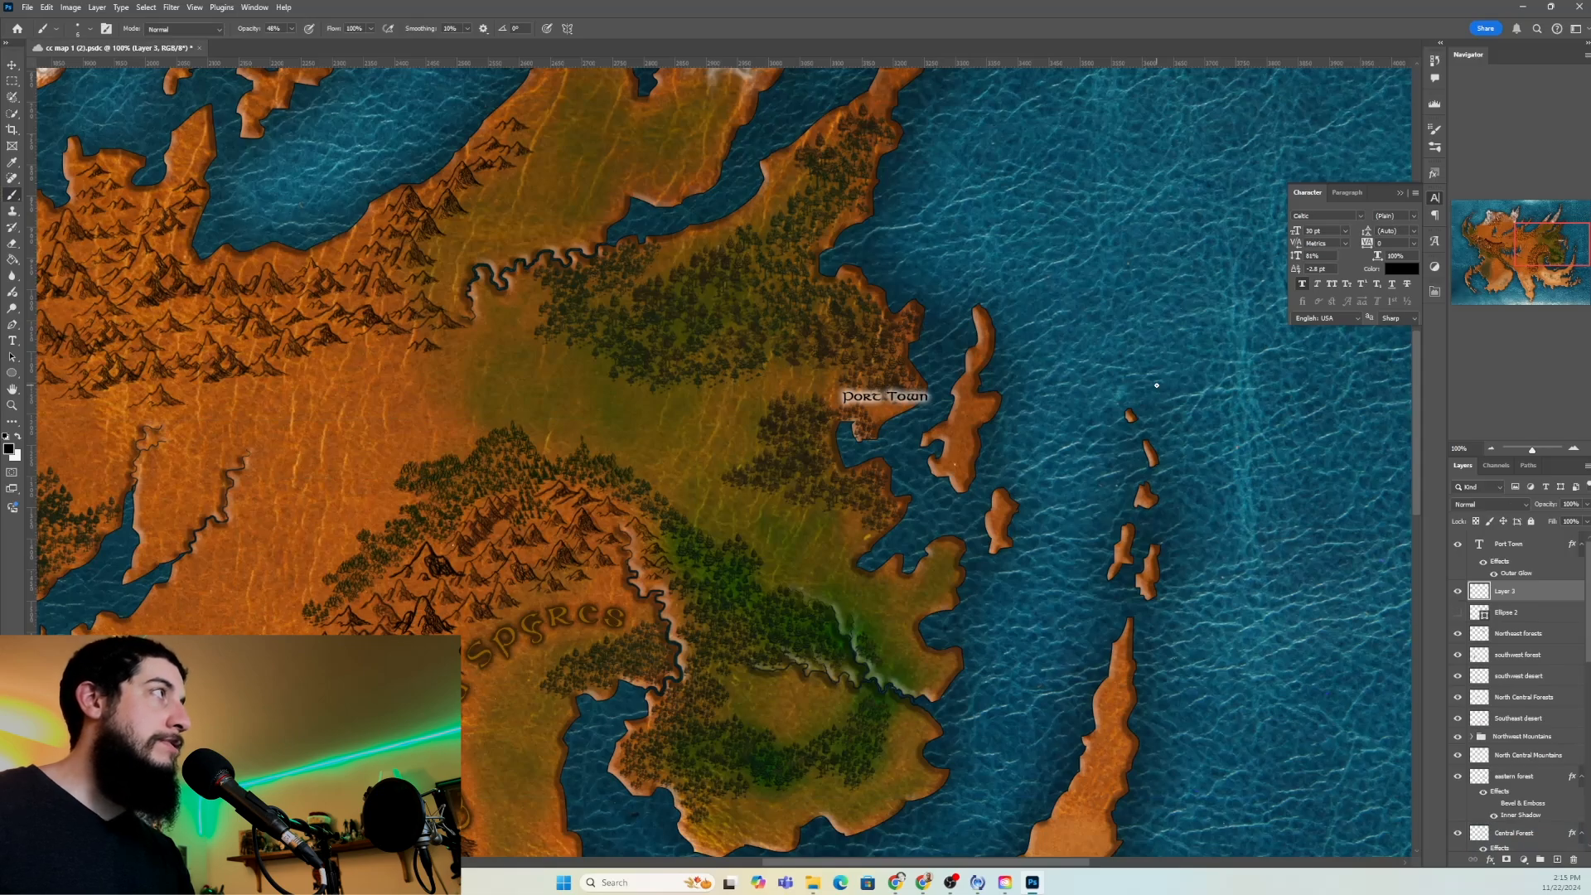
{"action": "left_click", "coordinate": [1434, 147]}
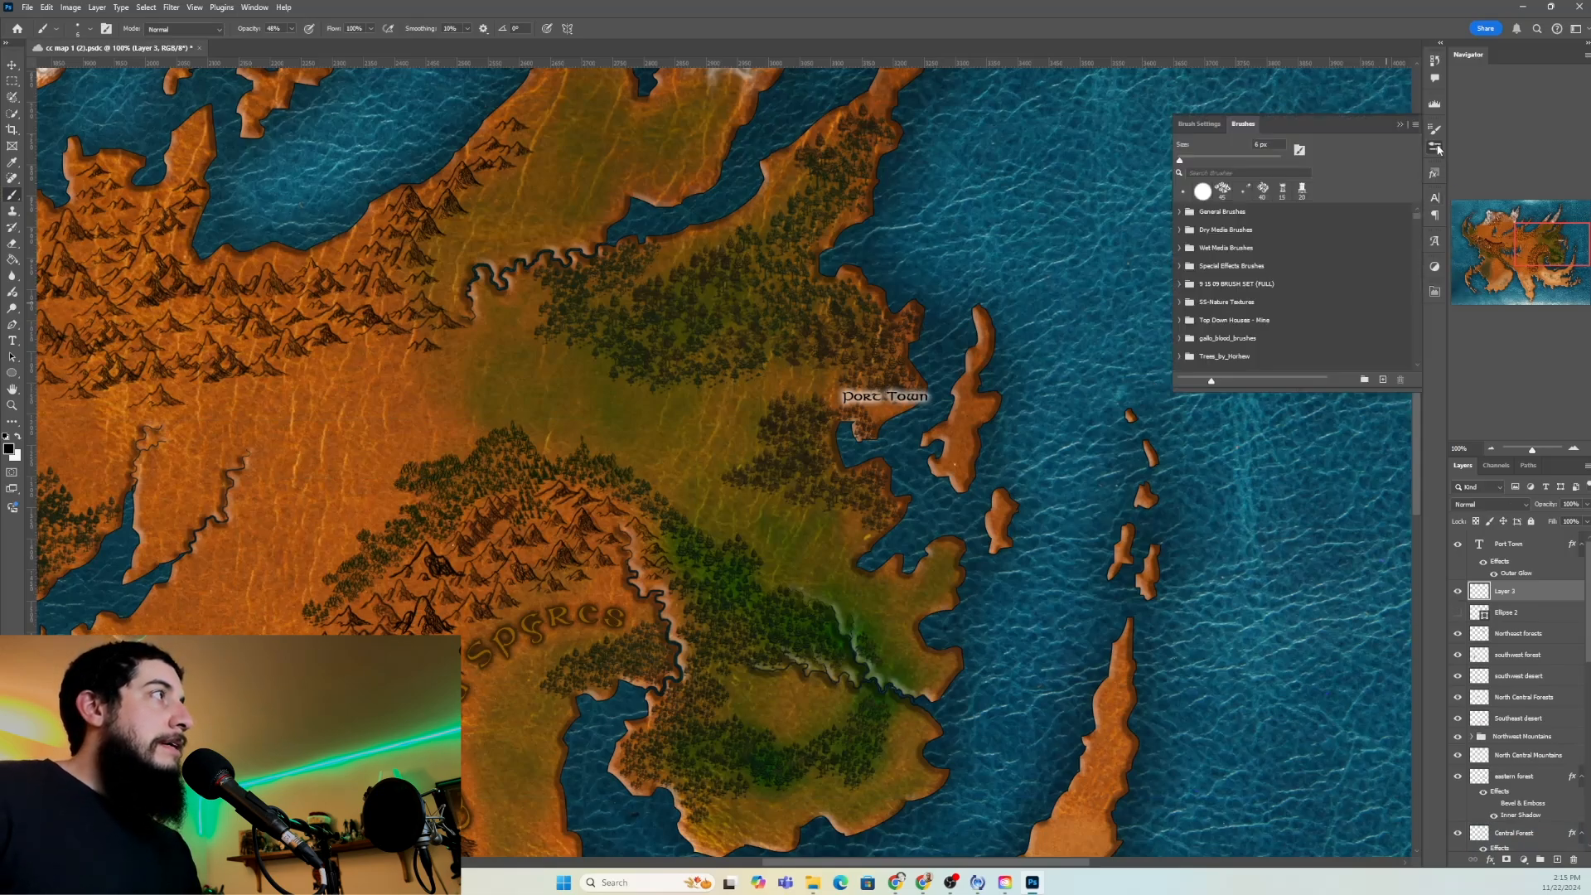
{"action": "scroll", "coordinate": [1252, 214], "scroll_direction": "down", "scroll_amount": 3}
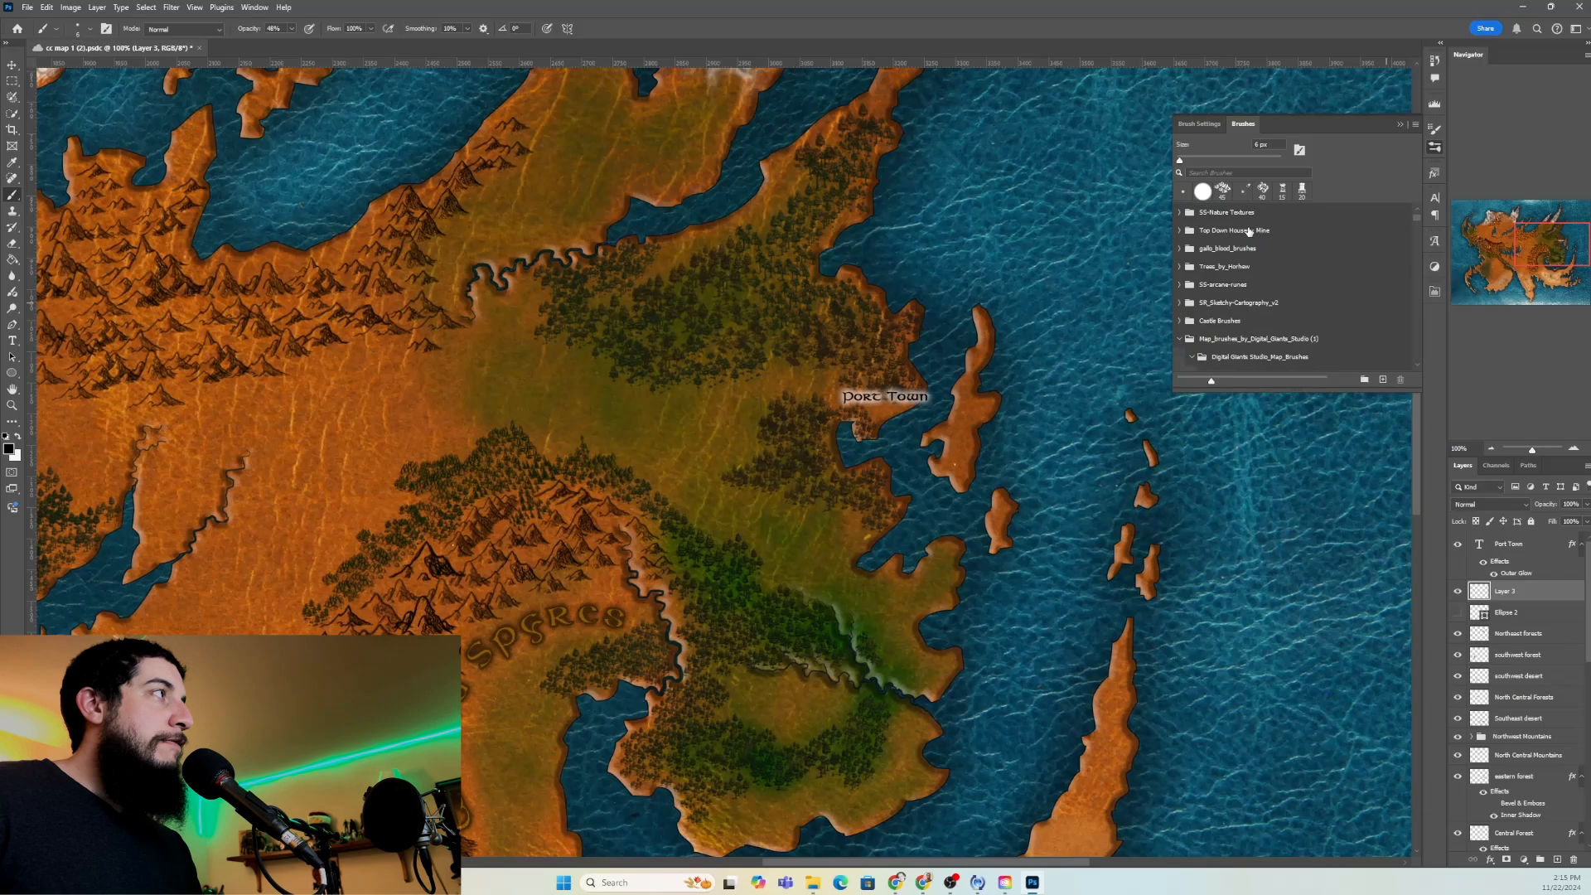
{"action": "scroll", "coordinate": [1249, 232], "scroll_direction": "down", "scroll_amount": 2}
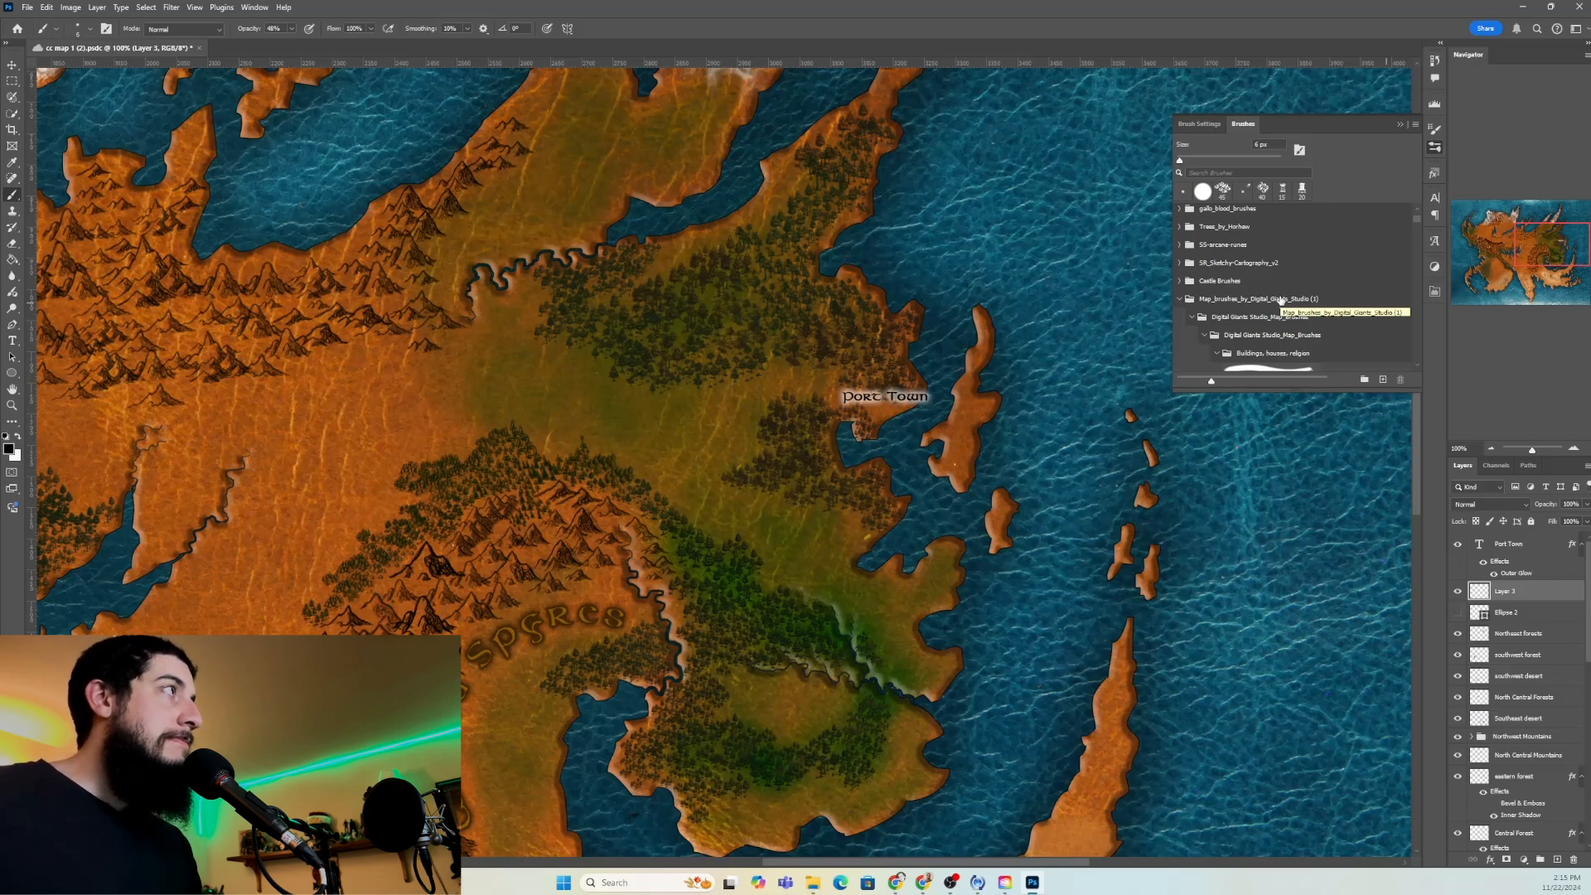
{"action": "left_click", "coordinate": [1284, 195]}
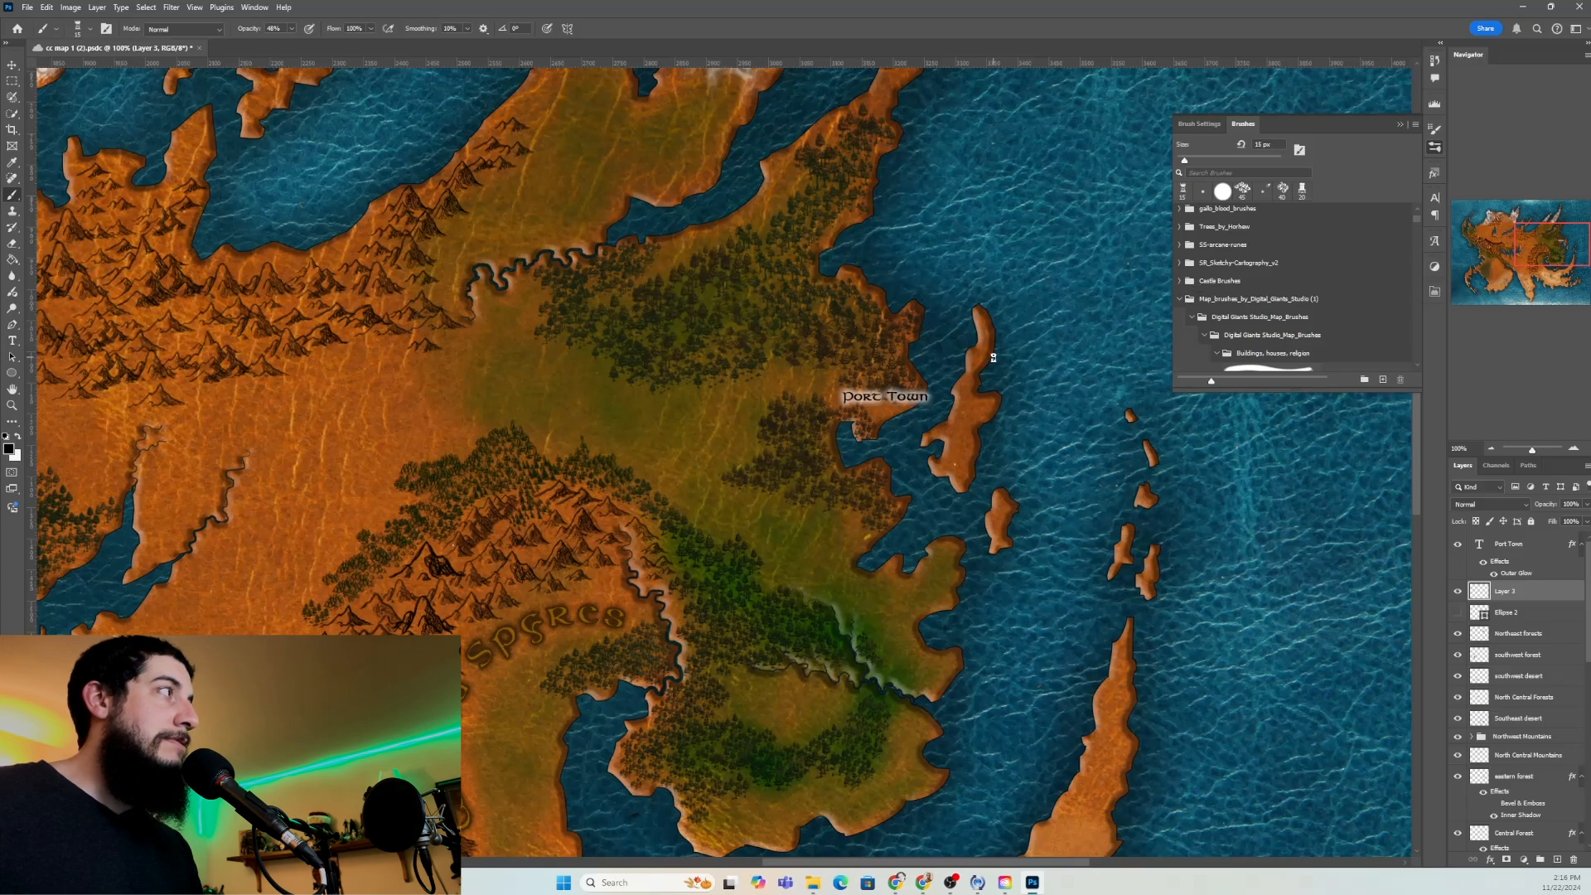
{"action": "left_click", "coordinate": [1574, 448]}
{"action": "left_click_drag", "start_coordinate": [1542, 239], "coordinate": [1556, 241]}
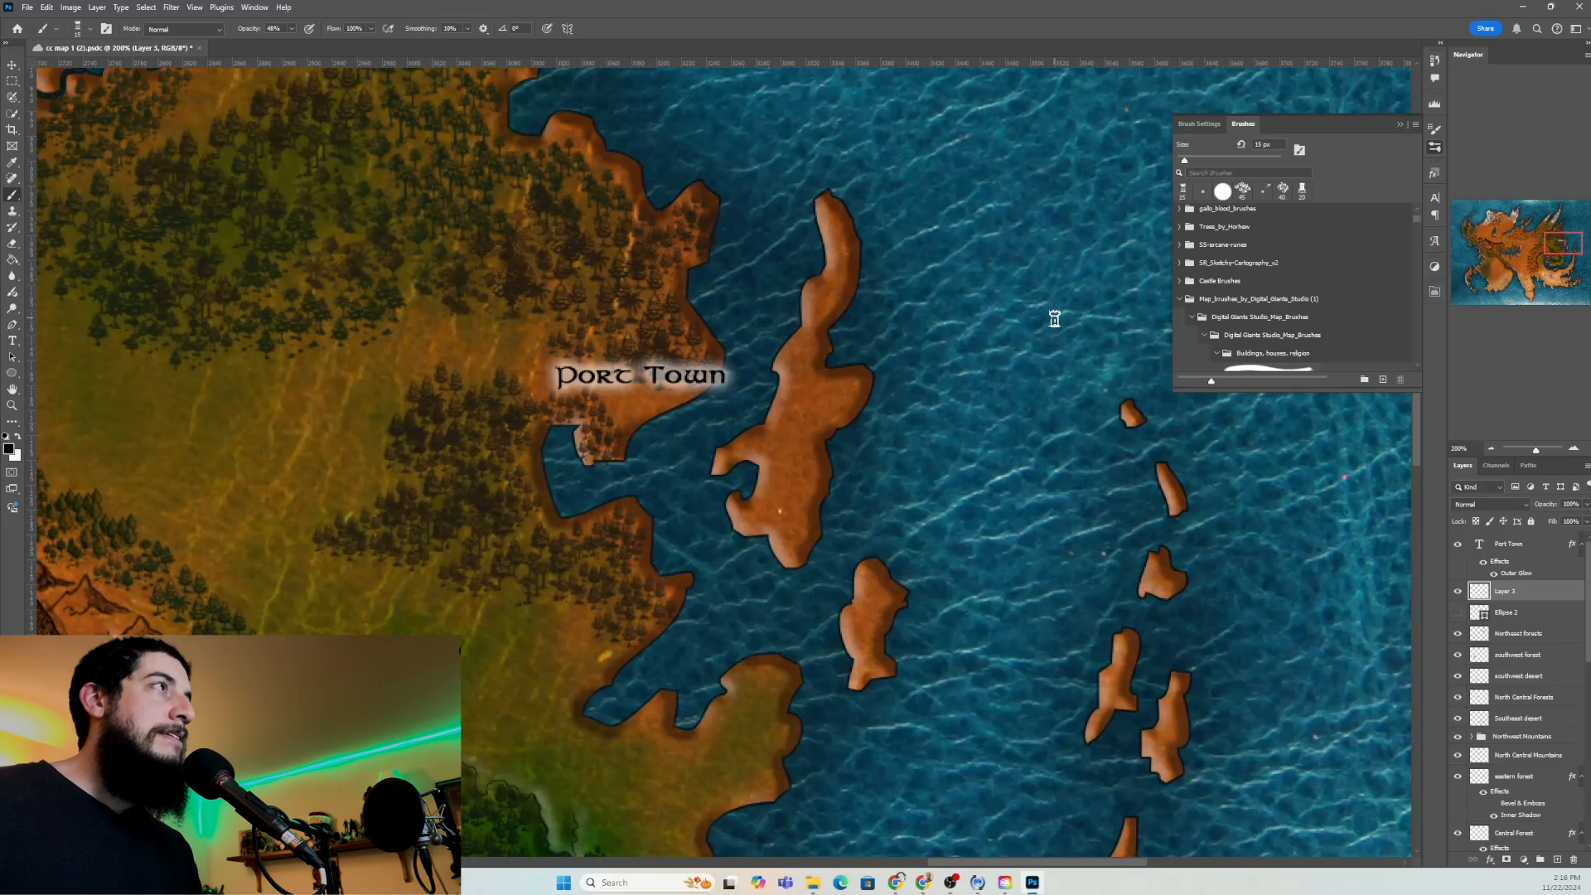
{"action": "left_click", "coordinate": [639, 407]}
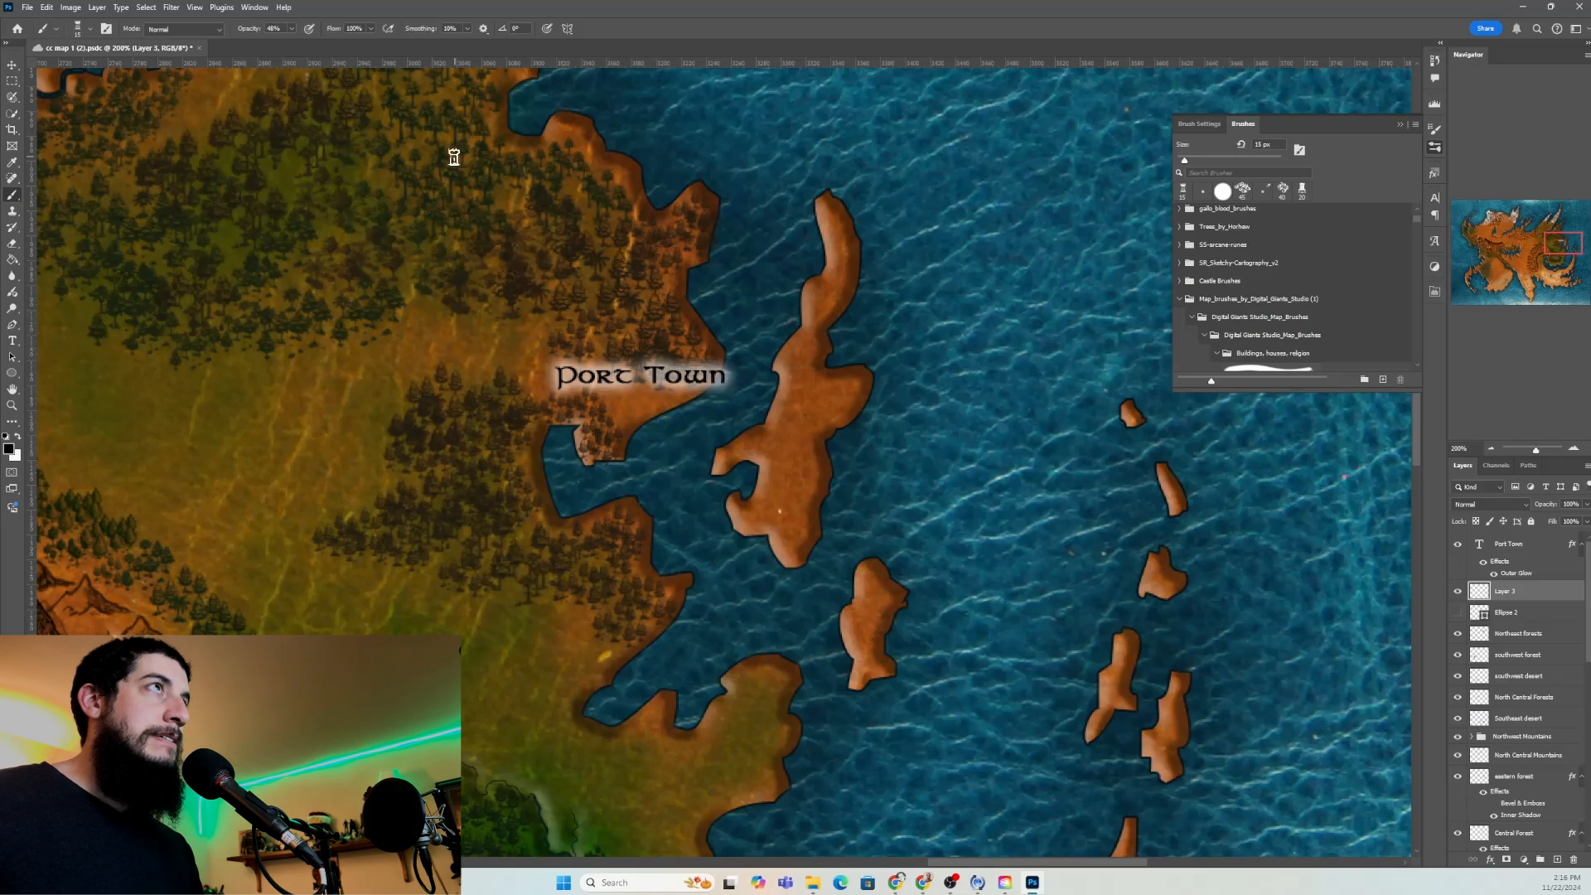
Set the brush opacity to 100%
{"action": "left_click_drag", "start_coordinate": [292, 32], "coordinate": [348, 46]}
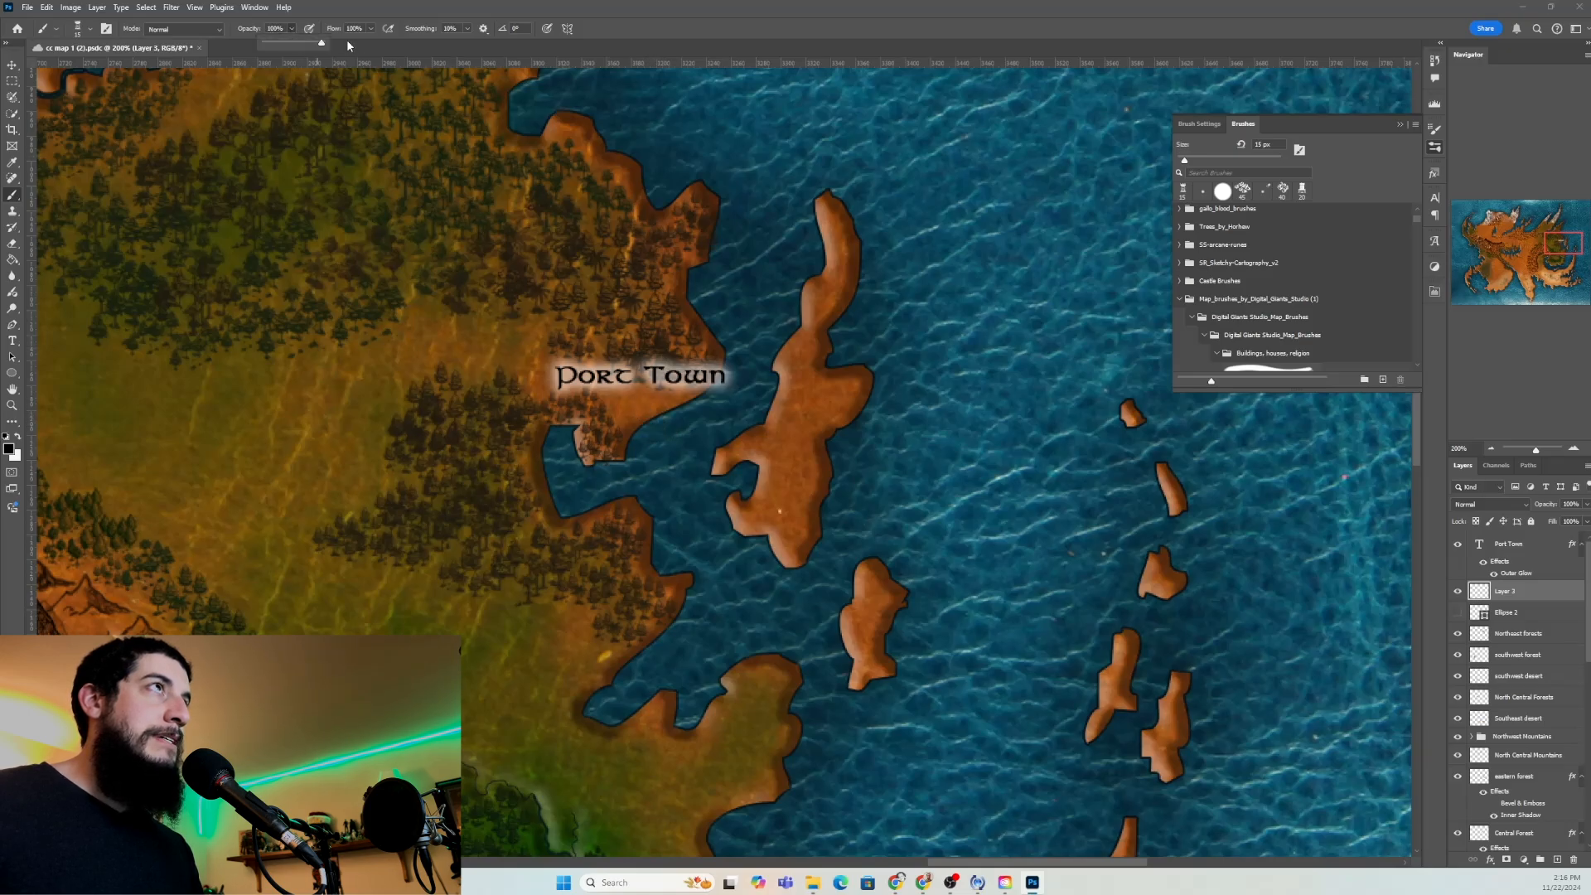
{"action": "left_click", "coordinate": [291, 30]}
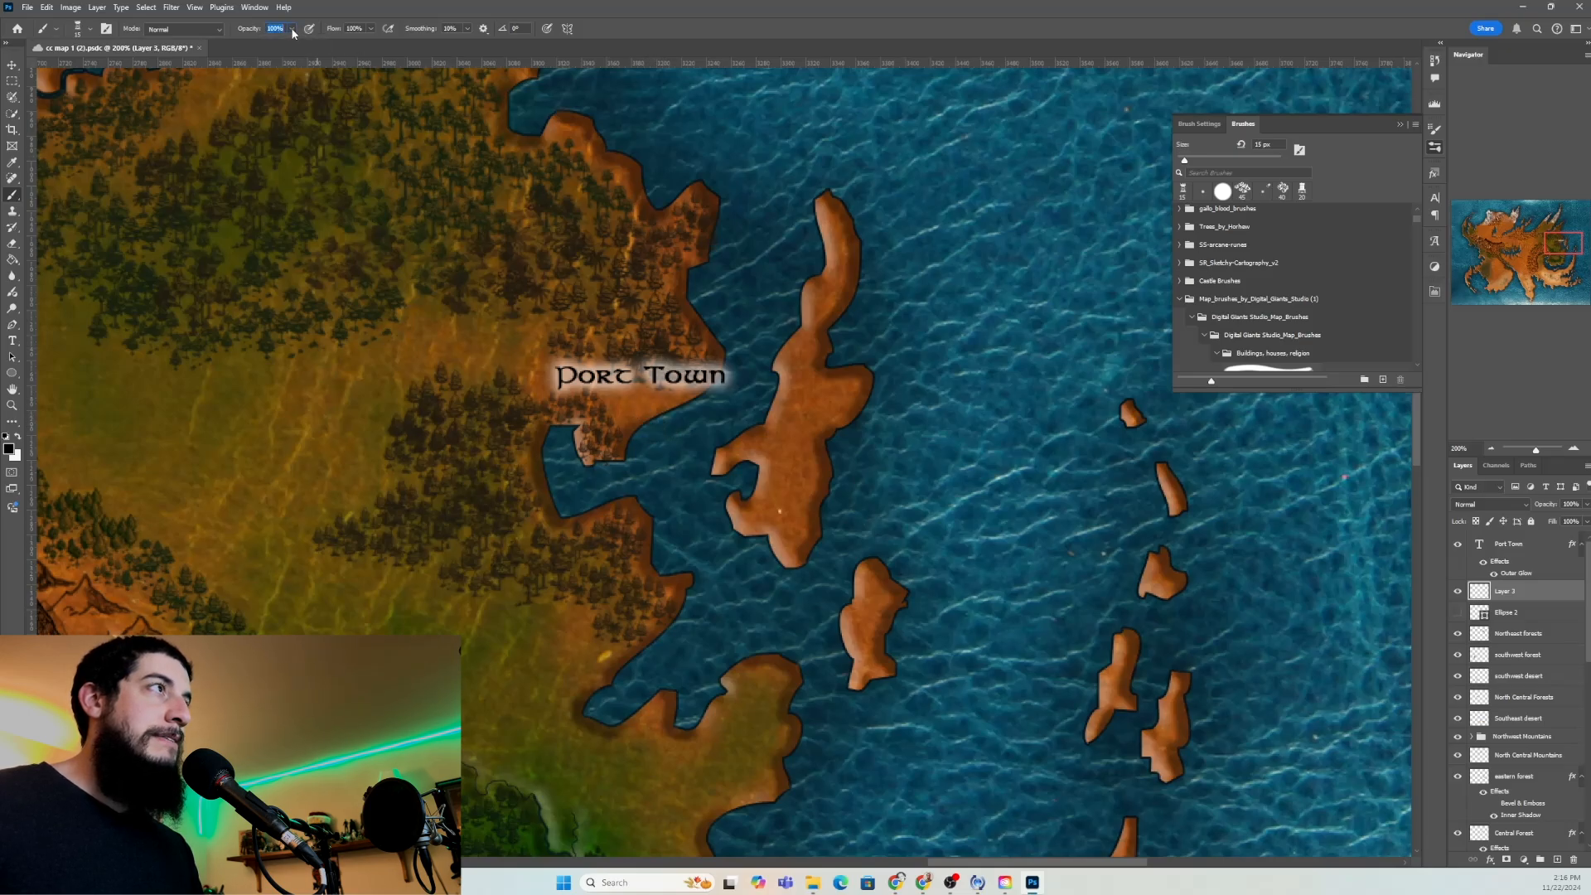
Stamp the tower icon again beneath the "Port Town" label at full opacity, and undo the tower stamps
{"action": "left_click", "coordinate": [641, 406]}
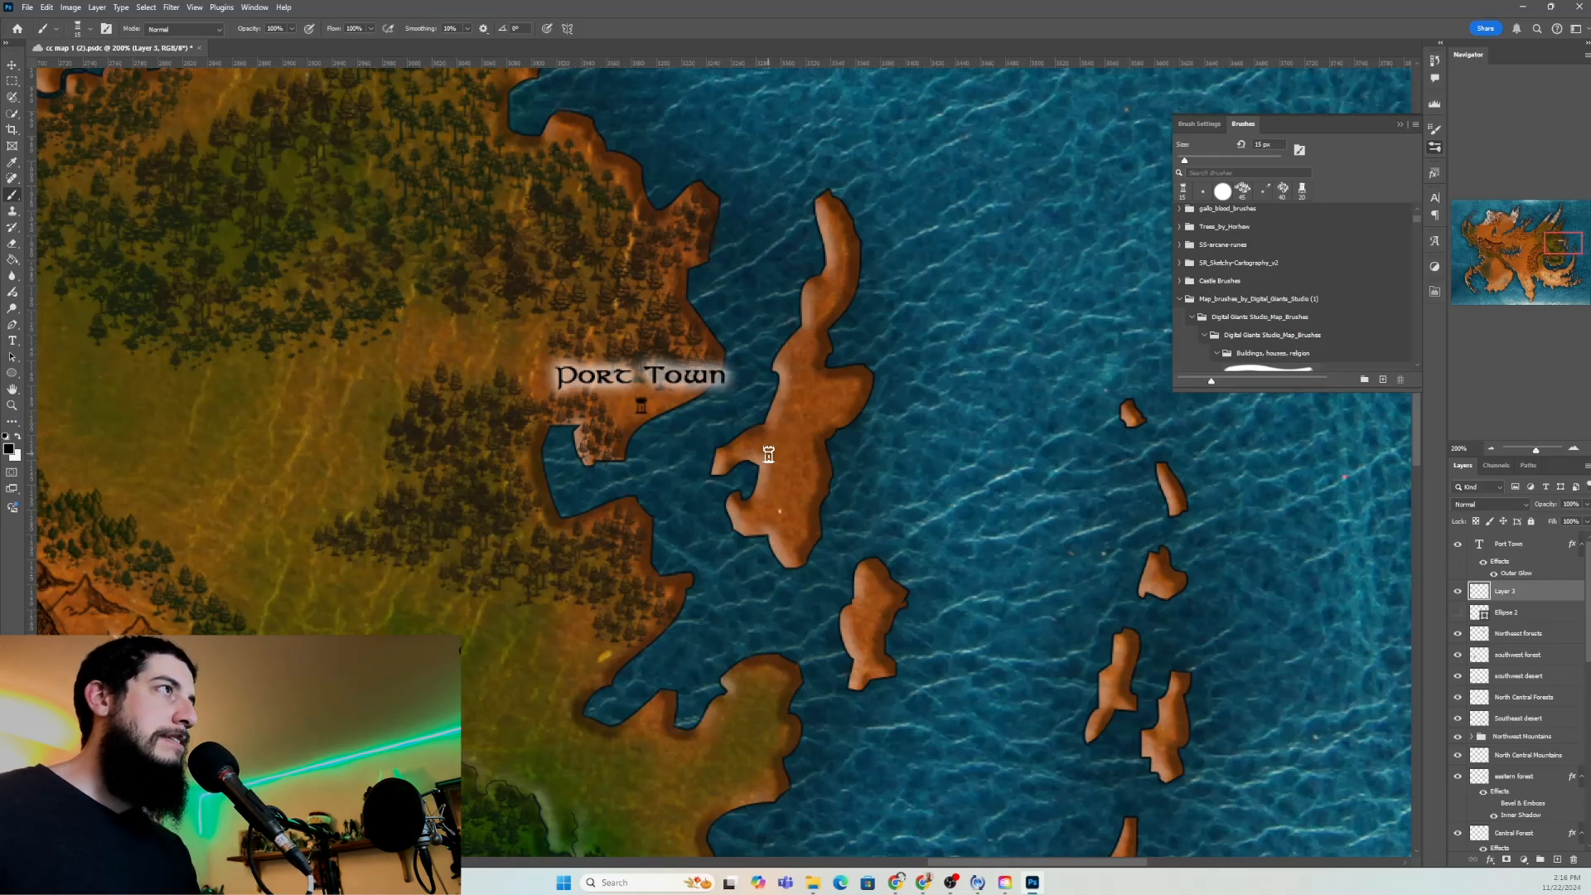
{"action": "key", "text": "ctrl+z"}
{"action": "key", "text": "ctrl+z"}
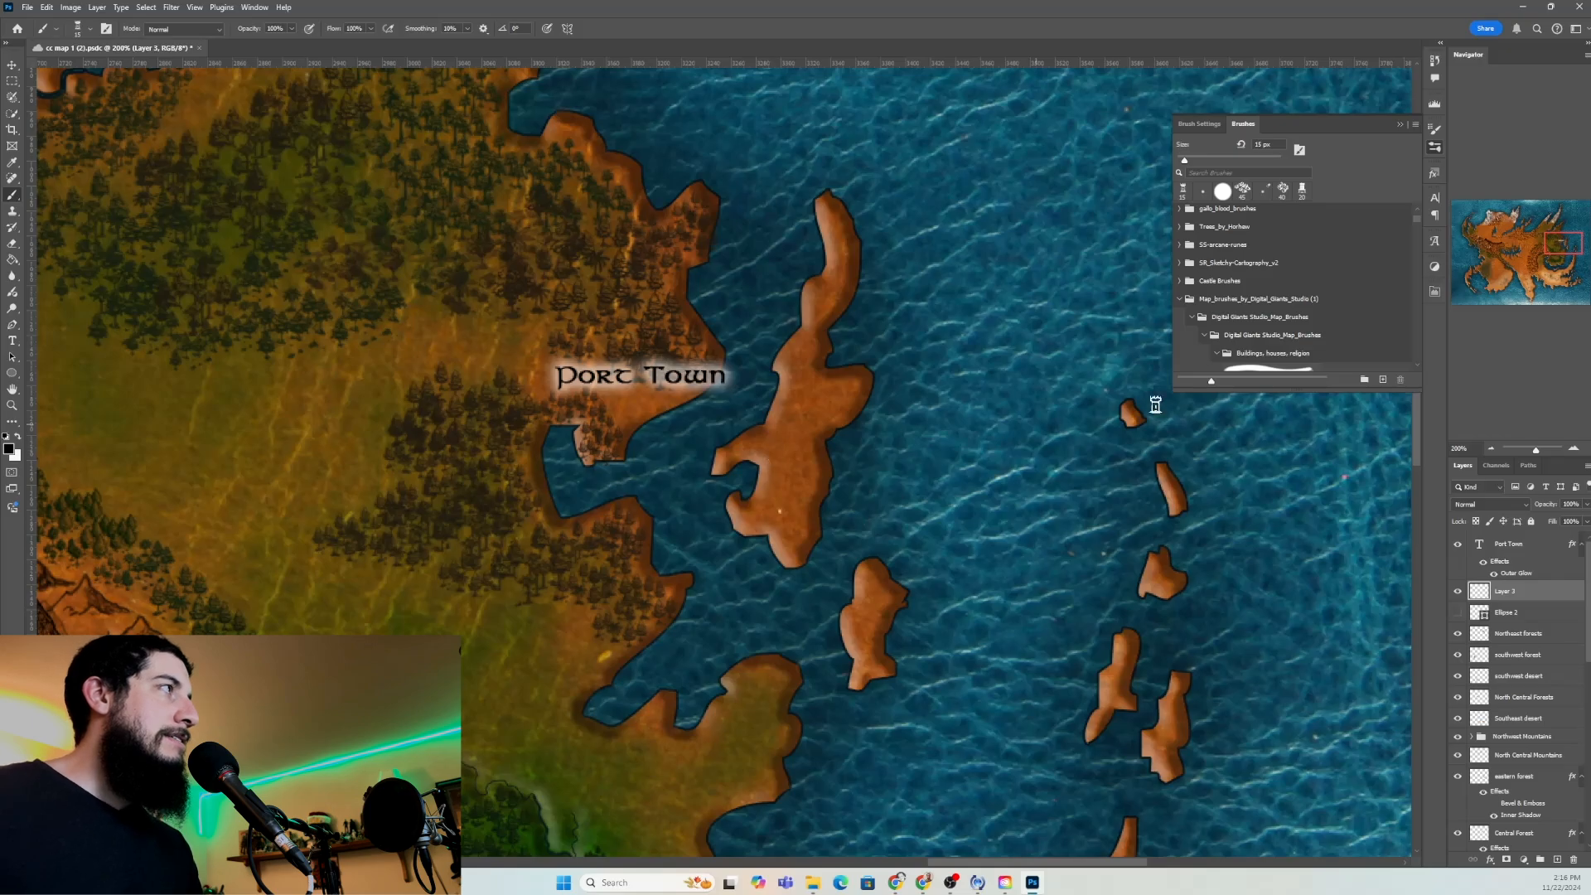
Choose the City 3 brush from the "Buildings, houses, religion" group of the Digital Giants Studio map brushes
{"action": "scroll", "coordinate": [1257, 305], "scroll_direction": "down", "scroll_amount": 3}
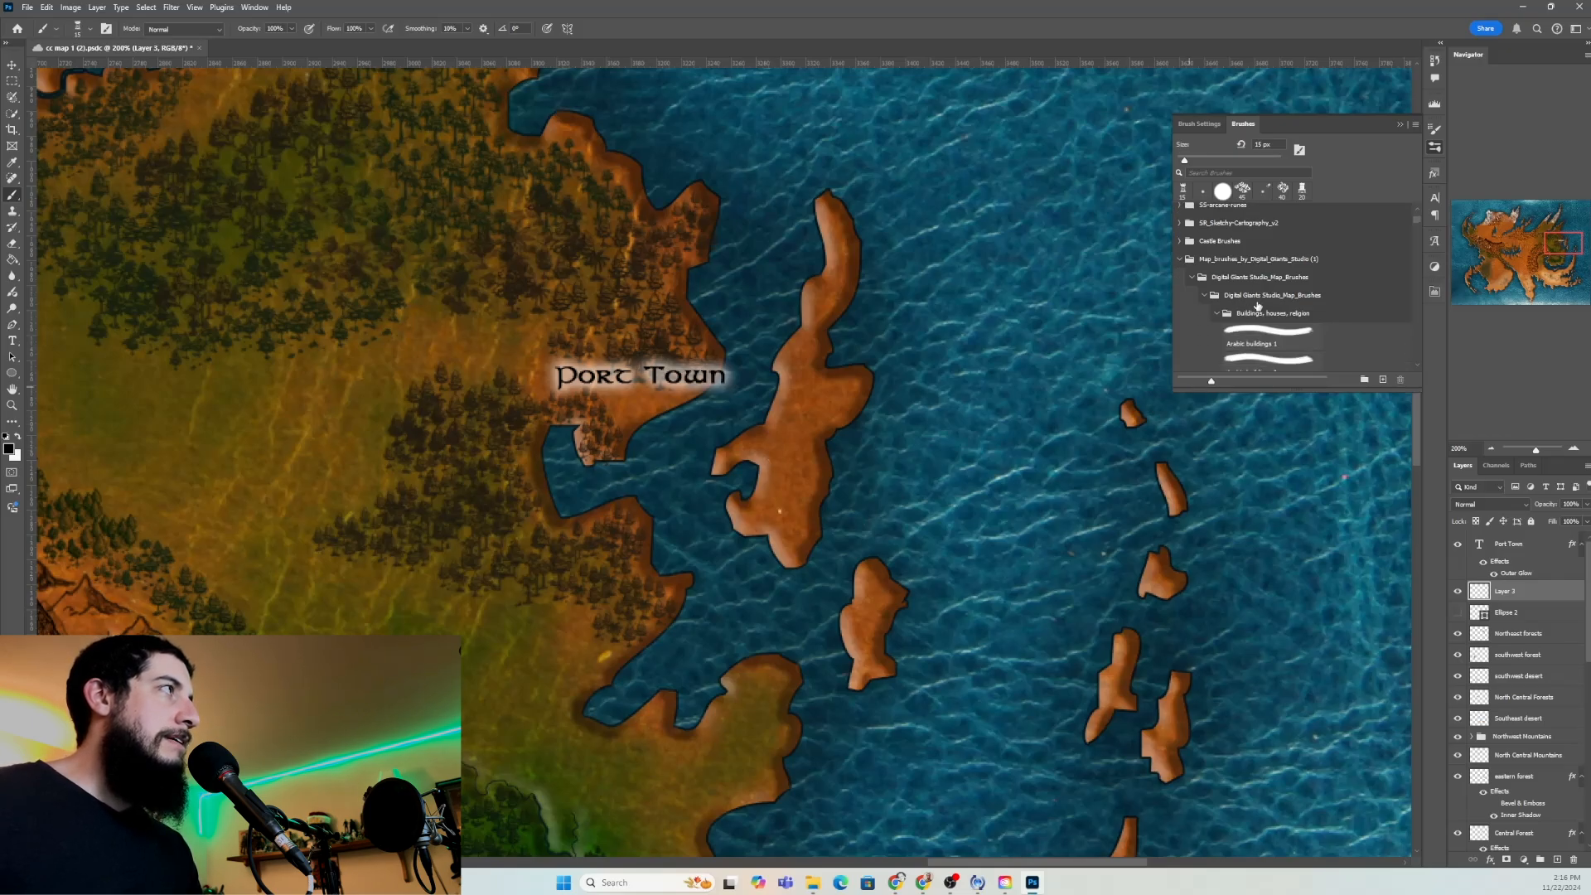
{"action": "scroll", "coordinate": [1256, 292], "scroll_direction": "down", "scroll_amount": 5}
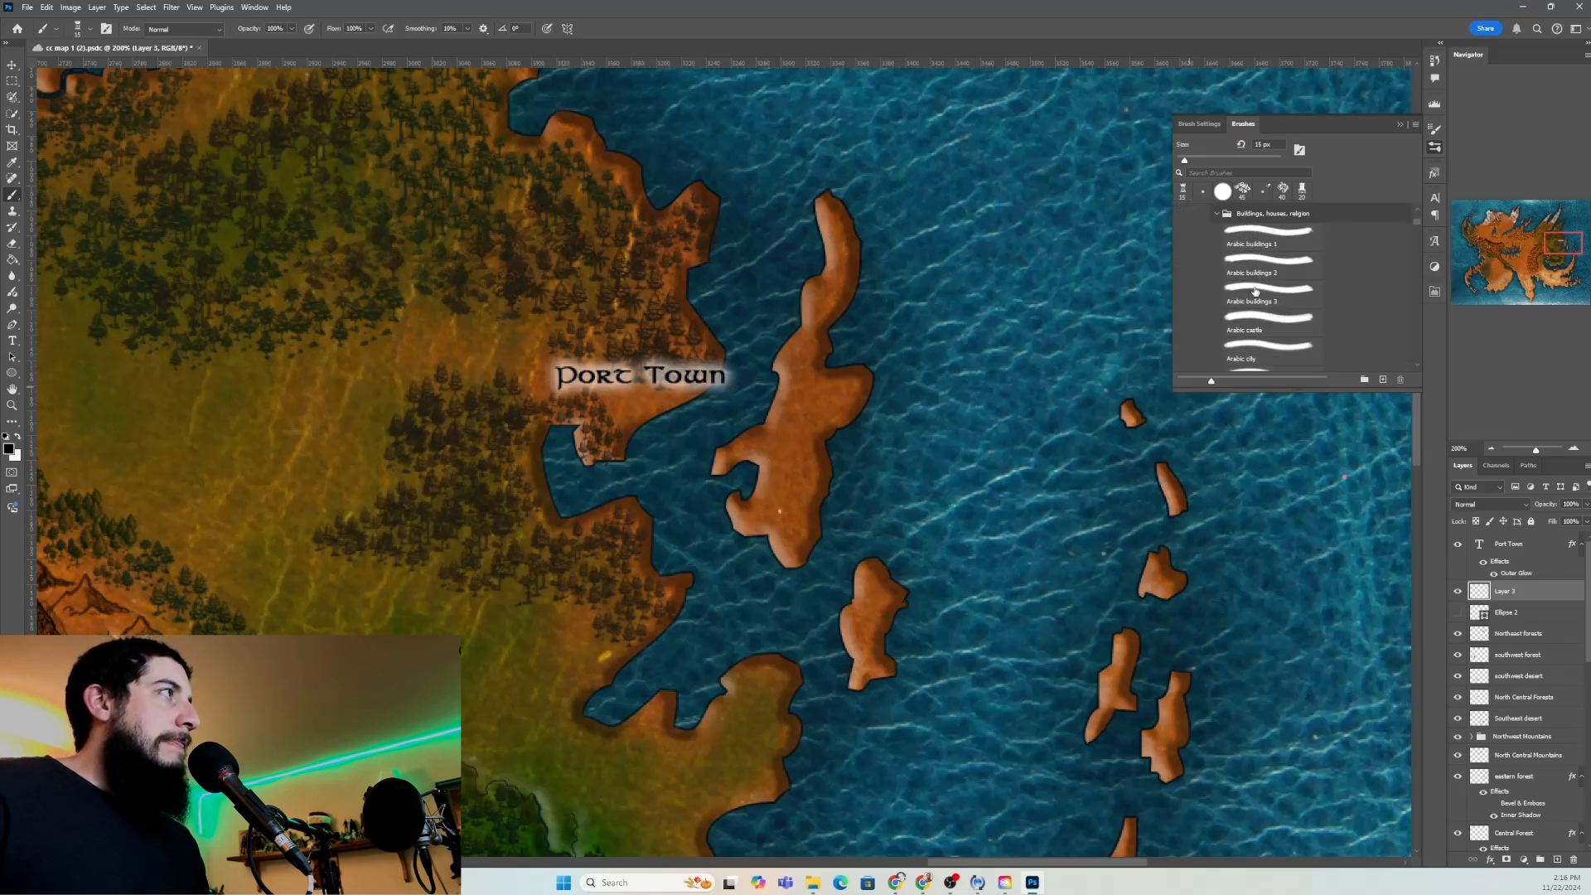
{"action": "scroll", "coordinate": [1255, 292], "scroll_direction": "up", "scroll_amount": 5}
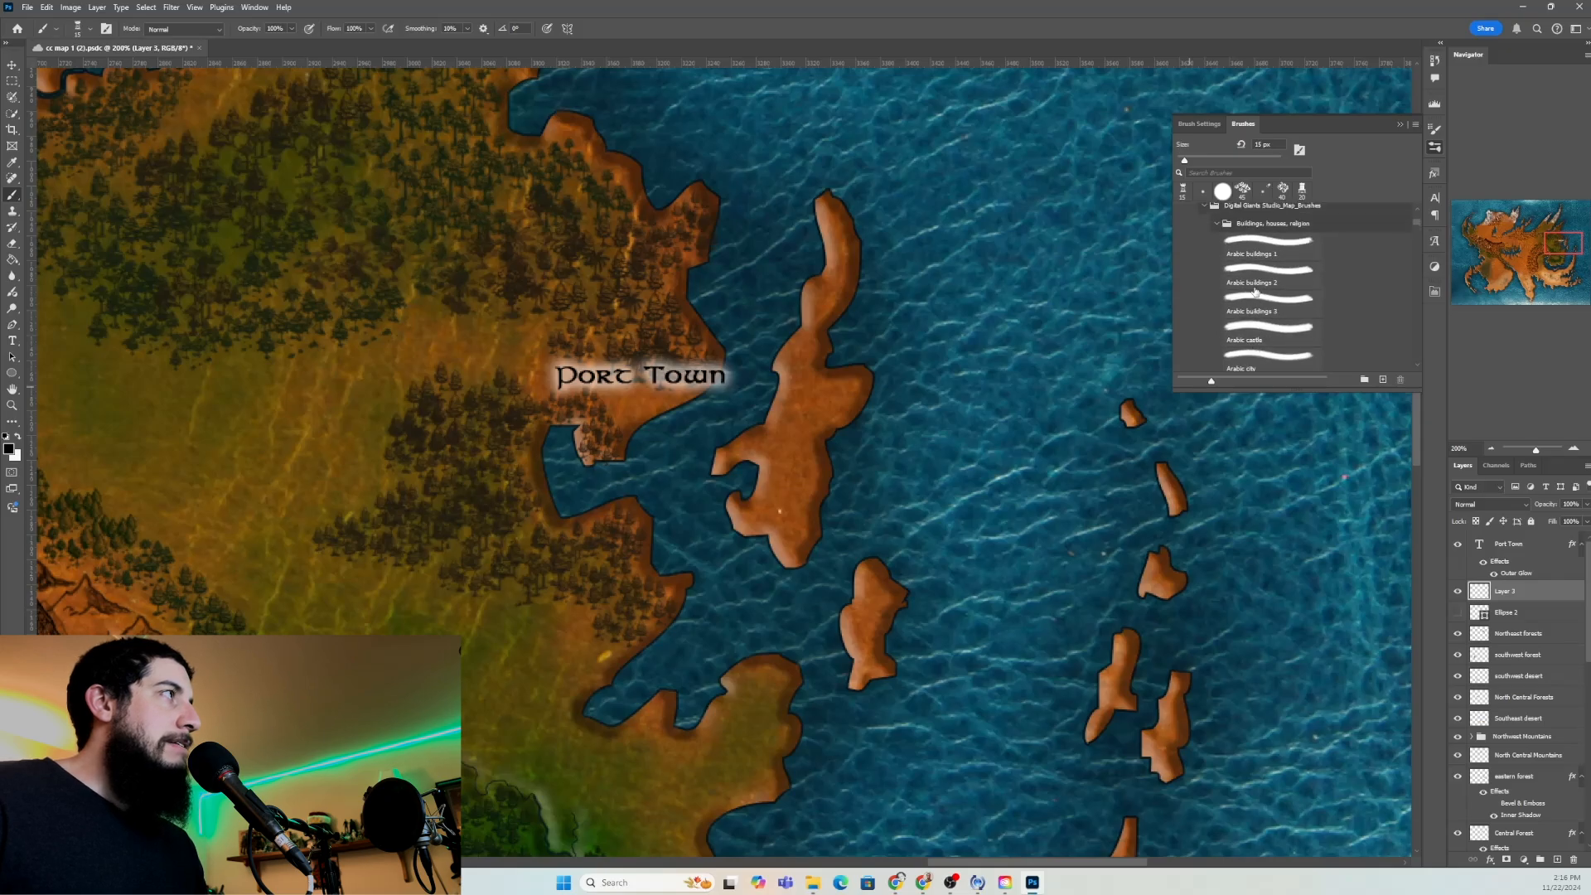
{"action": "scroll", "coordinate": [1256, 292], "scroll_direction": "down", "scroll_amount": 6}
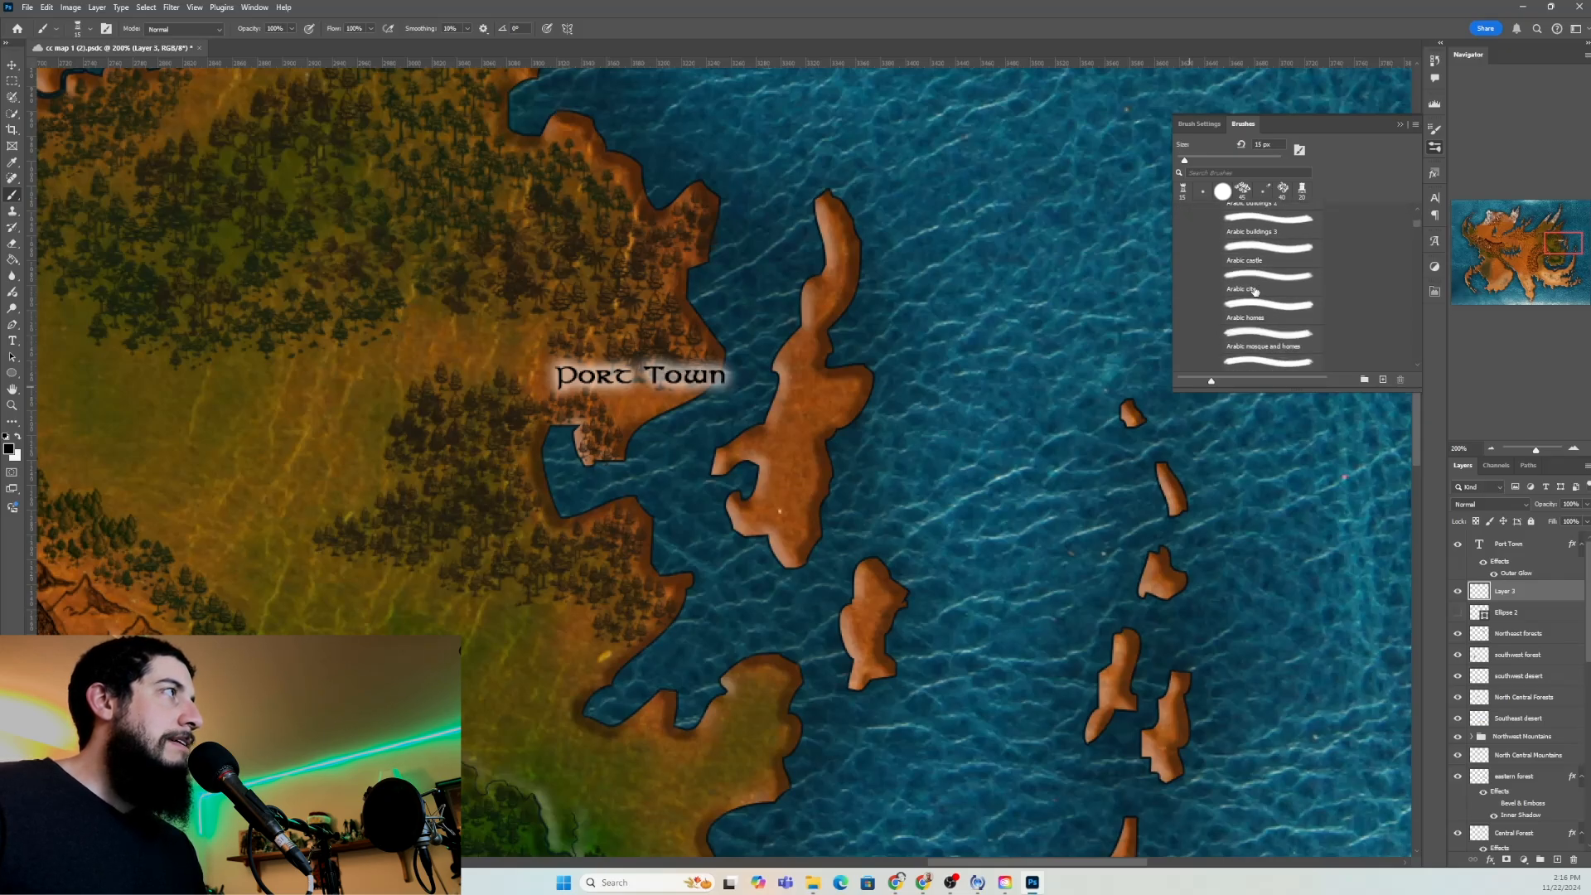
{"action": "scroll", "coordinate": [1255, 292], "scroll_direction": "down", "scroll_amount": 8}
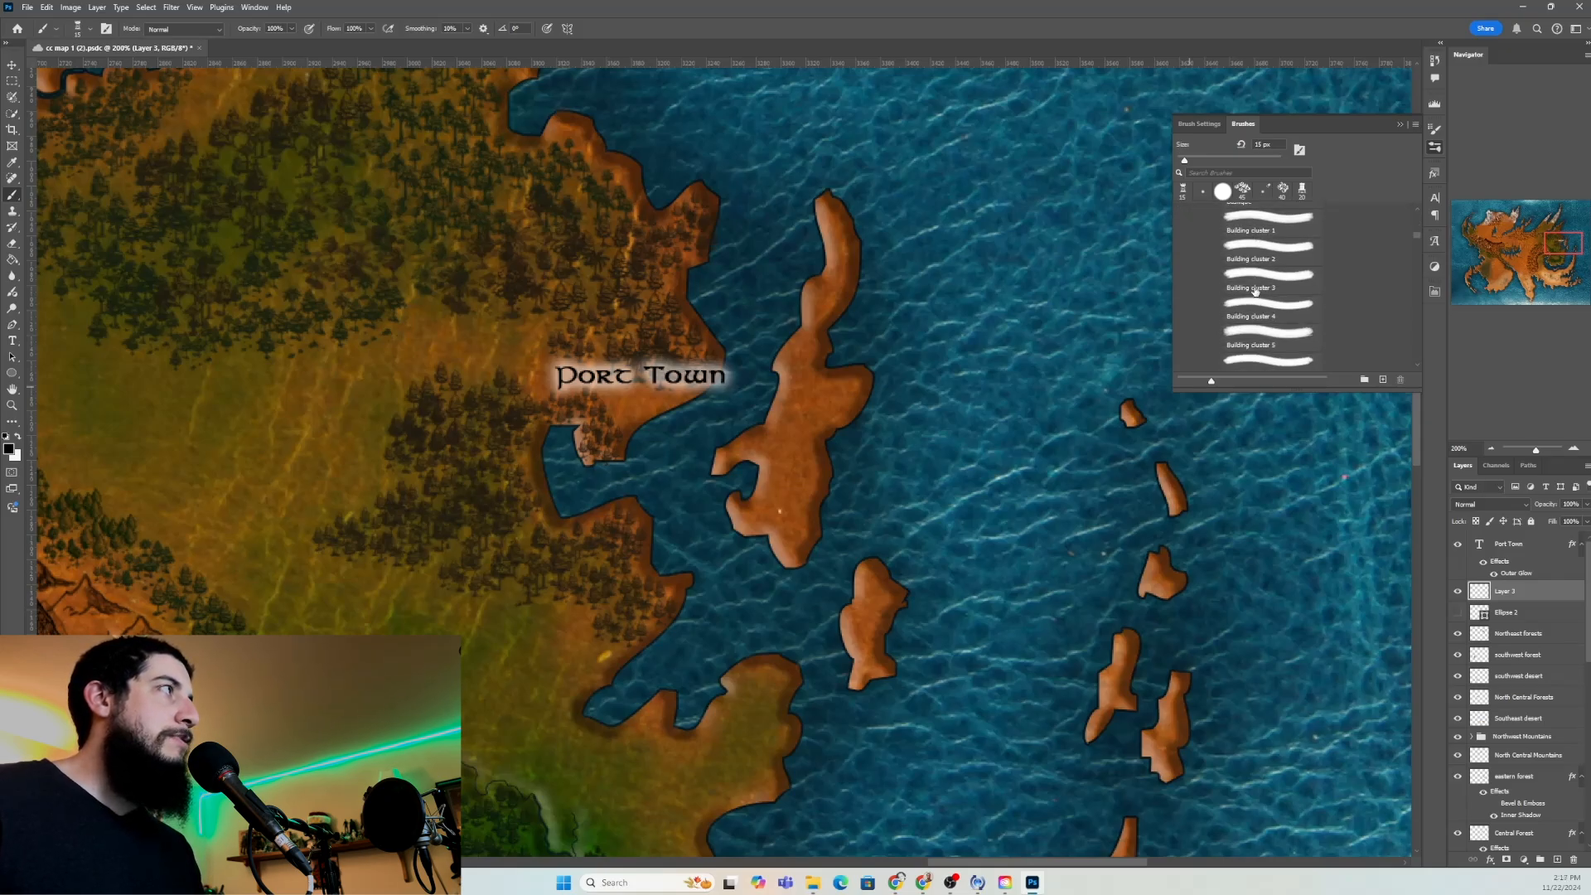
{"action": "scroll", "coordinate": [1256, 292], "scroll_direction": "down", "scroll_amount": 8}
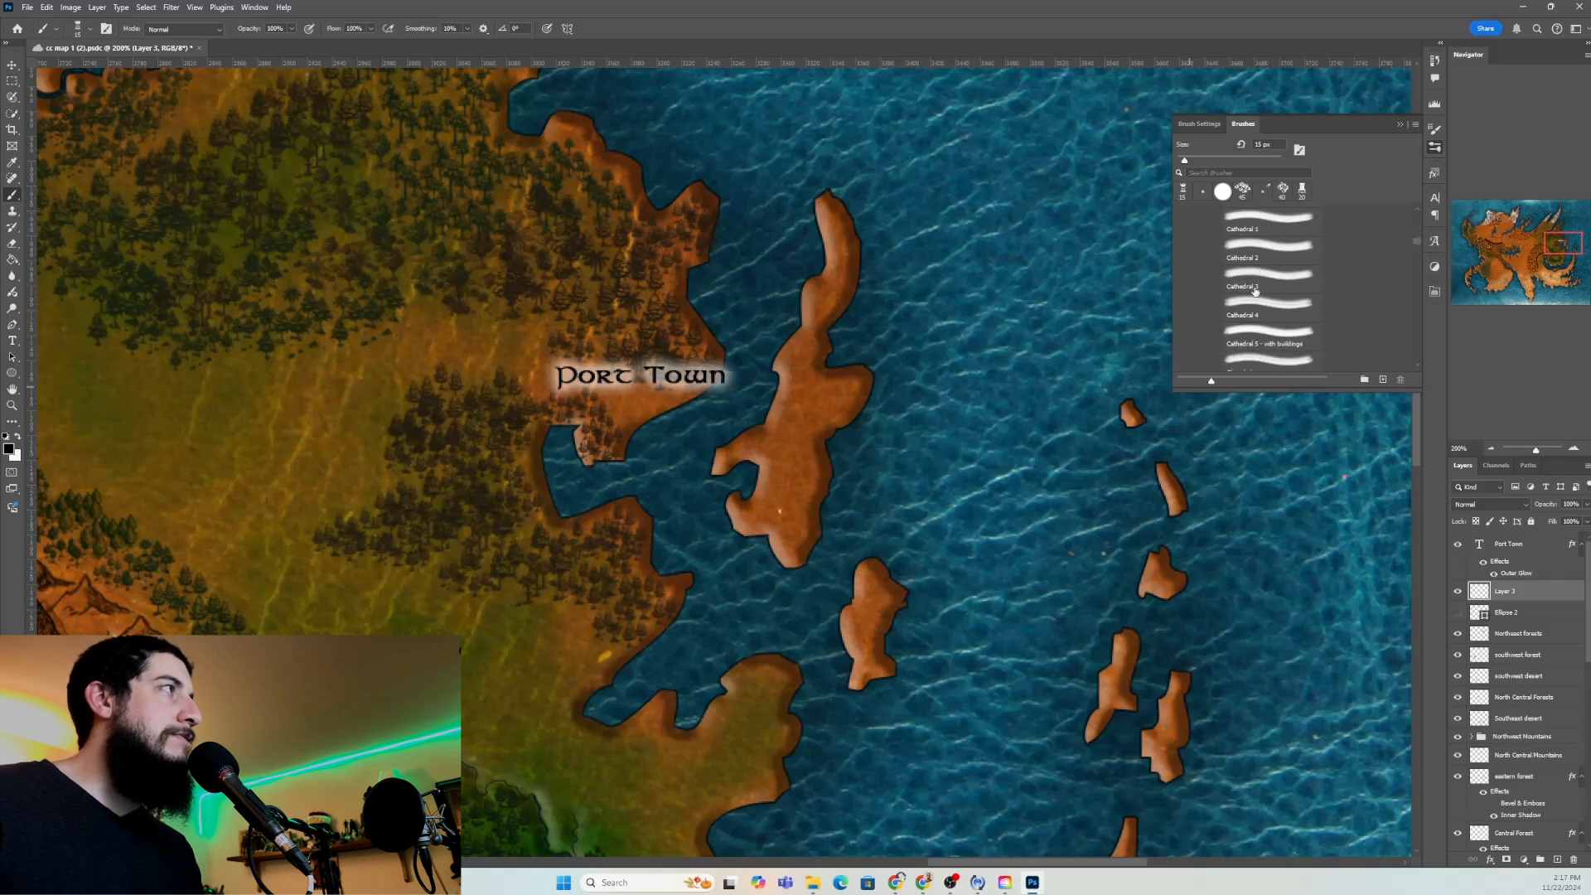
{"action": "scroll", "coordinate": [1256, 292], "scroll_direction": "down", "scroll_amount": 2}
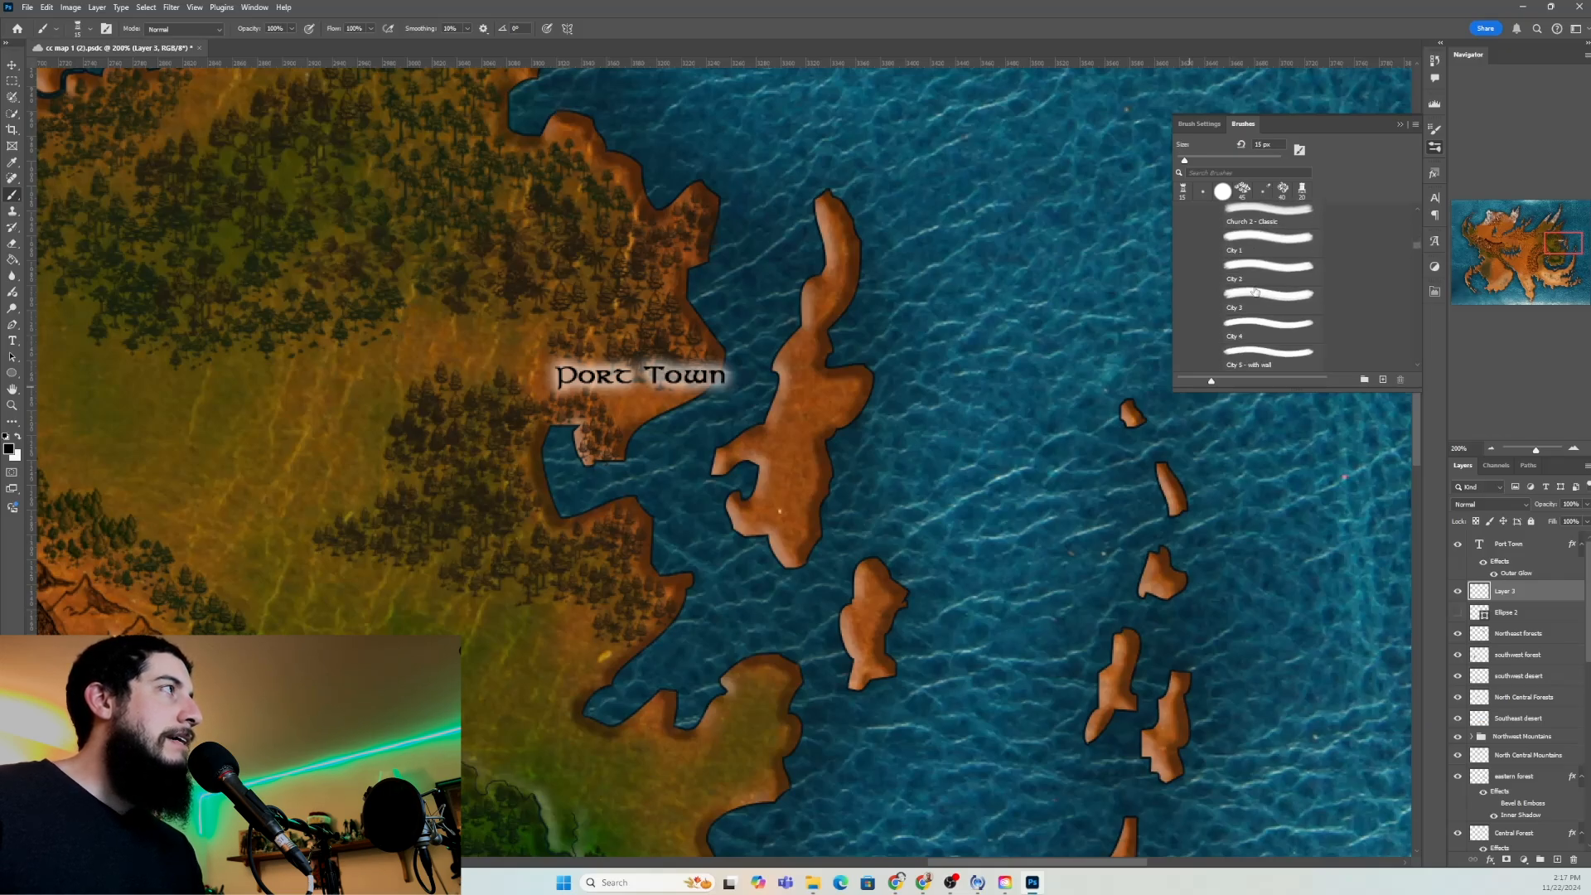
{"action": "left_click", "coordinate": [1256, 292]}
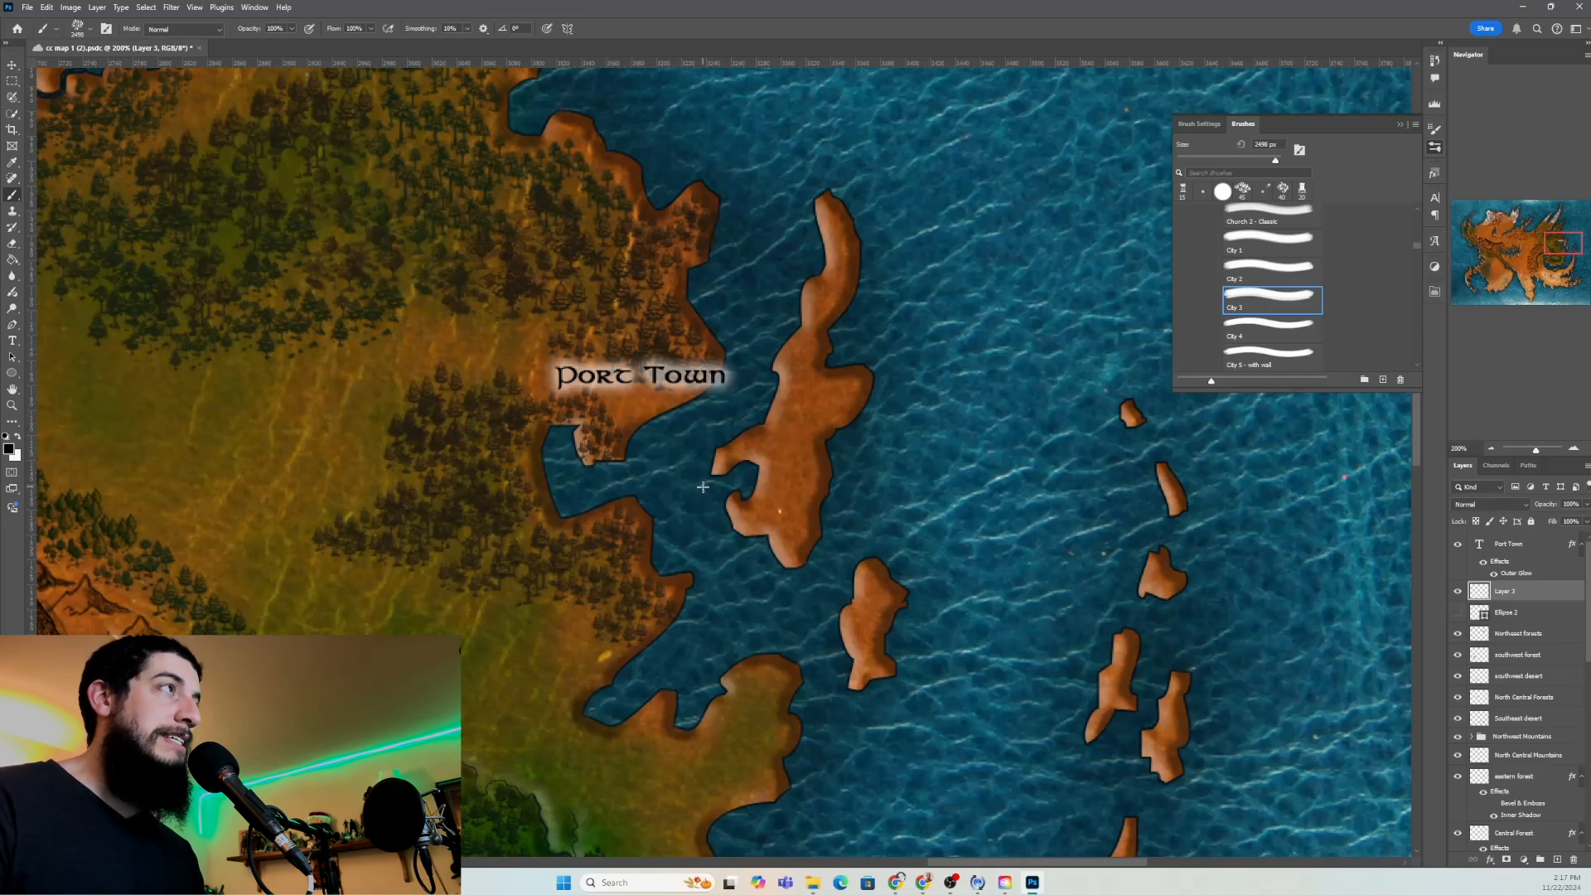
Reduce the City 3 brush to 35 px and stamp one town icon on the coast directly beneath the "Port Town" label
{"action": "key", "text": "bracketleft"}
{"action": "key", "text": "bracketleft"}
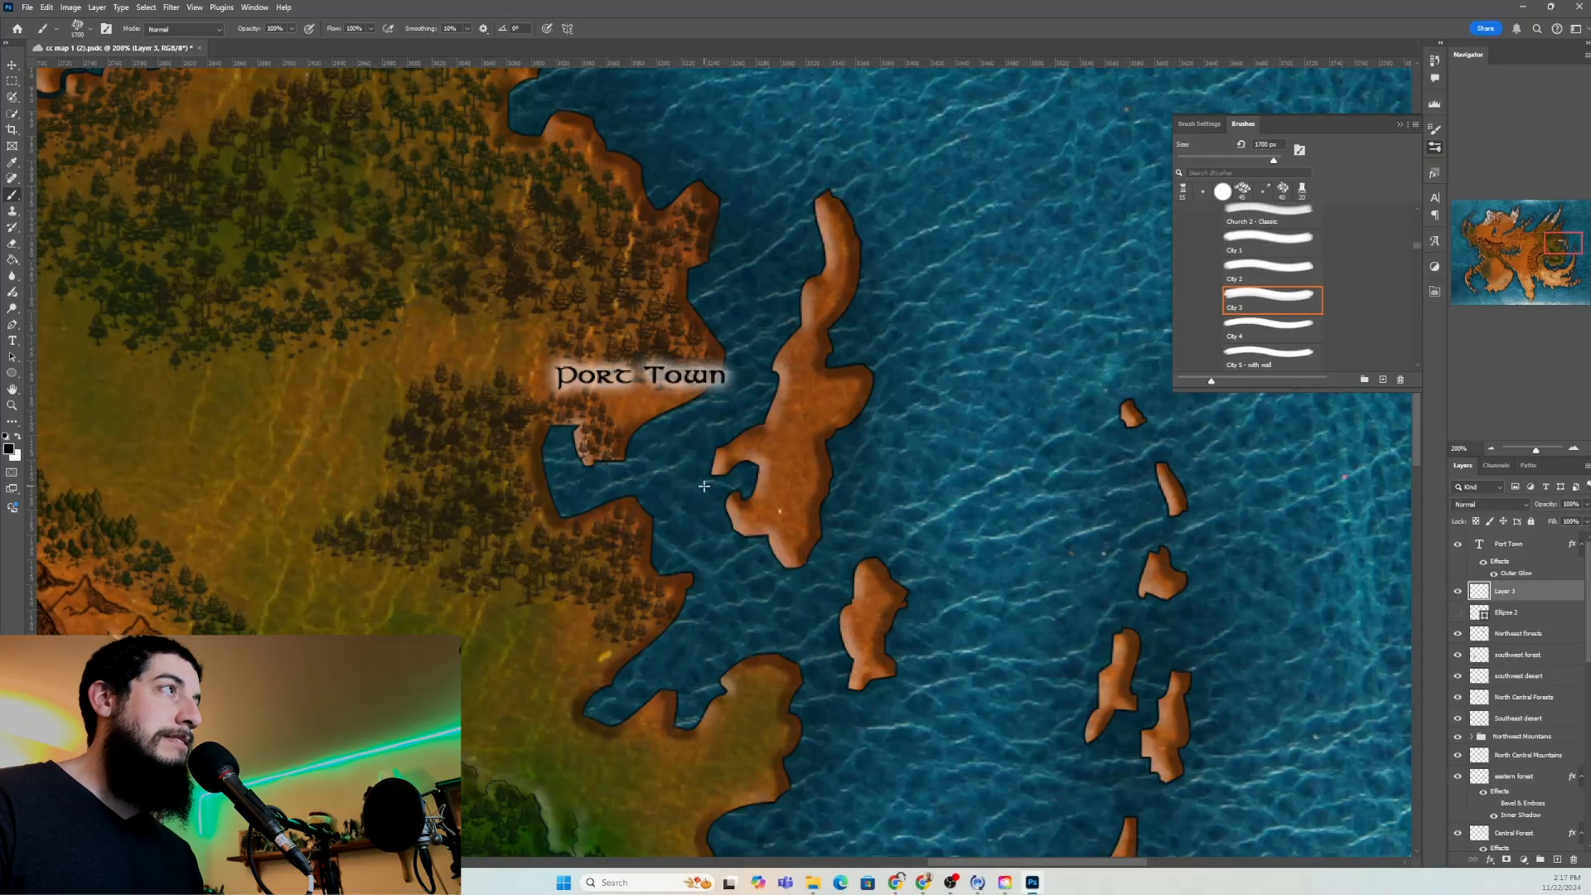
{"action": "key", "text": "bracketleft"}
{"action": "key", "text": "bracketleft"}
{"action": "key", "text": "bracketleft"}
{"action": "key", "text": "bracketleft"}
{"action": "key", "text": "bracketleft"}
{"action": "key", "text": "bracketleft"}
{"action": "key", "text": "bracketleft"}
{"action": "key", "text": "bracketleft"}
{"action": "key", "text": "bracketleft"}
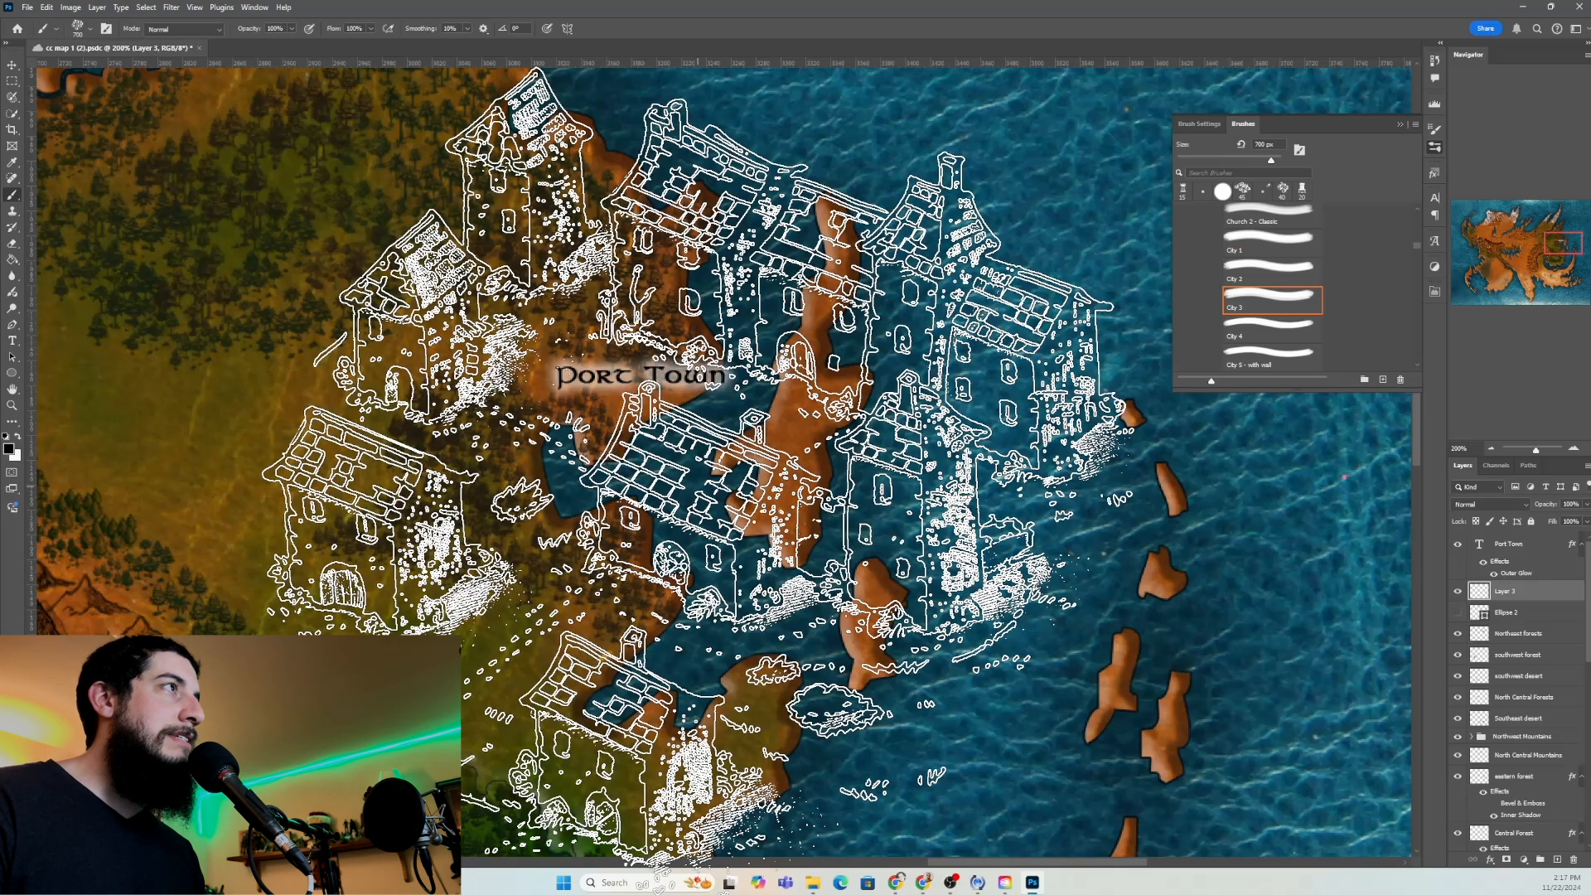
{"action": "key", "text": "bracketleft"}
{"action": "key", "text": "bracketleft"}
{"action": "key", "text": "bracketleft"}
{"action": "key", "text": "bracketleft"}
{"action": "key", "text": "bracketleft"}
{"action": "key", "text": "bracketleft"}
{"action": "key", "text": "bracketleft"}
{"action": "key", "text": "bracketleft"}
{"action": "key", "text": "bracketleft"}
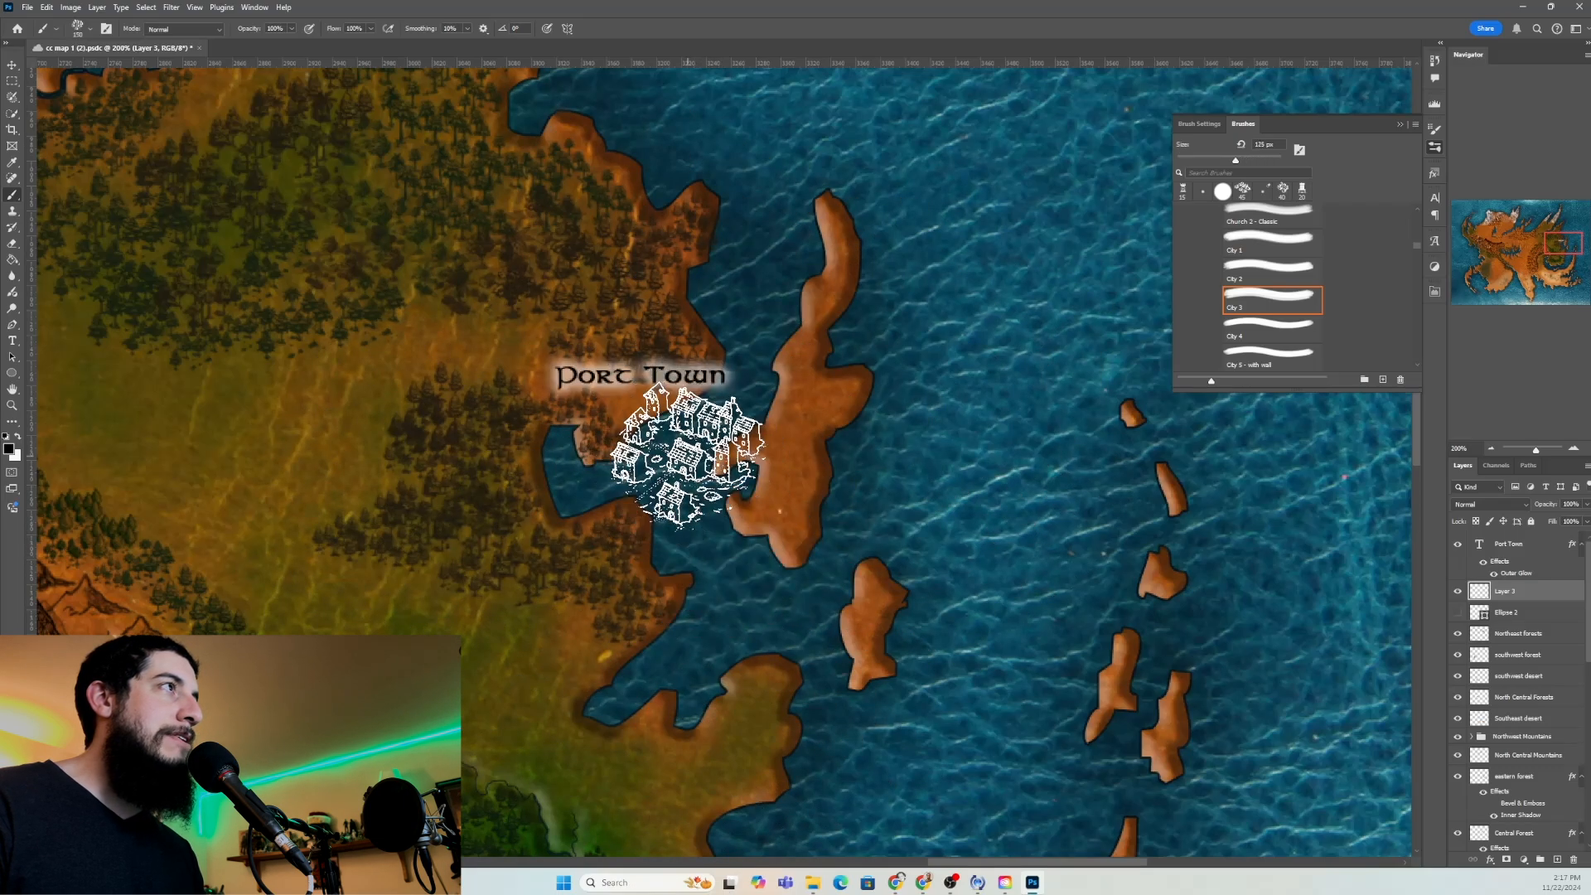
{"action": "key", "text": "bracketleft"}
{"action": "key", "text": "bracketleft"}
{"action": "key", "text": "bracketleft"}
{"action": "key", "text": "bracketleft"}
{"action": "key", "text": "bracketleft"}
{"action": "key", "text": "bracketleft"}
{"action": "key", "text": "bracketleft"}
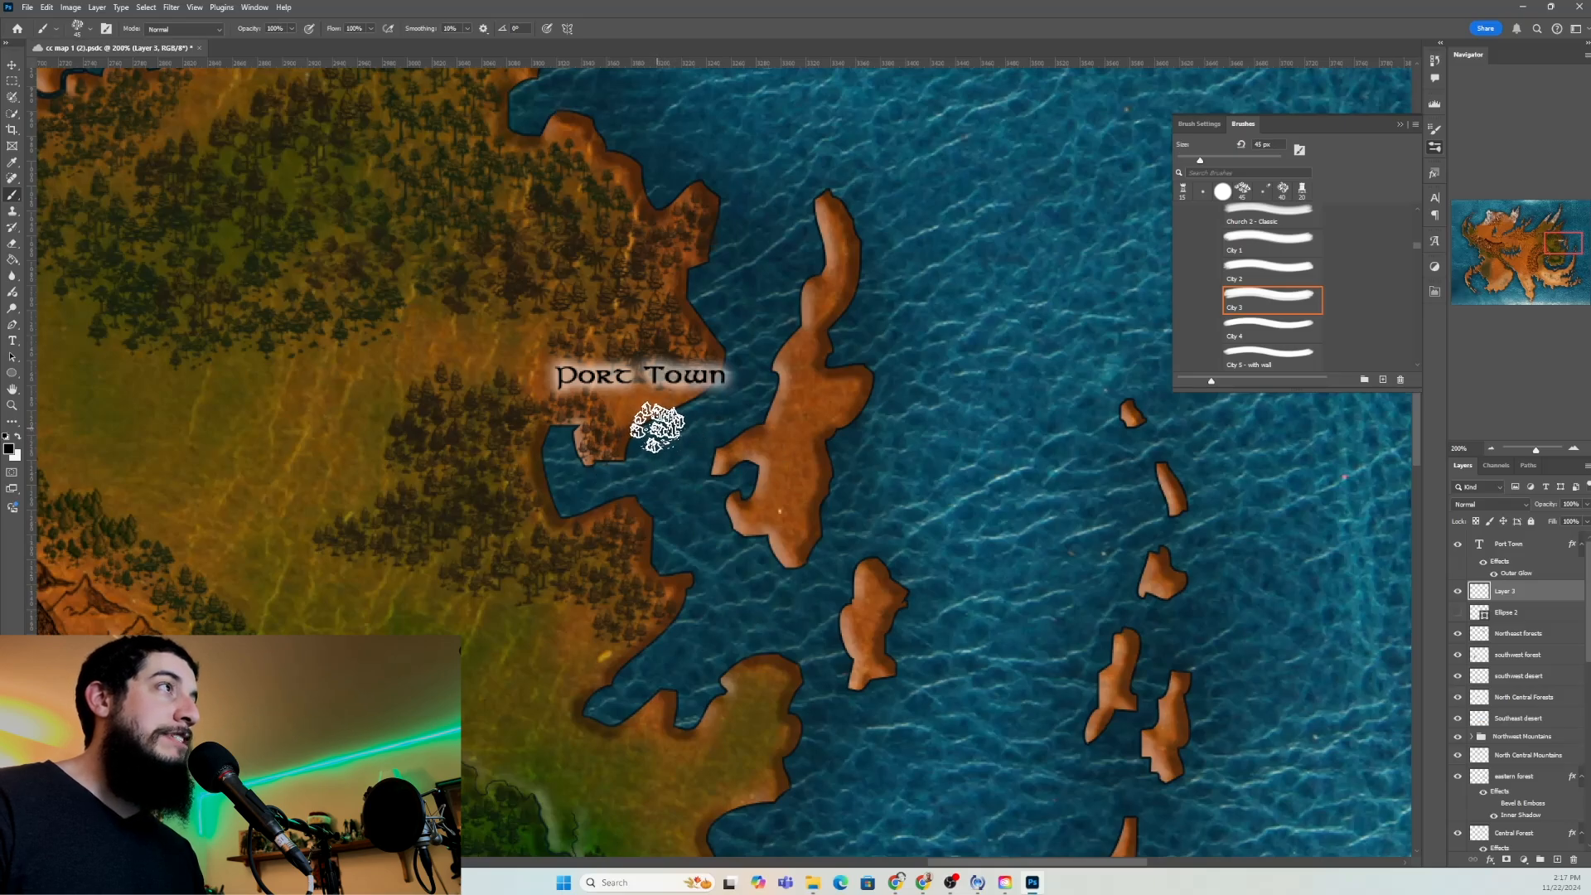
{"action": "key", "text": "bracketleft"}
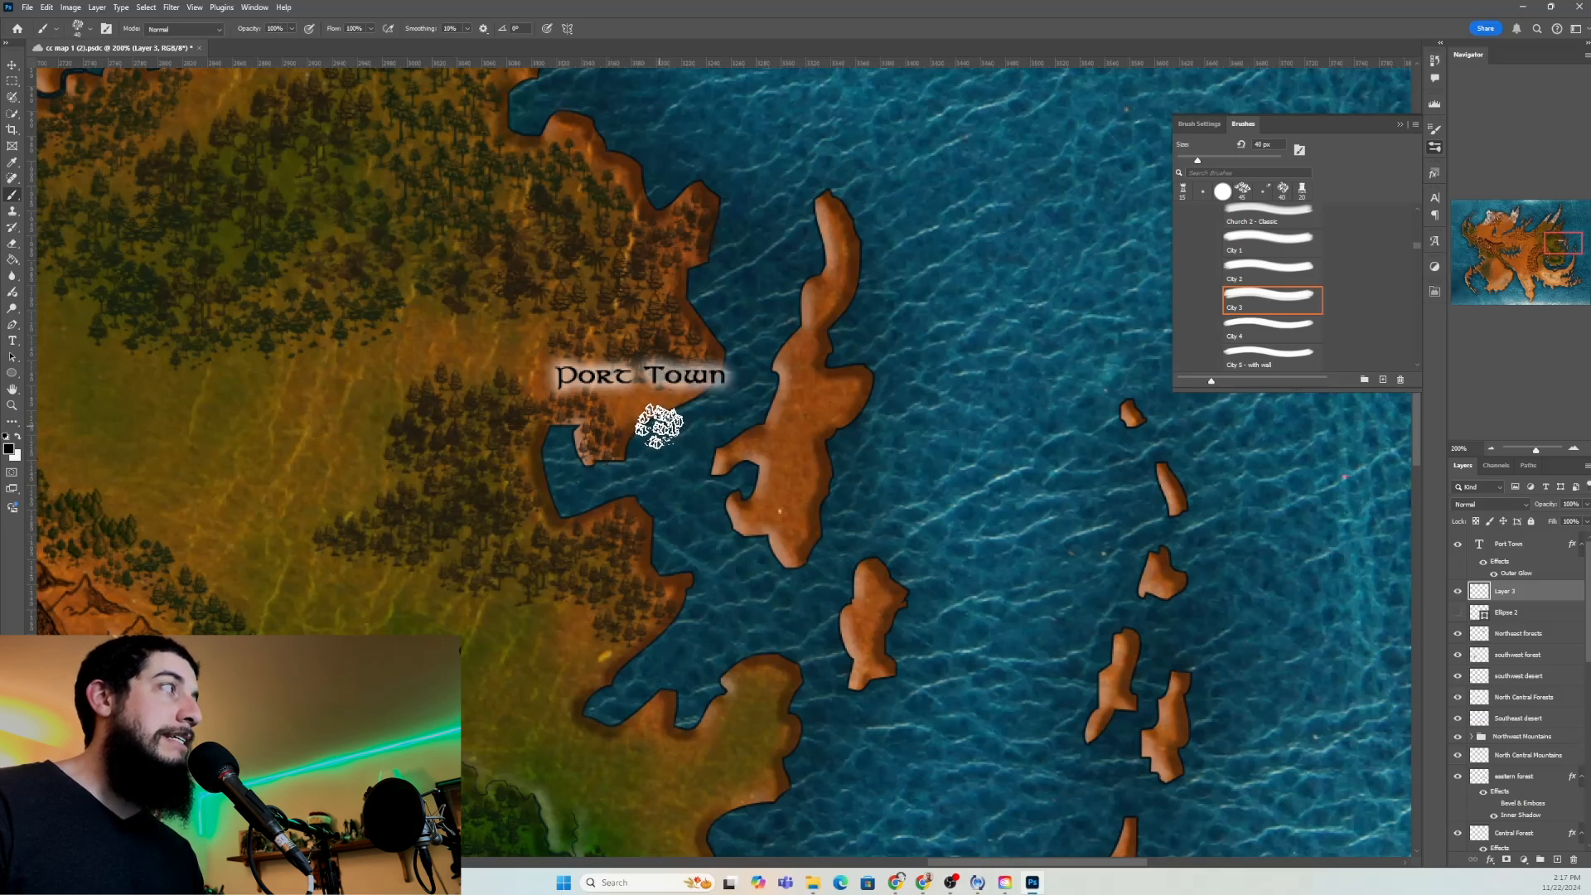
{"action": "key", "text": "bracketleft"}
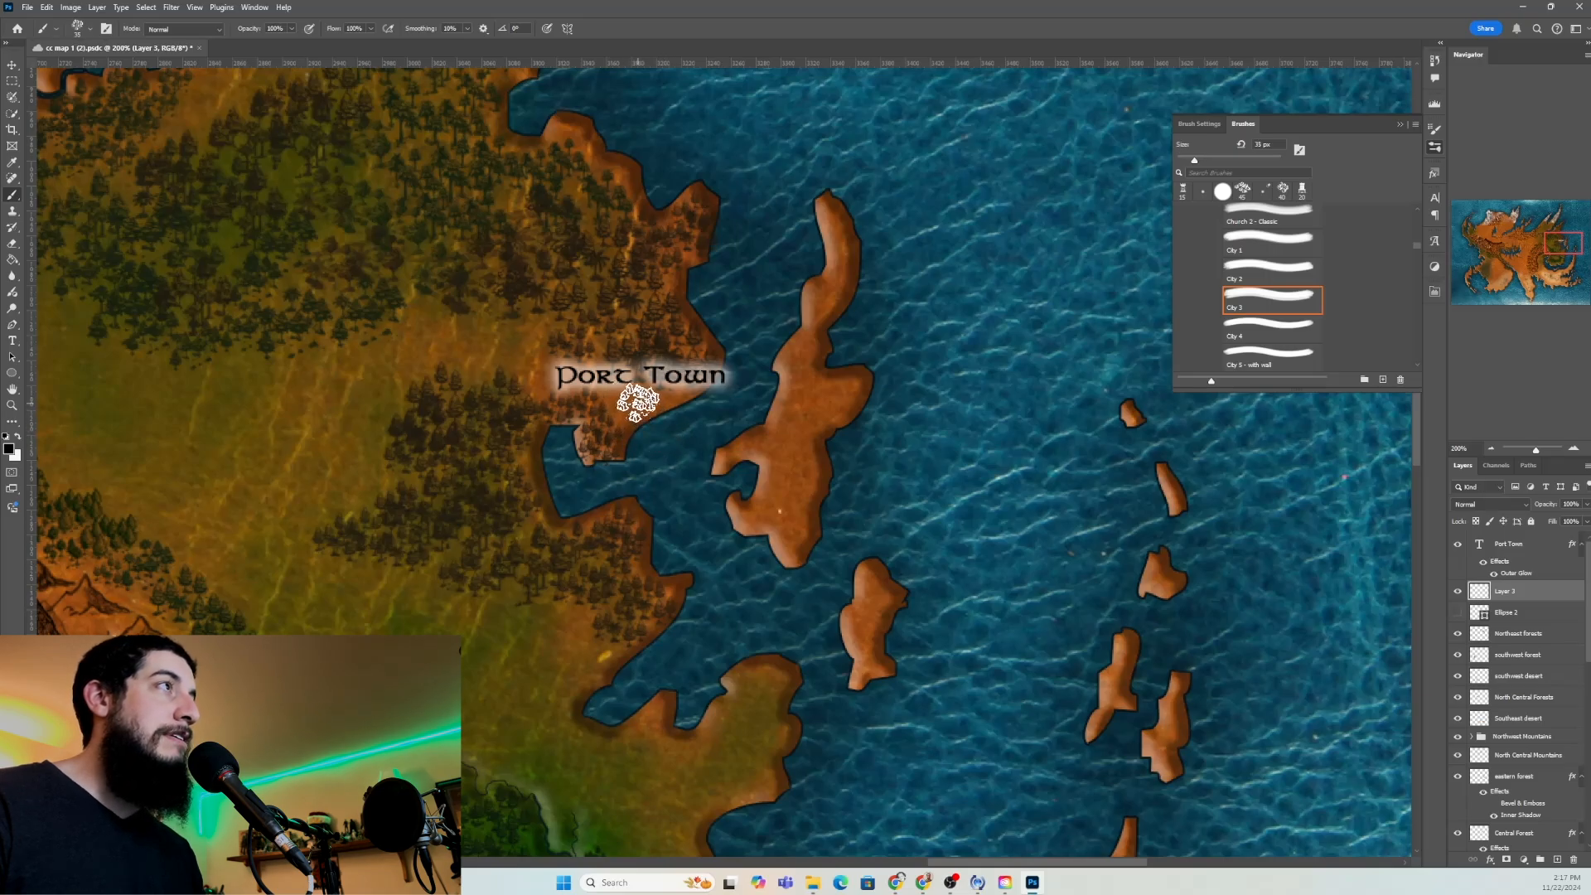
{"action": "left_click", "coordinate": [638, 403]}
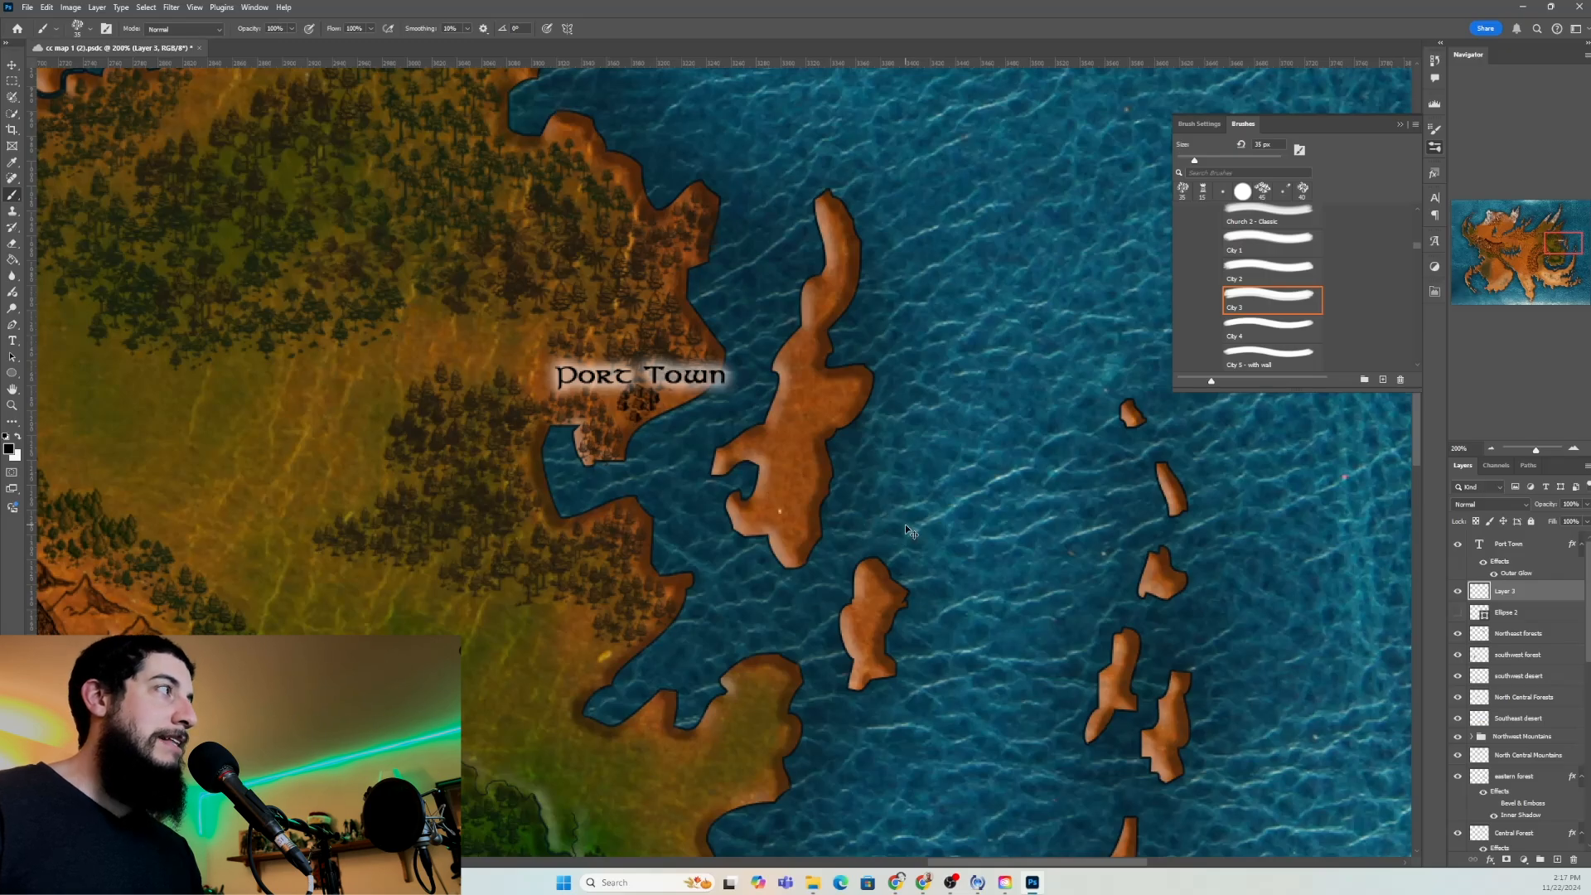
Nudge the "Port Town" text layer upward until the label sits clear above the stamped town icon
{"action": "key", "text": "v"}
{"action": "left_click", "coordinate": [1516, 543]}
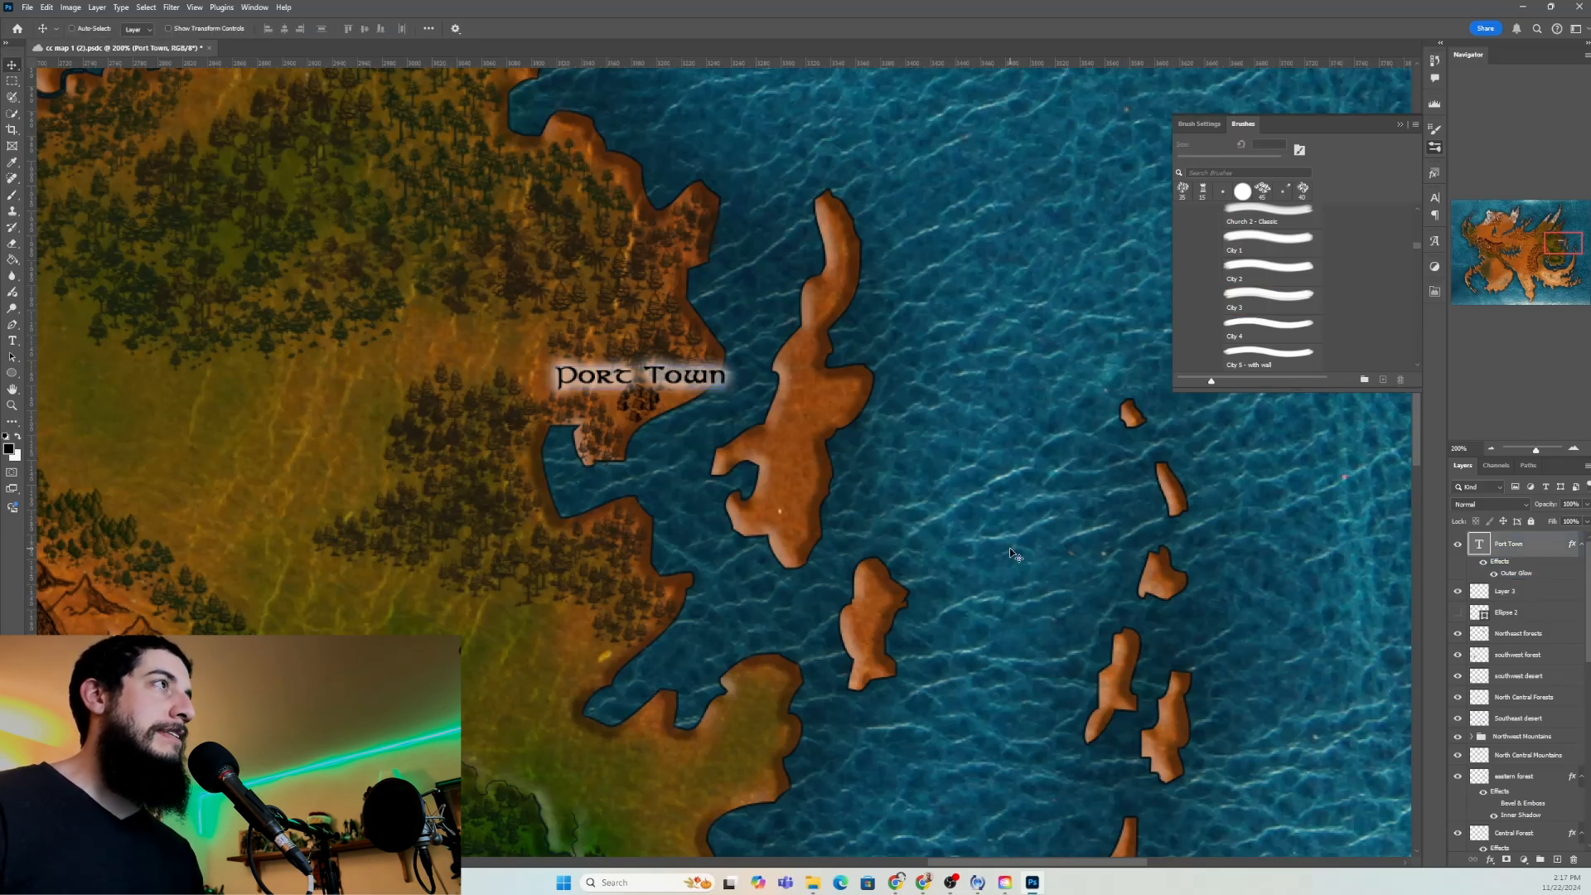
{"action": "key", "text": "Up"}
{"action": "key", "text": "Up"}
{"action": "key", "text": "Up"}
{"action": "key", "text": "Up"}
{"action": "key", "text": "Up"}
{"action": "key", "text": "Up"}
{"action": "key", "text": "Up"}
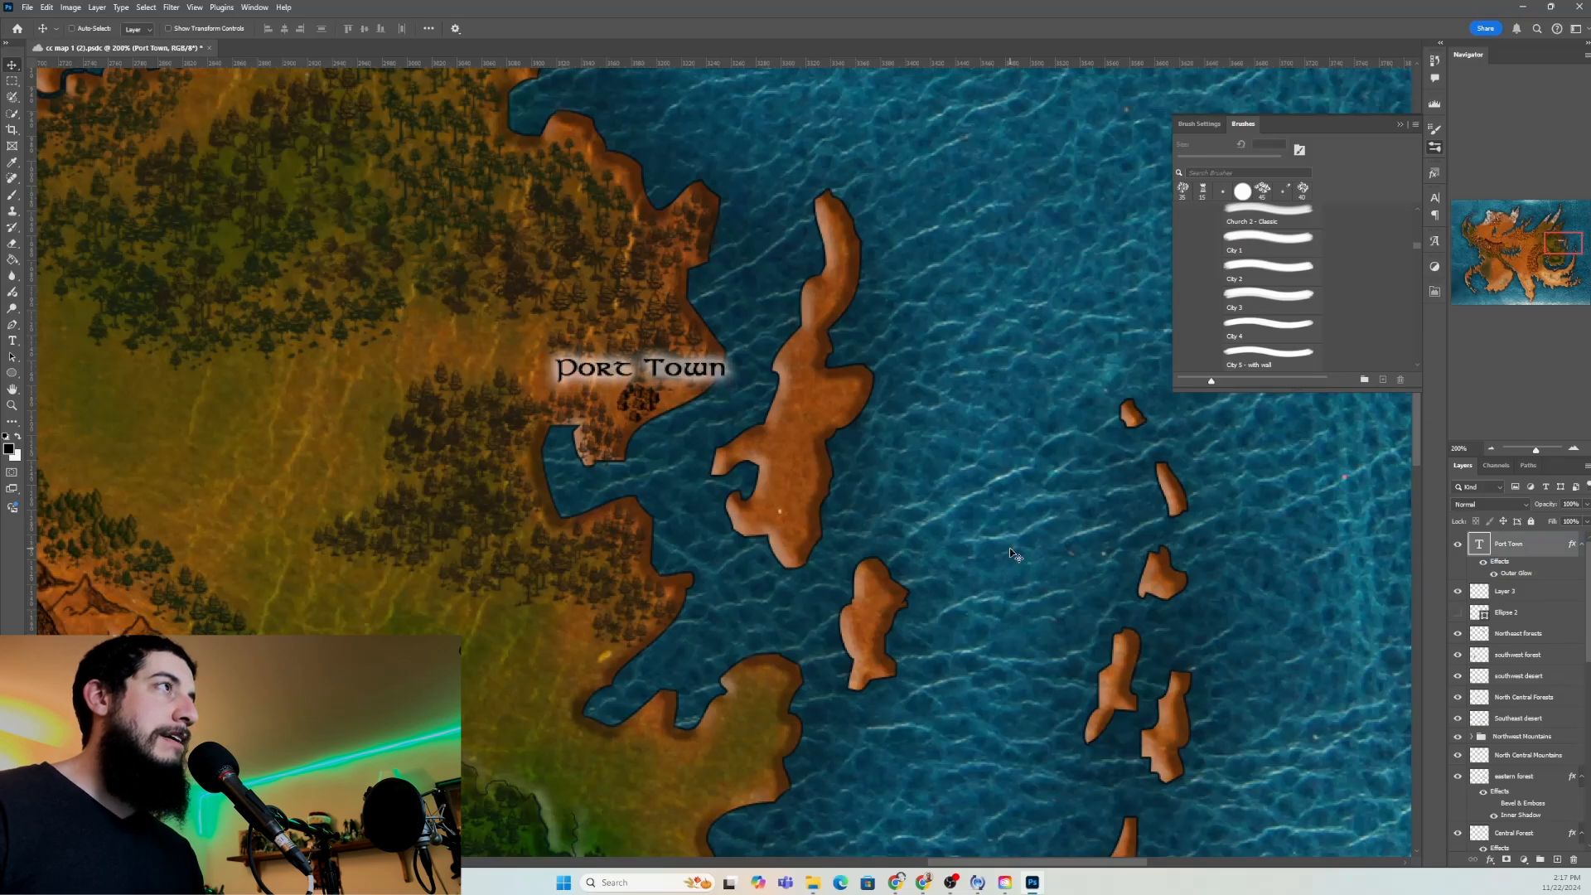
{"action": "key", "text": "Up"}
{"action": "key", "text": "Up"}
{"action": "key", "text": "Up"}
{"action": "key", "text": "Up"}
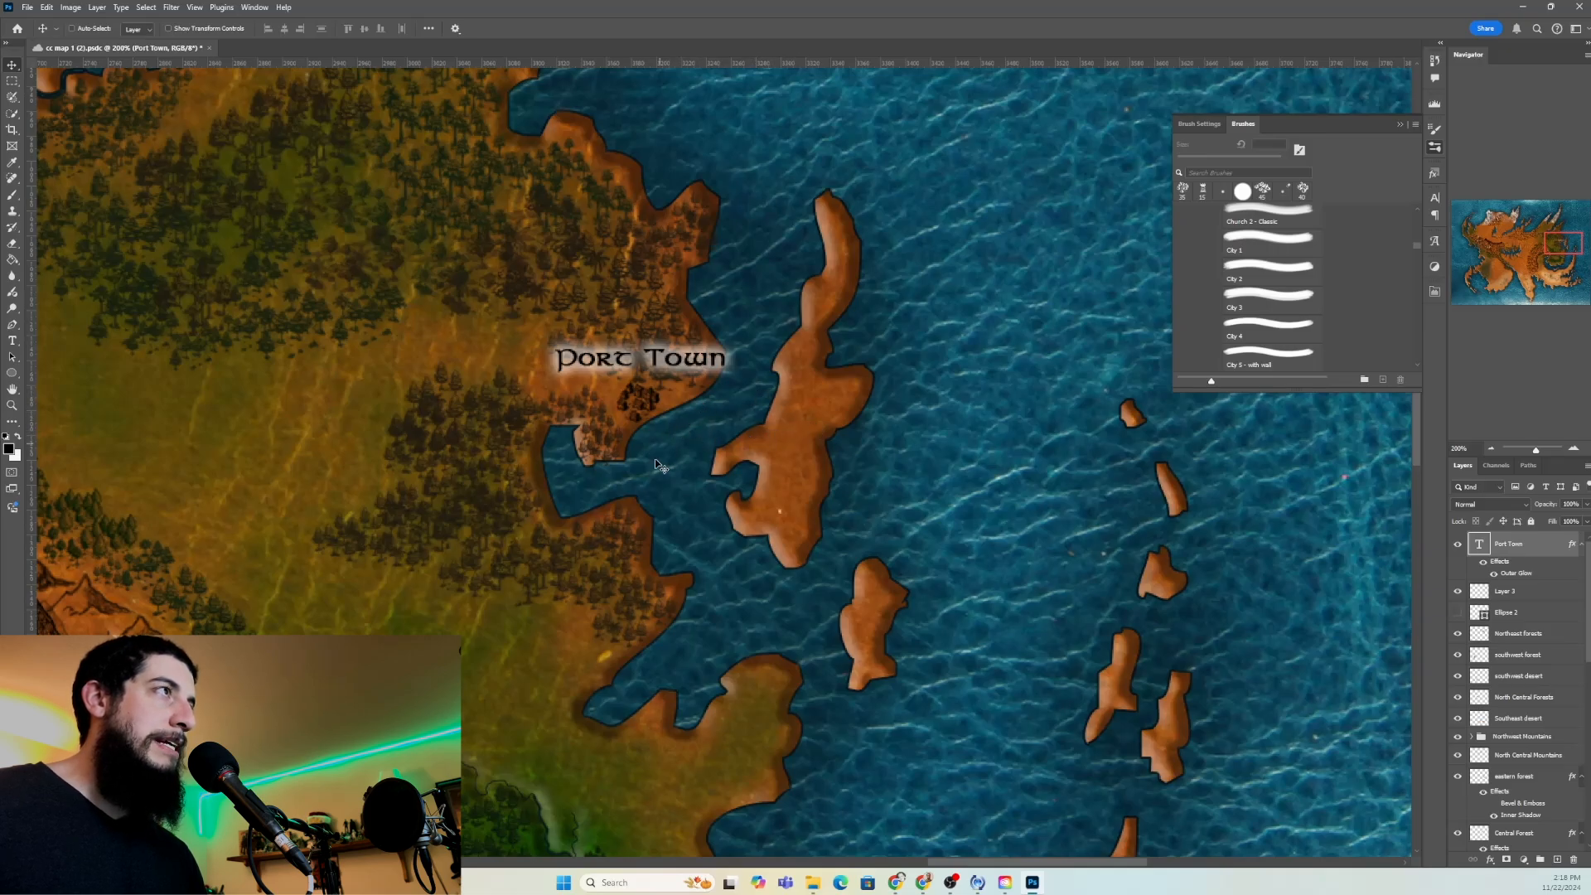
Choose the "City 8 - fortress" brush and save the map document
{"action": "key", "text": "b"}
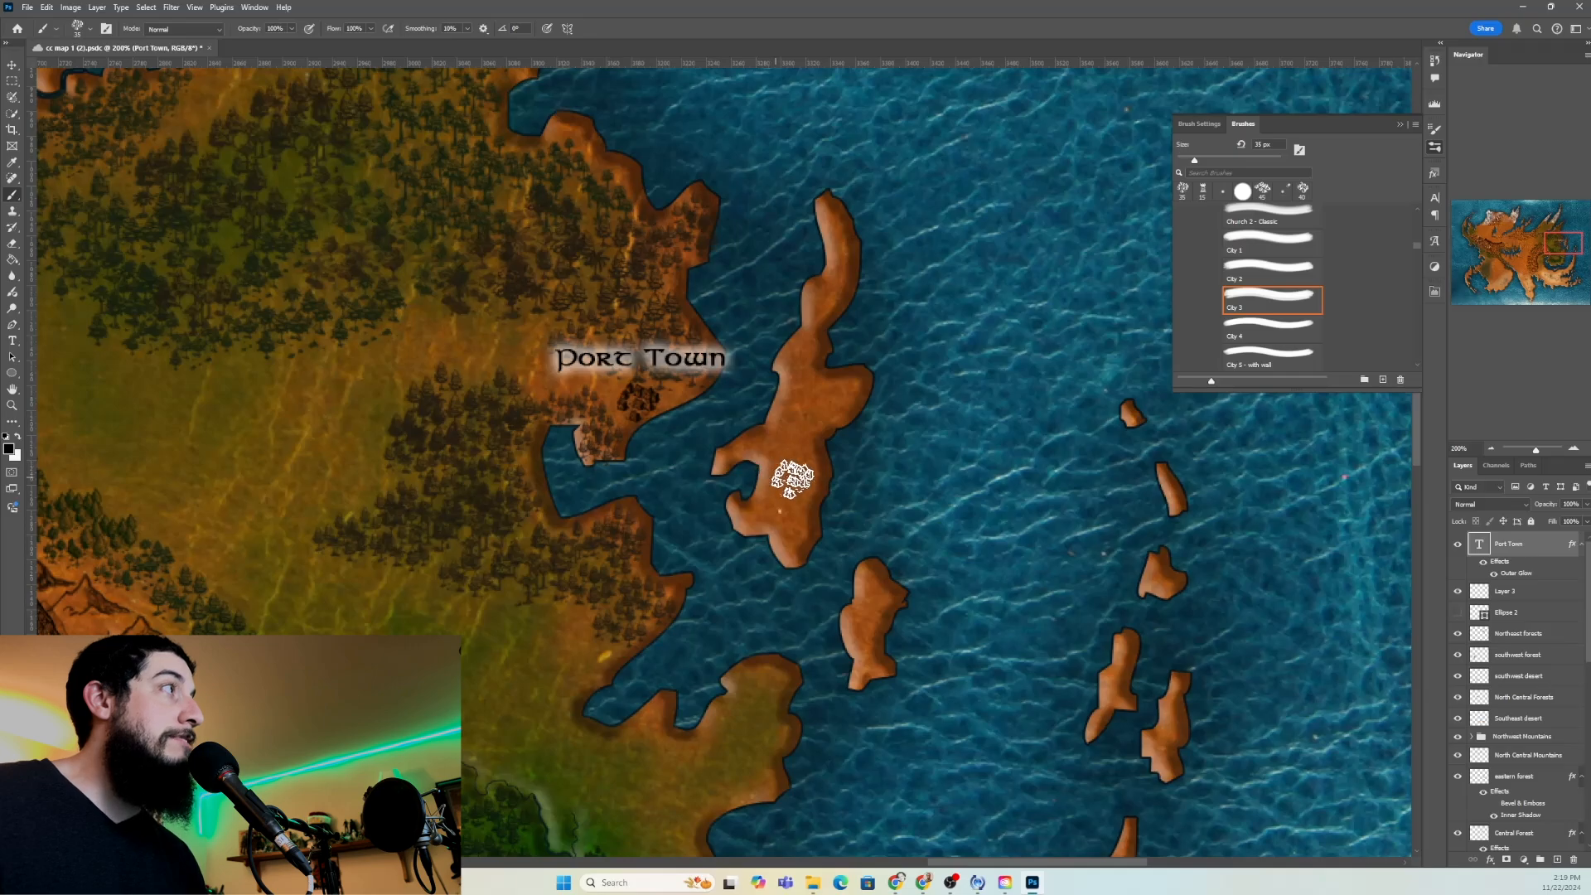
{"action": "scroll", "coordinate": [1280, 311], "scroll_direction": "down", "scroll_amount": 3}
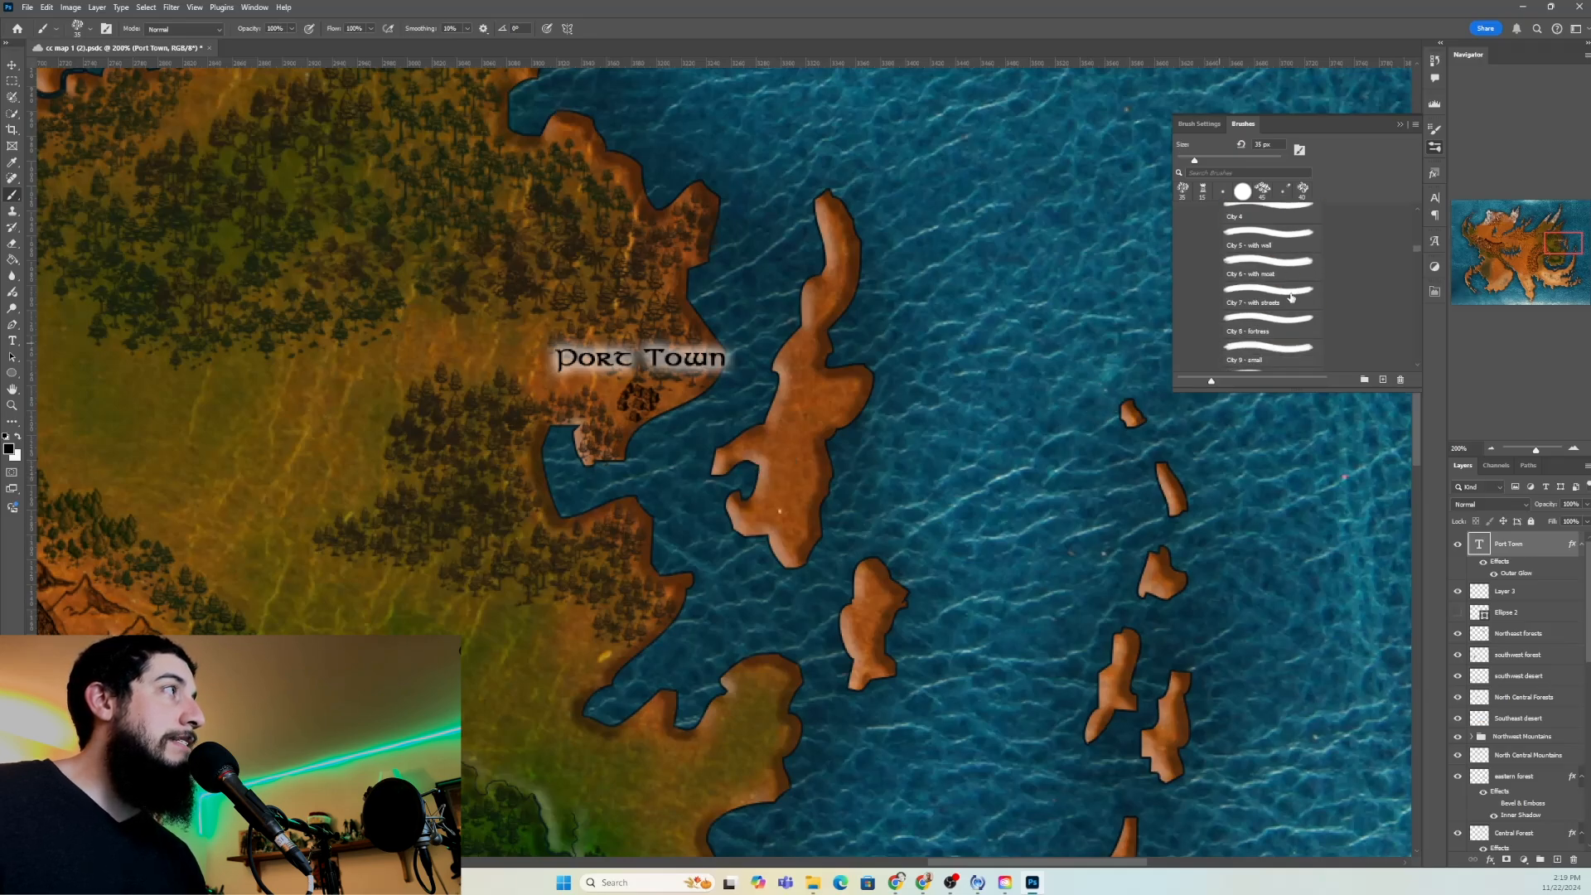
{"action": "left_click", "coordinate": [1292, 299]}
{"action": "scroll", "coordinate": [1292, 299], "scroll_direction": "down", "scroll_amount": 2}
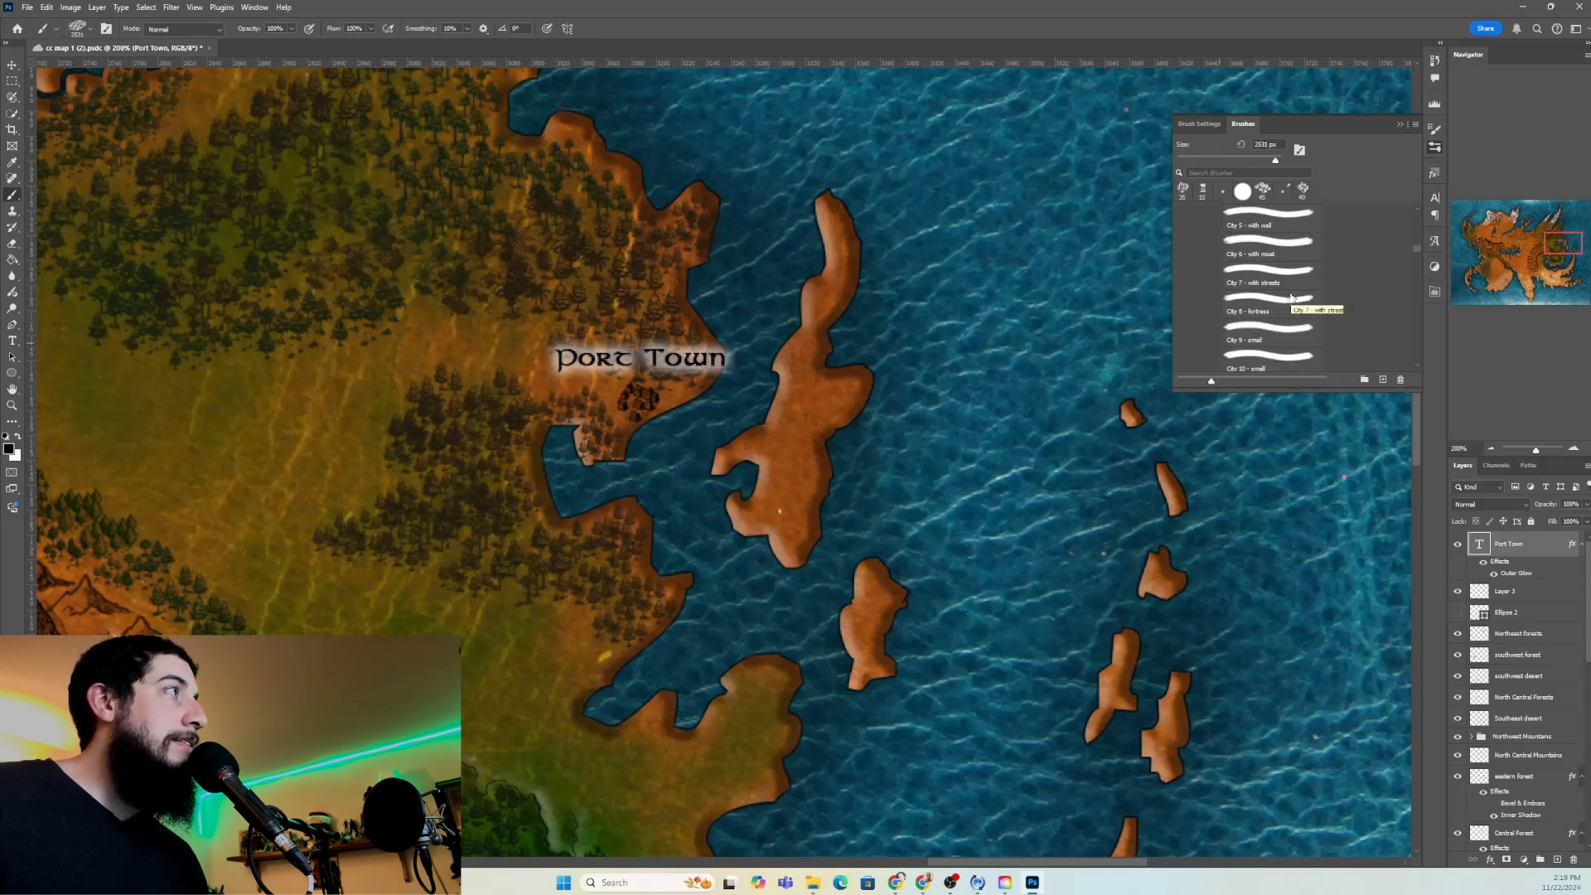
{"action": "left_click", "coordinate": [1291, 299]}
{"action": "left_click", "coordinate": [1259, 308]}
{"action": "key", "text": "ctrl+s"}
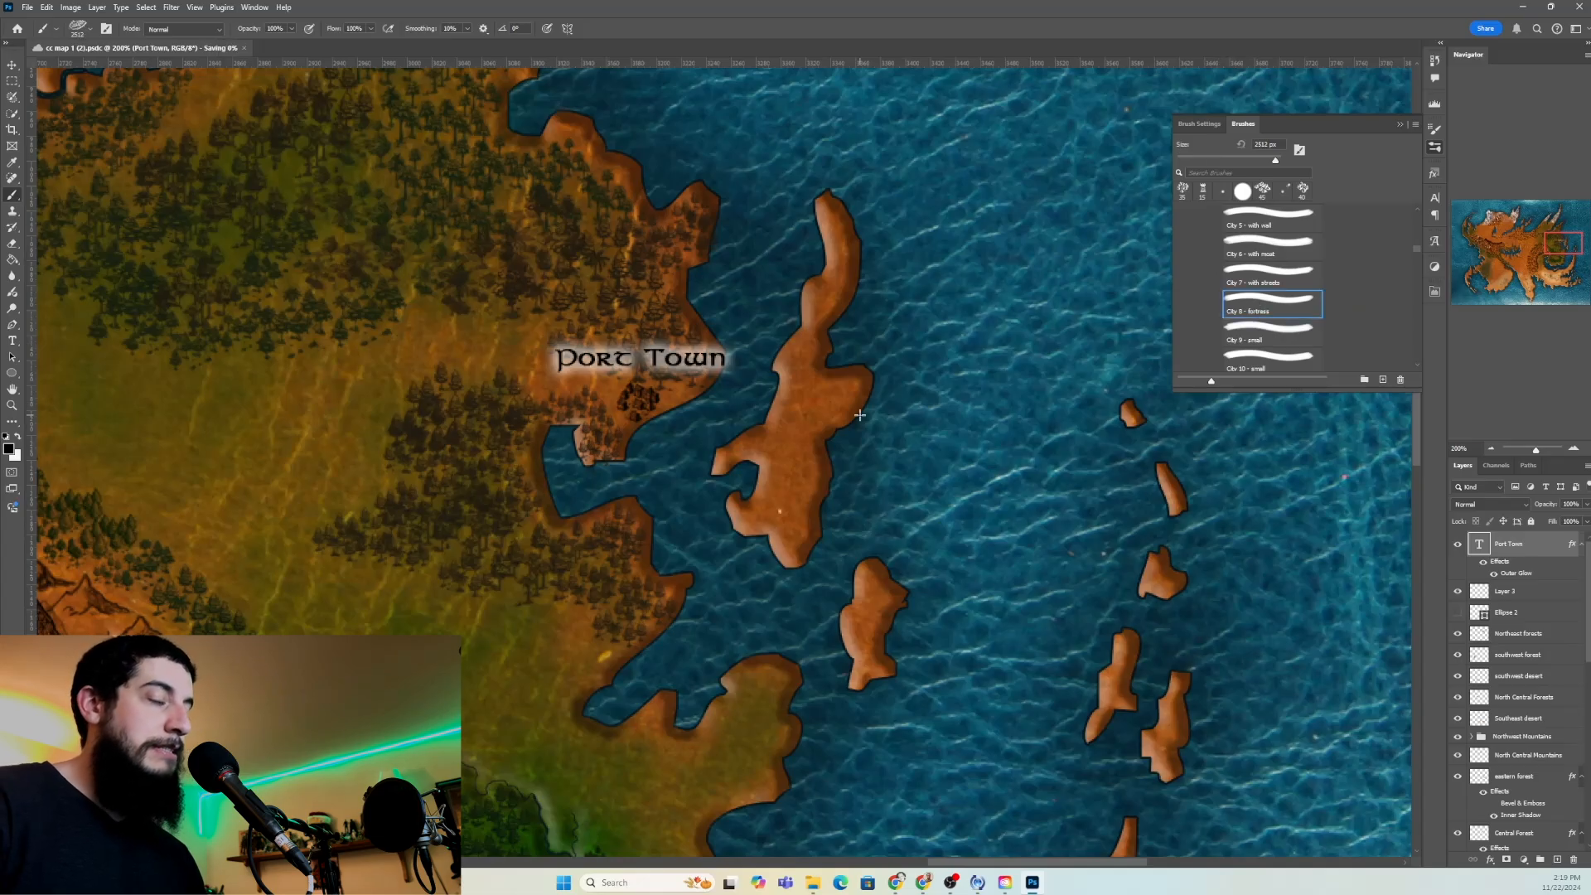
Reduce the "City 8 - fortress" brush size to 40 px so it fits the long island east of Port Town
{"action": "key", "text": "bracketleft"}
{"action": "key", "text": "bracketleft"}
{"action": "key", "text": "bracketleft"}
{"action": "key", "text": "bracketleft"}
{"action": "key", "text": "bracketleft"}
{"action": "key", "text": "bracketleft"}
{"action": "key", "text": "bracketleft"}
{"action": "key", "text": "bracketleft"}
{"action": "key", "text": "bracketleft"}
{"action": "key", "text": "bracketleft"}
{"action": "key", "text": "bracketleft"}
{"action": "key", "text": "bracketleft"}
{"action": "key", "text": "bracketleft"}
{"action": "key", "text": "bracketleft"}
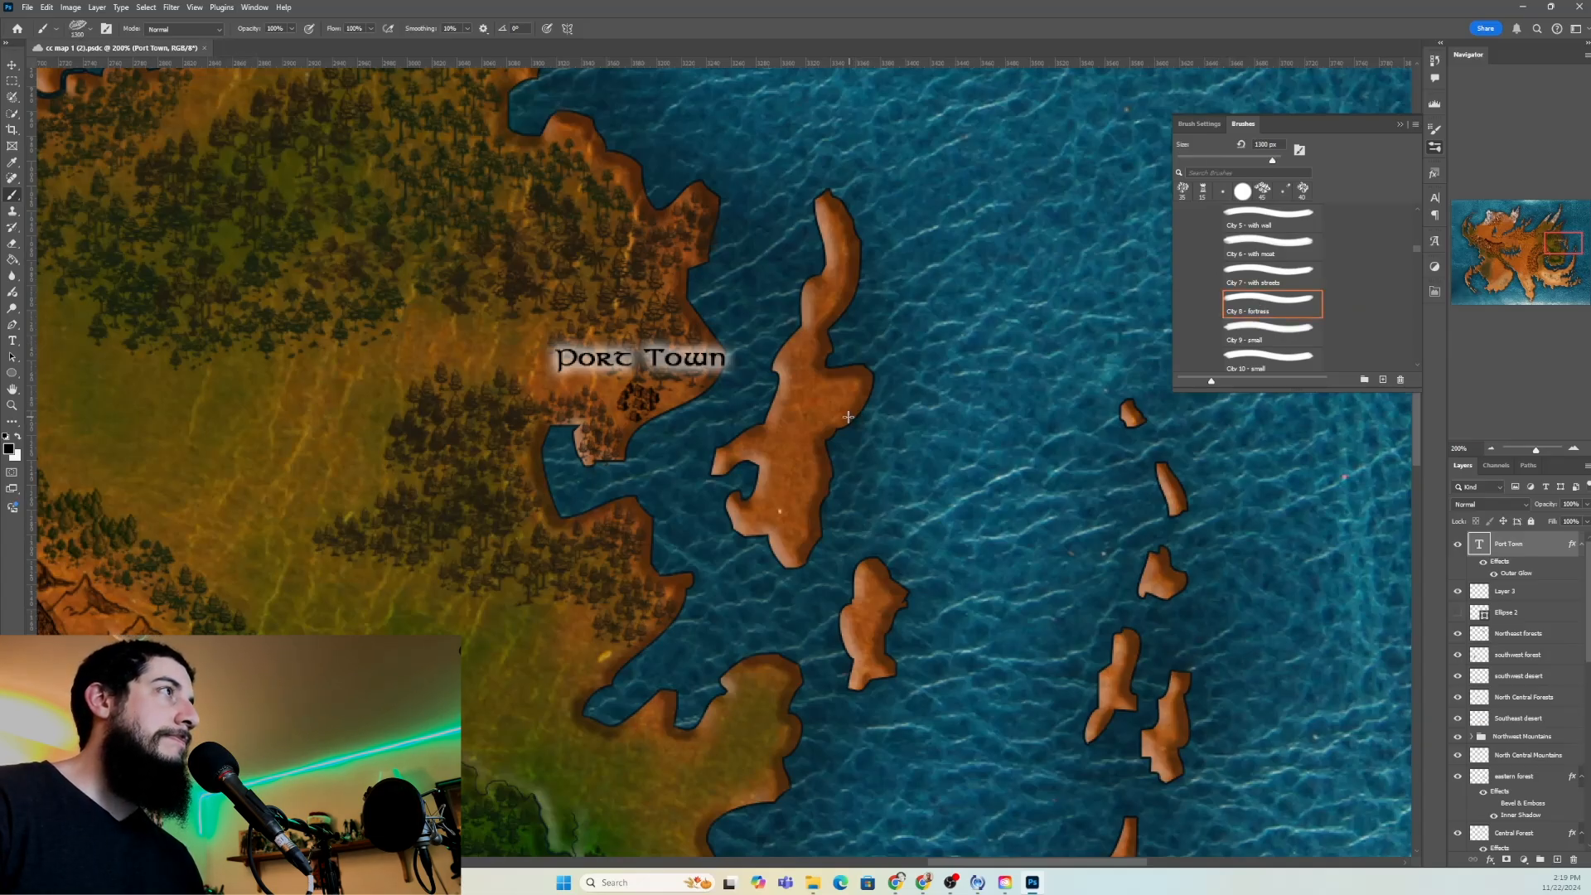
{"action": "left_click", "coordinate": [893, 427]}
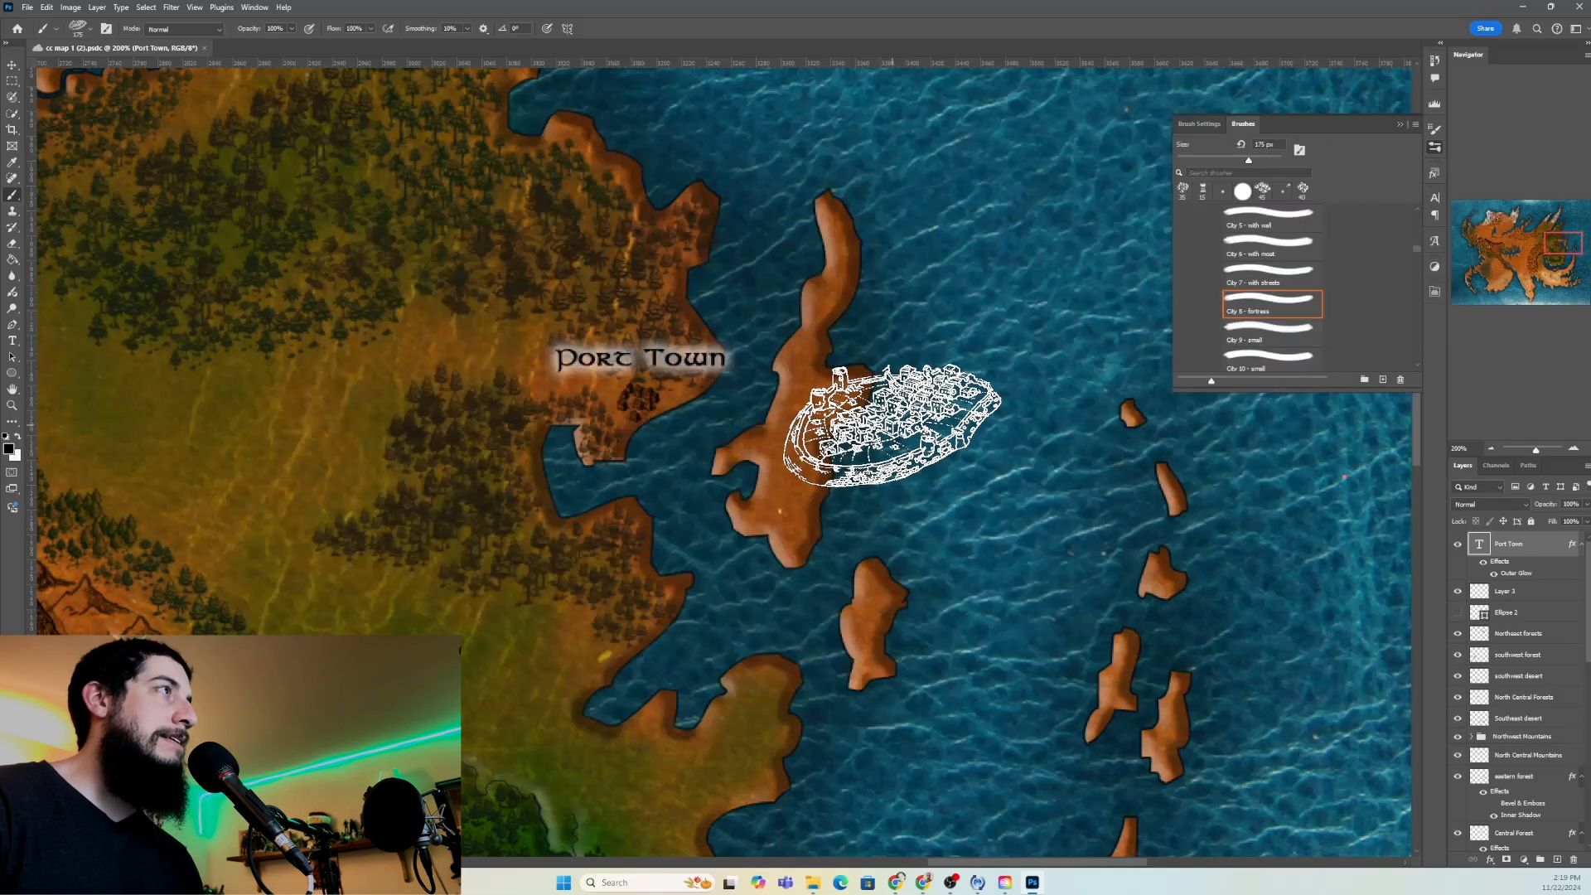
{"action": "key", "text": "bracketright"}
{"action": "key", "text": "bracketright"}
{"action": "key", "text": "bracketright"}
{"action": "key", "text": "bracketright"}
{"action": "key", "text": "bracketright"}
{"action": "key", "text": "bracketright"}
{"action": "key", "text": "bracketright"}
{"action": "key", "text": "bracketright"}
{"action": "key", "text": "bracketright"}
{"action": "key", "text": "bracketright"}
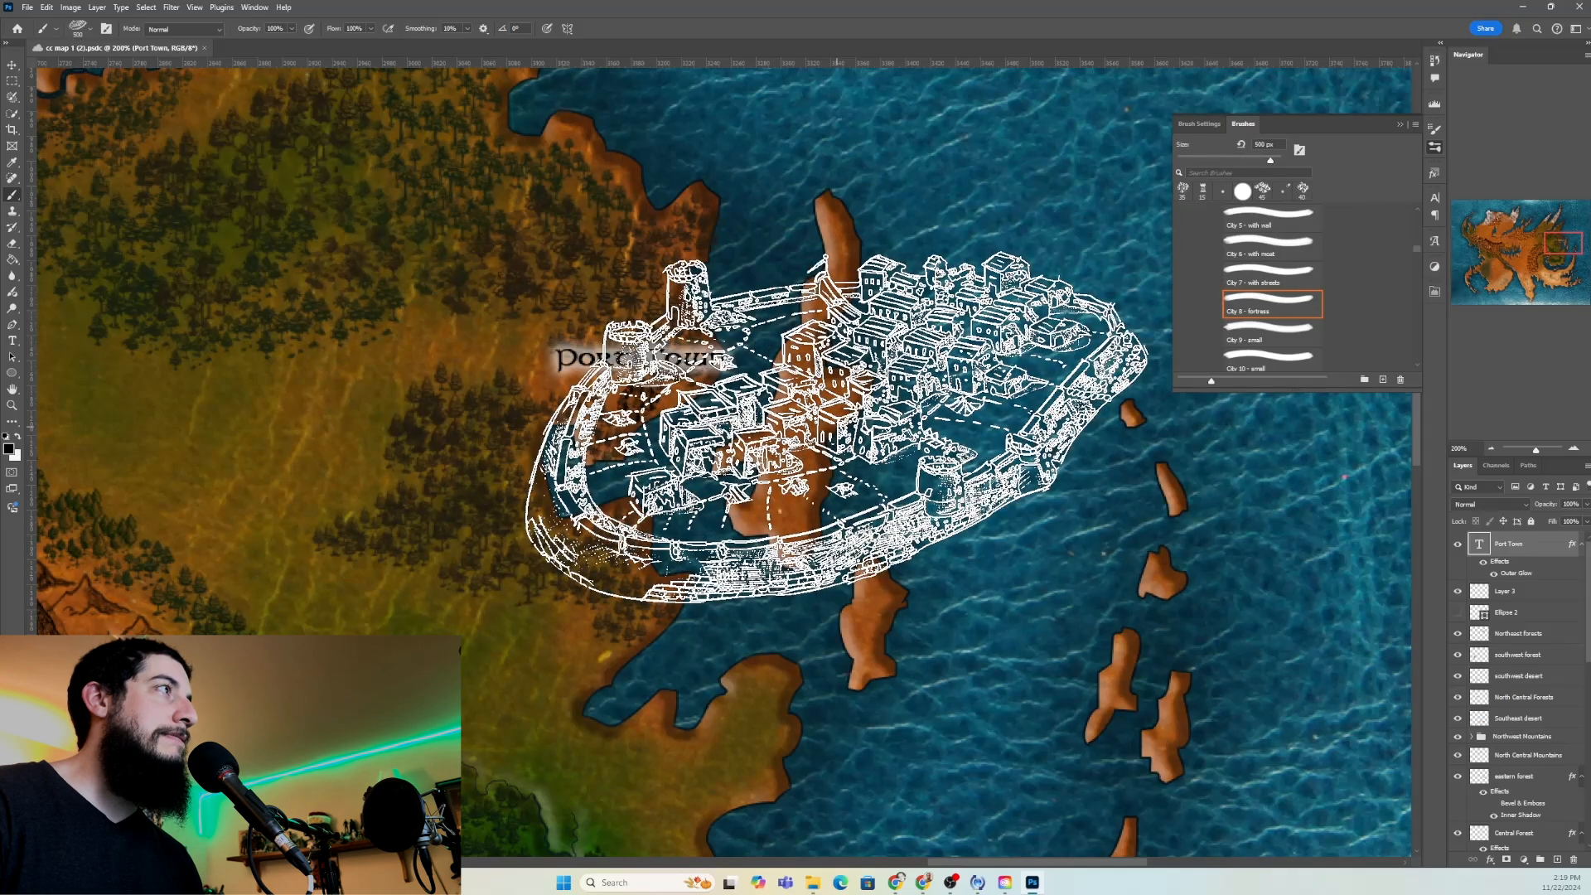
{"action": "key", "text": "bracketleft"}
{"action": "key", "text": "bracketleft"}
{"action": "key", "text": "bracketleft"}
{"action": "key", "text": "bracketleft"}
{"action": "key", "text": "bracketleft"}
{"action": "key", "text": "bracketleft"}
{"action": "key", "text": "bracketleft"}
{"action": "key", "text": "bracketleft"}
{"action": "key", "text": "bracketleft"}
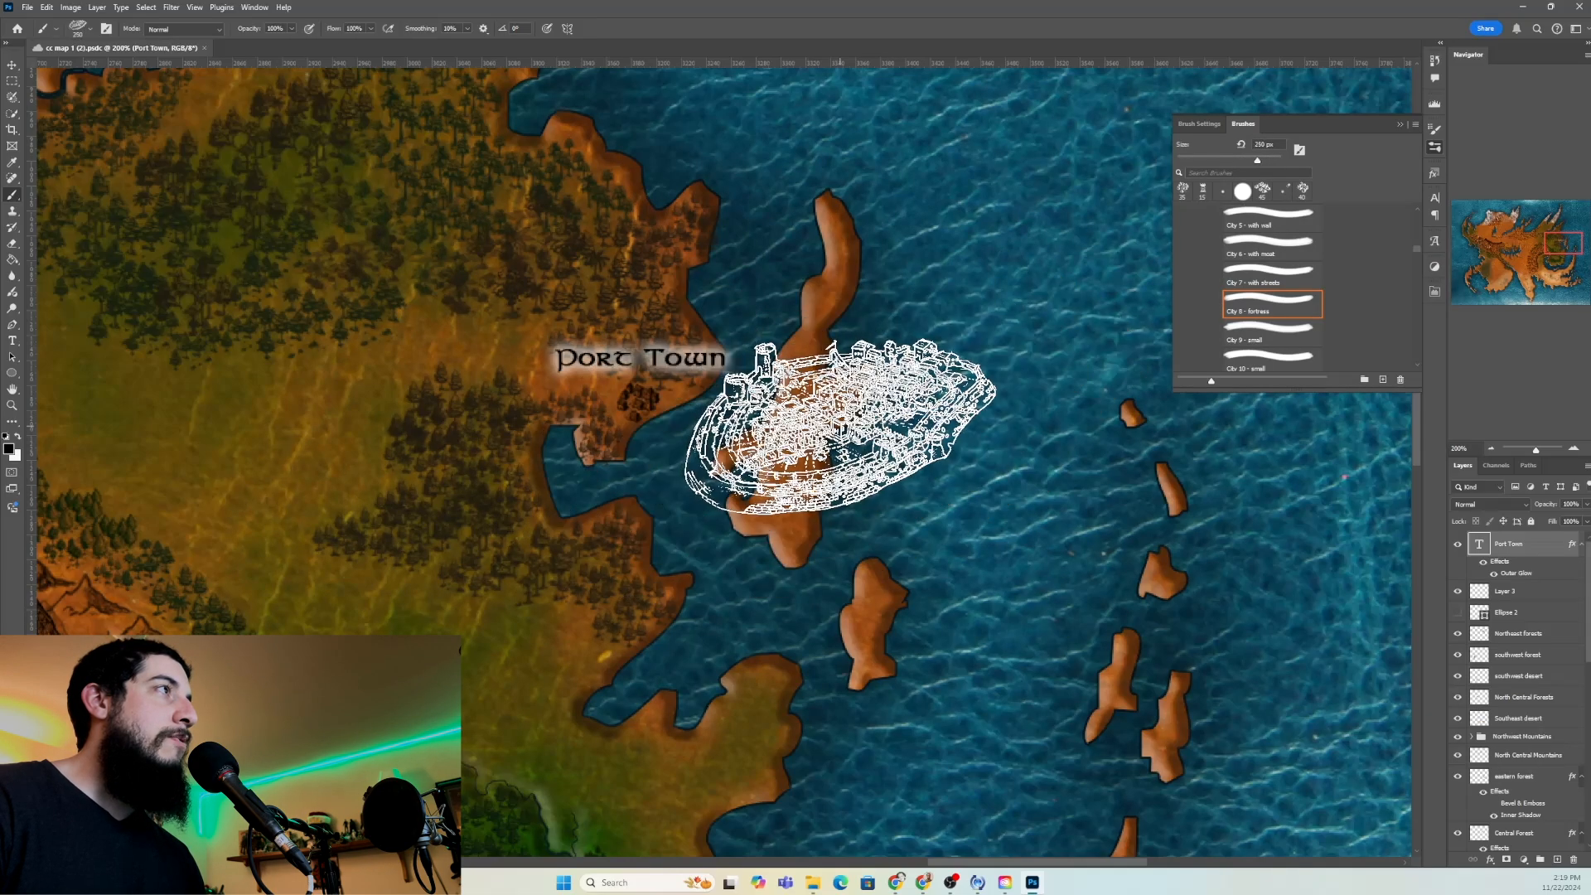
{"action": "key", "text": "bracketleft"}
{"action": "key", "text": "bracketleft"}
{"action": "key", "text": "bracketleft"}
{"action": "key", "text": "bracketleft"}
{"action": "key", "text": "bracketleft"}
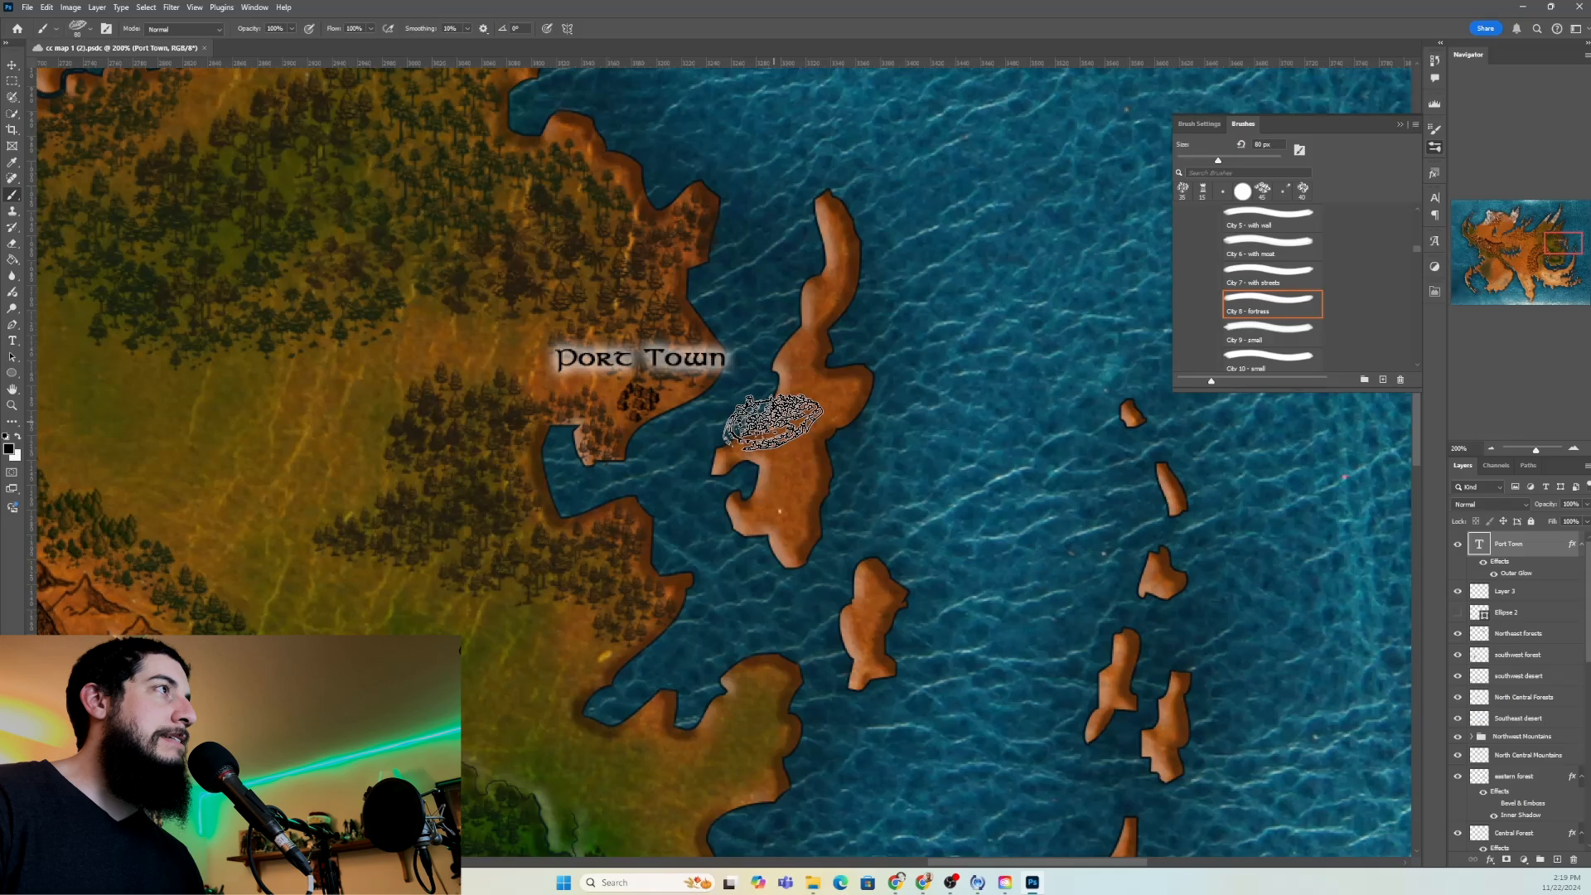
{"action": "key", "text": "bracketleft"}
{"action": "key", "text": "bracketleft"}
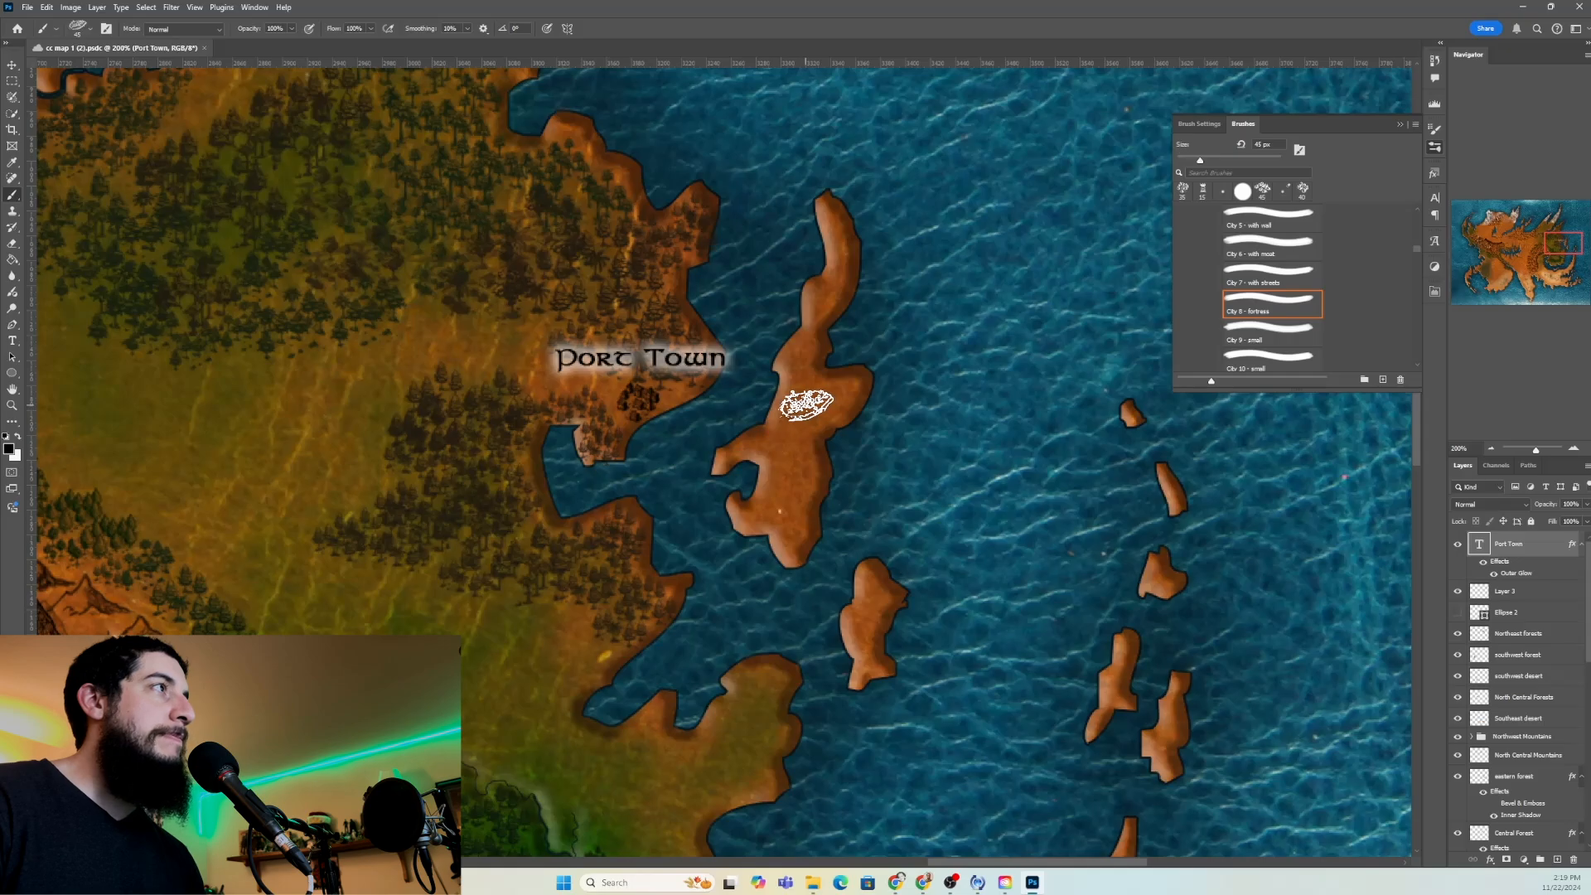
{"action": "key", "text": "bracketleft"}
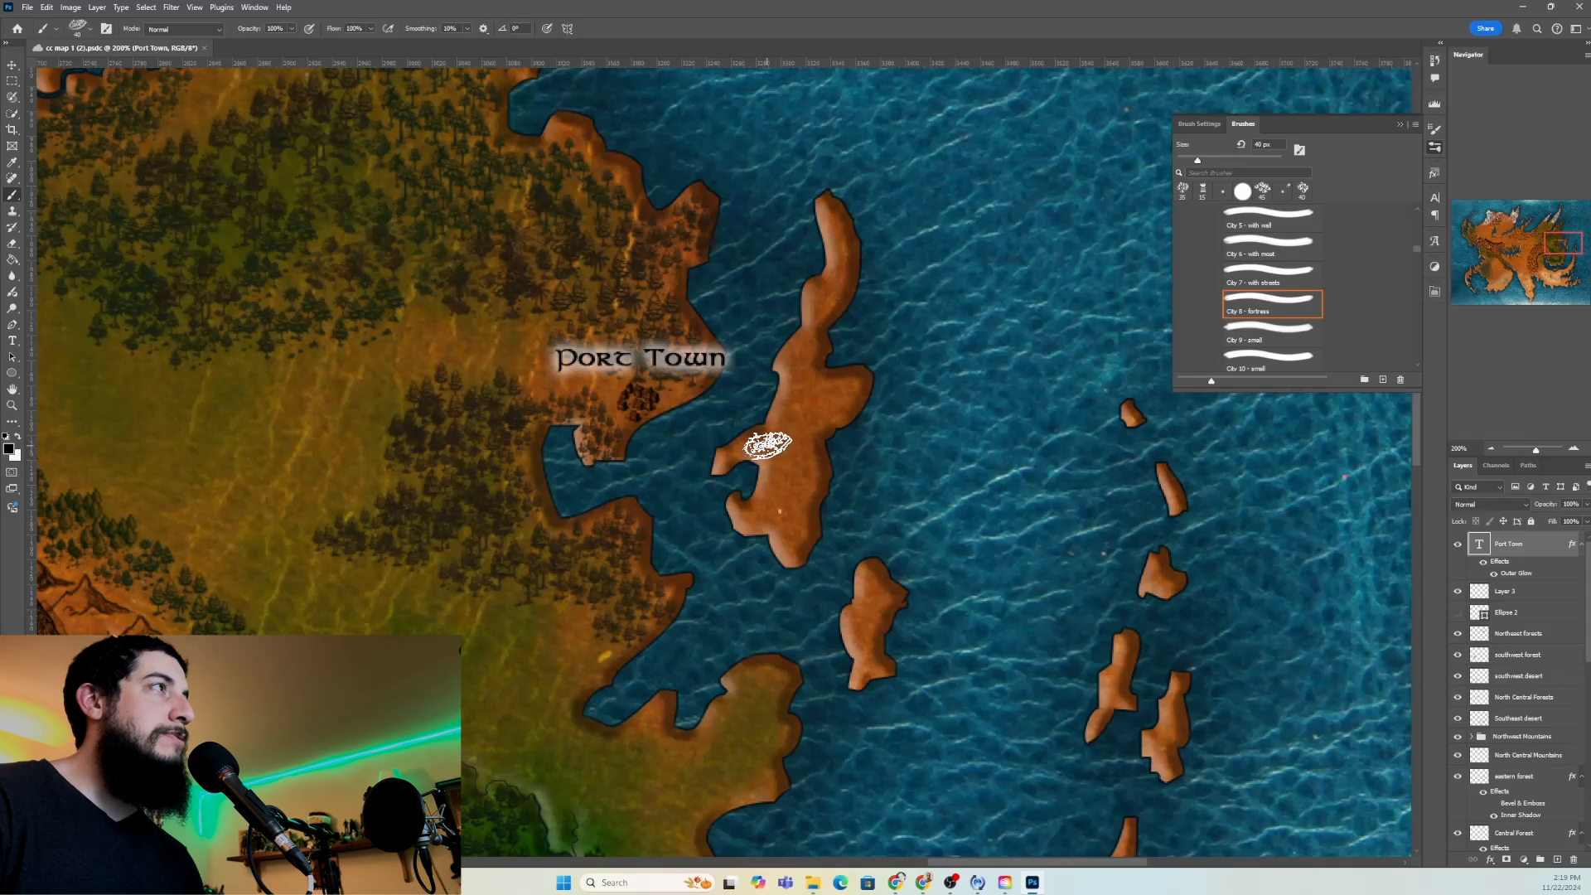
{"action": "left_click", "coordinate": [764, 444]}
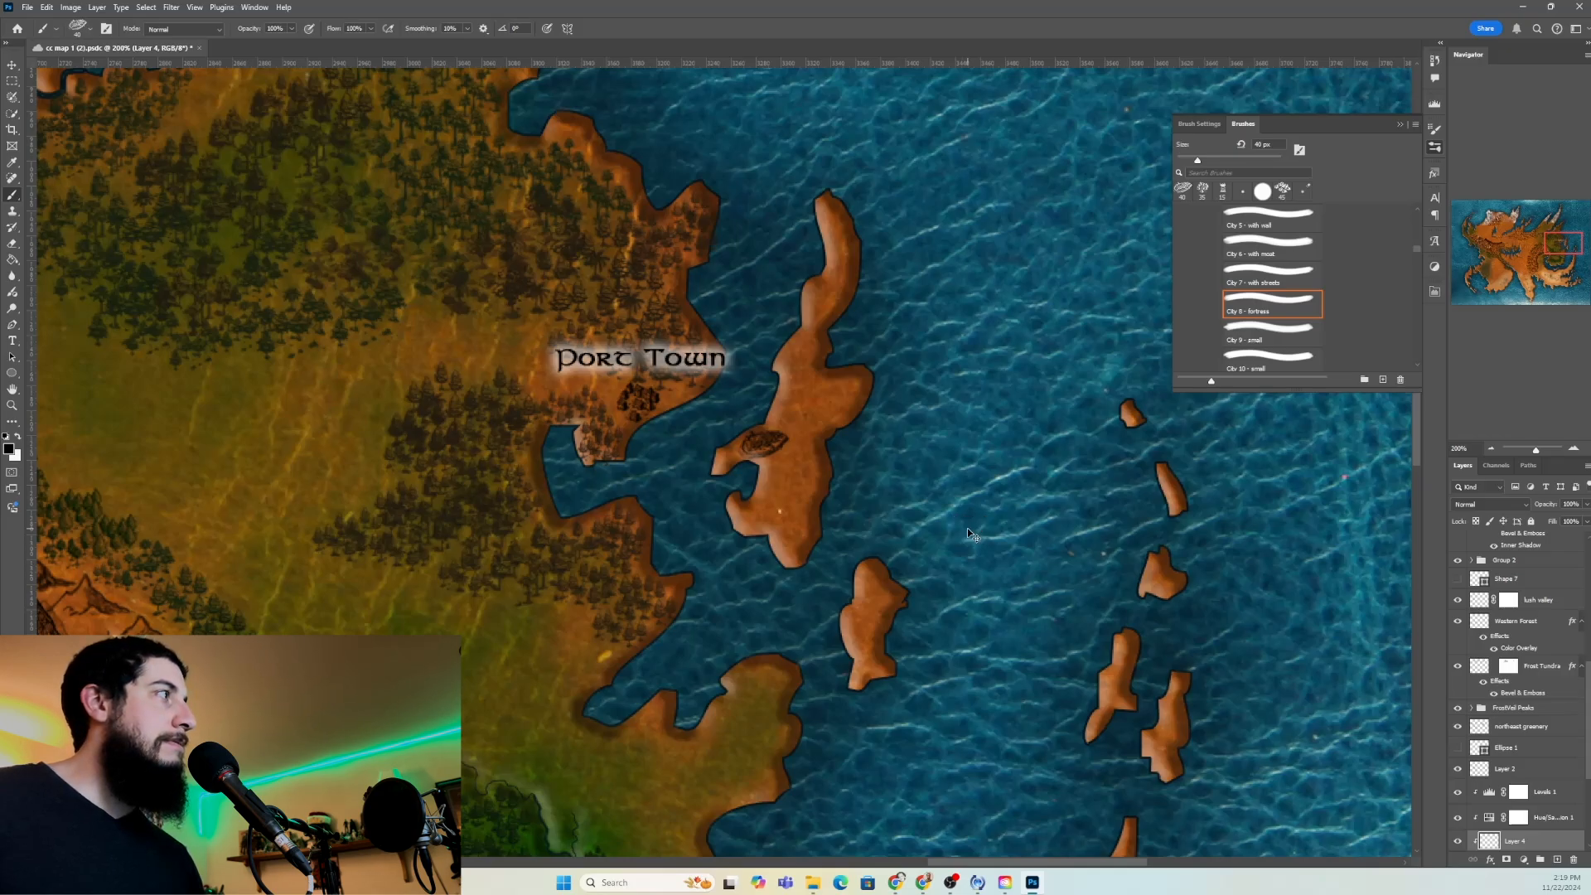
{"action": "key", "text": "ctrl+z"}
{"action": "key", "text": "ctrl+z"}
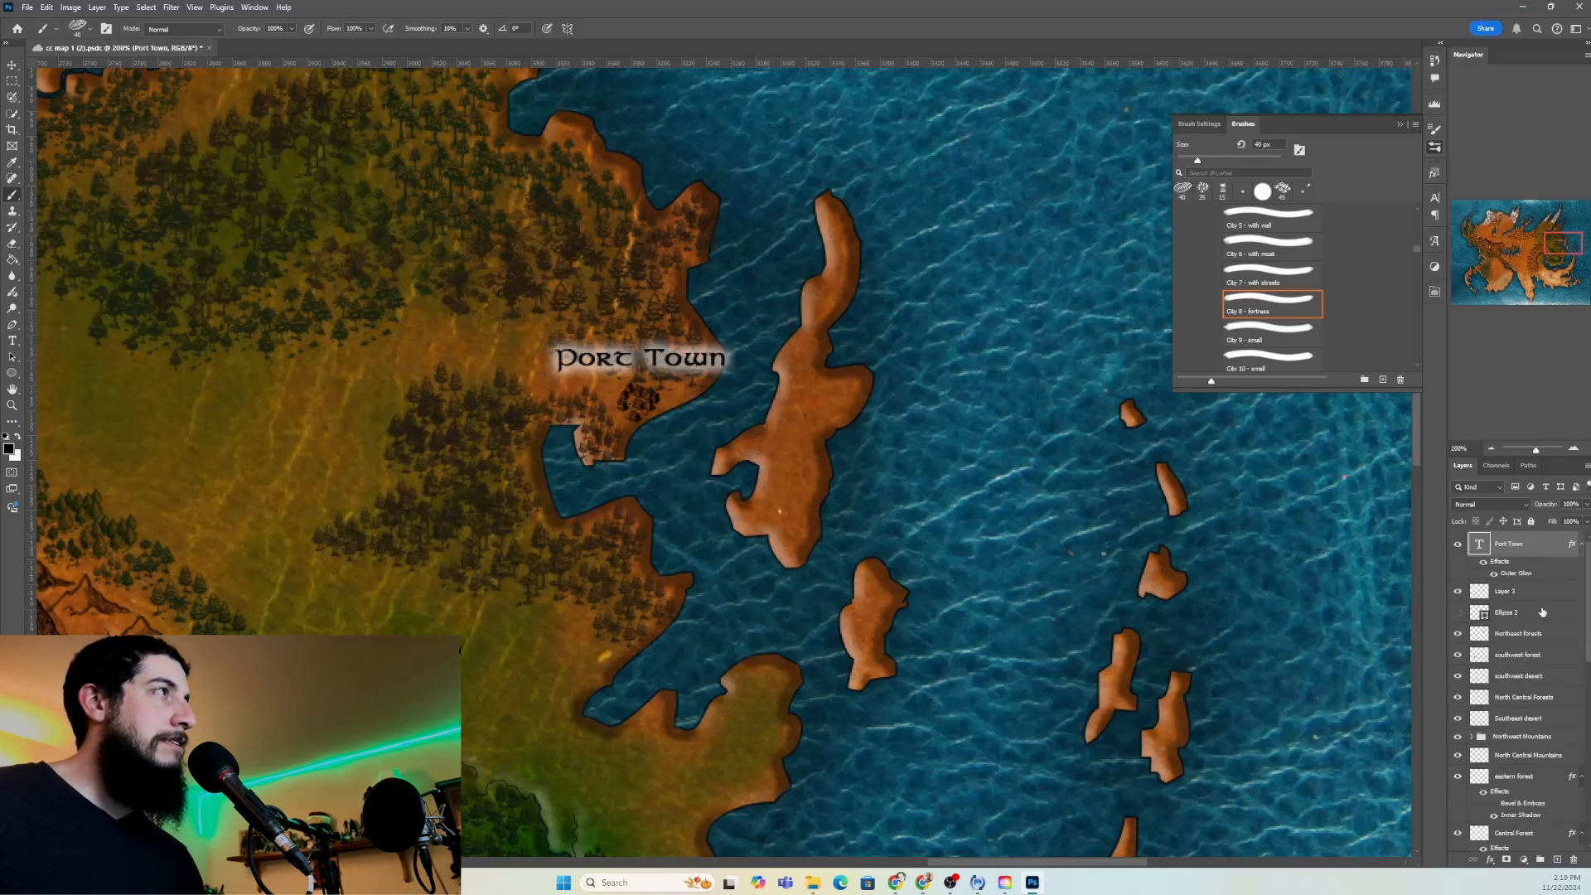
Stamp one fortress icon beside the long island's western inlet, on the pixel layer directly below the "Port Town" text layer
{"action": "left_click", "coordinate": [1542, 594]}
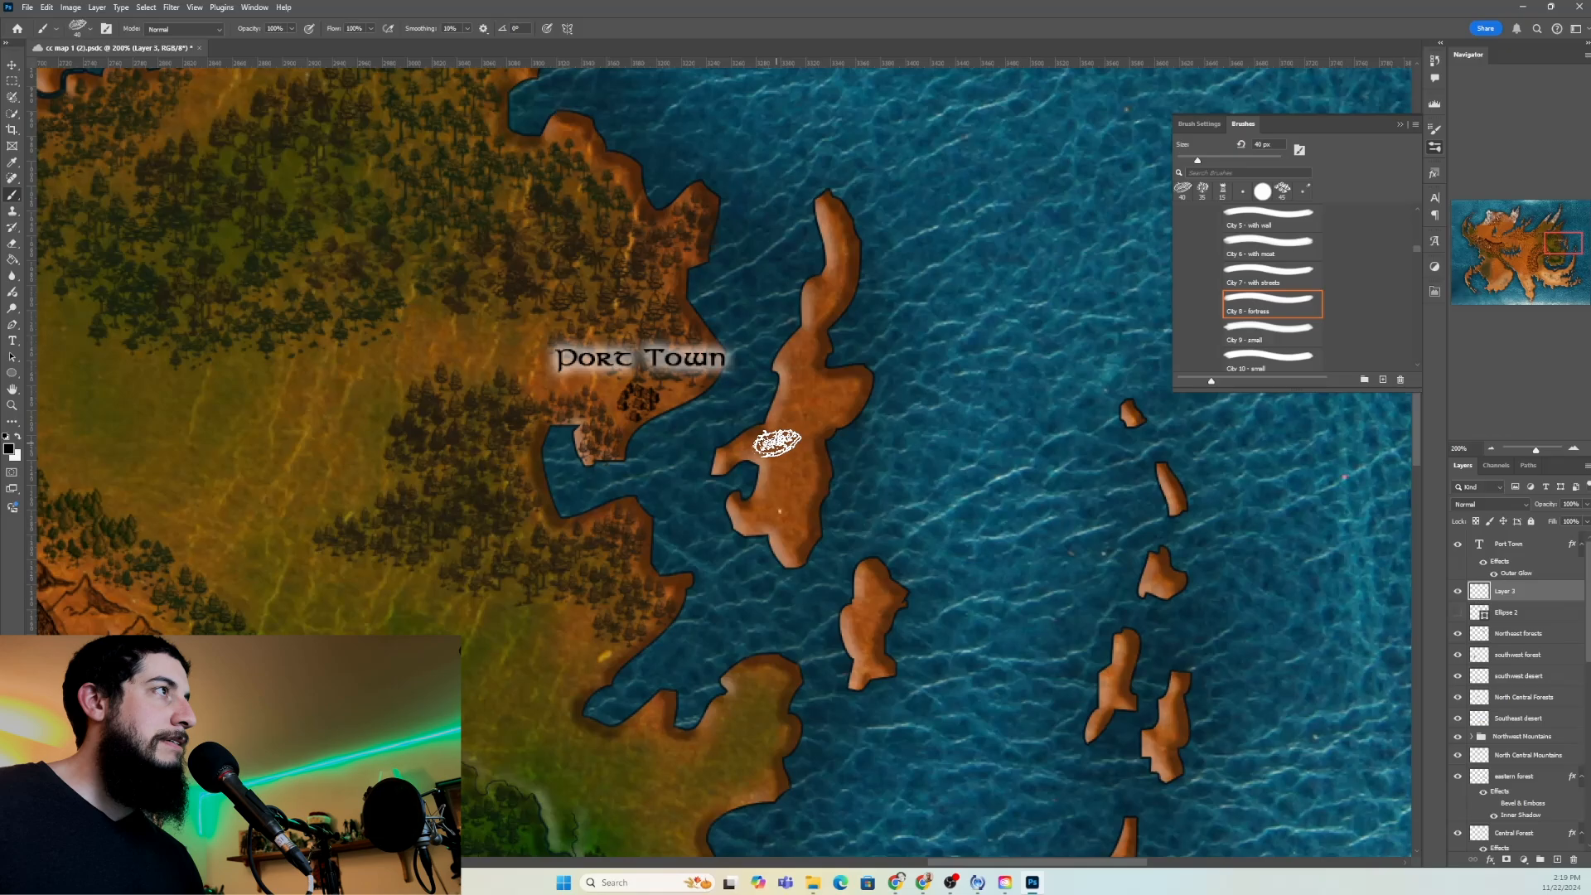
{"action": "left_click", "coordinate": [770, 444]}
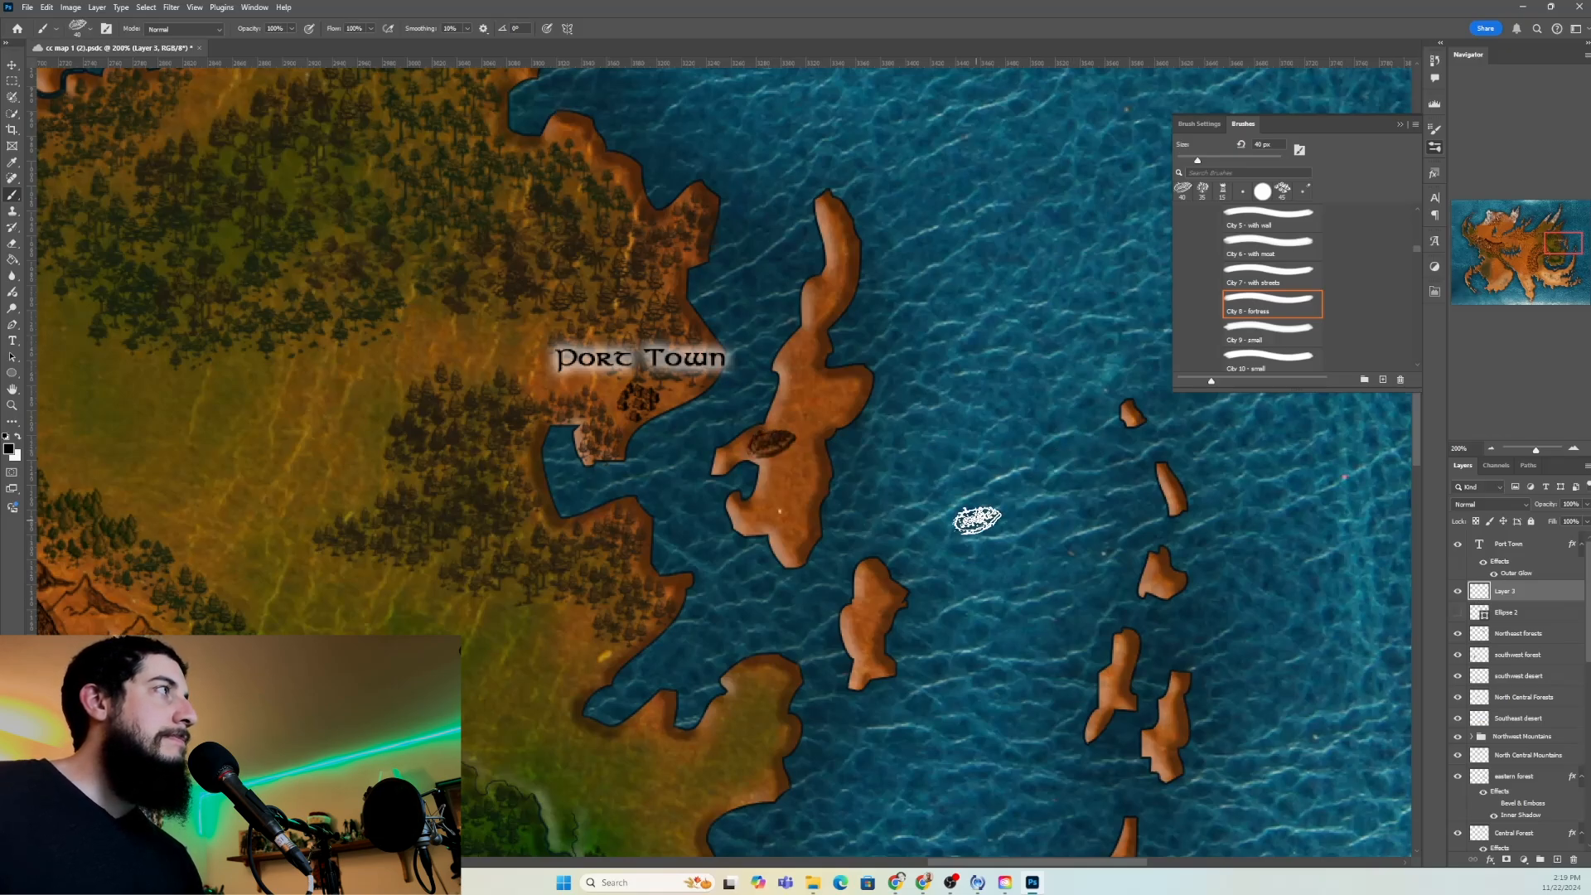
Try the "Fortified camp 1" brush from the map brush list, reducing its size to 200 px
{"action": "scroll", "coordinate": [1320, 270], "scroll_direction": "down", "scroll_amount": 3}
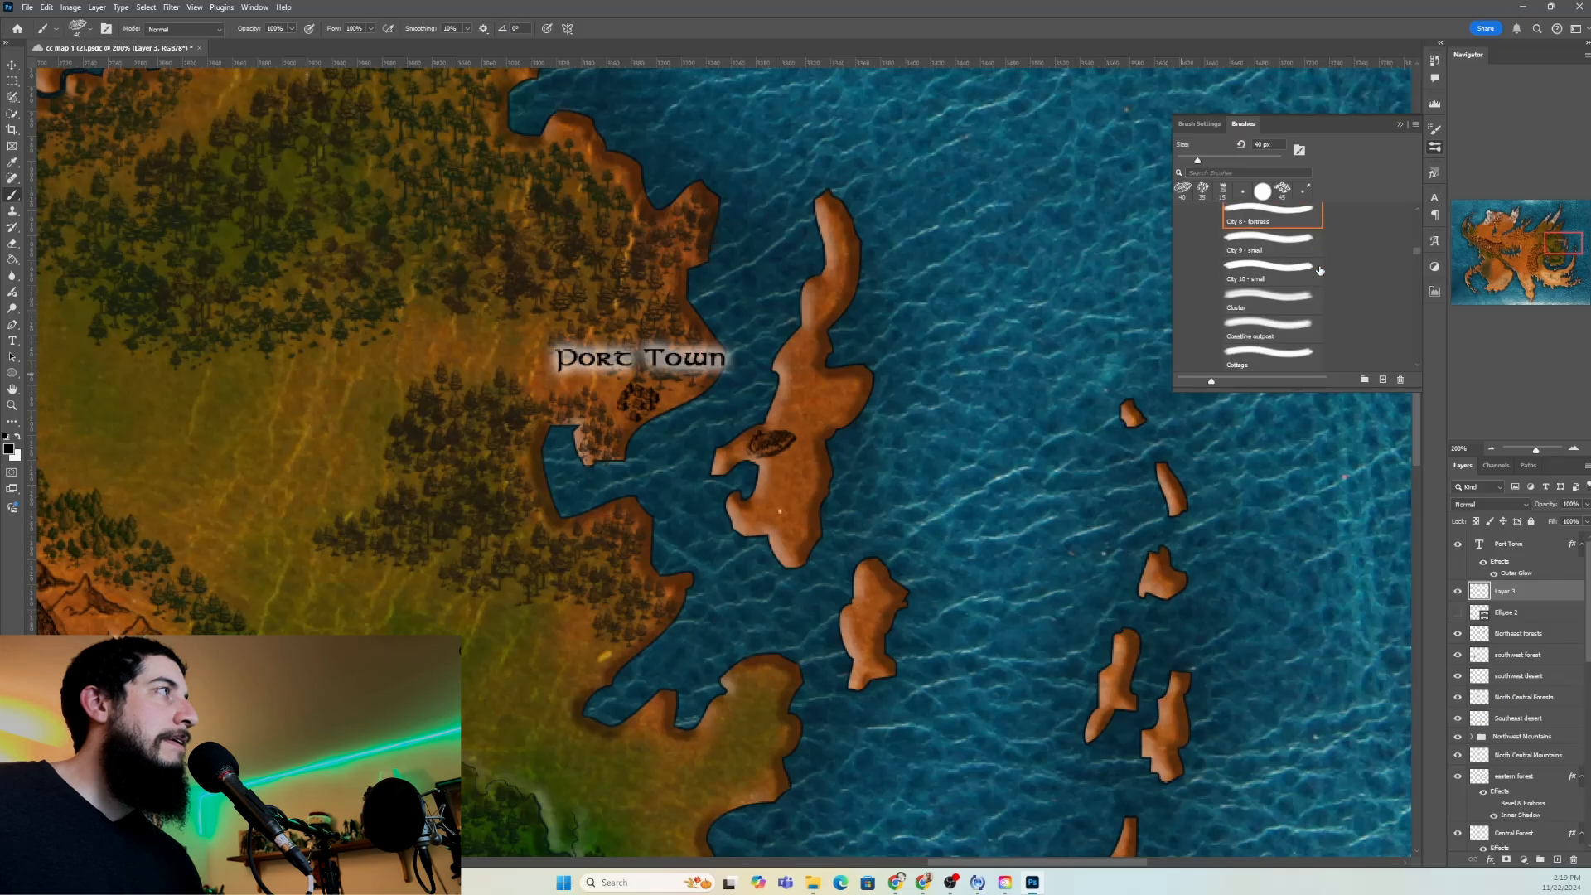
{"action": "scroll", "coordinate": [1320, 270], "scroll_direction": "down", "scroll_amount": 1}
{"action": "scroll", "coordinate": [1310, 274], "scroll_direction": "down", "scroll_amount": 2}
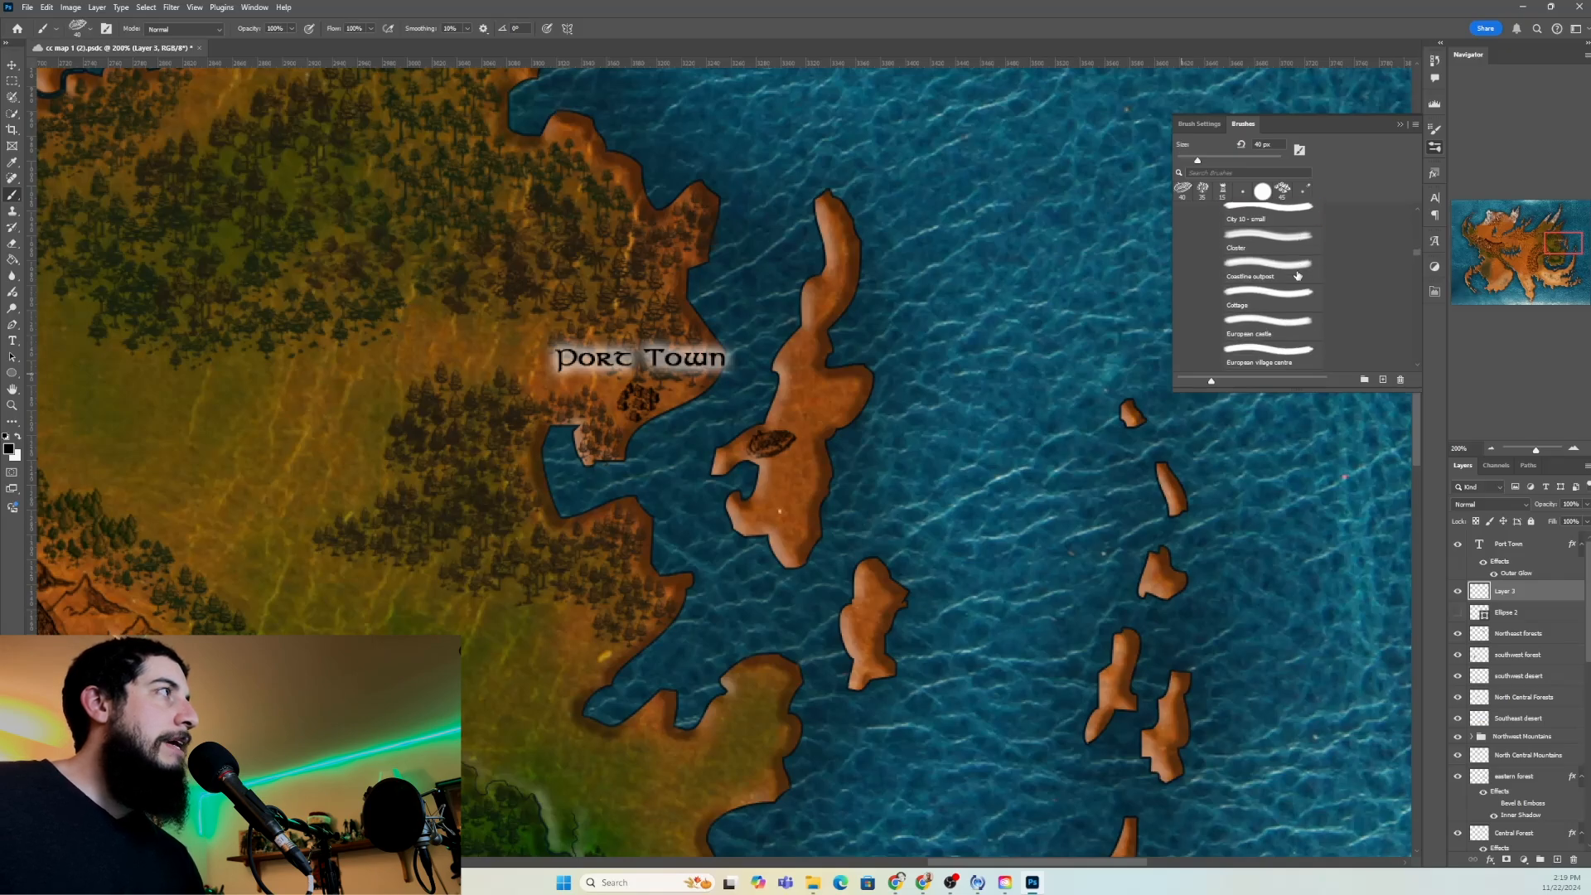
{"action": "scroll", "coordinate": [1298, 276], "scroll_direction": "down", "scroll_amount": 2}
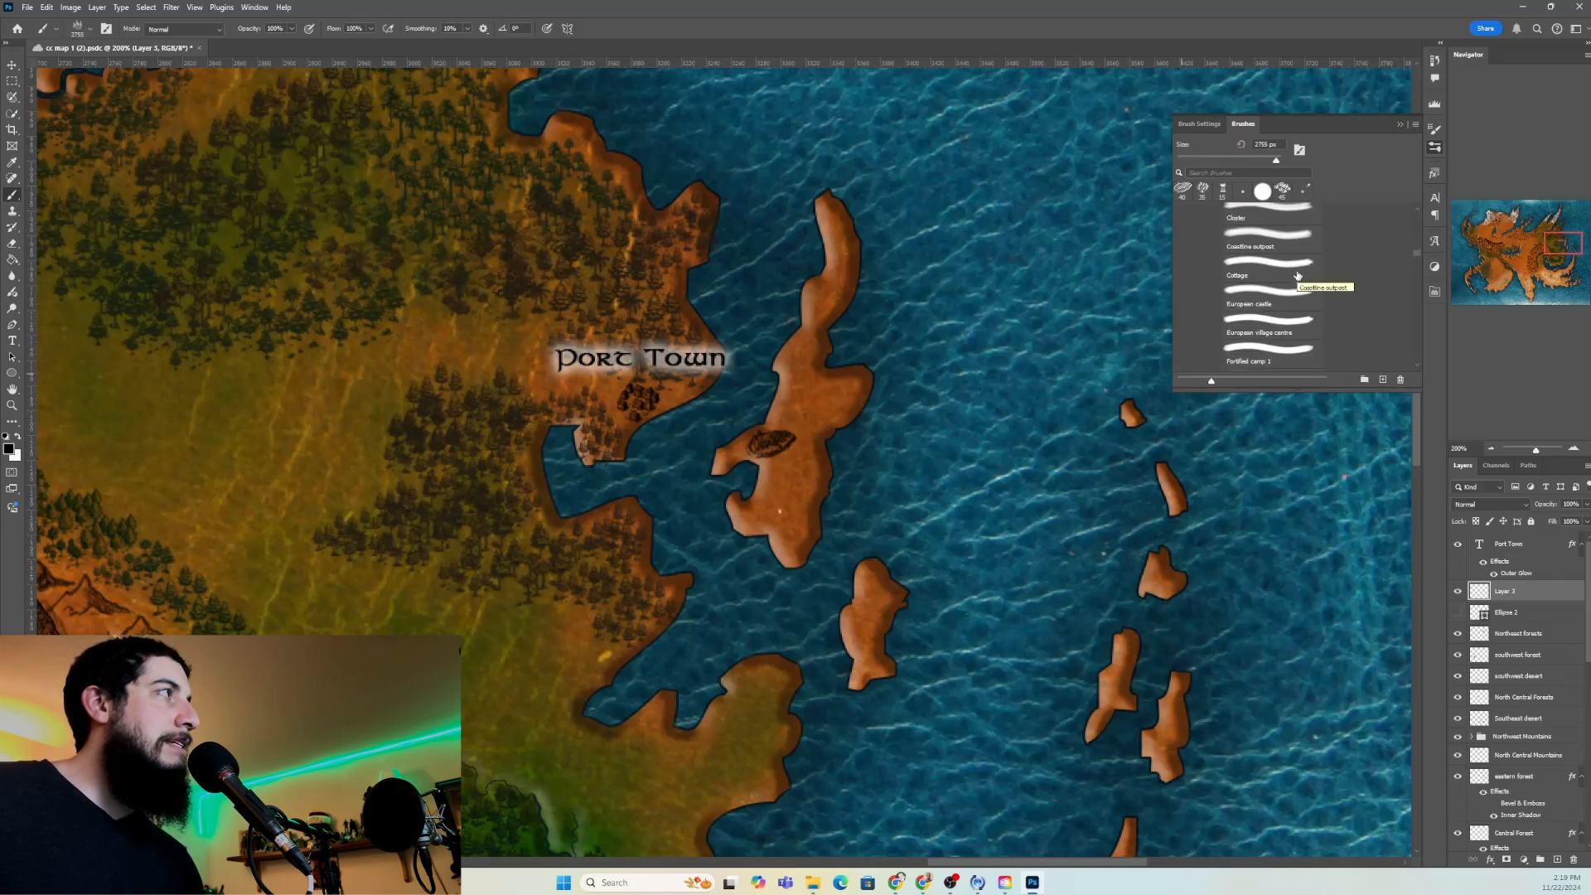
{"action": "scroll", "coordinate": [1298, 276], "scroll_direction": "down", "scroll_amount": 2}
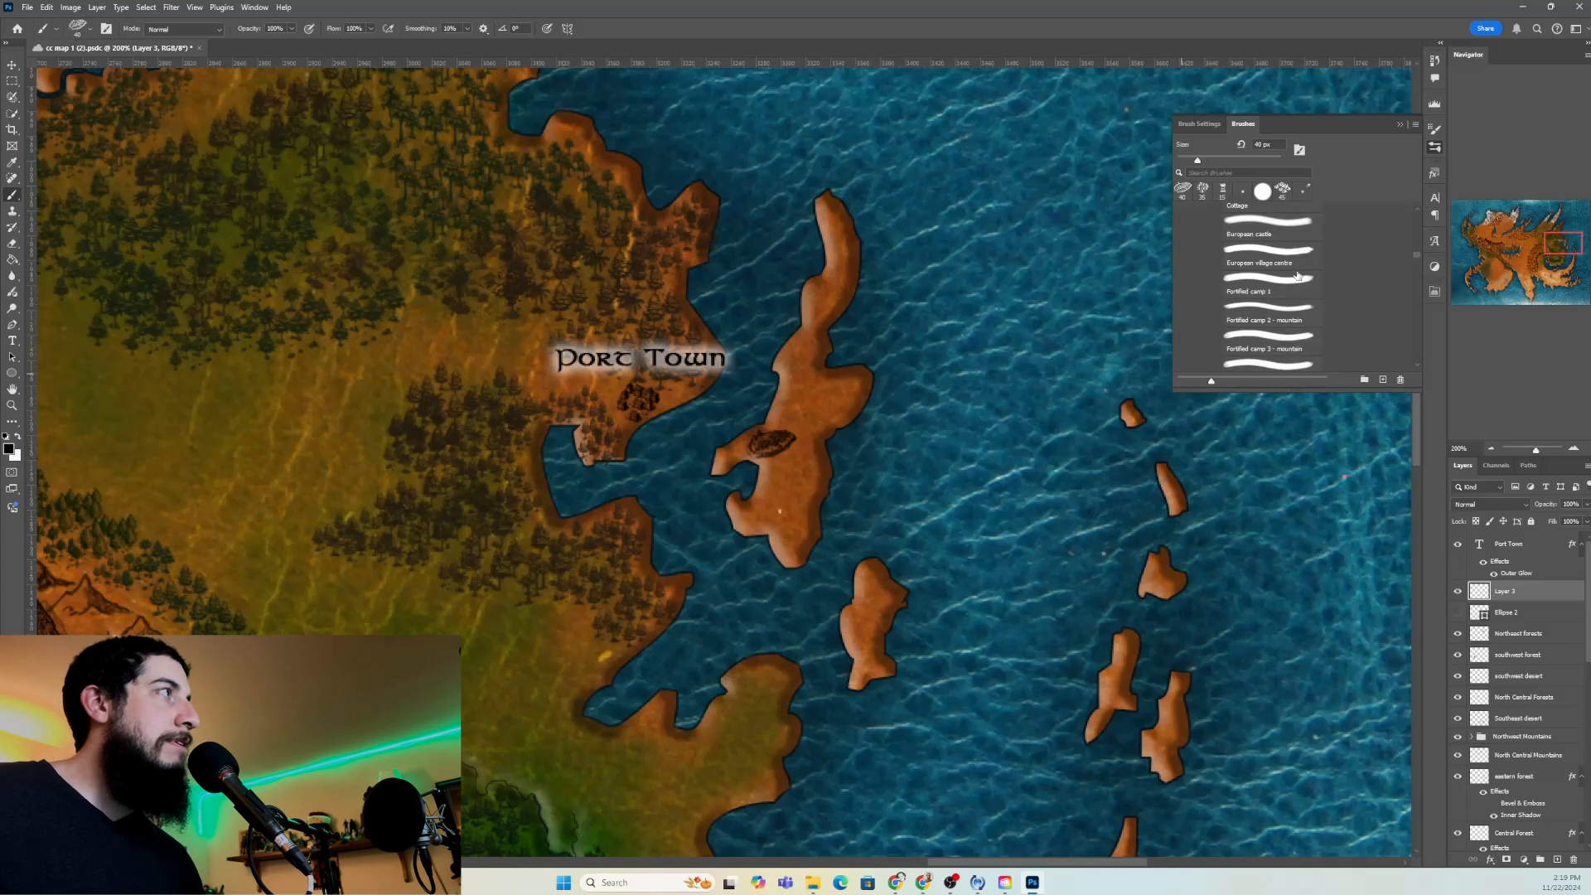
{"action": "left_click", "coordinate": [1297, 276]}
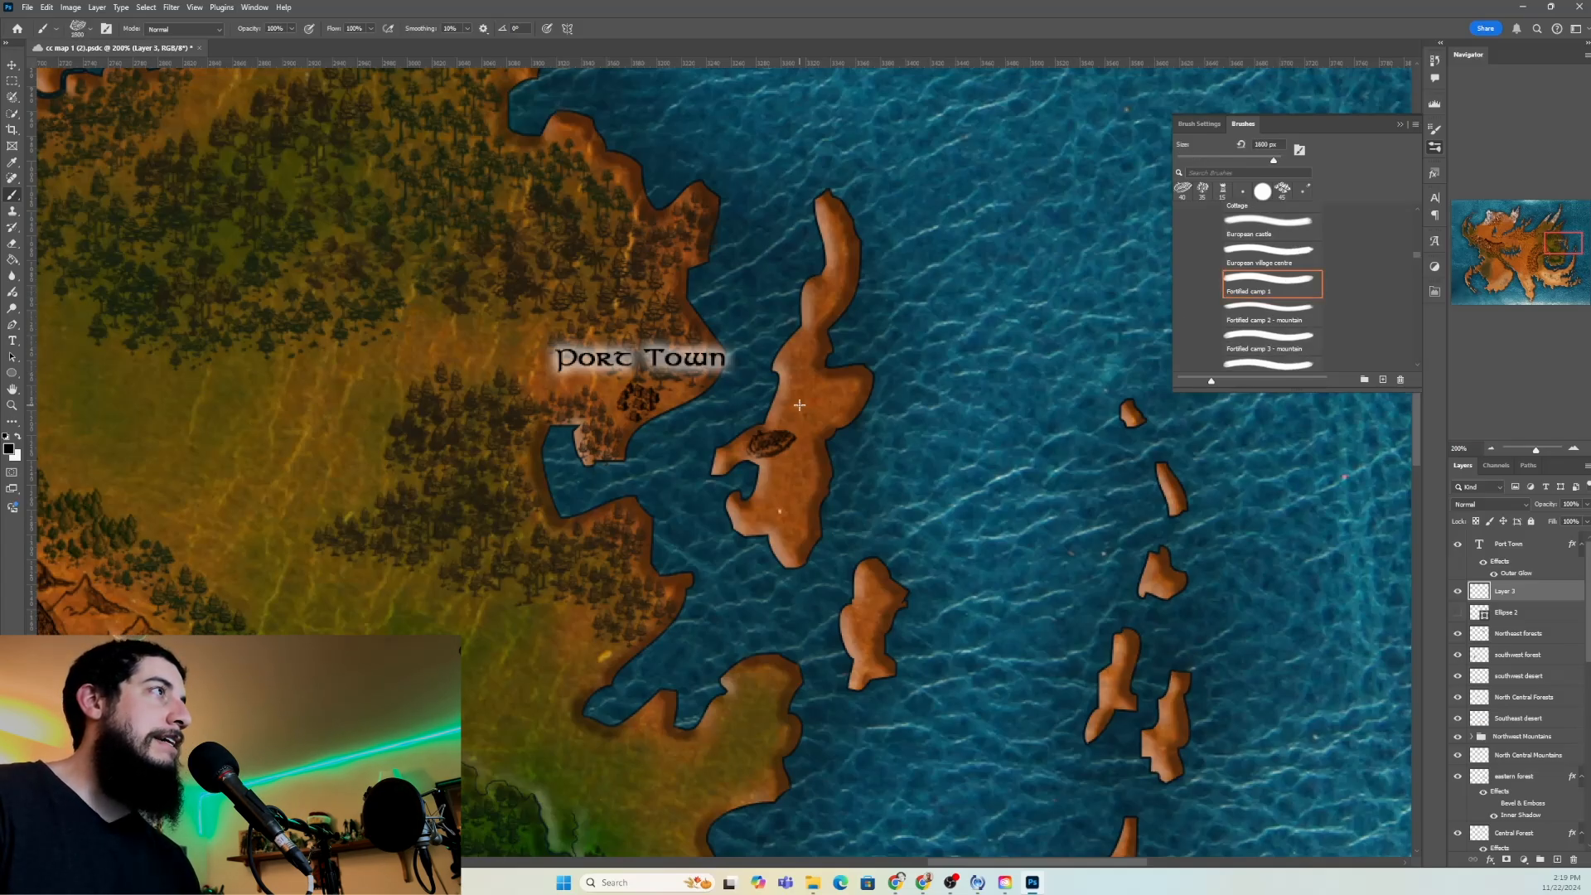
{"action": "key", "text": "bracketleft"}
{"action": "key", "text": "bracketleft"}
{"action": "key", "text": "bracketleft"}
{"action": "key", "text": "bracketleft"}
{"action": "key", "text": "bracketleft"}
{"action": "key", "text": "bracketleft"}
{"action": "key", "text": "bracketleft"}
{"action": "key", "text": "bracketleft"}
{"action": "key", "text": "bracketleft"}
{"action": "key", "text": "bracketleft"}
{"action": "key", "text": "bracketleft"}
{"action": "key", "text": "bracketleft"}
{"action": "key", "text": "bracketleft"}
{"action": "key", "text": "bracketleft"}
{"action": "key", "text": "bracketleft"}
{"action": "key", "text": "bracketleft"}
{"action": "key", "text": "bracketleft"}
{"action": "key", "text": "bracketleft"}
{"action": "key", "text": "bracketleft"}
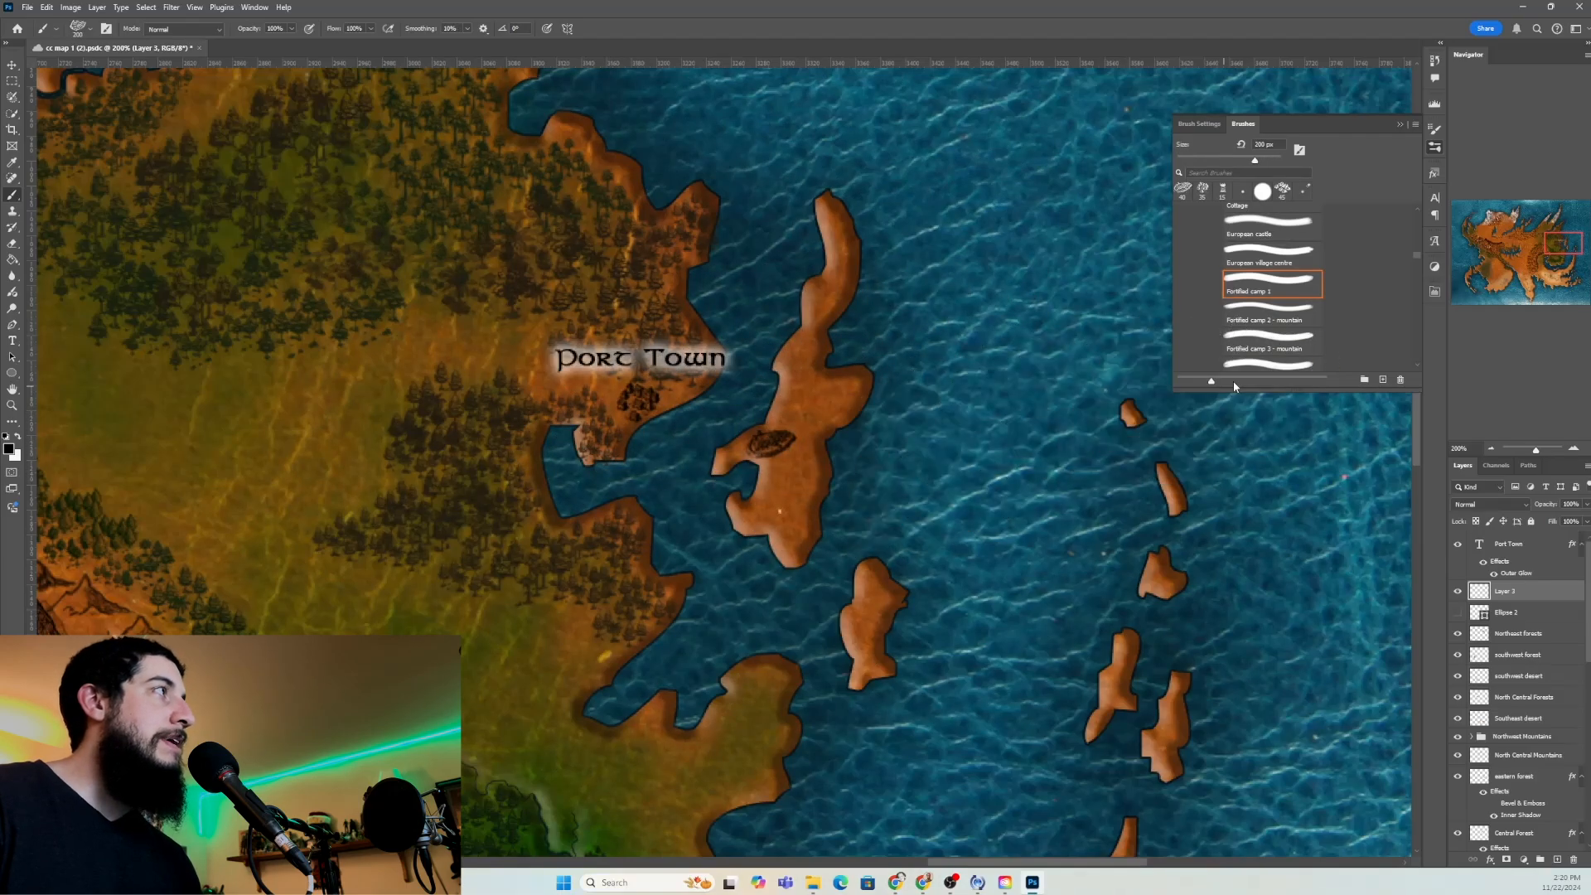
Try the "Fortified city 2" brush at 50 px over the long island without stamping it
{"action": "scroll", "coordinate": [1283, 340], "scroll_direction": "down", "scroll_amount": 3}
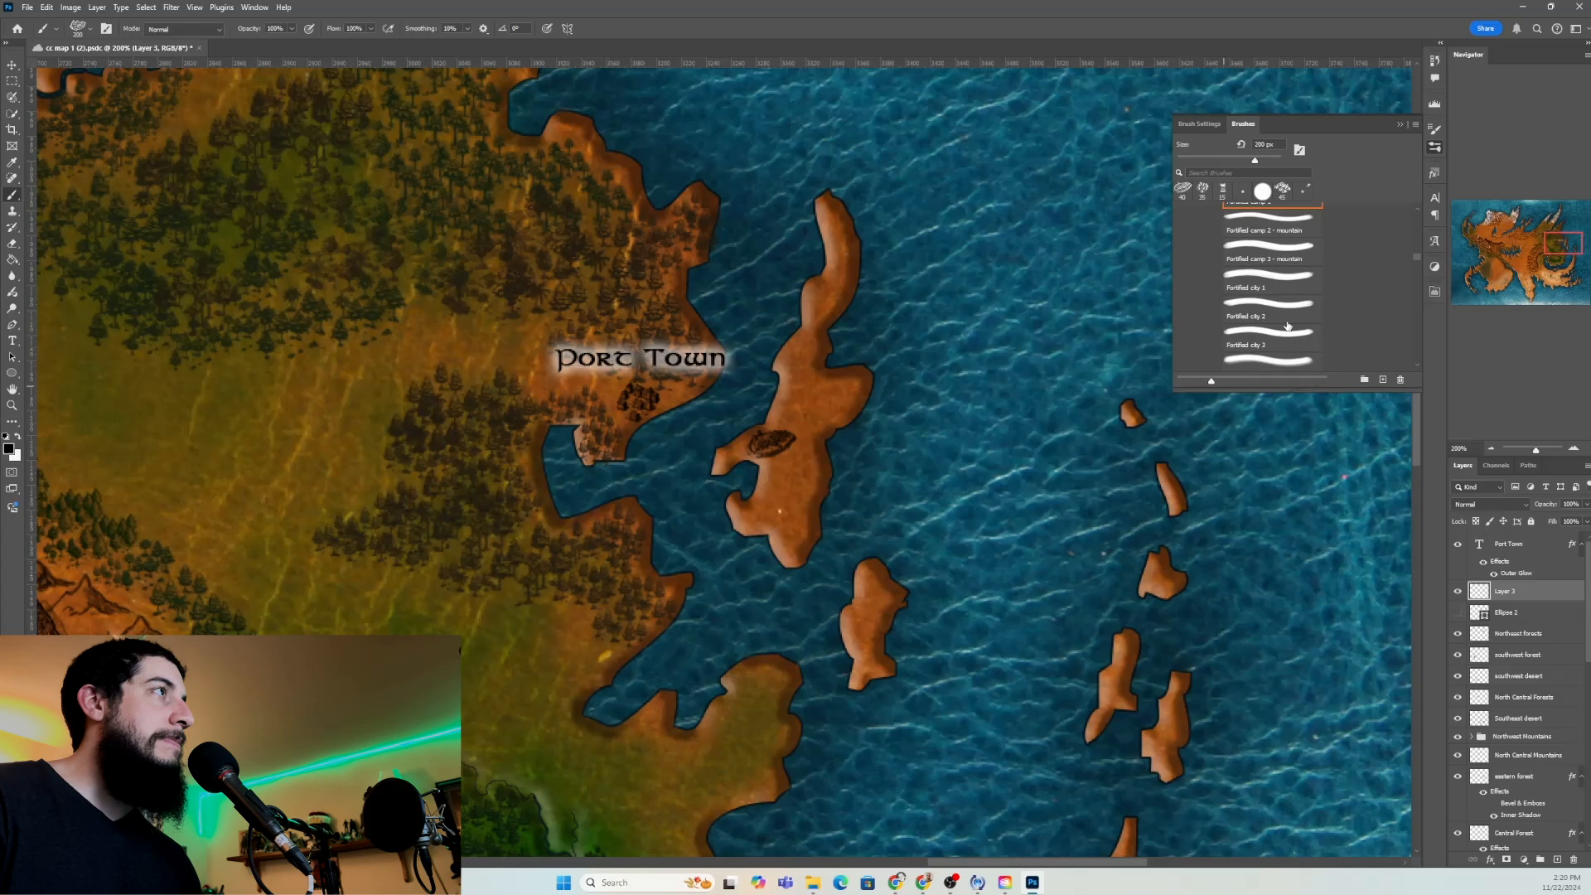
{"action": "left_click", "coordinate": [1273, 308]}
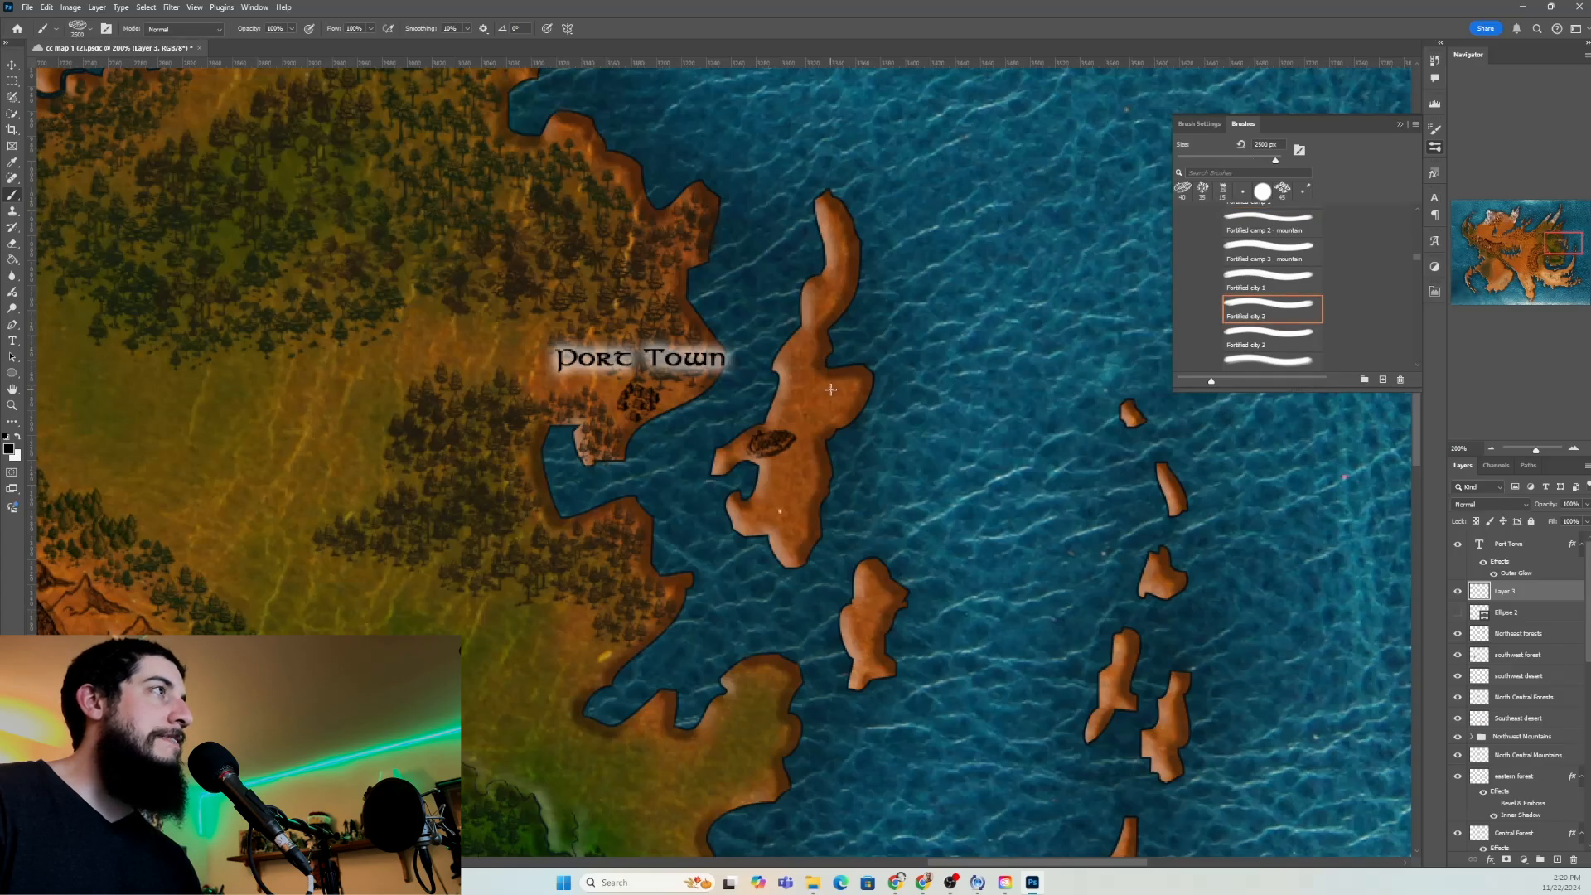
{"action": "key", "text": "bracketleft"}
{"action": "key", "text": "bracketleft"}
{"action": "key", "text": "bracketleft"}
{"action": "key", "text": "bracketleft"}
{"action": "key", "text": "bracketleft"}
{"action": "key", "text": "bracketleft"}
{"action": "key", "text": "bracketleft"}
{"action": "key", "text": "bracketleft"}
{"action": "key", "text": "bracketleft"}
{"action": "key", "text": "bracketleft"}
{"action": "key", "text": "bracketleft"}
{"action": "key", "text": "bracketleft"}
{"action": "key", "text": "bracketleft"}
{"action": "key", "text": "bracketleft"}
{"action": "key", "text": "bracketleft"}
{"action": "key", "text": "bracketleft"}
{"action": "key", "text": "bracketleft"}
{"action": "key", "text": "bracketleft"}
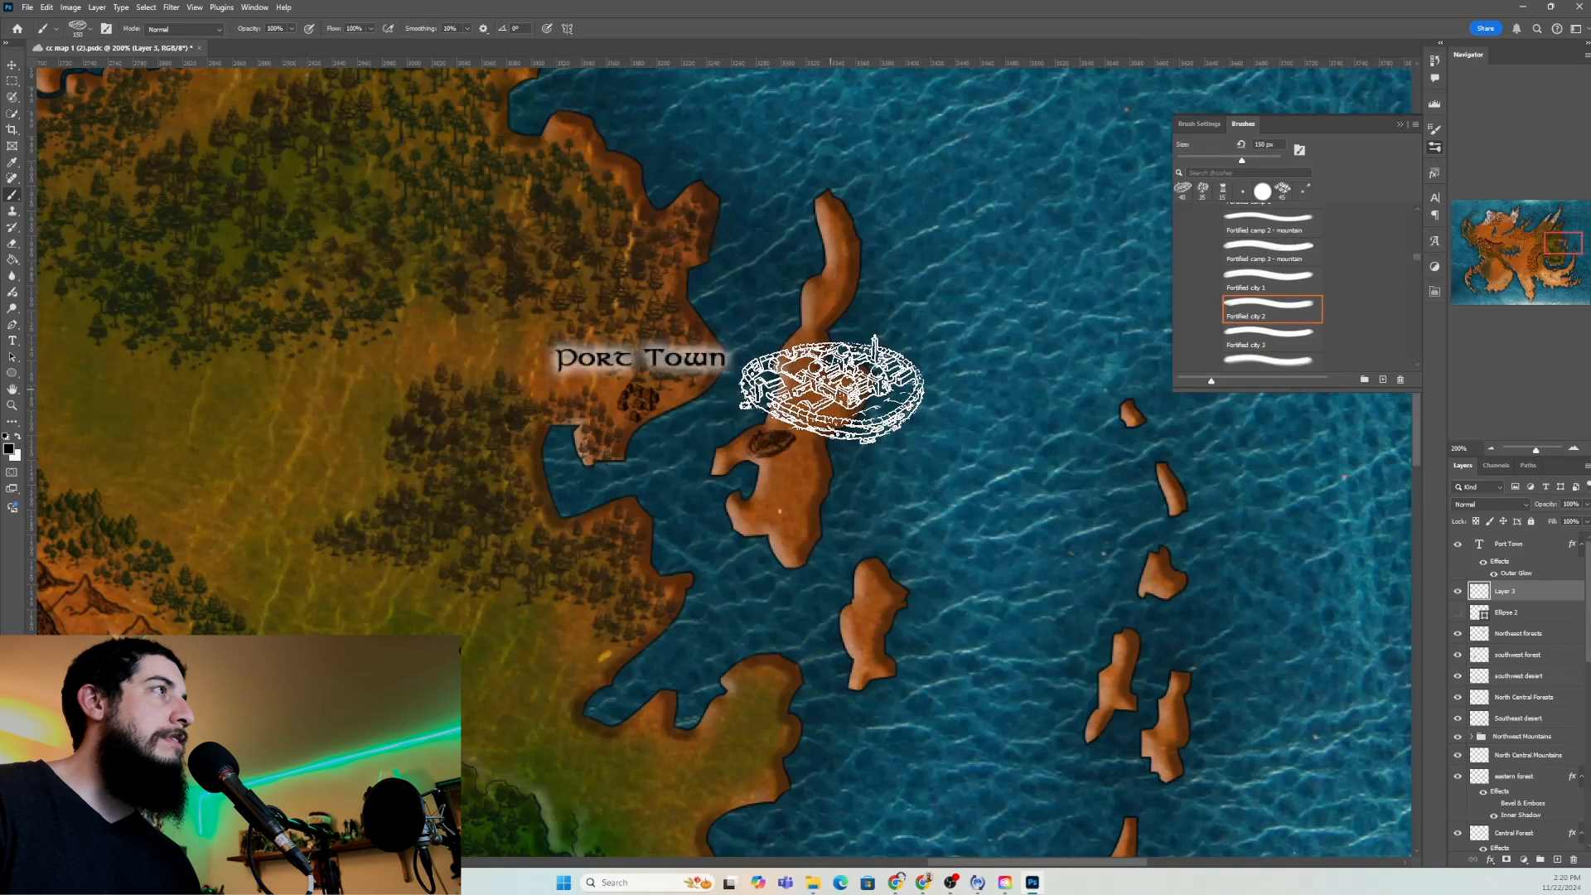
{"action": "key", "text": "bracketleft"}
{"action": "key", "text": "bracketleft"}
{"action": "key", "text": "bracketleft"}
{"action": "key", "text": "bracketleft"}
{"action": "key", "text": "bracketleft"}
{"action": "key", "text": "bracketleft"}
{"action": "key", "text": "bracketleft"}
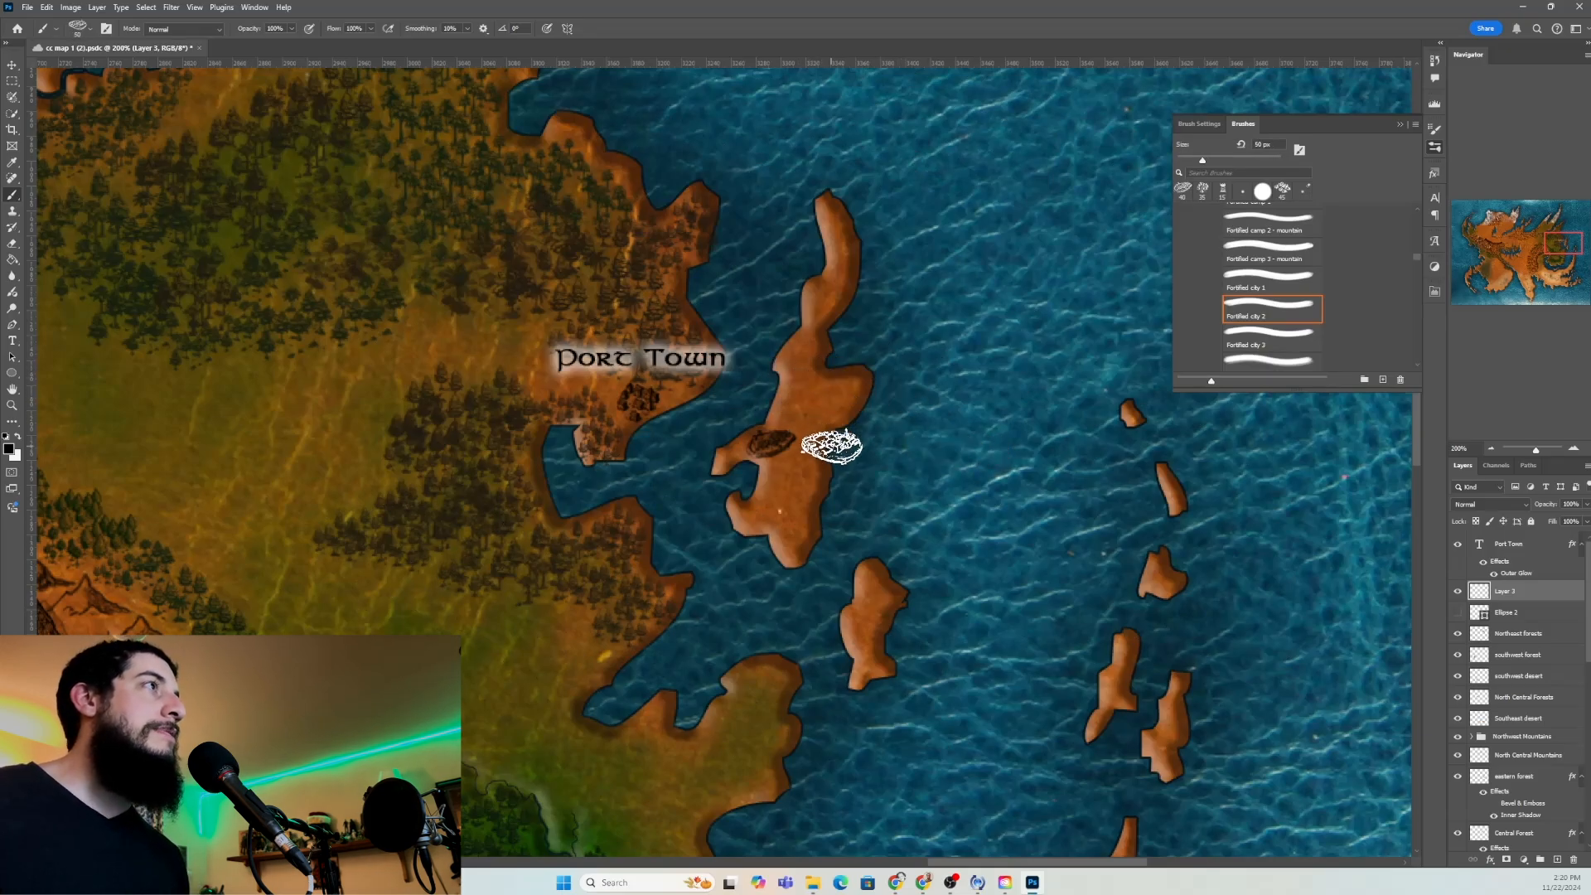
Add the text label "Fort Shleem" on the long island, just above and beside the stamped fortress icon
{"action": "key", "text": "v"}
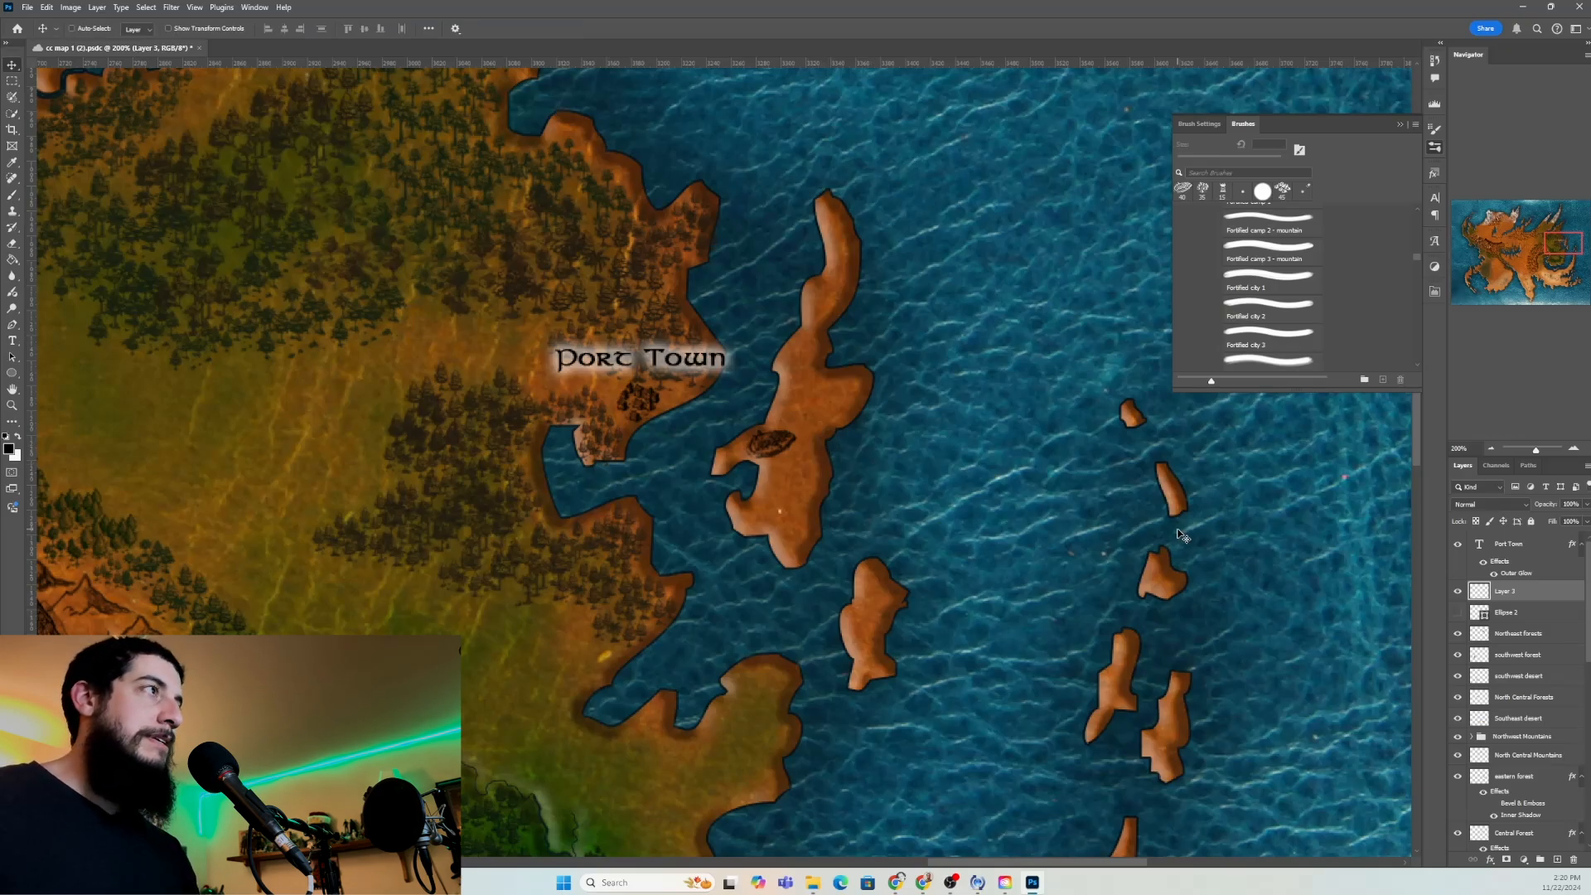
{"action": "key", "text": "t"}
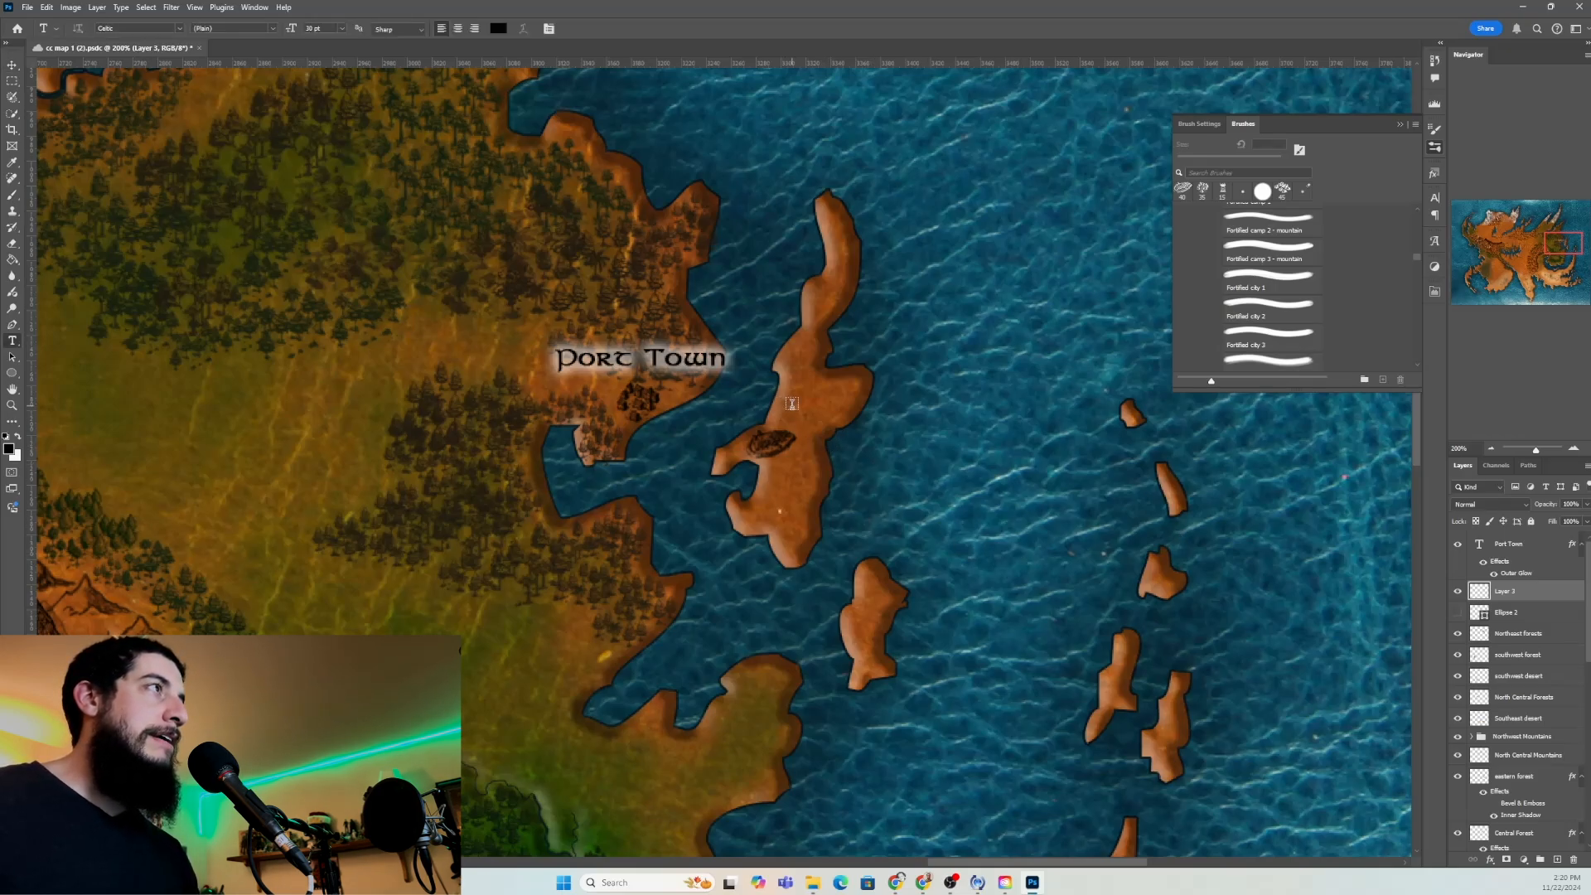
{"action": "left_click", "coordinate": [800, 417]}
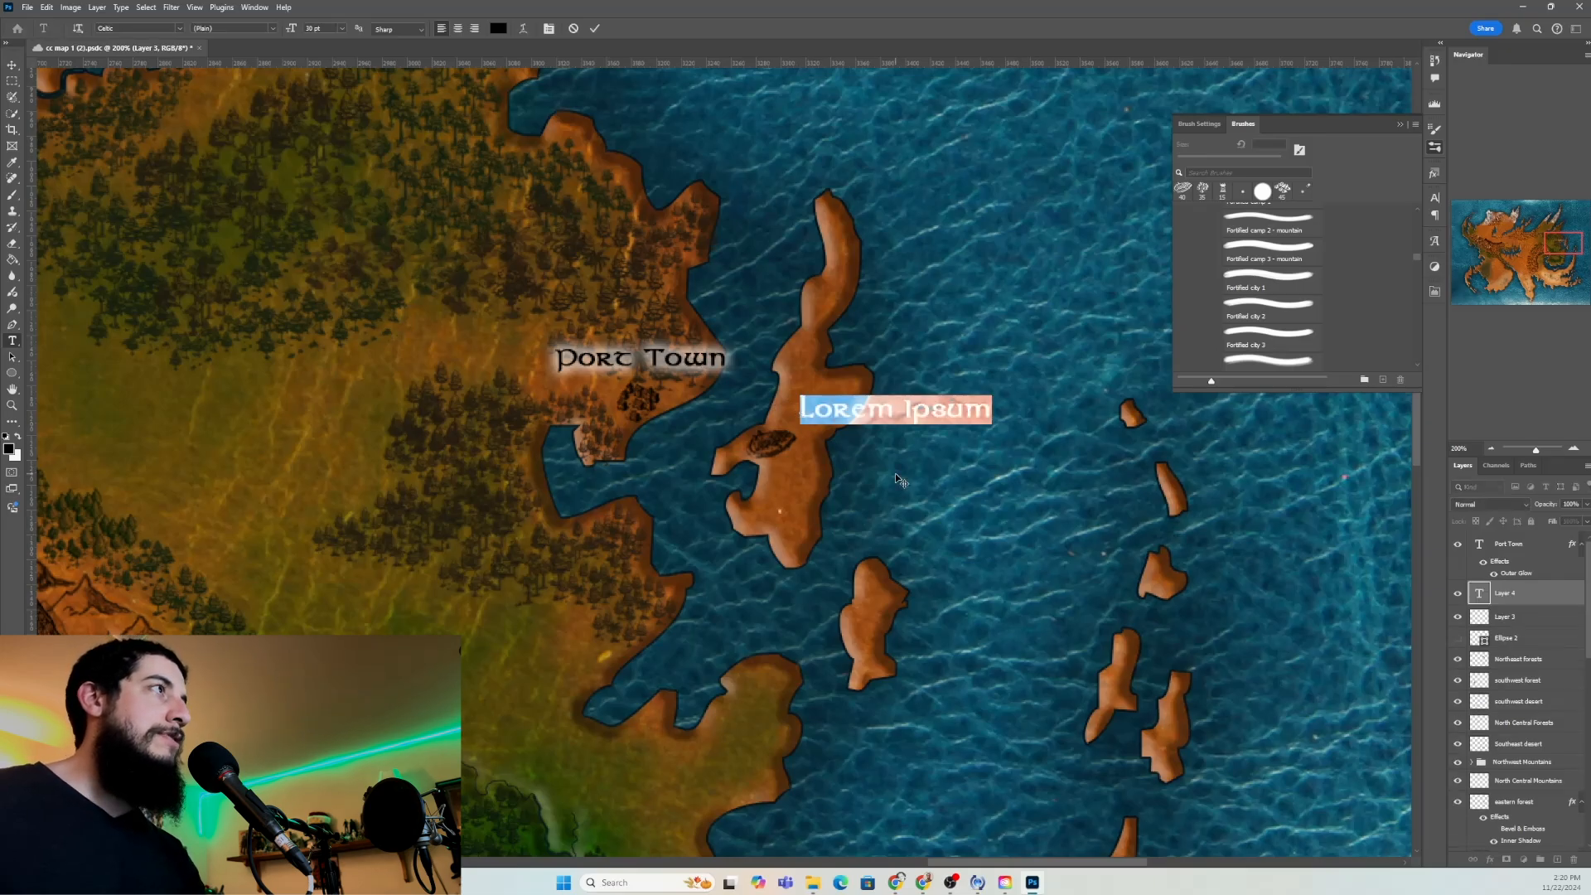
{"action": "type", "text": "For"}
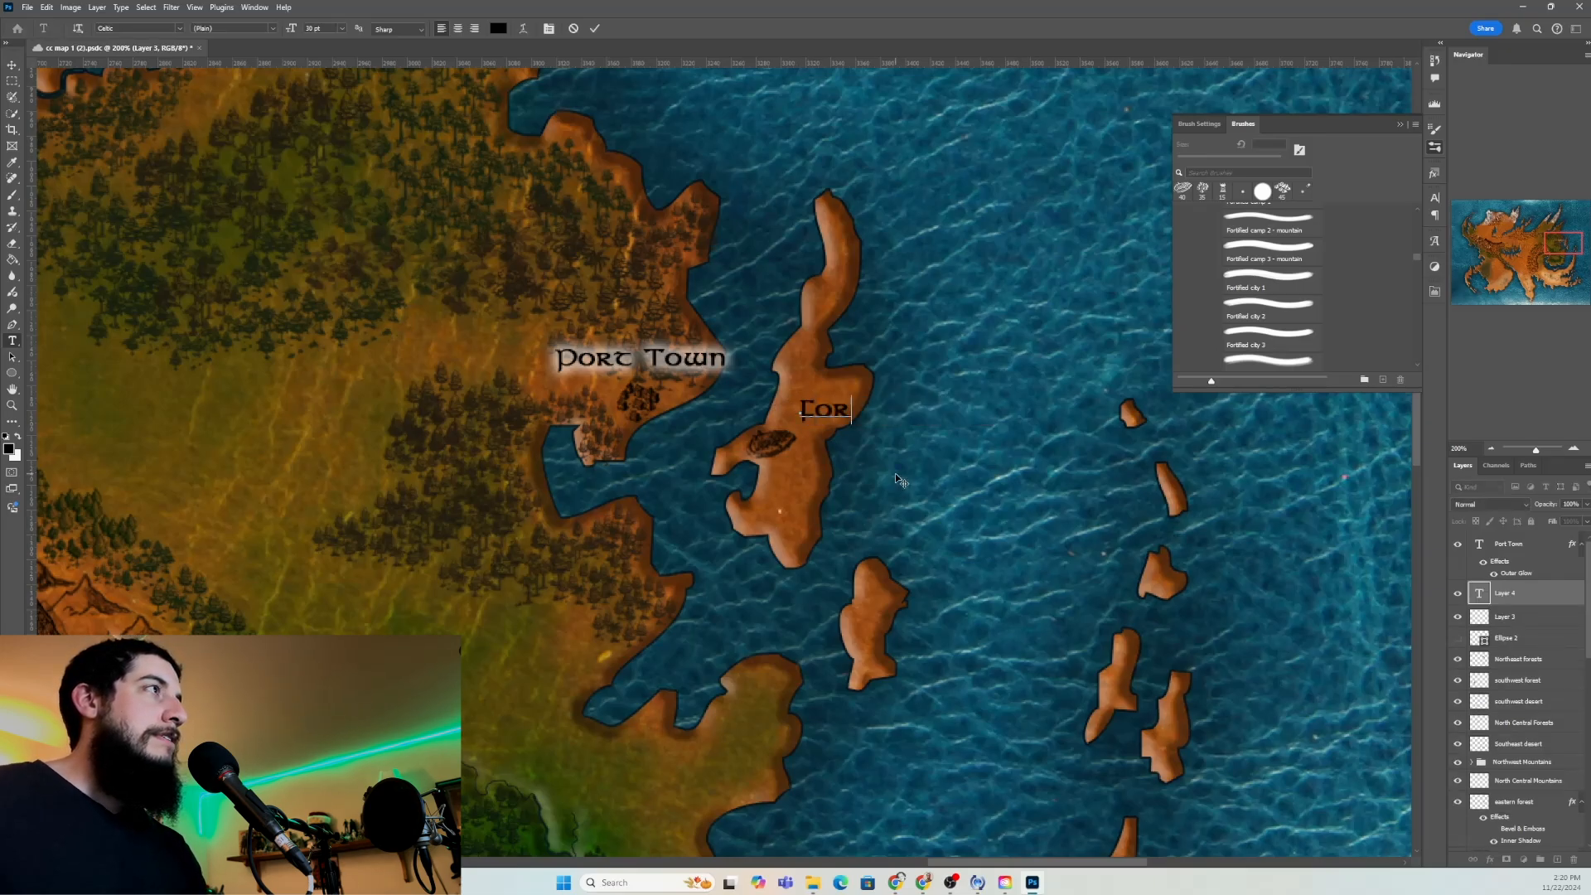
{"action": "type", "text": "t Sh"}
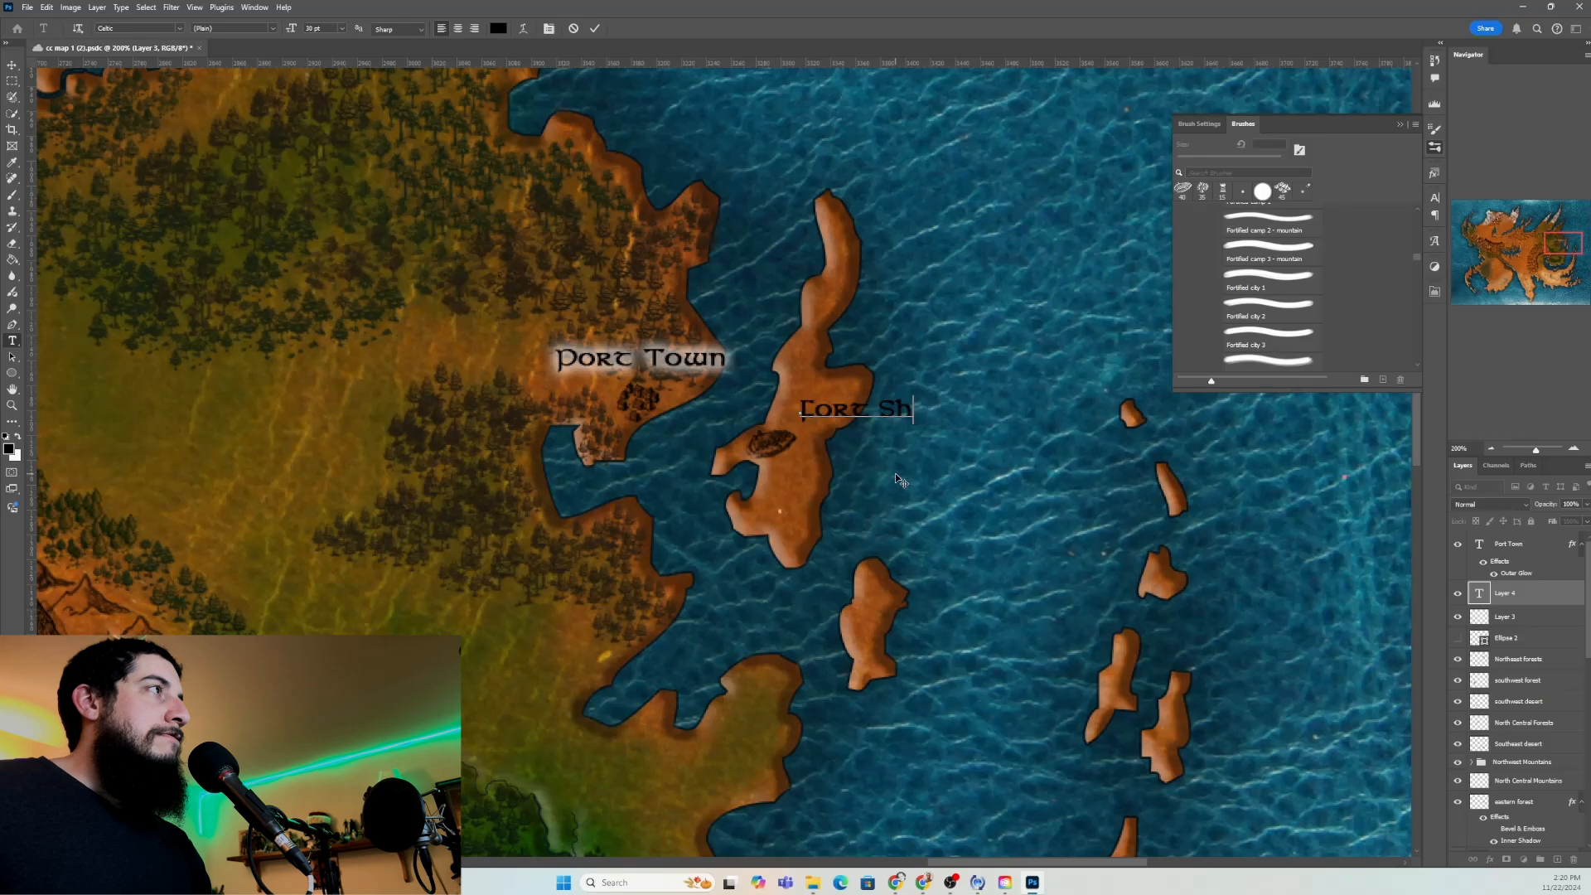
{"action": "type", "text": "leem"}
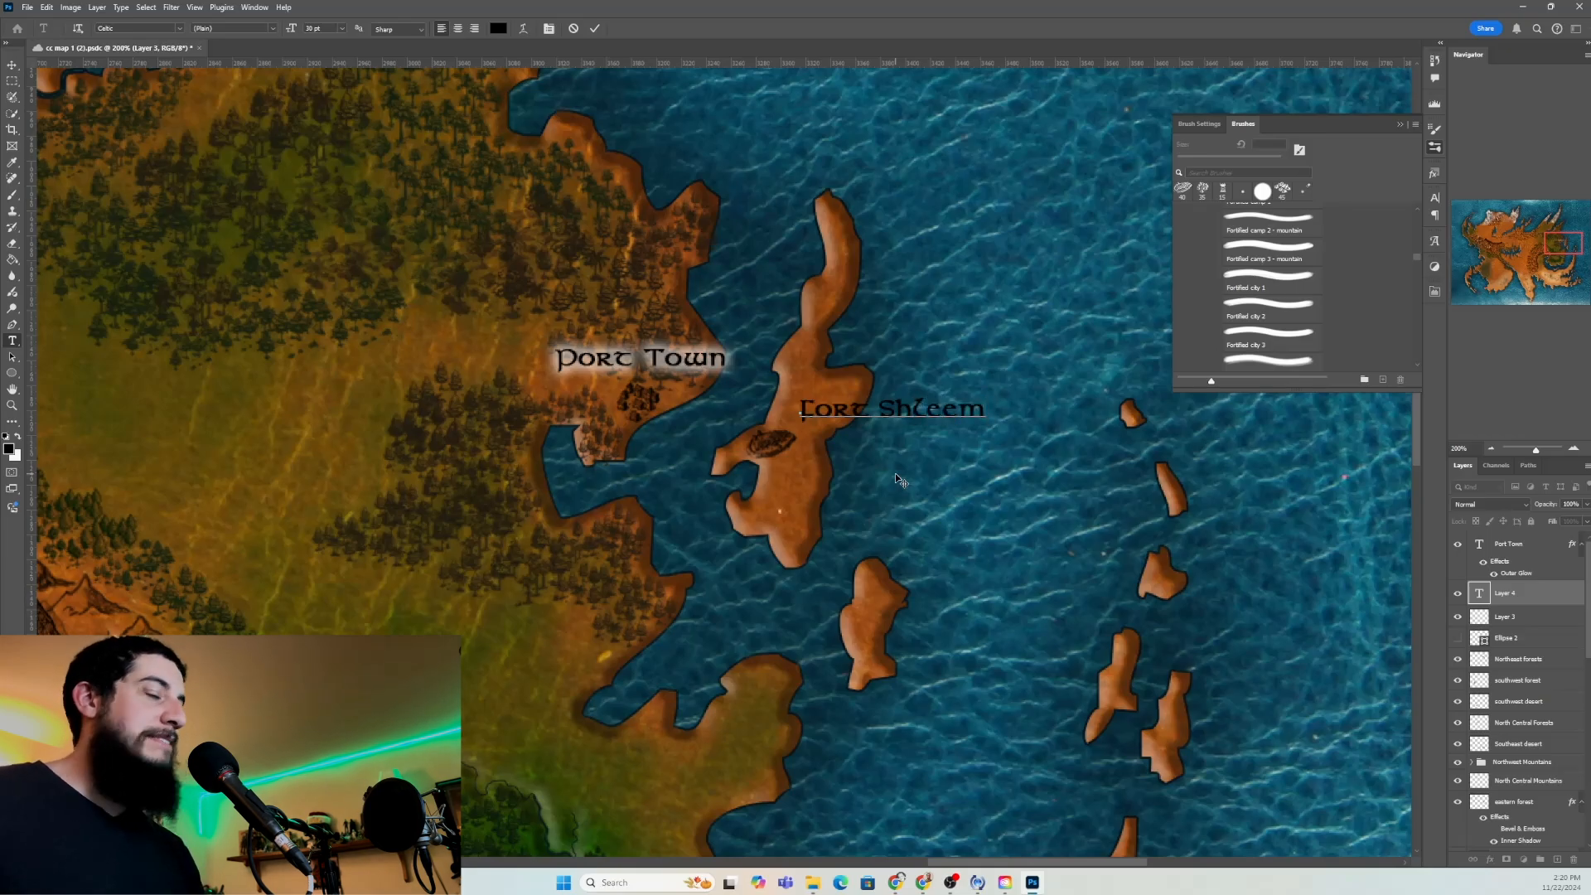
{"action": "key", "text": "ctrl+Return"}
{"action": "key", "text": "v"}
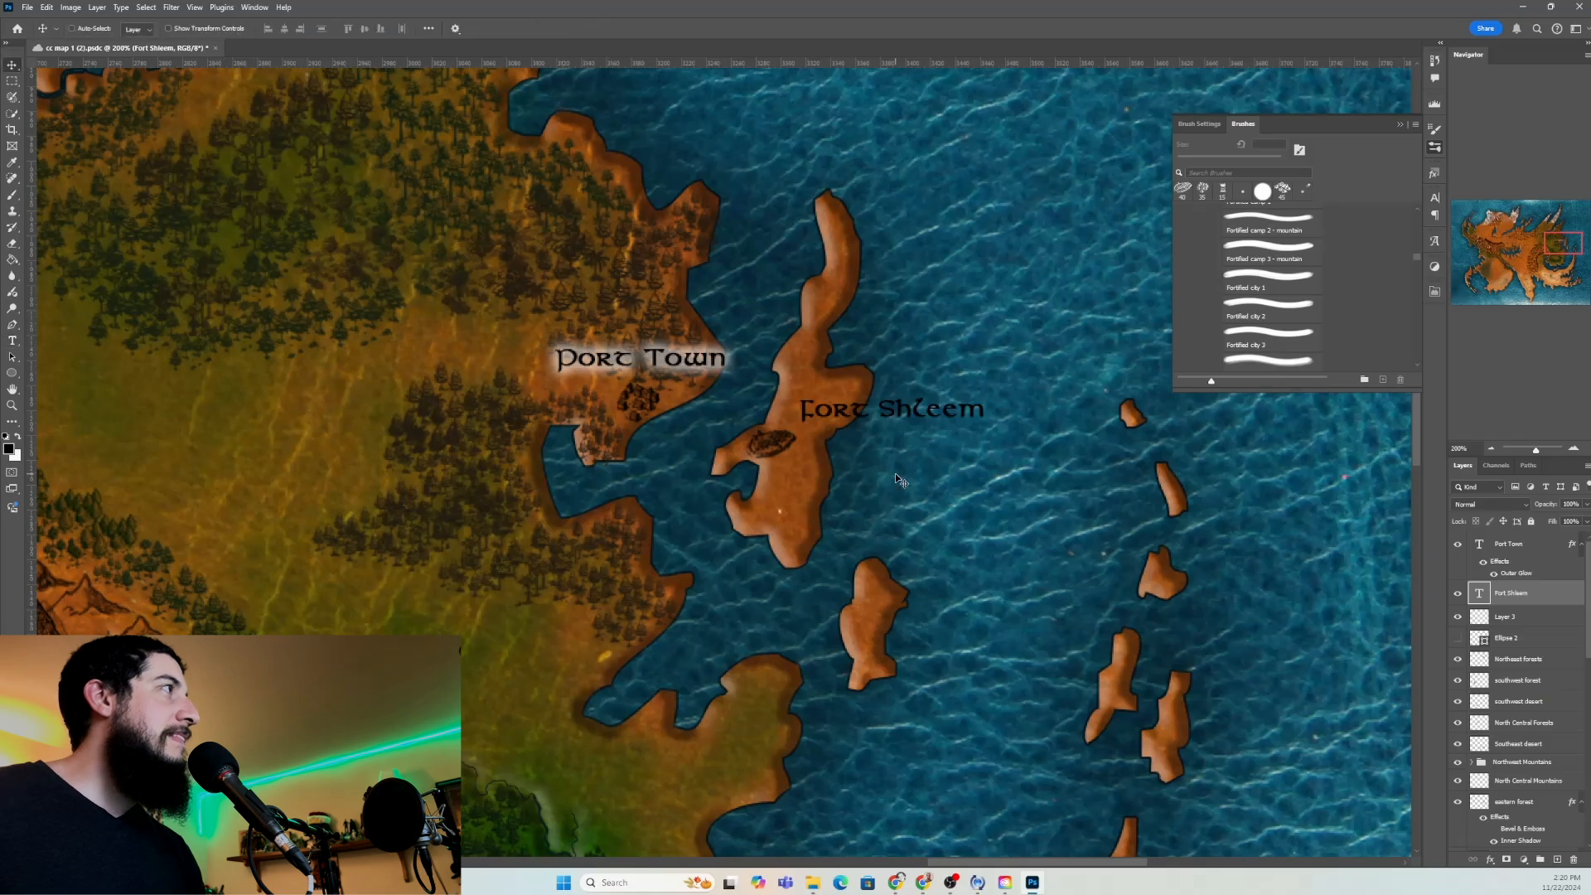
Set the "Fort Shleem" label's font size to 18 pt
{"action": "left_click", "coordinate": [1435, 197]}
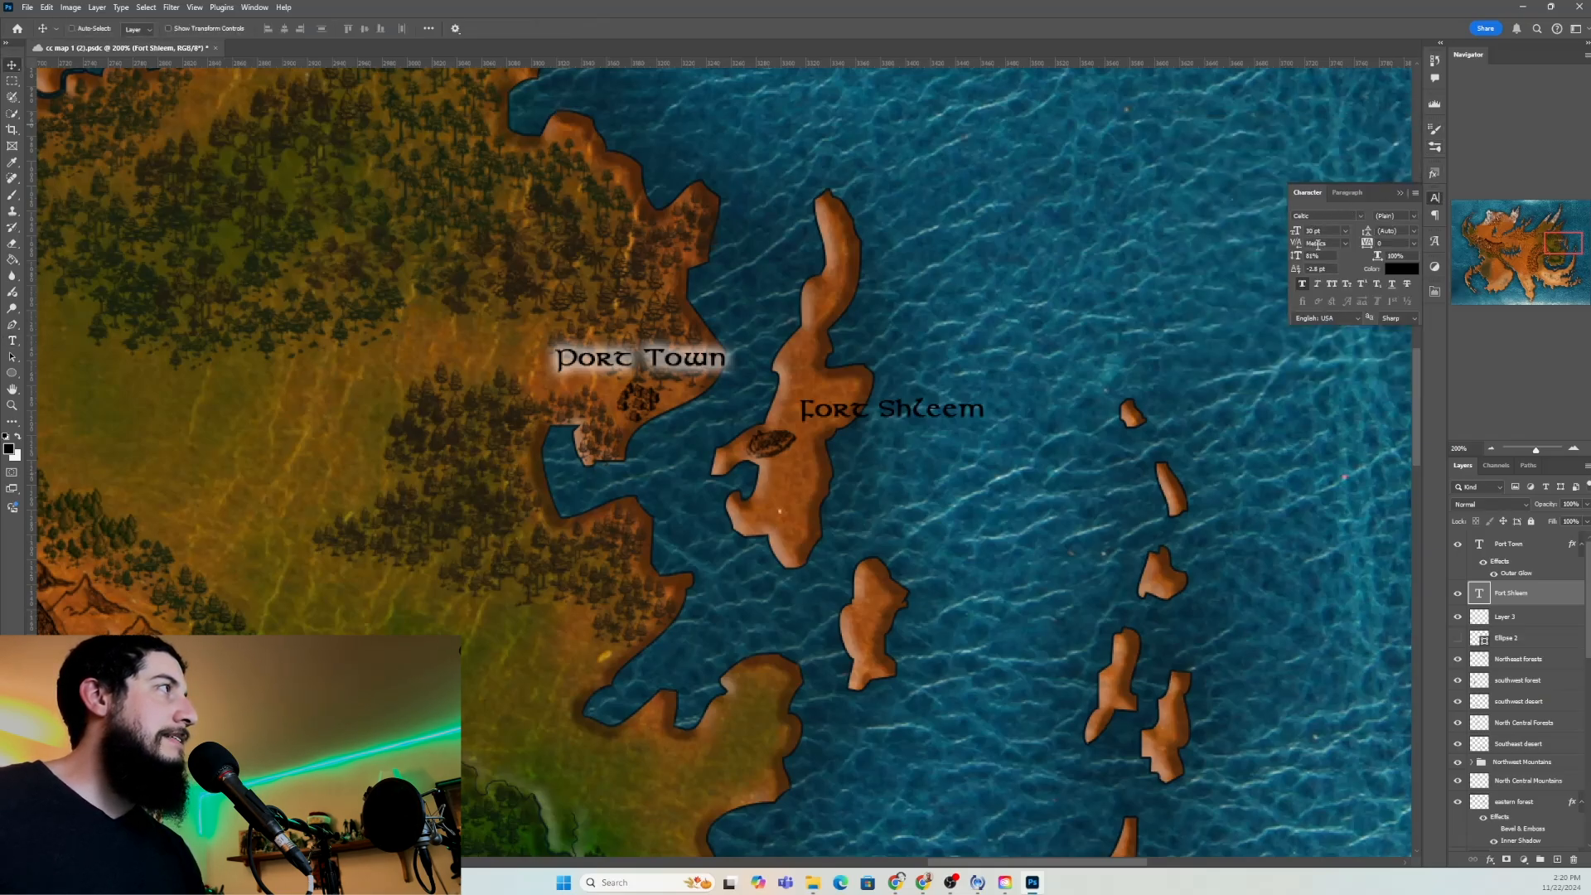
{"action": "left_click", "coordinate": [1345, 231]}
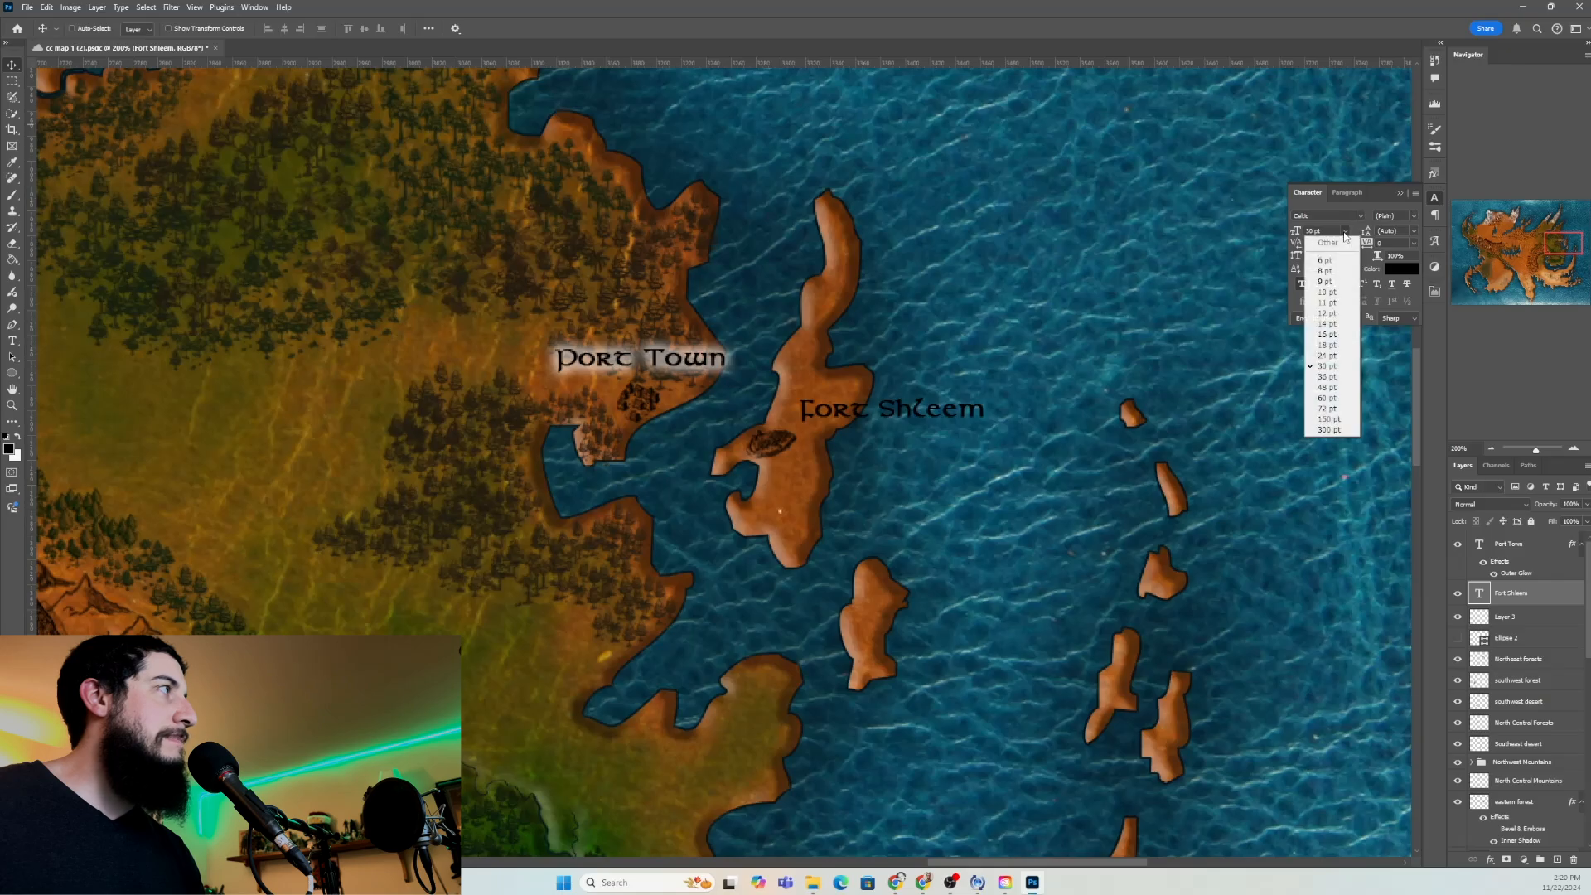
{"action": "left_click", "coordinate": [1331, 356]}
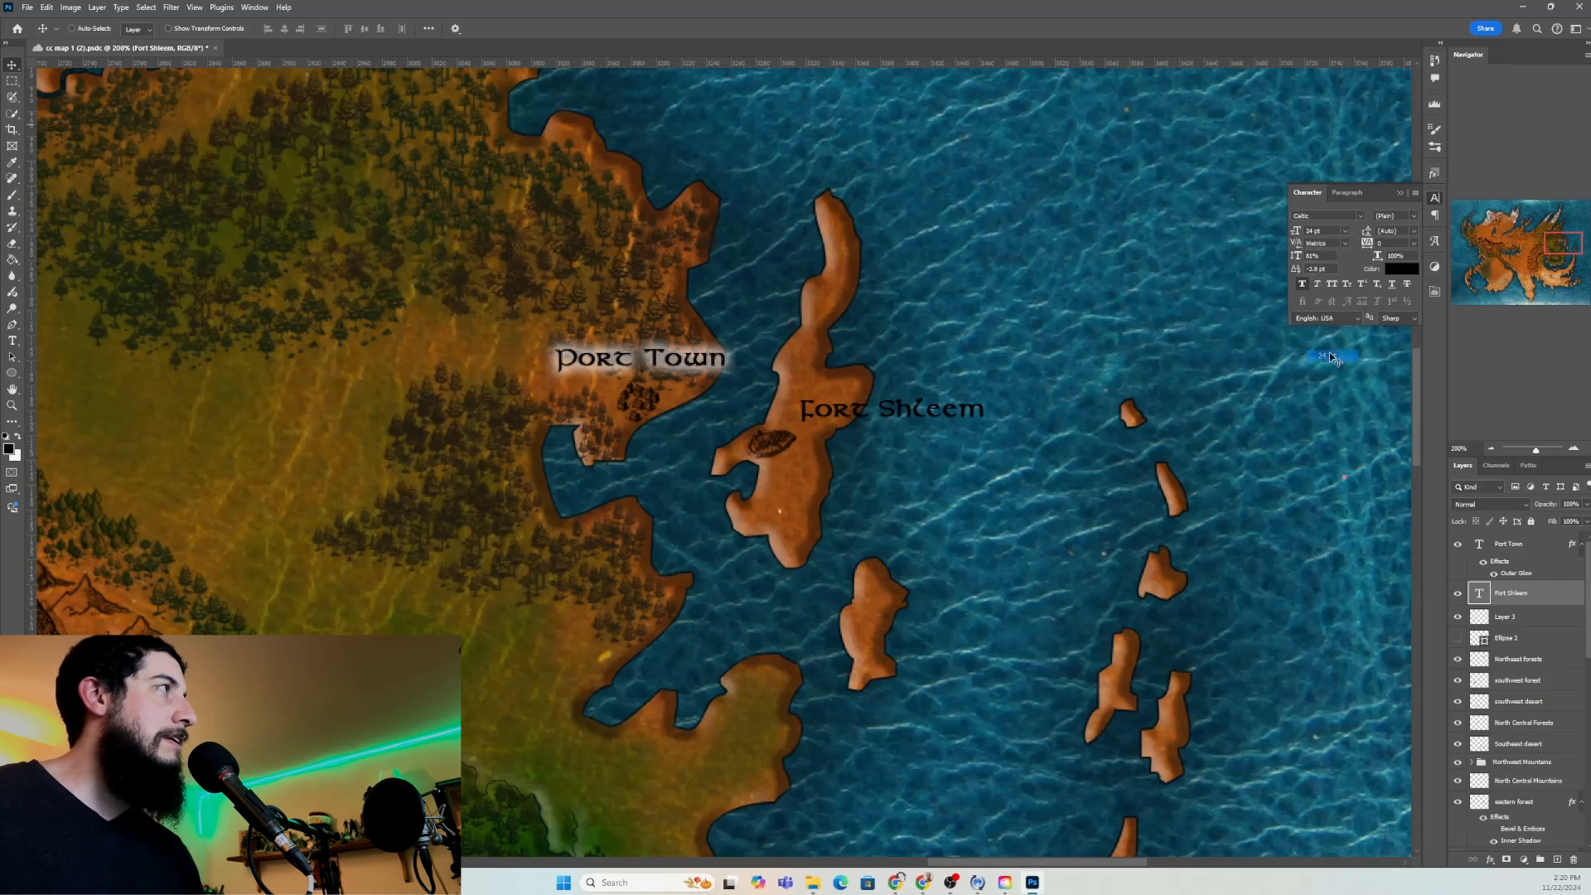
{"action": "left_click", "coordinate": [1345, 231]}
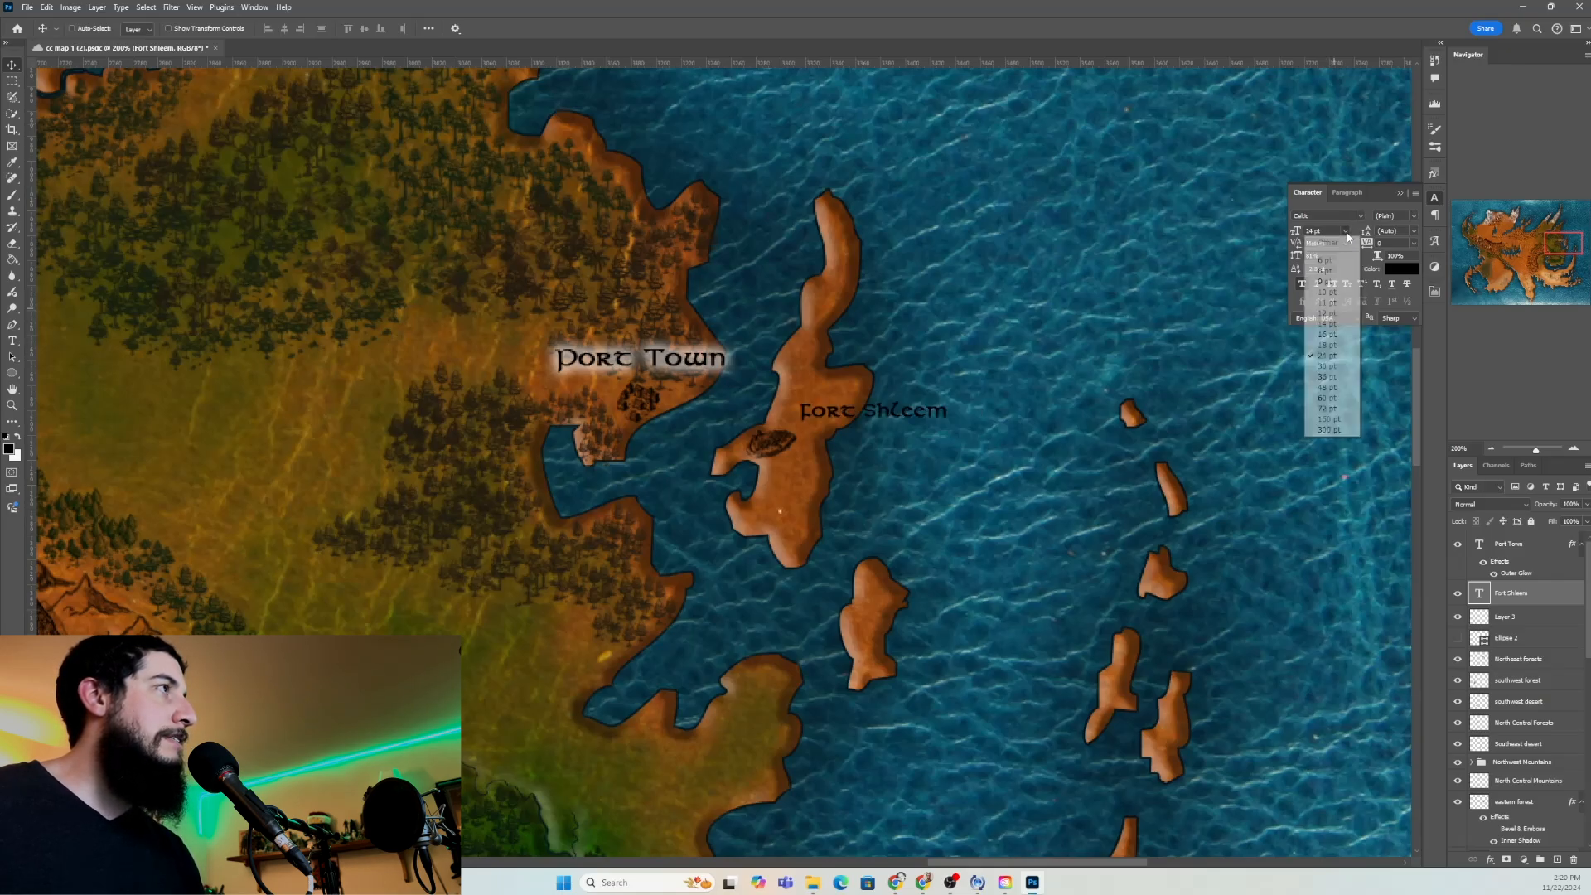
{"action": "left_click", "coordinate": [1327, 345]}
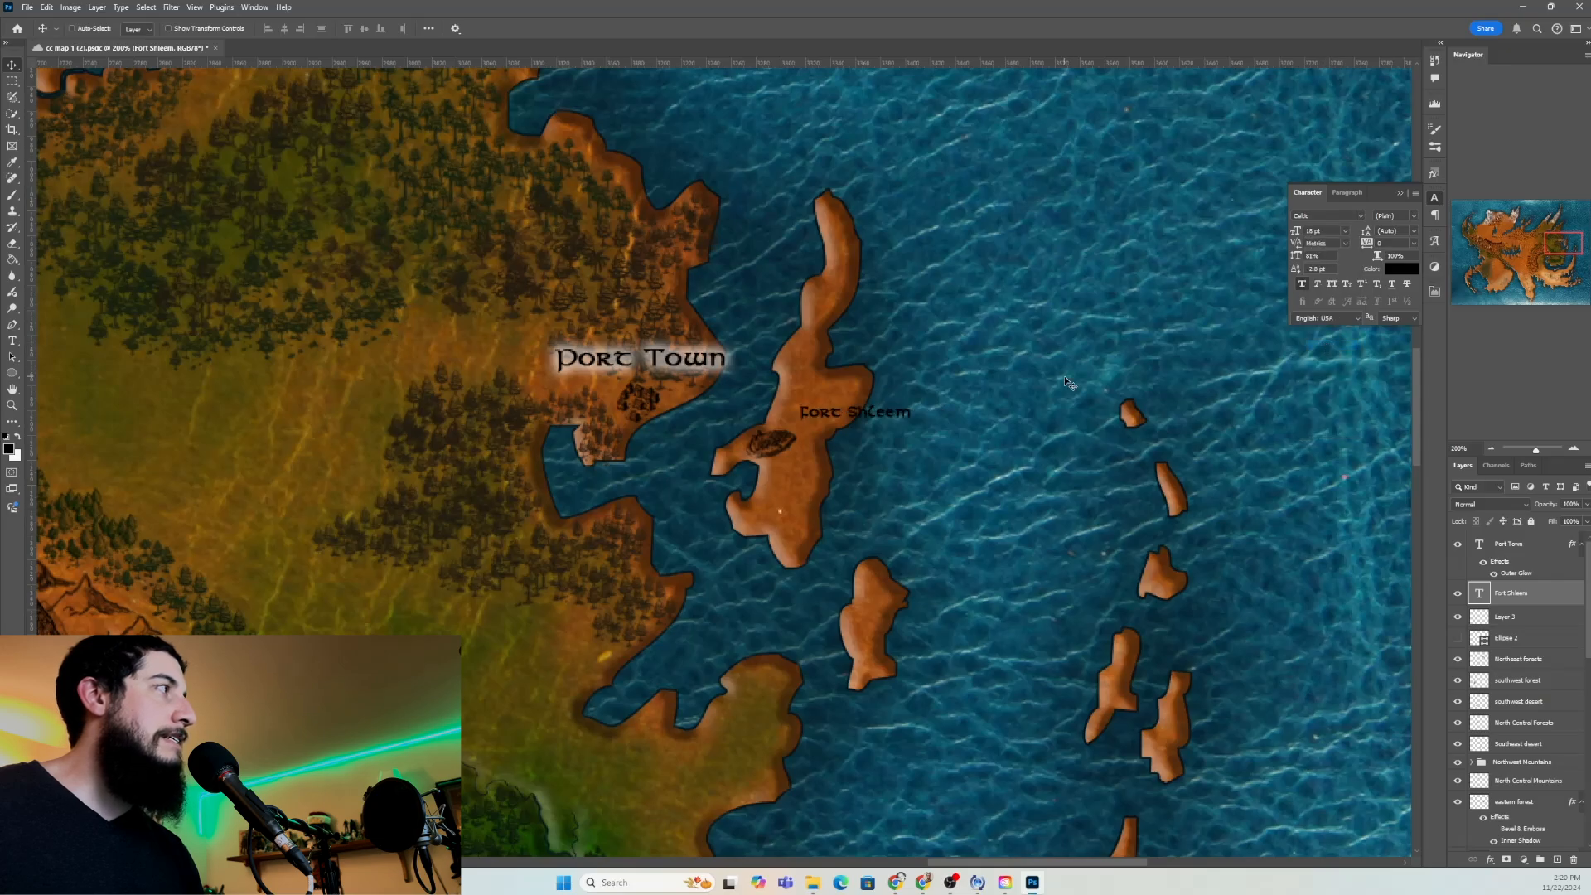
Copy the "Port Town" label's outer glow style onto the "Fort Shleem" label and move that label directly above the fortress icon
{"action": "left_click", "coordinate": [1537, 544]}
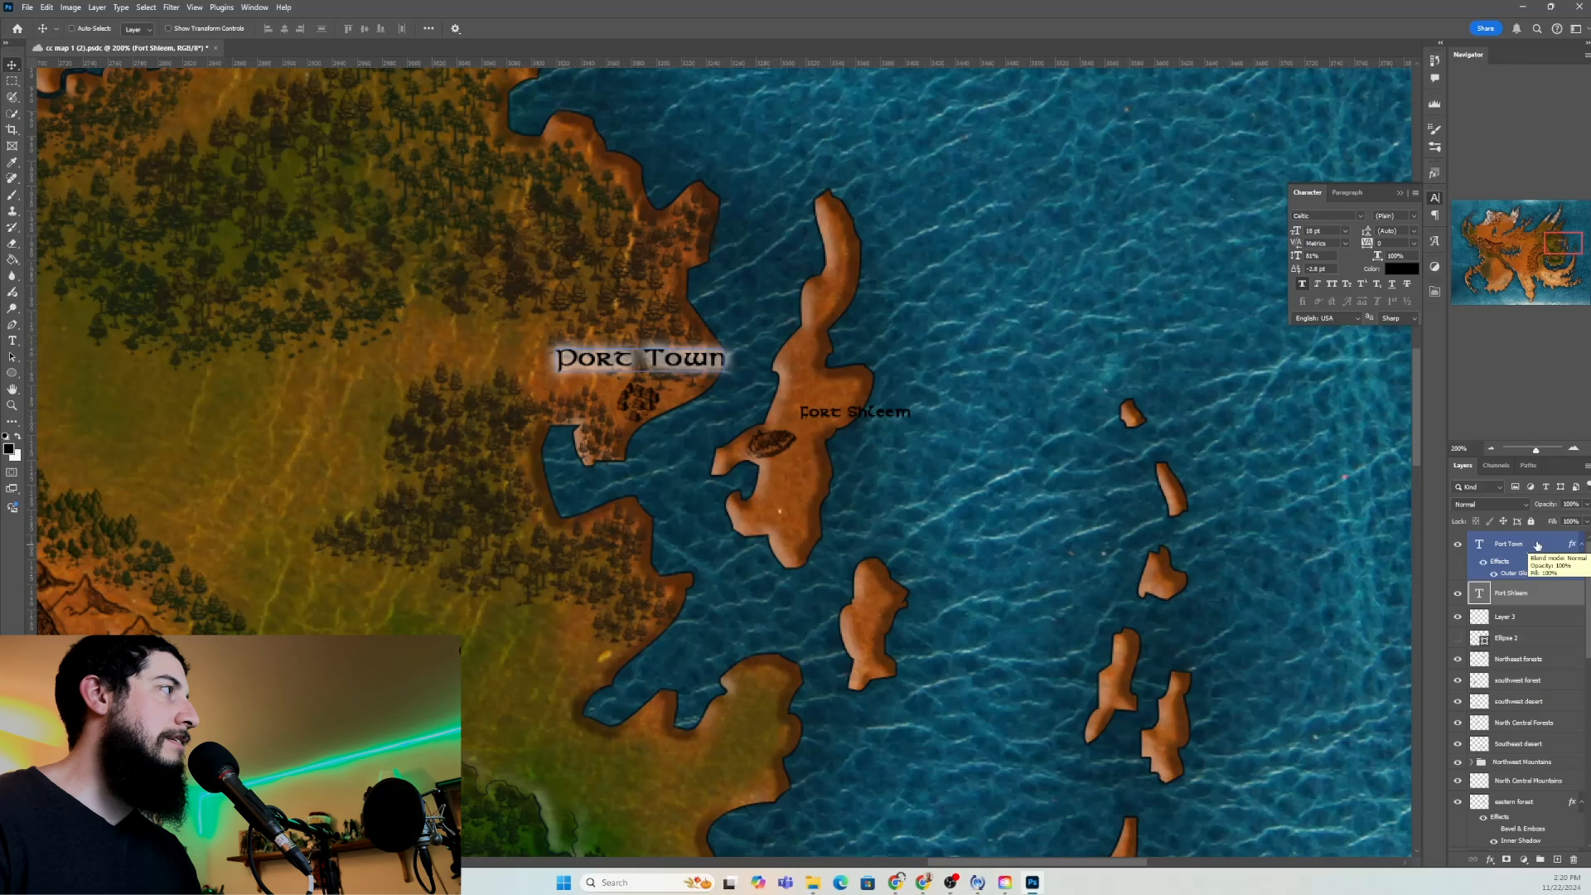
{"action": "right_click", "coordinate": [1538, 545]}
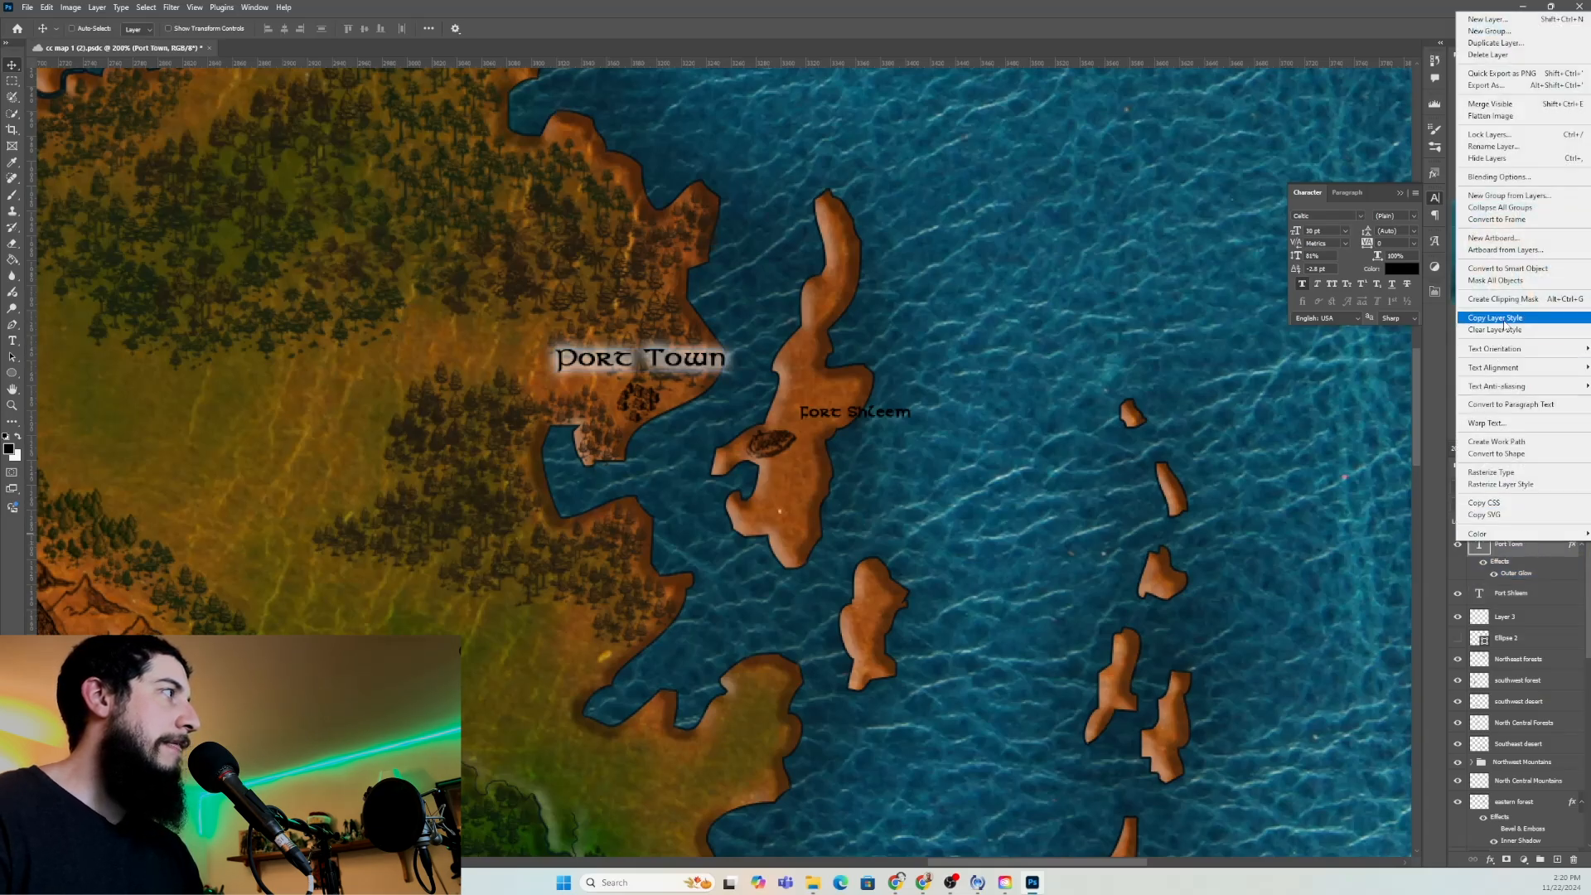
{"action": "left_click", "coordinate": [1503, 320]}
{"action": "left_click", "coordinate": [1529, 595]}
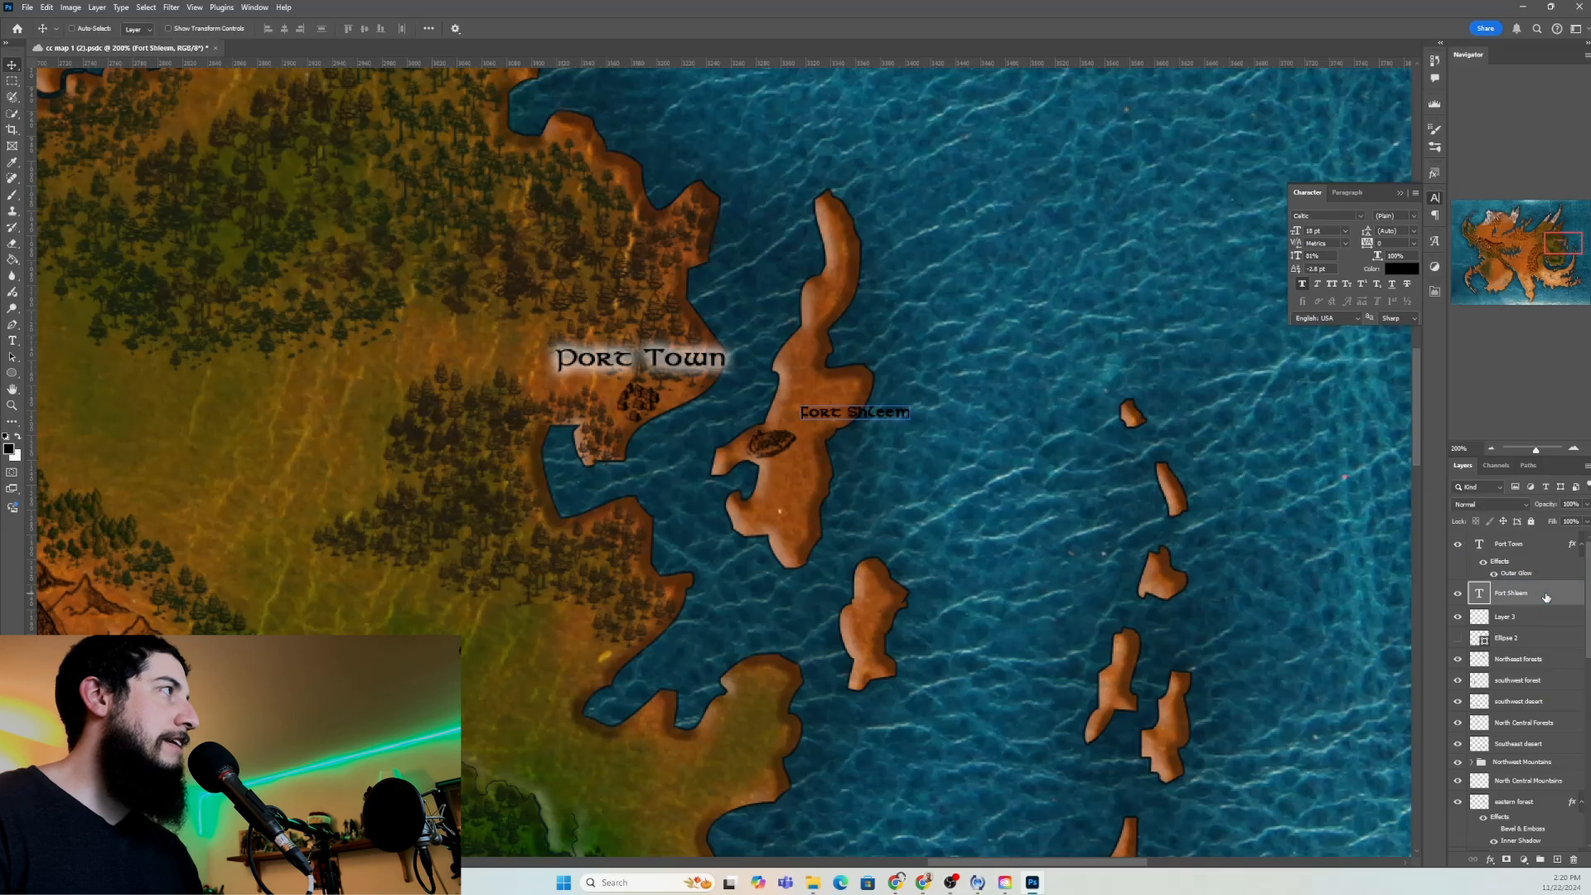
{"action": "right_click", "coordinate": [1529, 595]}
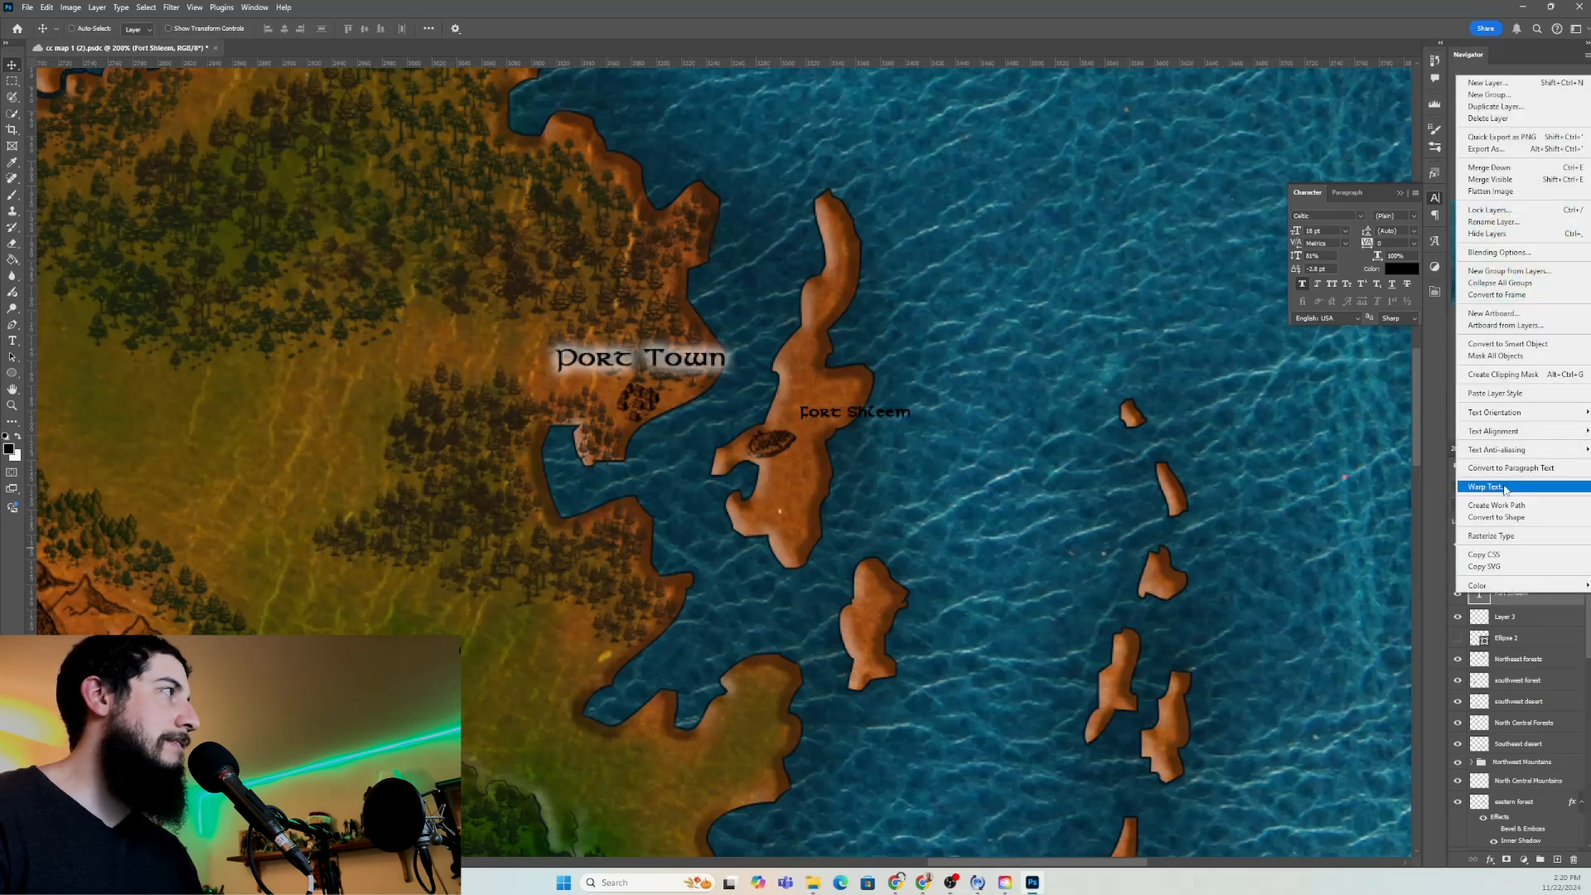
{"action": "left_click", "coordinate": [1504, 488]}
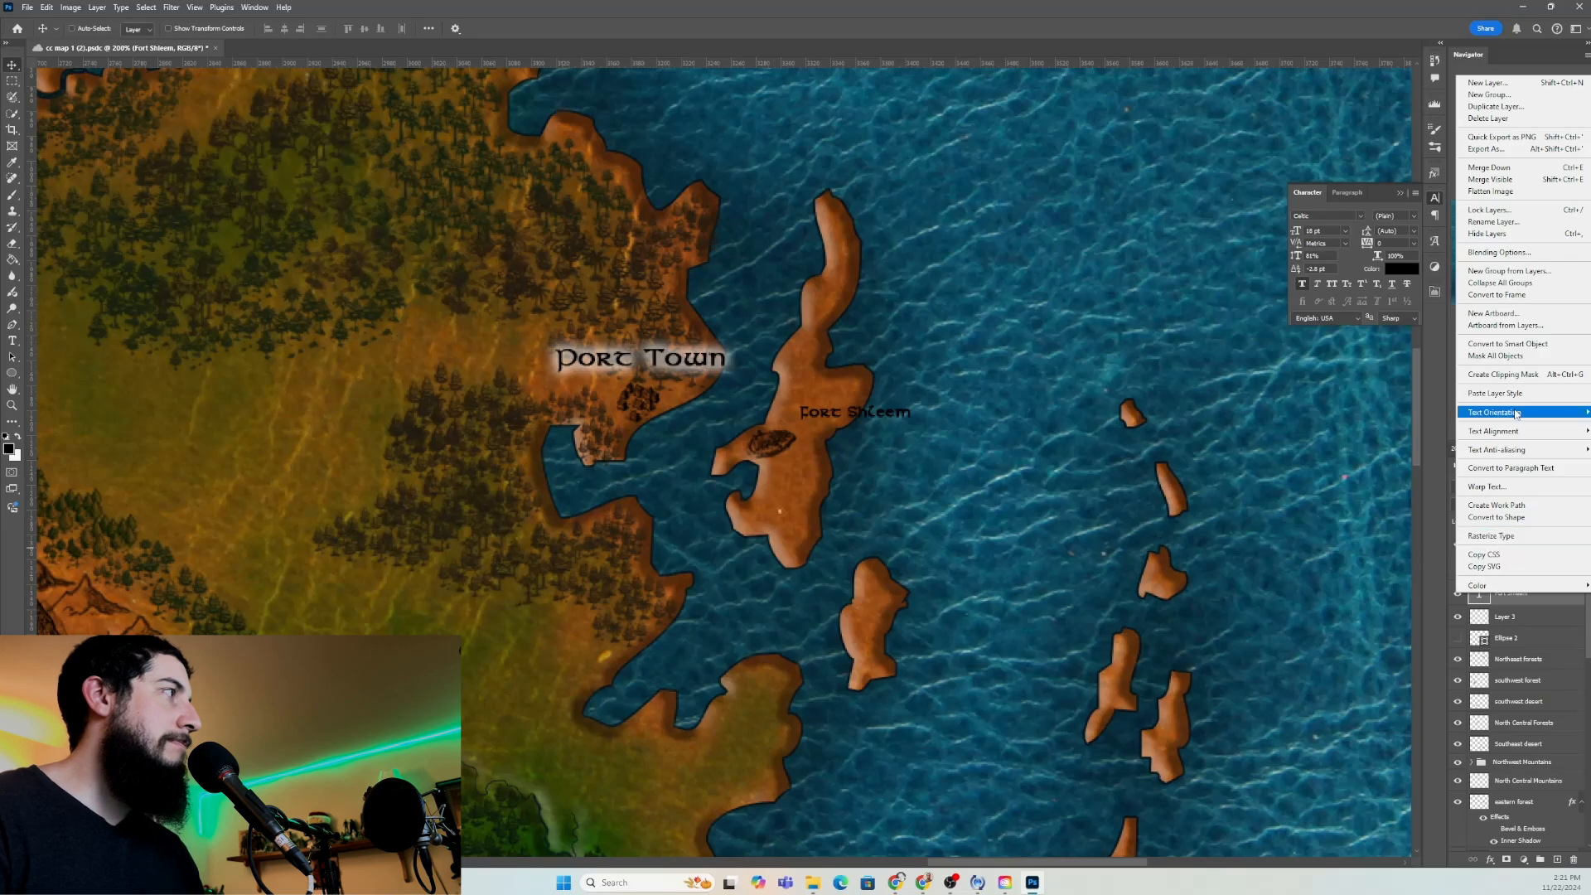
{"action": "left_click", "coordinate": [1495, 393]}
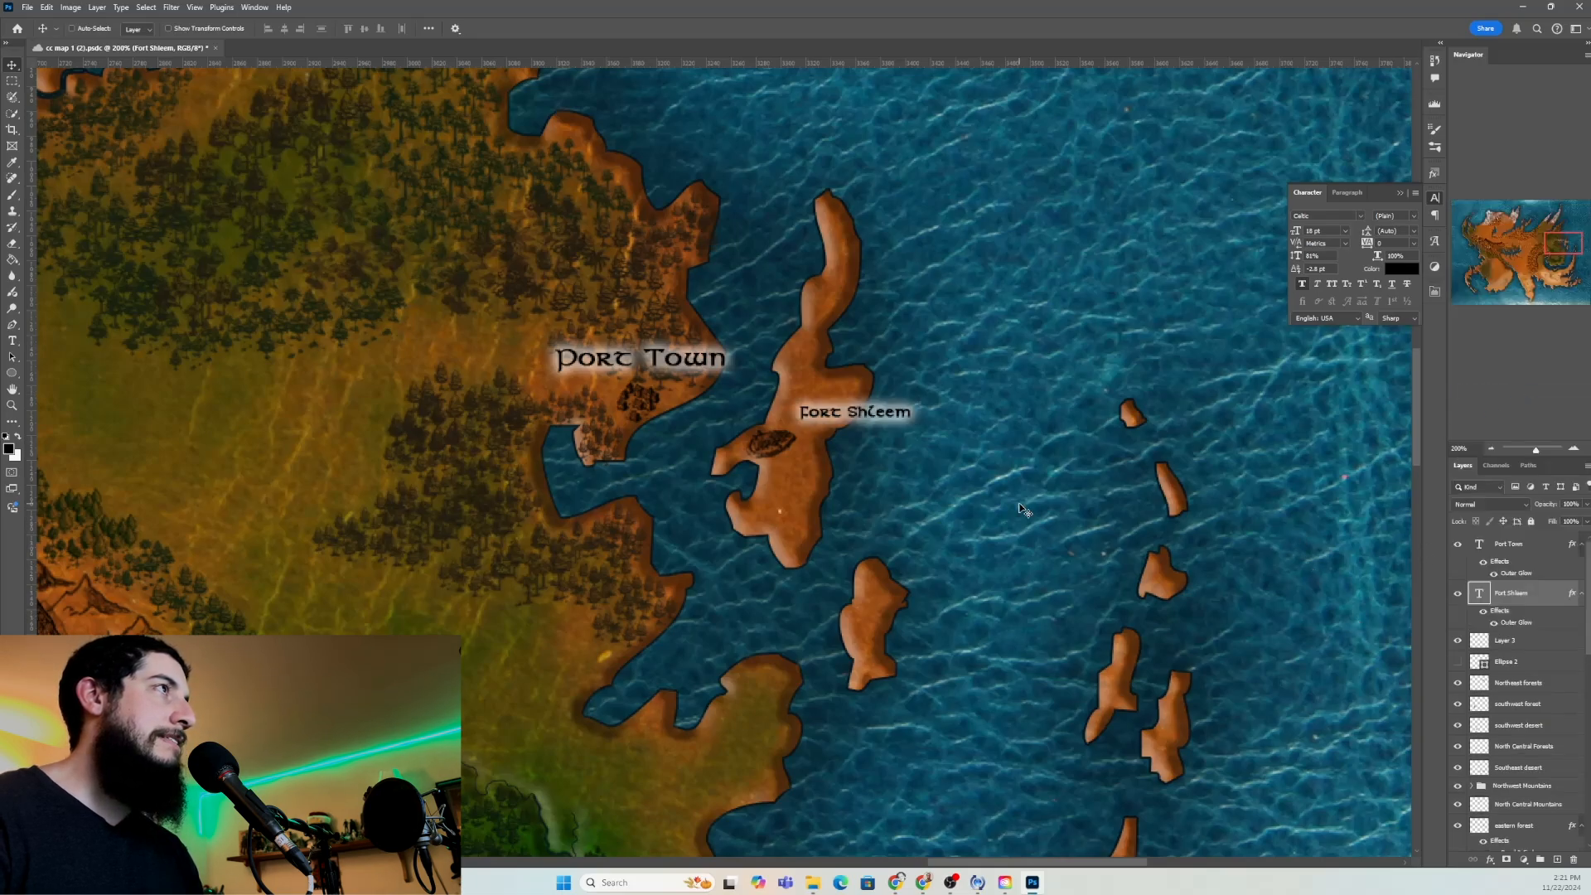
{"action": "left_click_drag", "start_coordinate": [936, 439], "coordinate": [862, 441]}
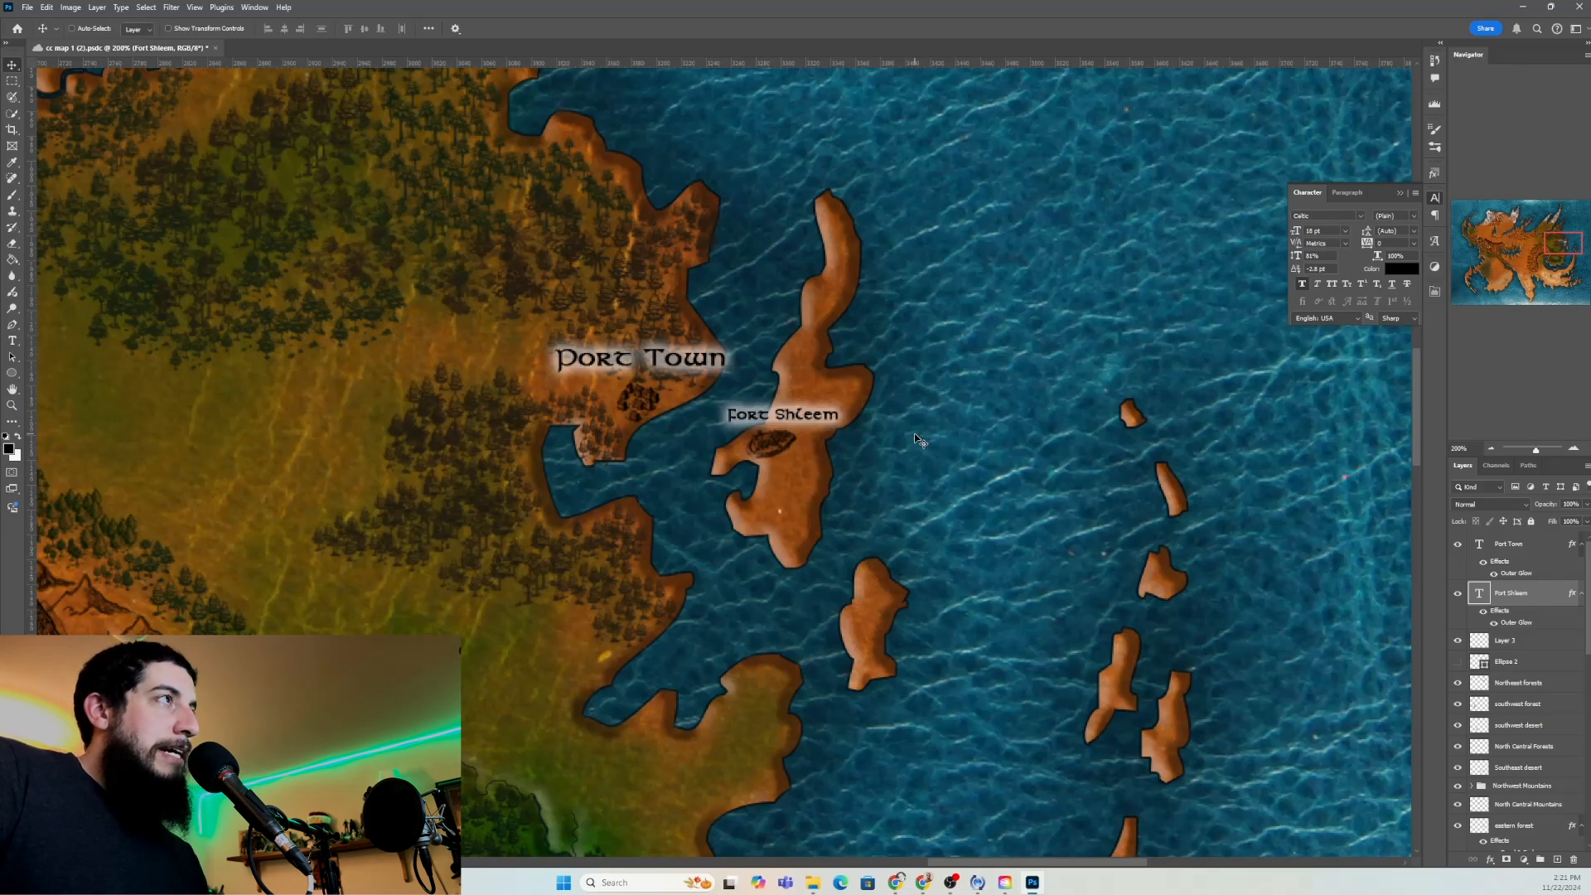
Add a new layer named "Roads" directly beneath the "Fort Shleem" text layer
{"action": "left_click", "coordinate": [1492, 450]}
{"action": "left_click_drag", "start_coordinate": [1554, 259], "coordinate": [1552, 258]}
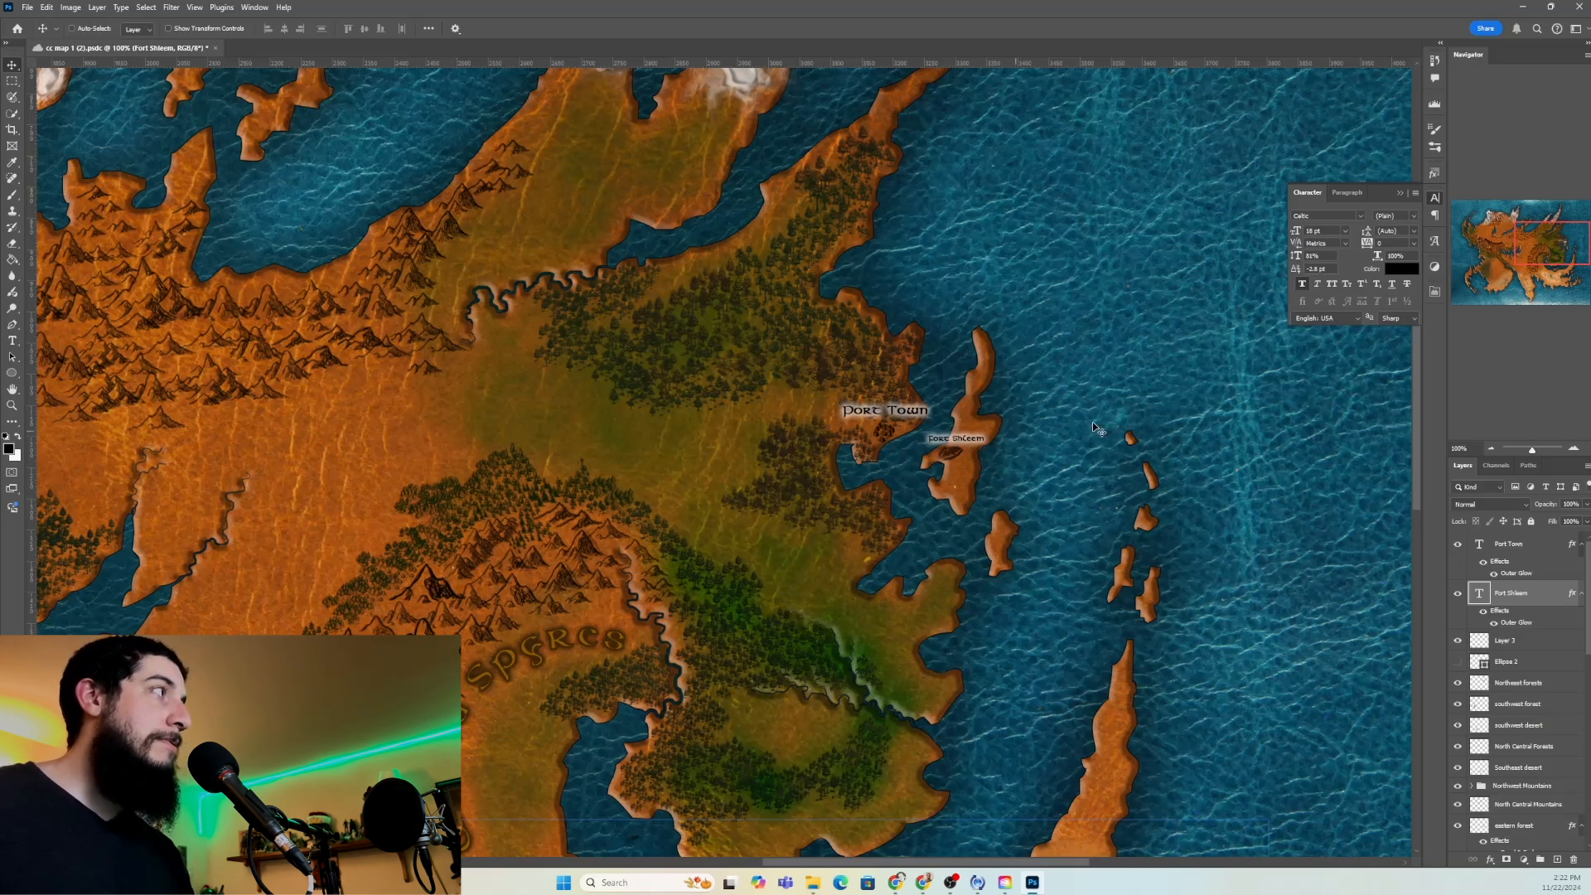
{"action": "left_click", "coordinate": [1571, 450]}
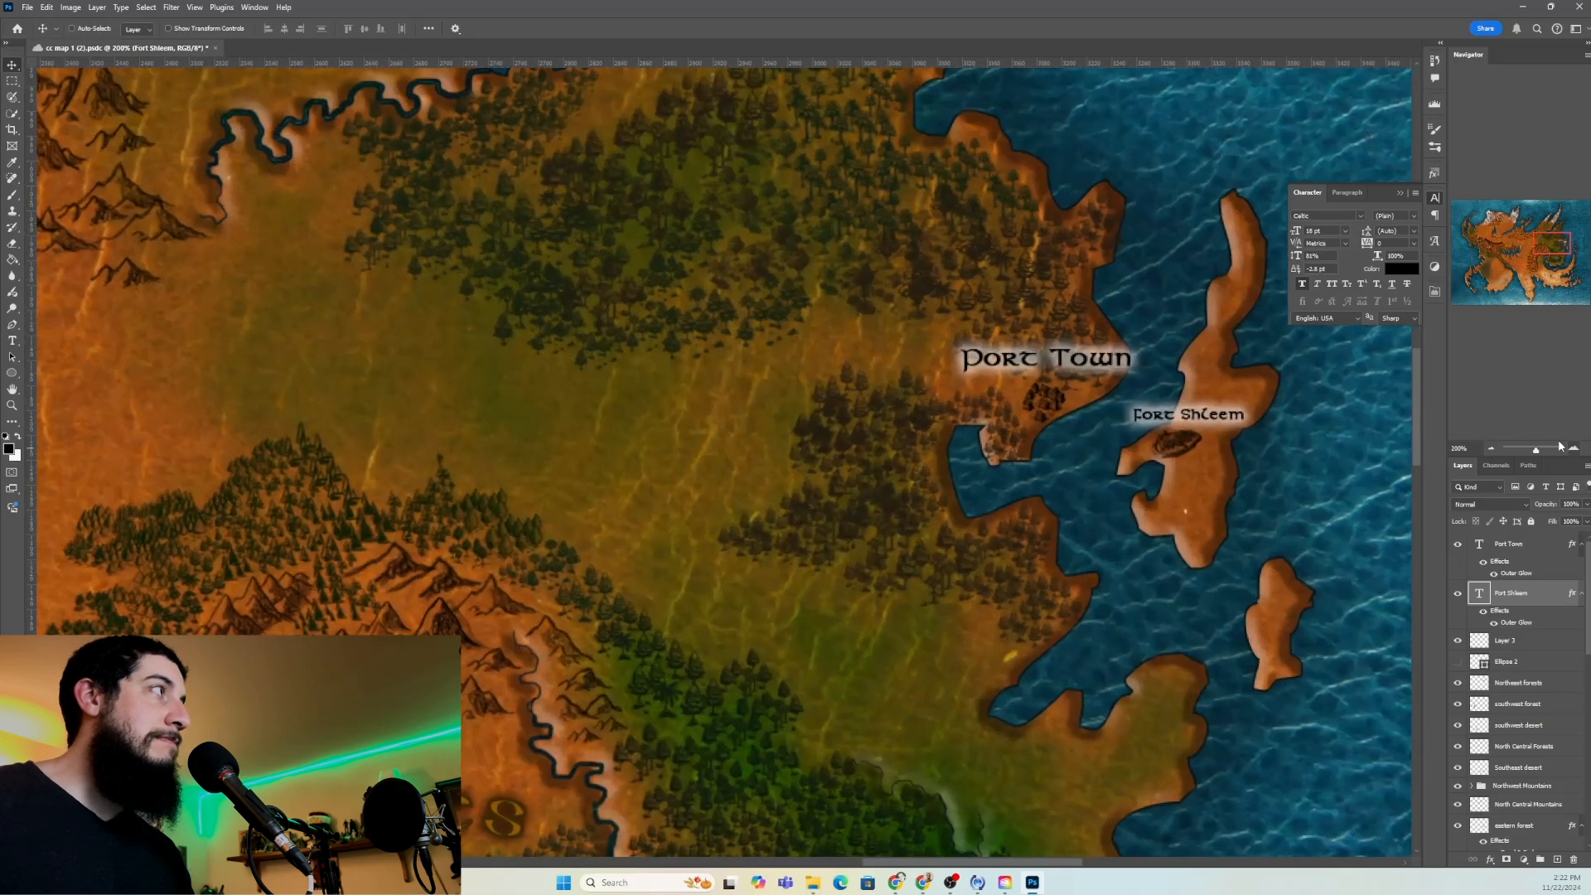
{"action": "left_click_drag", "start_coordinate": [1548, 252], "coordinate": [1554, 251]}
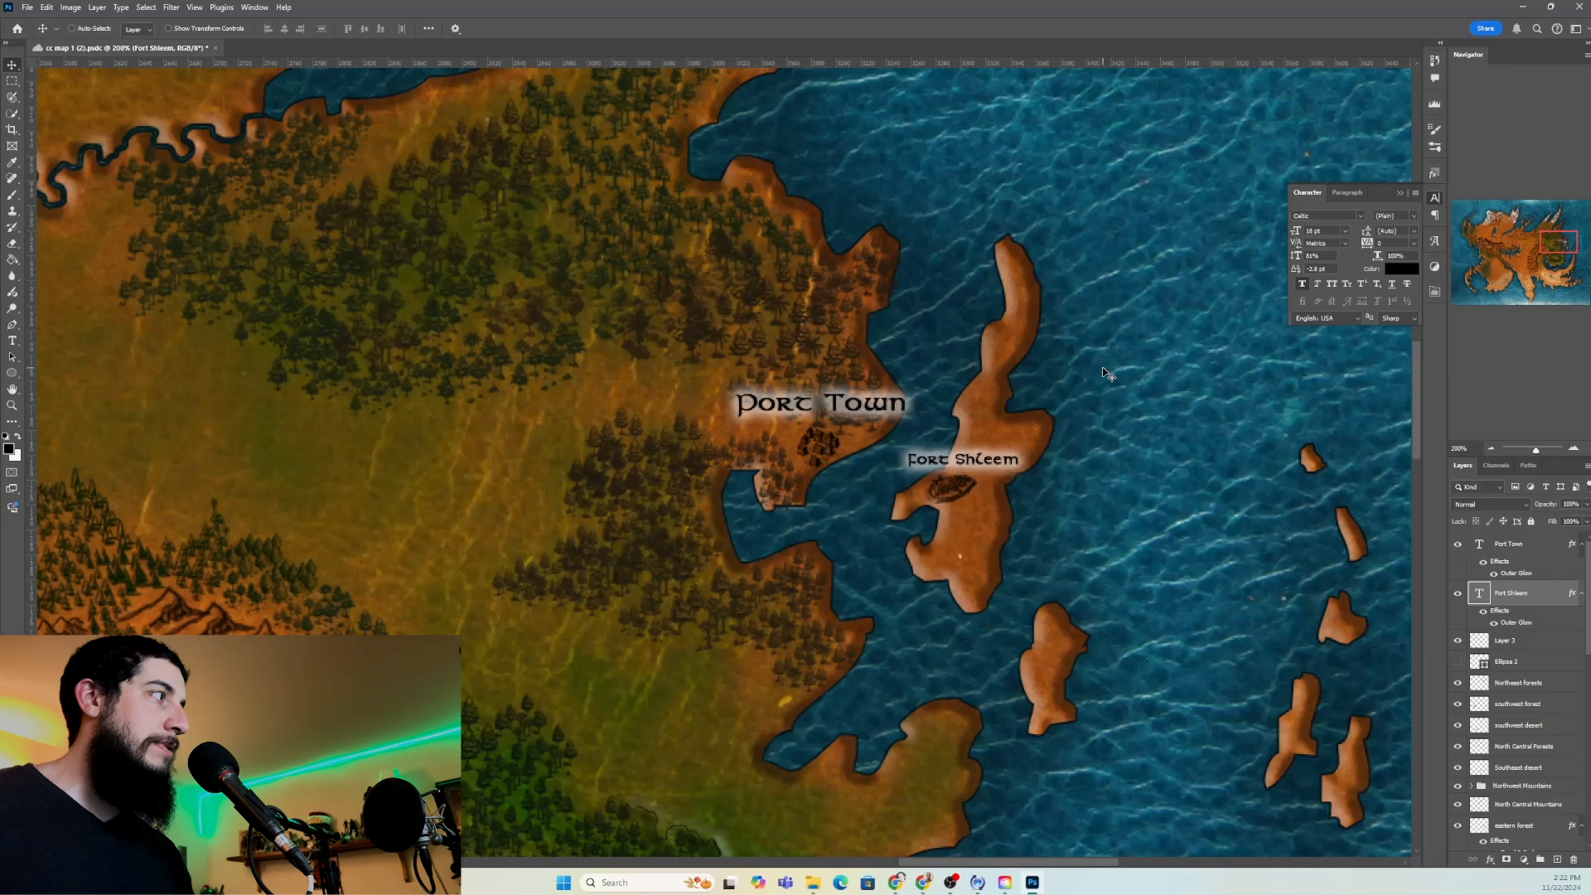
{"action": "left_click", "coordinate": [1531, 828]}
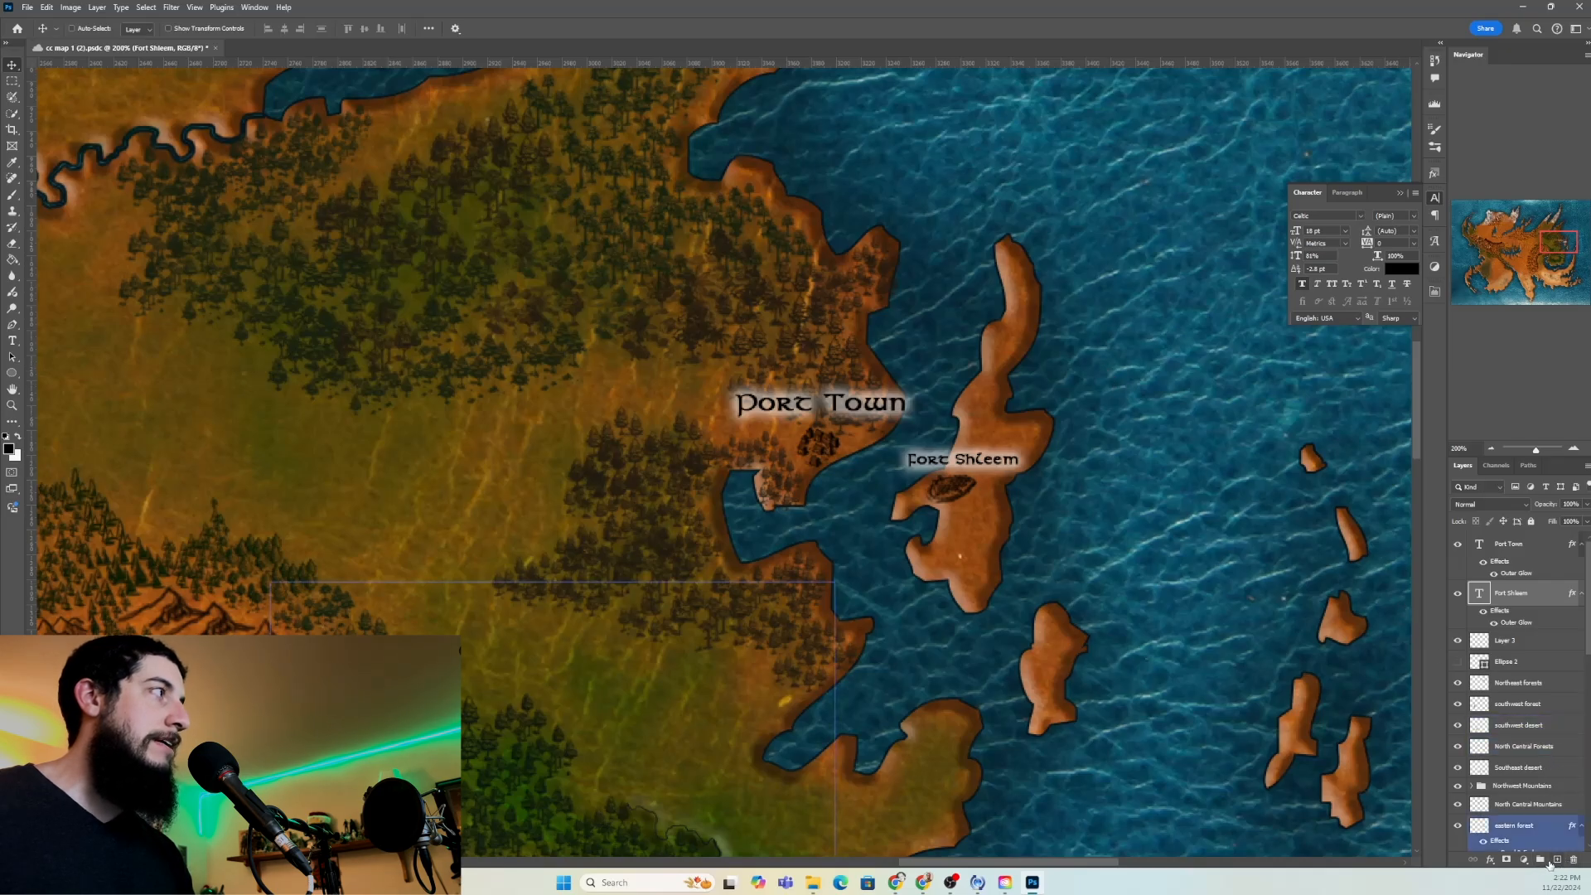
{"action": "left_click", "coordinate": [1557, 861]}
{"action": "left_click_drag", "start_coordinate": [1533, 594], "coordinate": [1521, 649]}
{"action": "double_click", "coordinate": [1507, 641]}
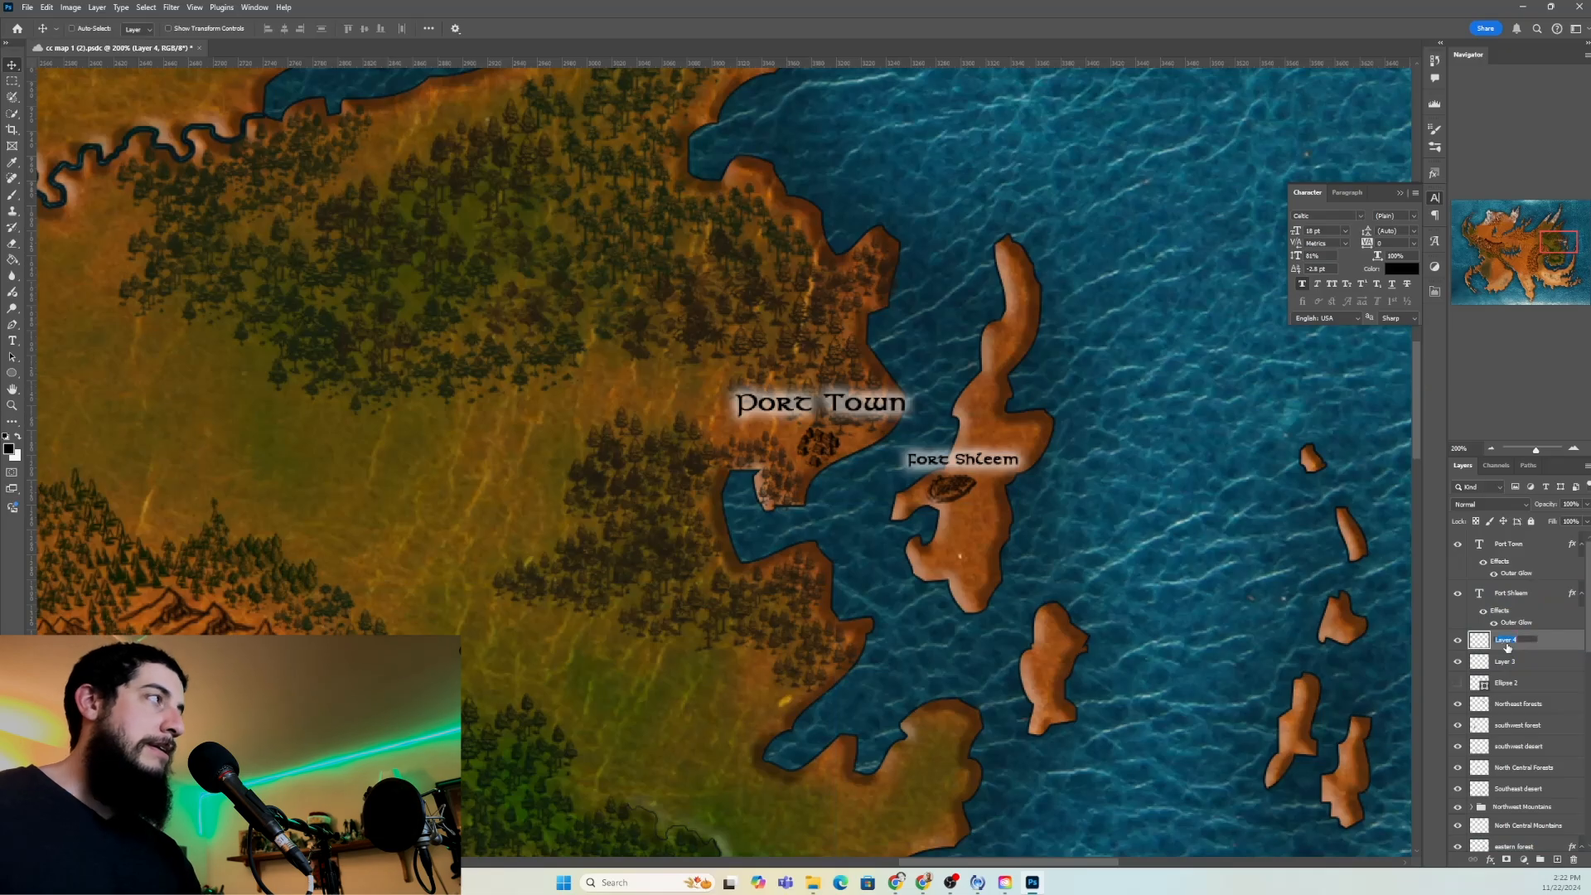
{"action": "type", "text": "Roads"}
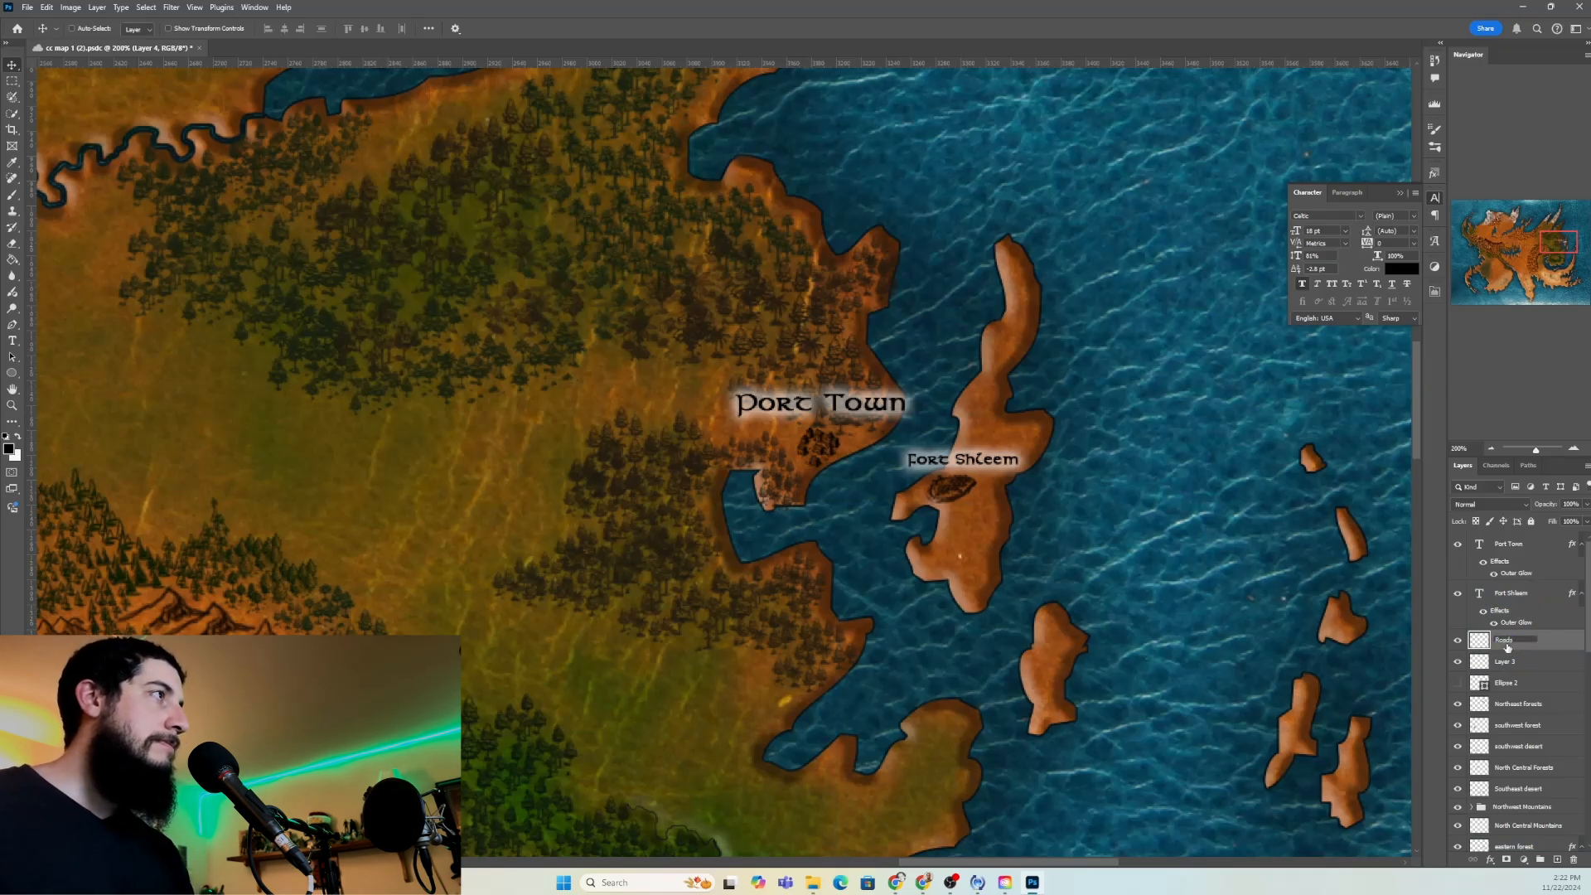
{"action": "key", "text": "Return"}
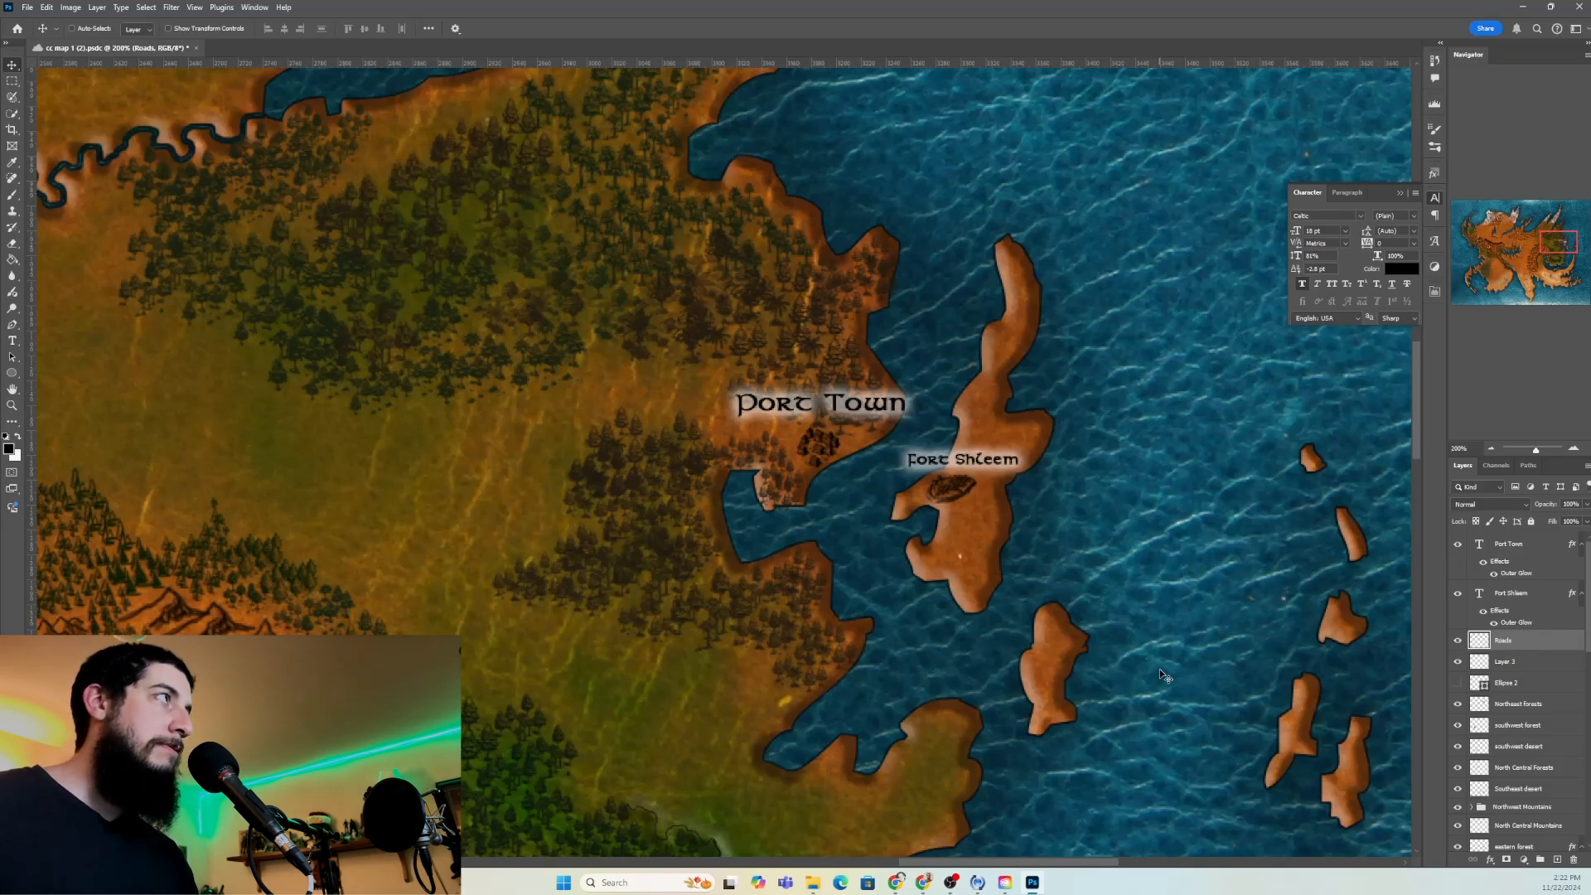
Choose the Hard Round brush for the Roads layer and reduce its size to 8 px
{"action": "key", "text": "b"}
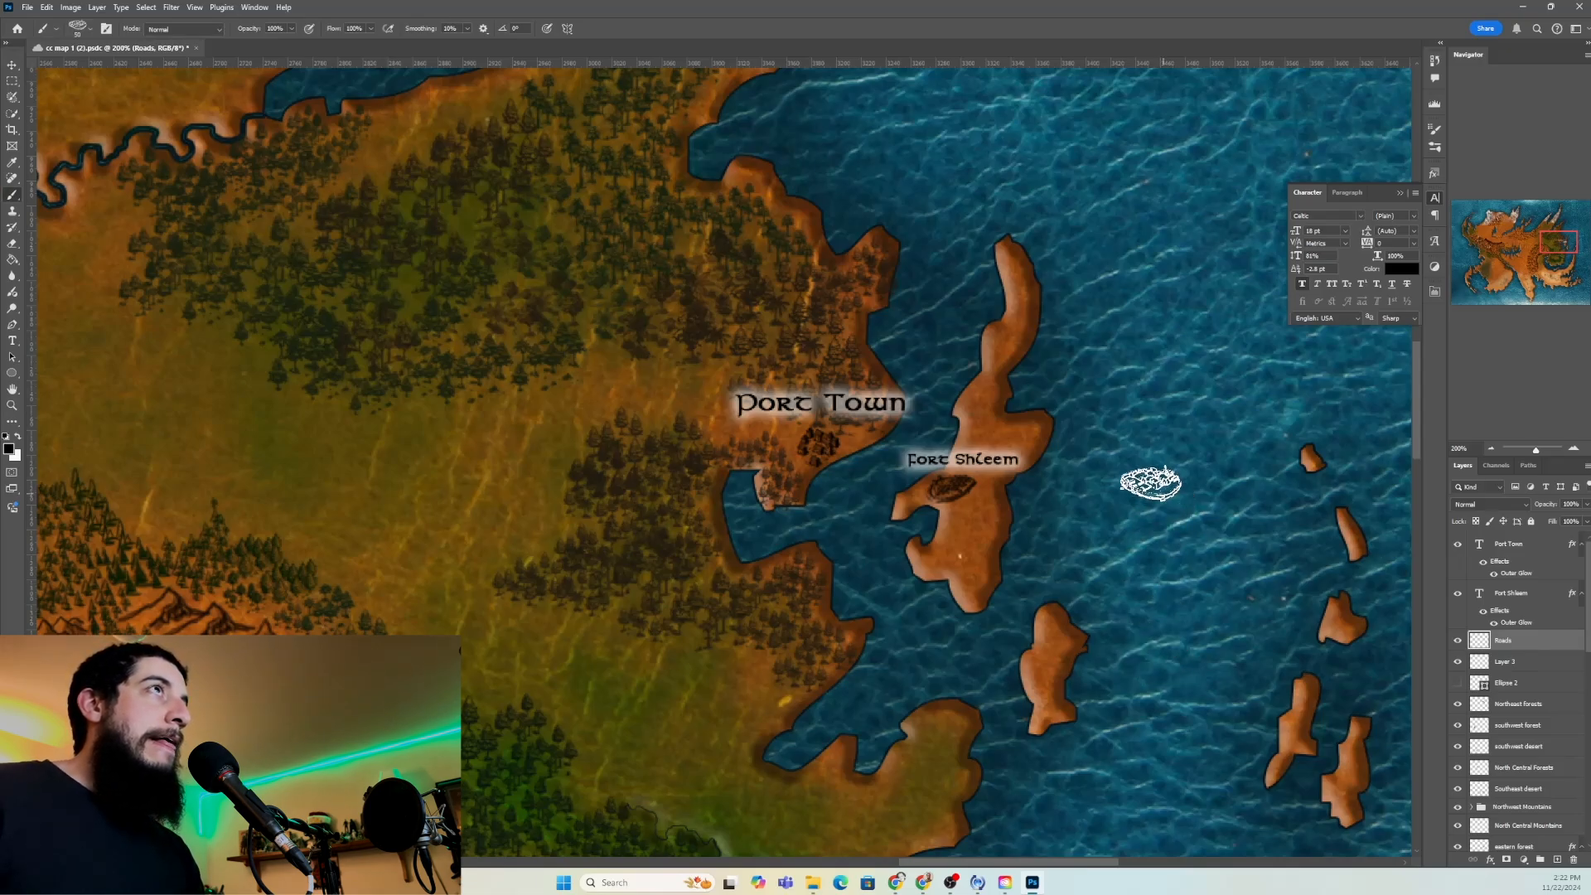
{"action": "left_click", "coordinate": [92, 33]}
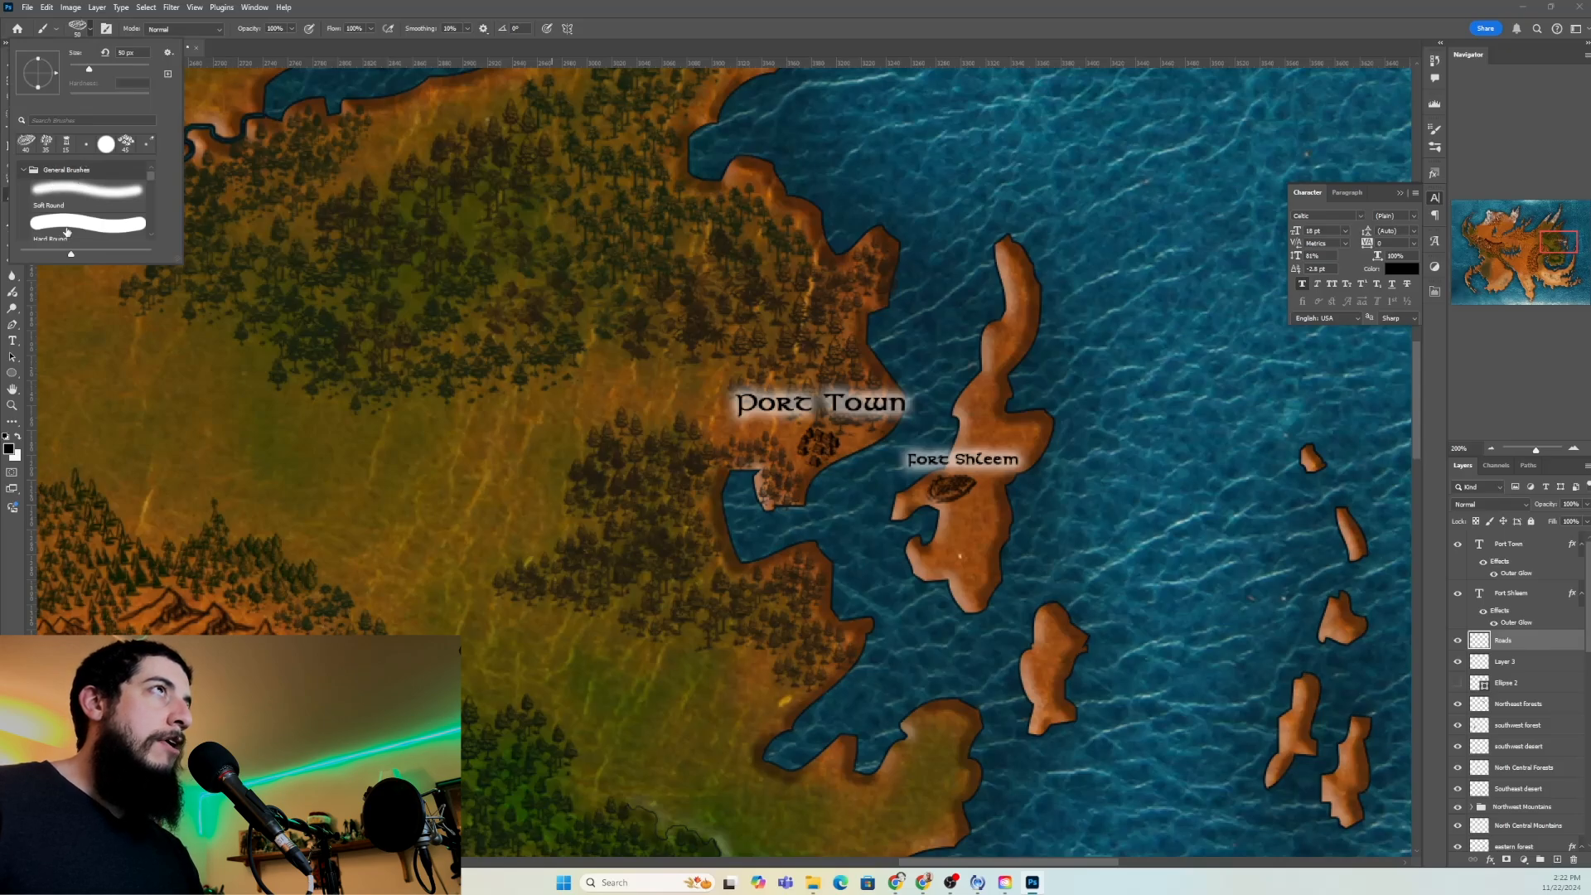
{"action": "left_click", "coordinate": [68, 232]}
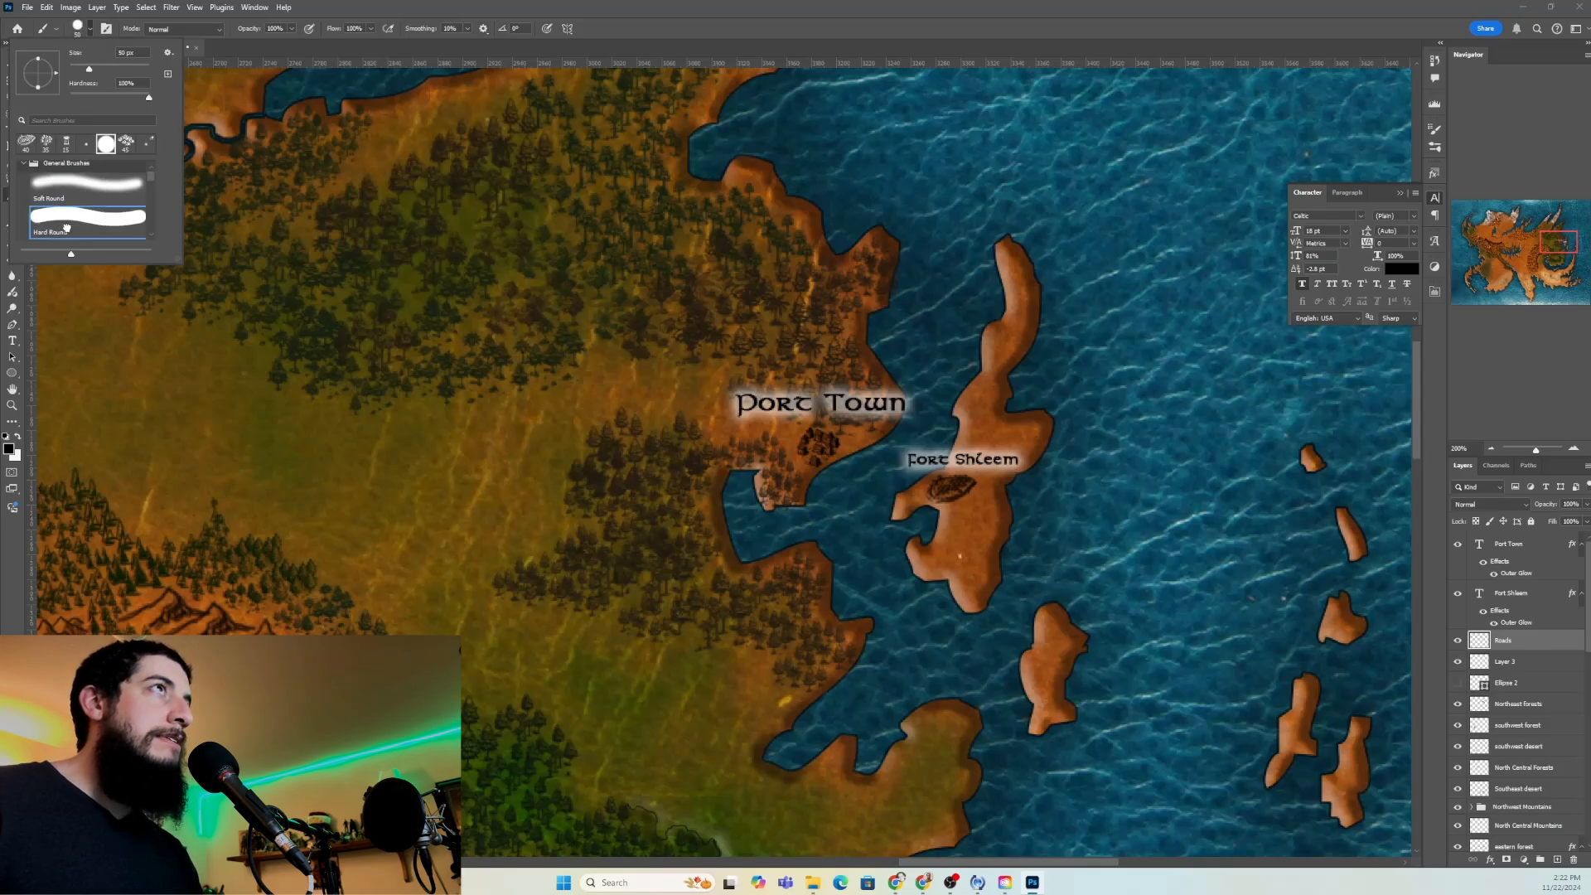
{"action": "left_click", "coordinate": [92, 33]}
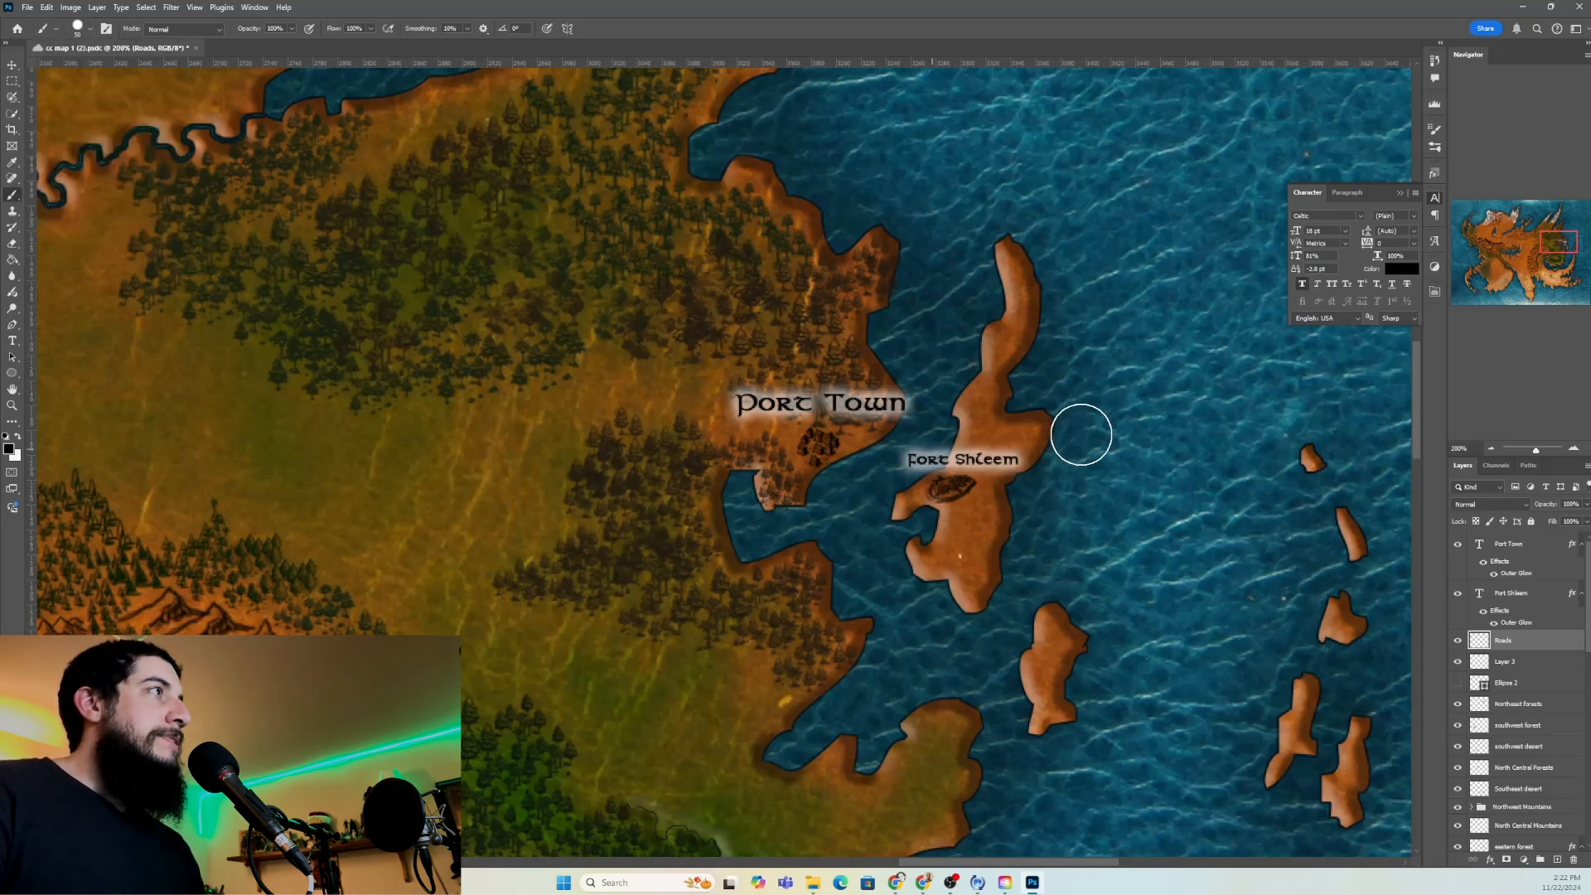
{"action": "key", "text": "bracketleft"}
{"action": "key", "text": "bracketleft"}
{"action": "key", "text": "bracketleft"}
{"action": "key", "text": "bracketleft"}
{"action": "key", "text": "bracketleft"}
{"action": "key", "text": "bracketleft"}
{"action": "key", "text": "bracketleft"}
{"action": "key", "text": "bracketleft"}
{"action": "key", "text": "bracketleft"}
{"action": "key", "text": "bracketleft"}
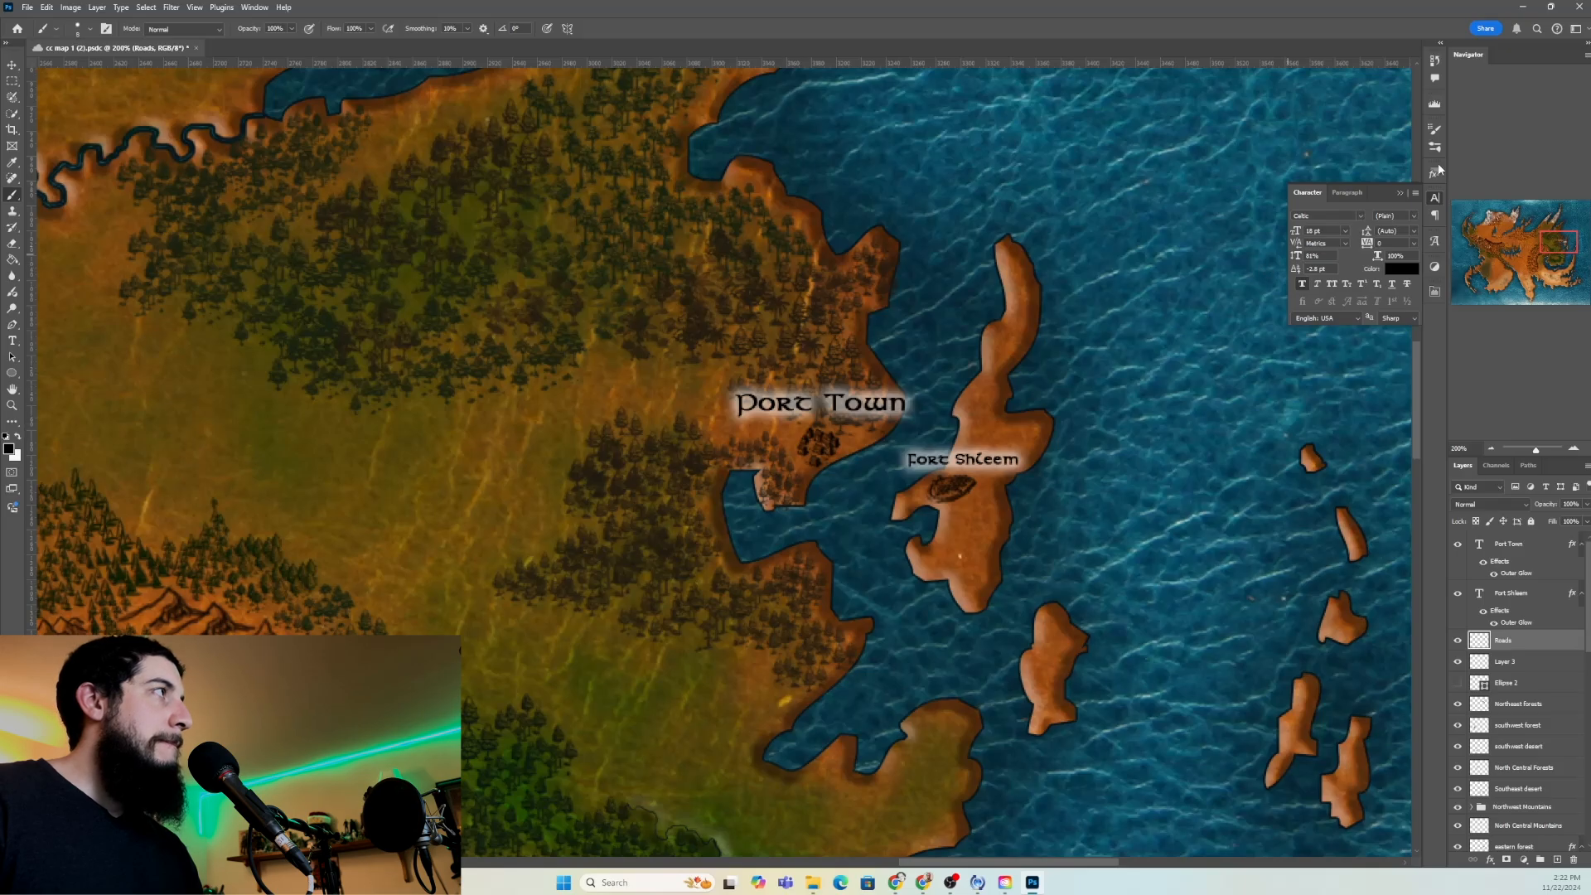
Test a solid stroke west of Port Town, undo it, and set the brush tip's spacing to 200%
{"action": "left_click", "coordinate": [1434, 131]}
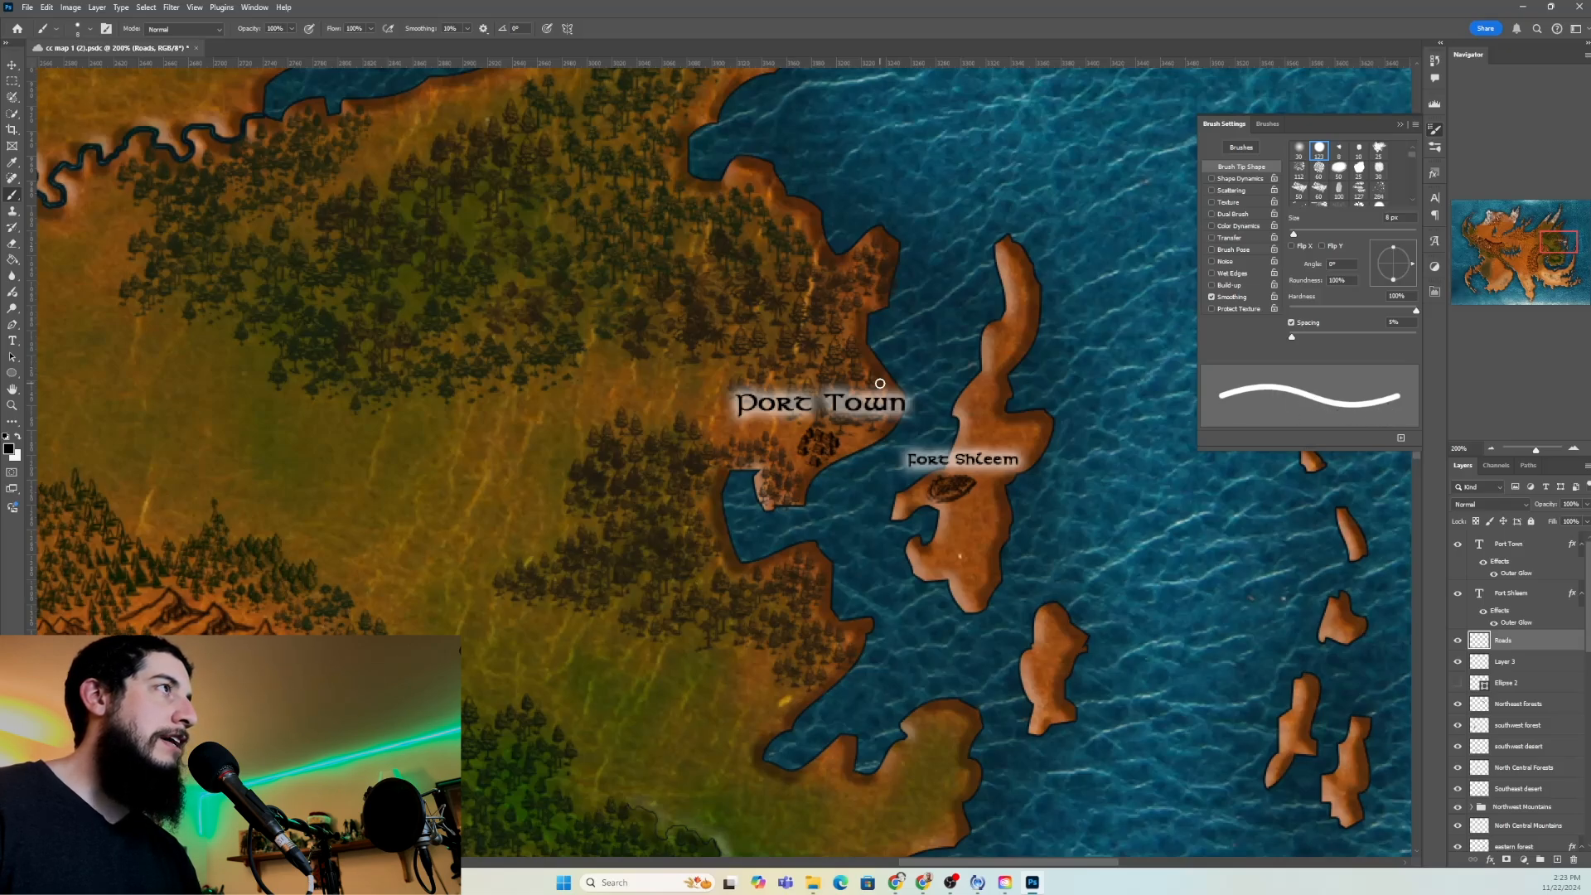
{"action": "mouse_move", "coordinate": [882, 384]}
{"action": "left_mouse_down"}
{"action": "mouse_move", "coordinate": [655, 381]}
{"action": "mouse_move", "coordinate": [508, 404]}
{"action": "mouse_move", "coordinate": [542, 573]}
{"action": "mouse_move", "coordinate": [514, 465]}
{"action": "mouse_move", "coordinate": [651, 553]}
{"action": "mouse_move", "coordinate": [470, 500]}
{"action": "mouse_move", "coordinate": [648, 461]}
{"action": "left_mouse_up"}
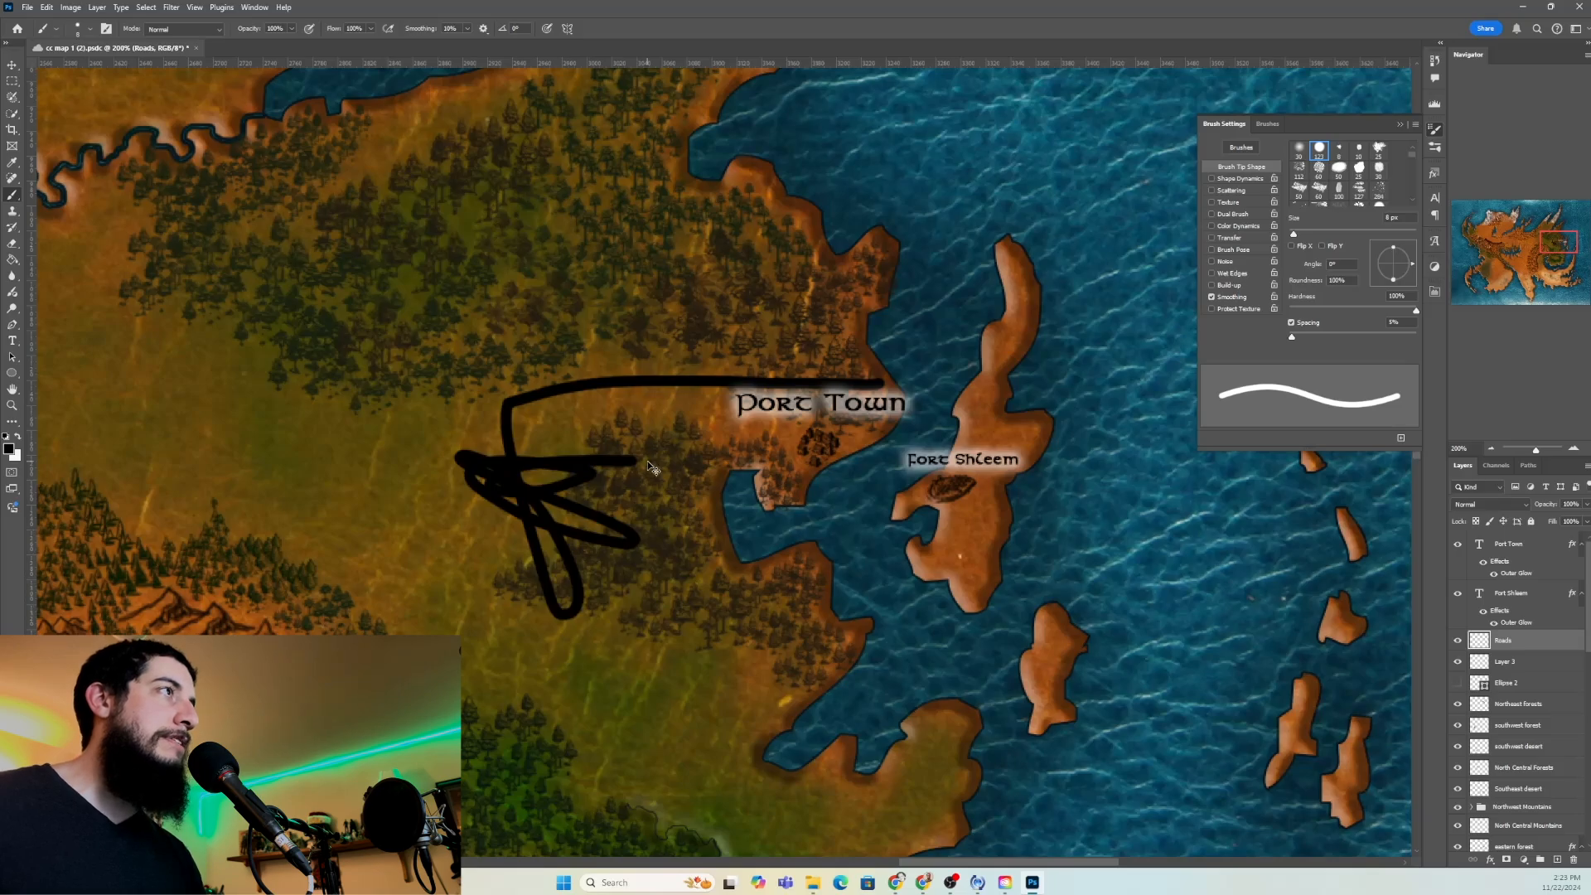
{"action": "key", "text": "ctrl+z"}
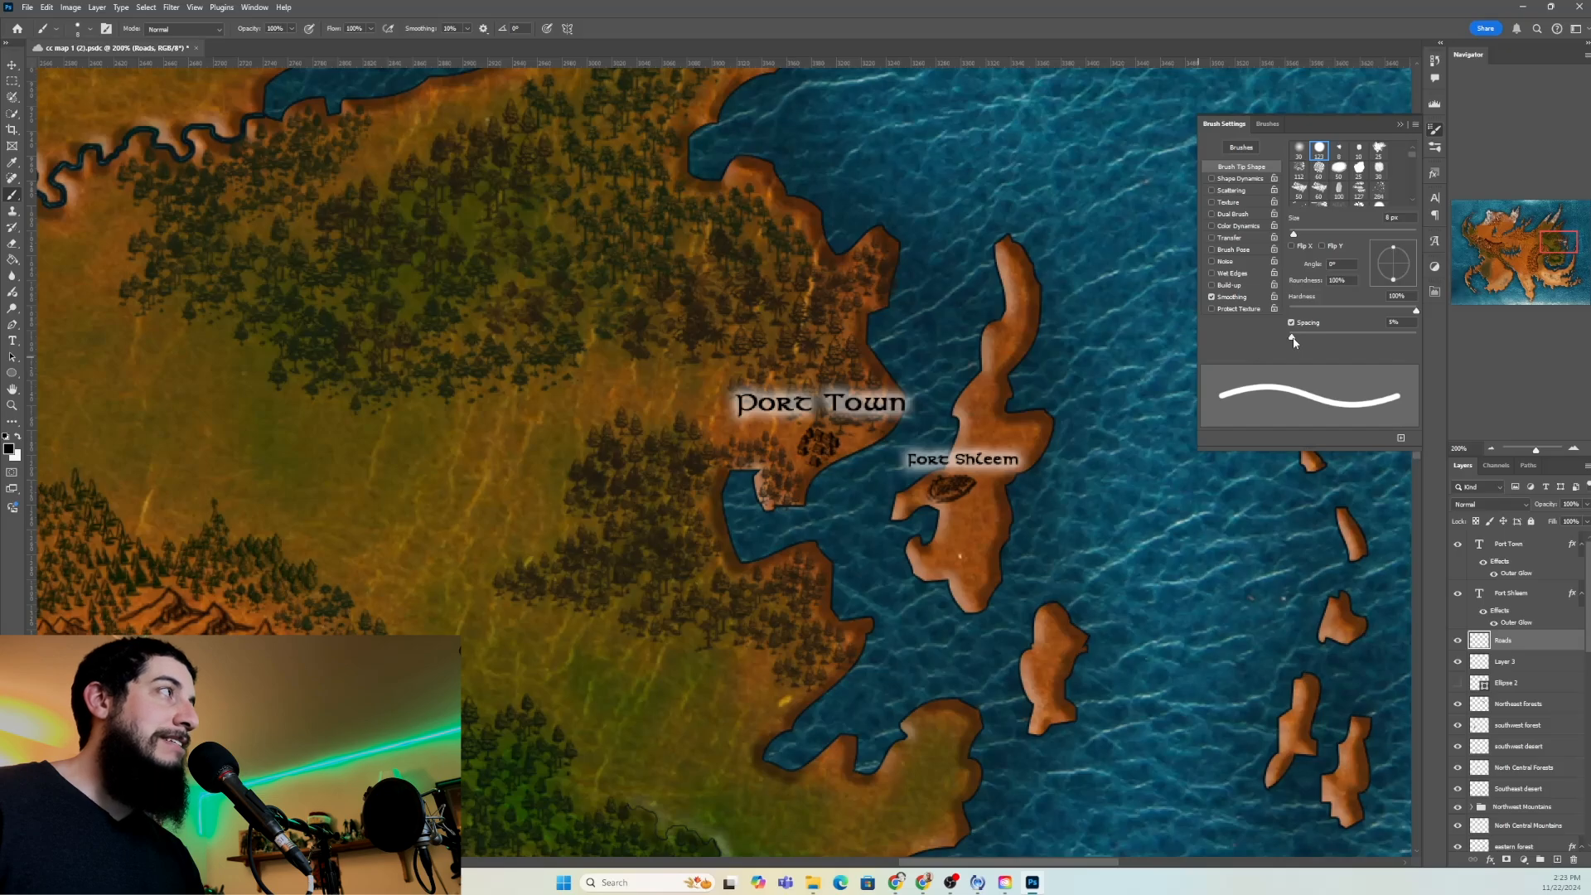
{"action": "mouse_move", "coordinate": [1294, 341]}
{"action": "left_mouse_down"}
{"action": "mouse_move", "coordinate": [1394, 343]}
{"action": "mouse_move", "coordinate": [1290, 341]}
{"action": "mouse_move", "coordinate": [1389, 346]}
{"action": "mouse_move", "coordinate": [1305, 340]}
{"action": "mouse_move", "coordinate": [1373, 344]}
{"action": "left_mouse_up"}
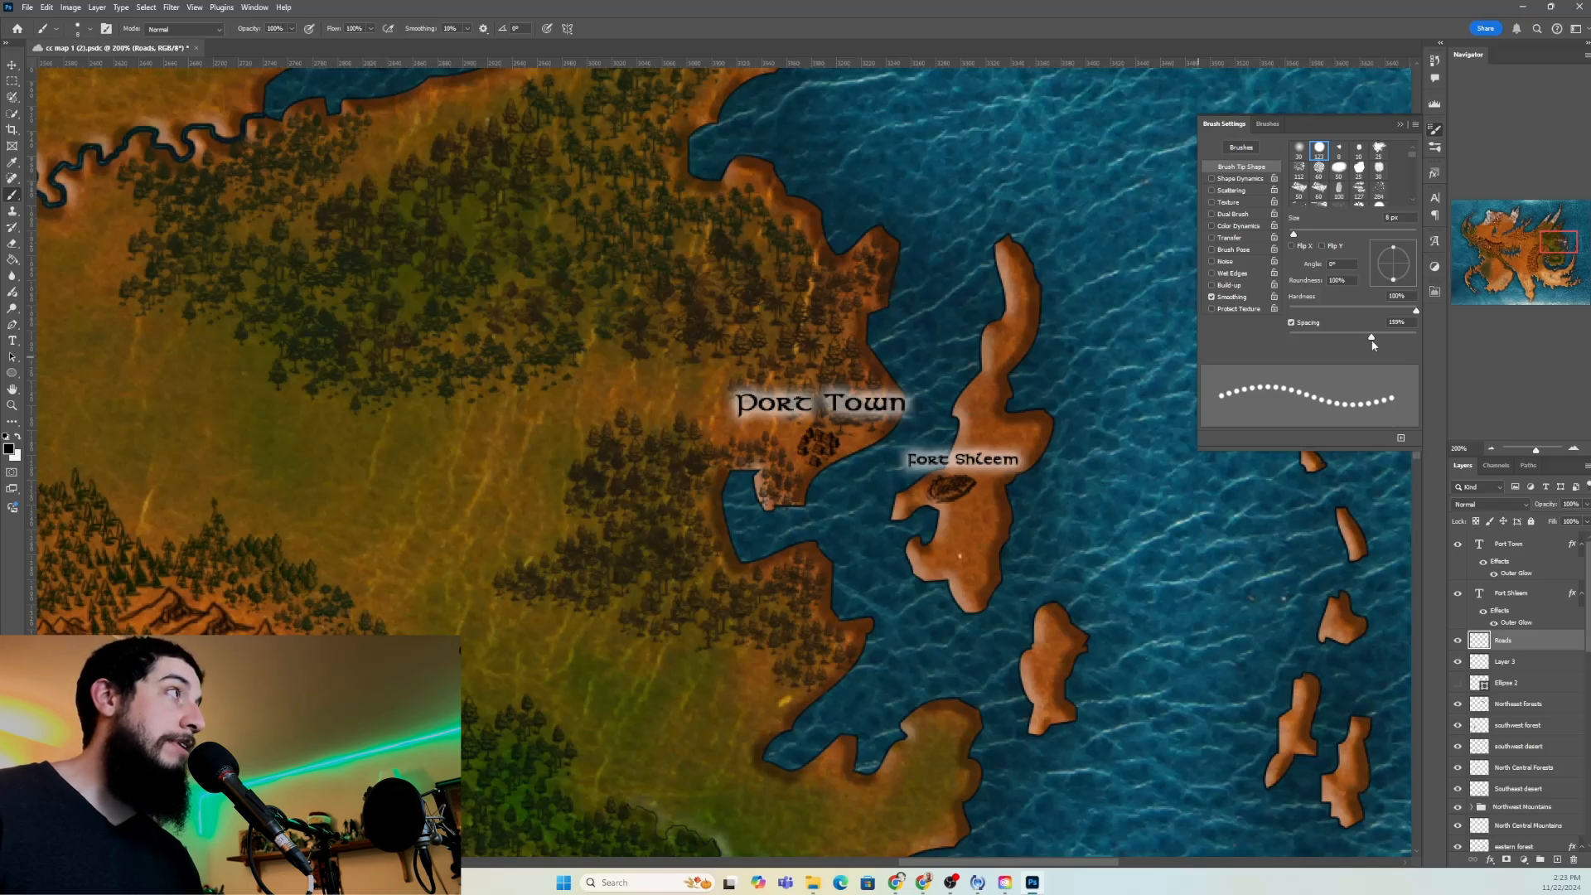
{"action": "left_click_drag", "start_coordinate": [1373, 344], "coordinate": [1385, 340]}
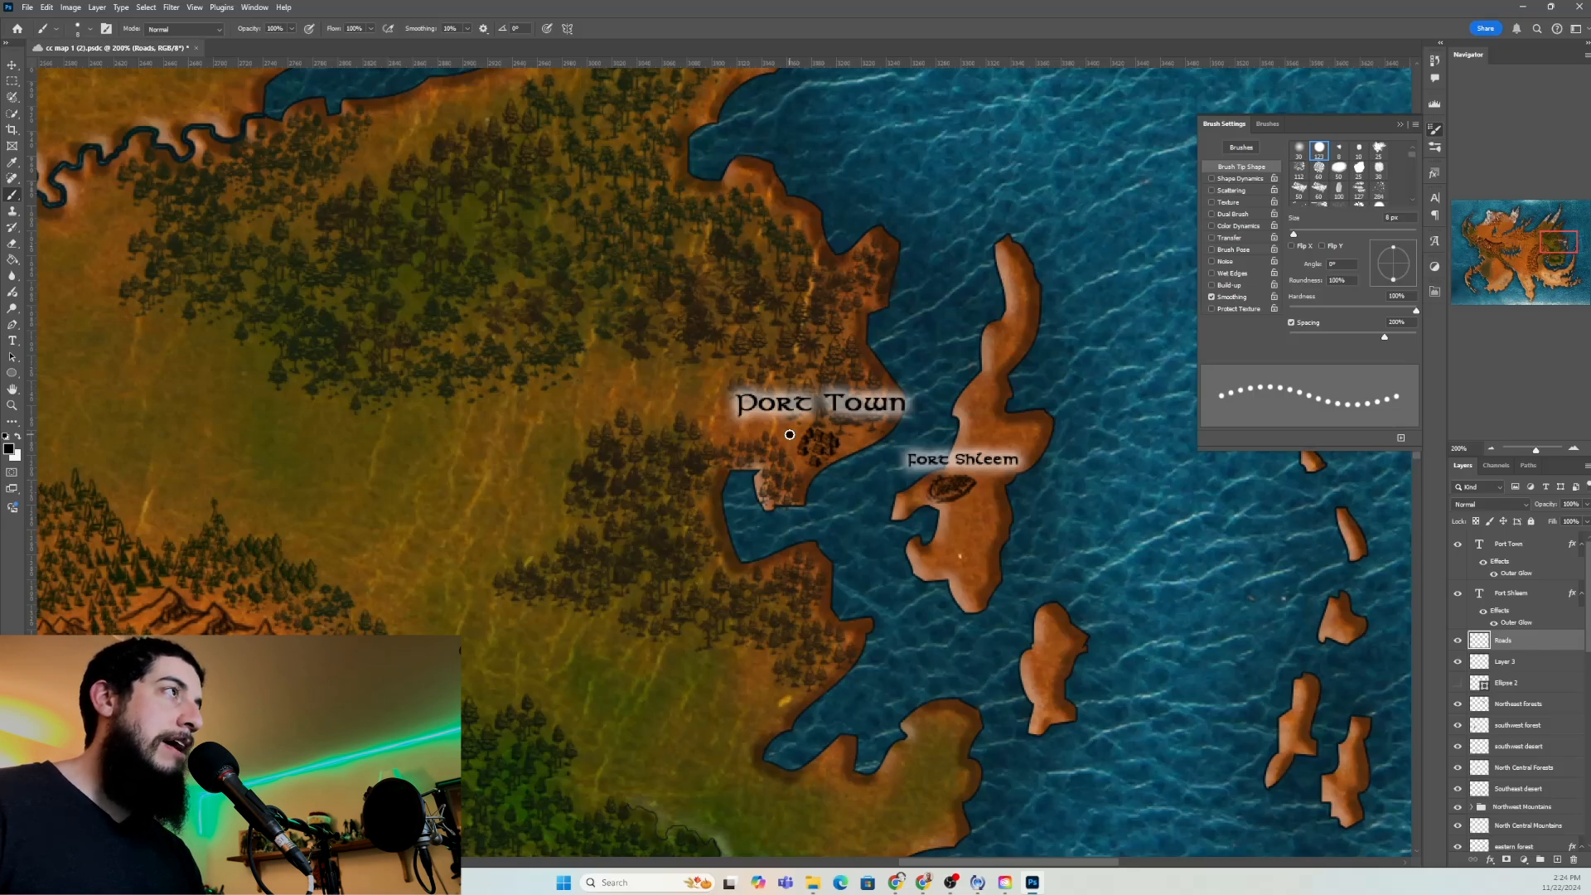
Paint a dotted black road from Port Town's icon west between the two forests, bending northwest across the open grassland
{"action": "mouse_move", "coordinate": [790, 434]}
{"action": "left_mouse_down"}
{"action": "mouse_move", "coordinate": [676, 395]}
{"action": "mouse_move", "coordinate": [589, 403]}
{"action": "mouse_move", "coordinate": [471, 456]}
{"action": "left_mouse_up"}
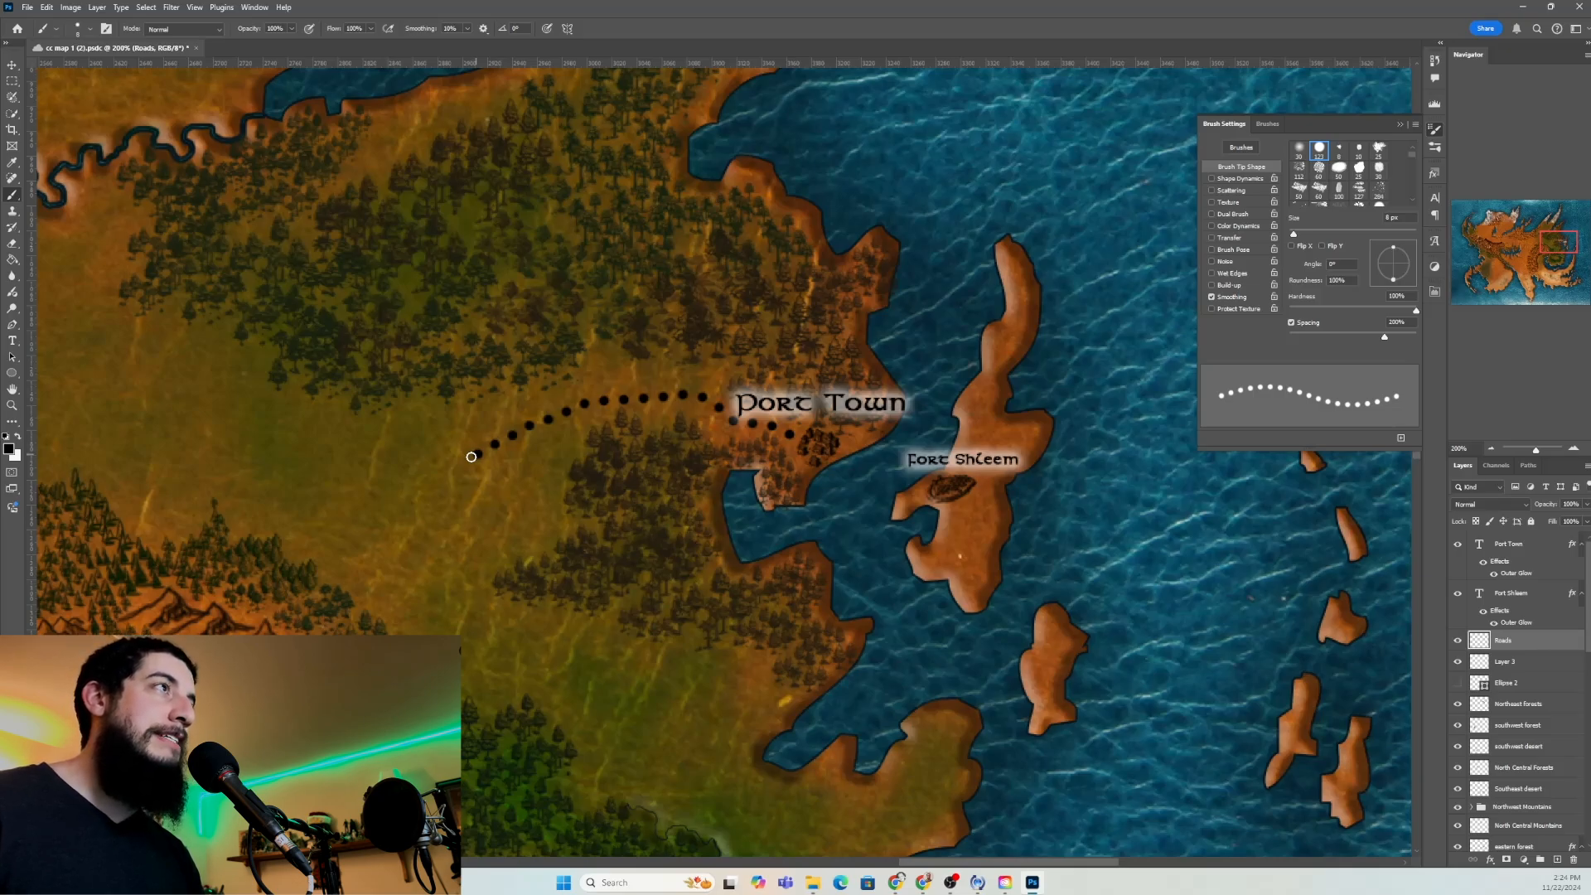
{"action": "left_click_drag", "start_coordinate": [472, 457], "coordinate": [436, 476]}
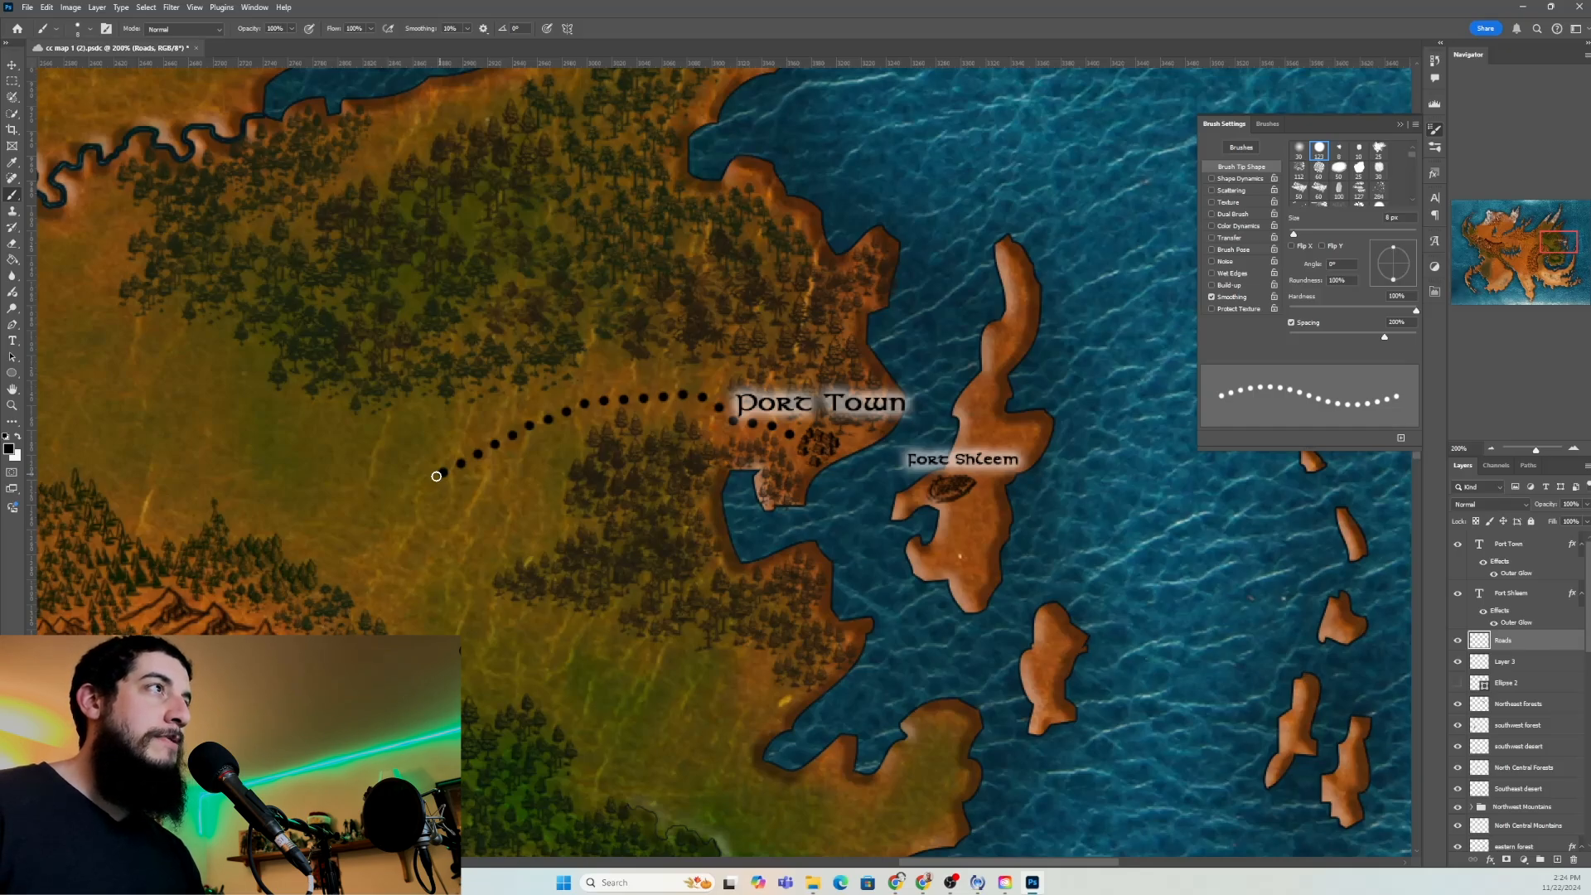
{"action": "left_click_drag", "start_coordinate": [435, 476], "coordinate": [403, 489]}
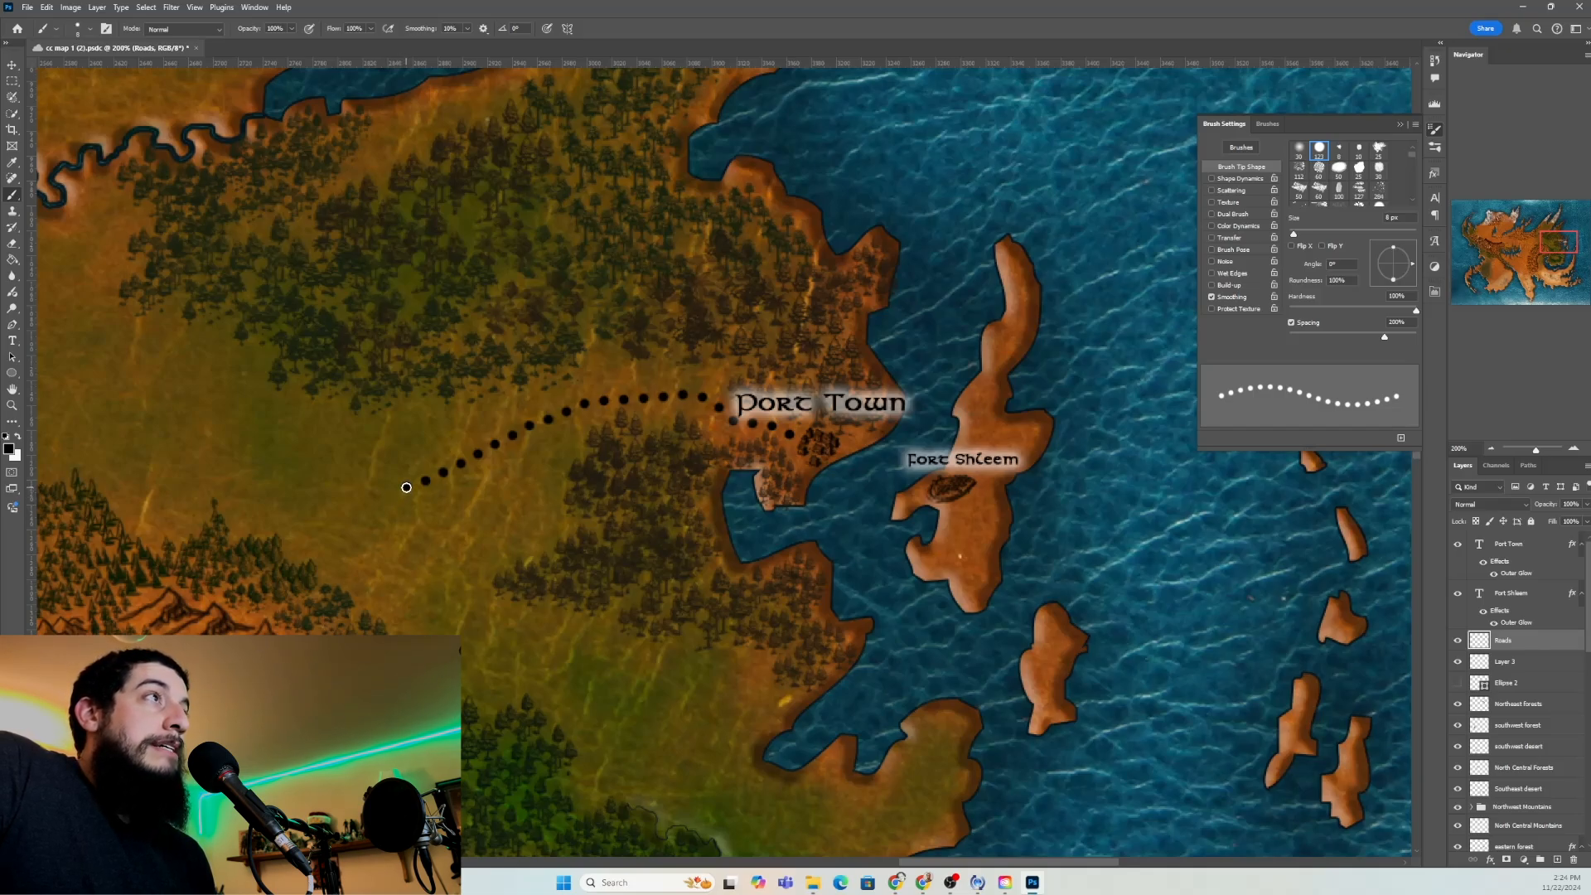
{"action": "left_click", "coordinate": [406, 487]}
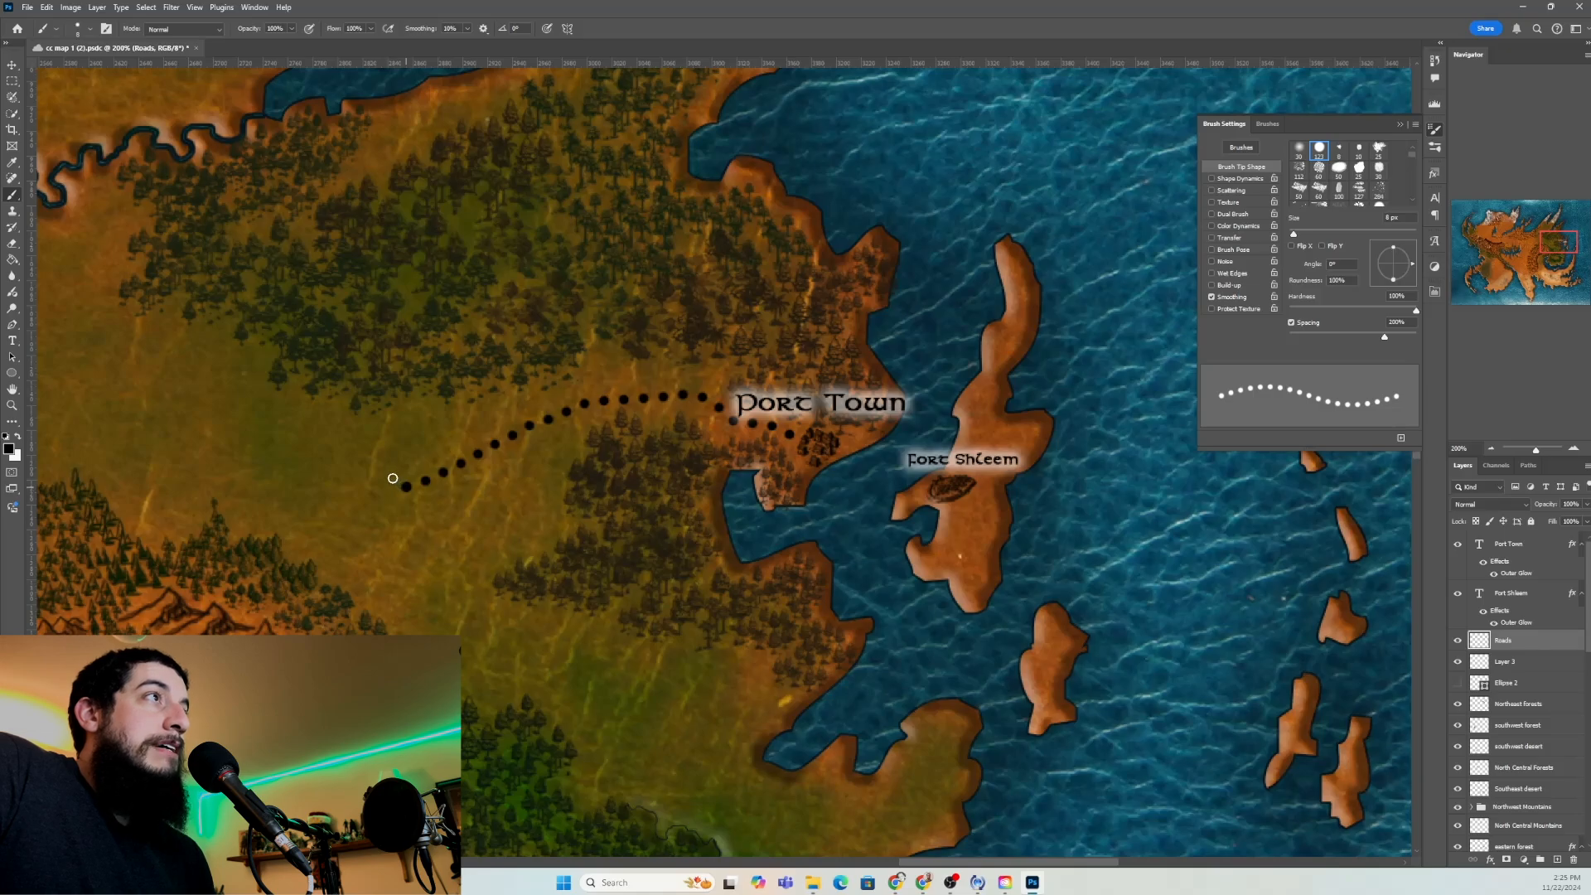
{"action": "mouse_move", "coordinate": [393, 478]}
{"action": "left_mouse_down"}
{"action": "mouse_move", "coordinate": [170, 407]}
{"action": "mouse_move", "coordinate": [64, 349]}
{"action": "left_mouse_up"}
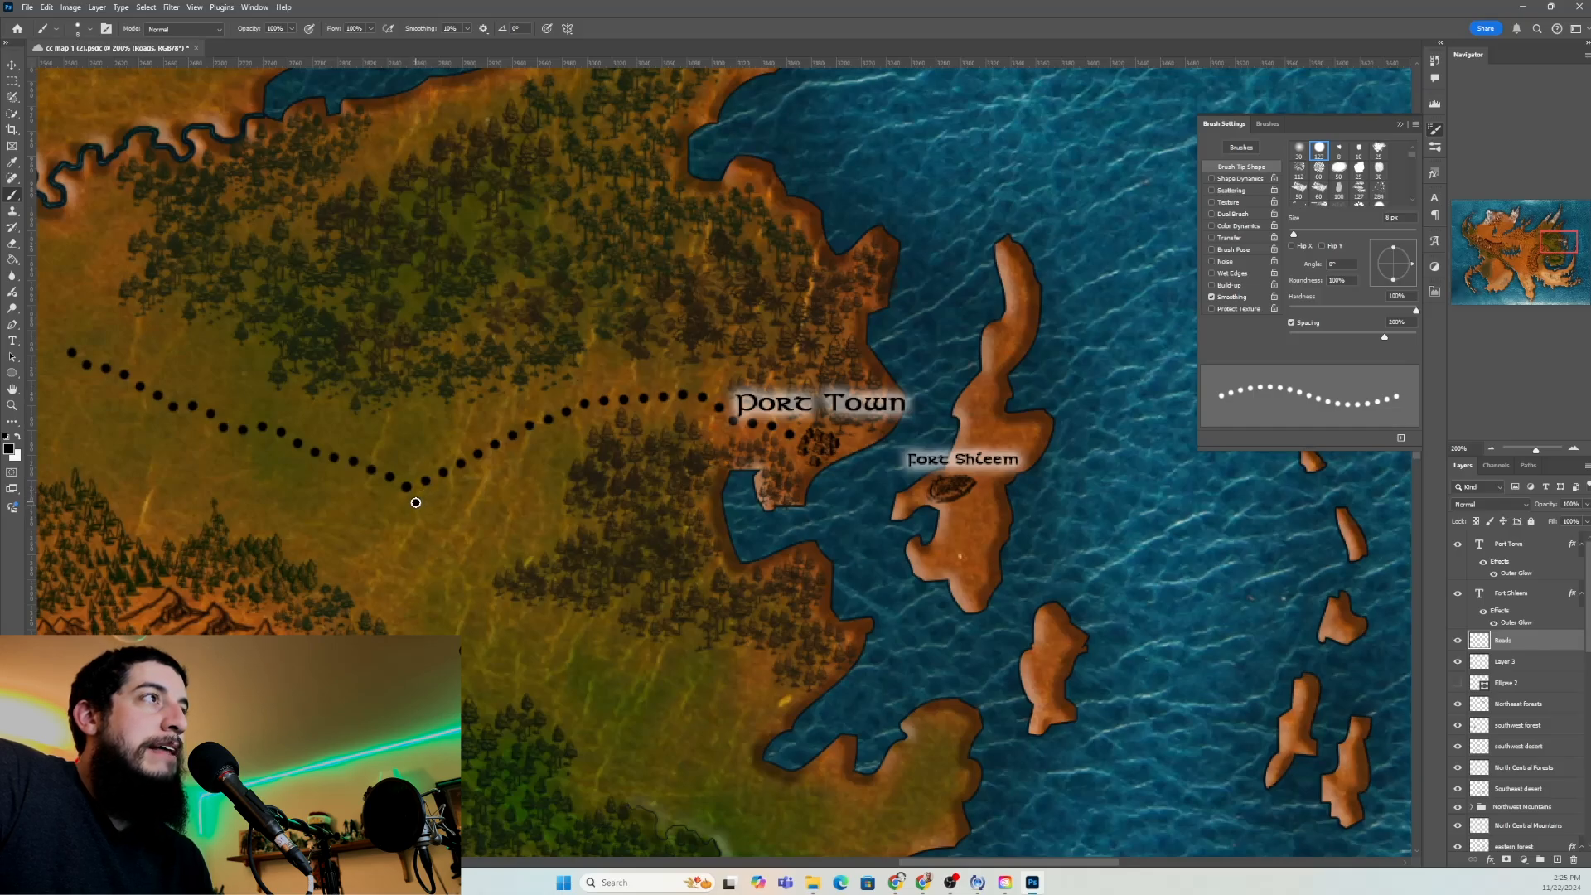
Paint a dotted branch road from the first road's bend southeast to the river in the southern forest
{"action": "mouse_move", "coordinate": [416, 502]}
{"action": "left_mouse_down"}
{"action": "mouse_move", "coordinate": [470, 610]}
{"action": "mouse_move", "coordinate": [578, 674]}
{"action": "mouse_move", "coordinate": [618, 734]}
{"action": "mouse_move", "coordinate": [727, 826]}
{"action": "left_mouse_up"}
{"action": "scroll", "coordinate": [760, 783], "scroll_direction": "down", "scroll_amount": 6}
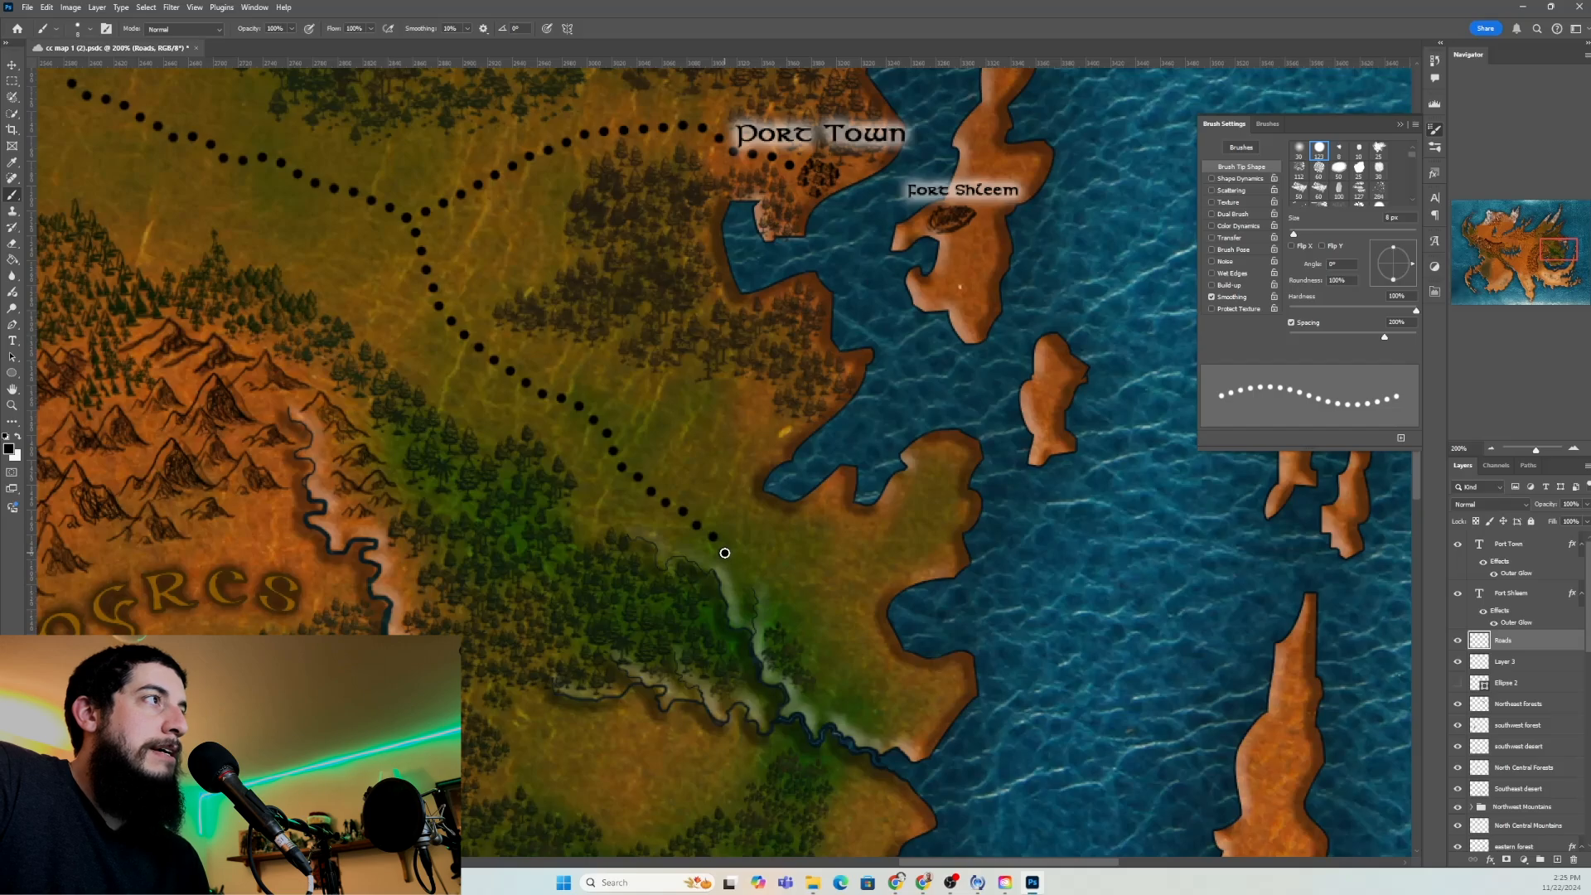
{"action": "left_click_drag", "start_coordinate": [724, 554], "coordinate": [744, 614]}
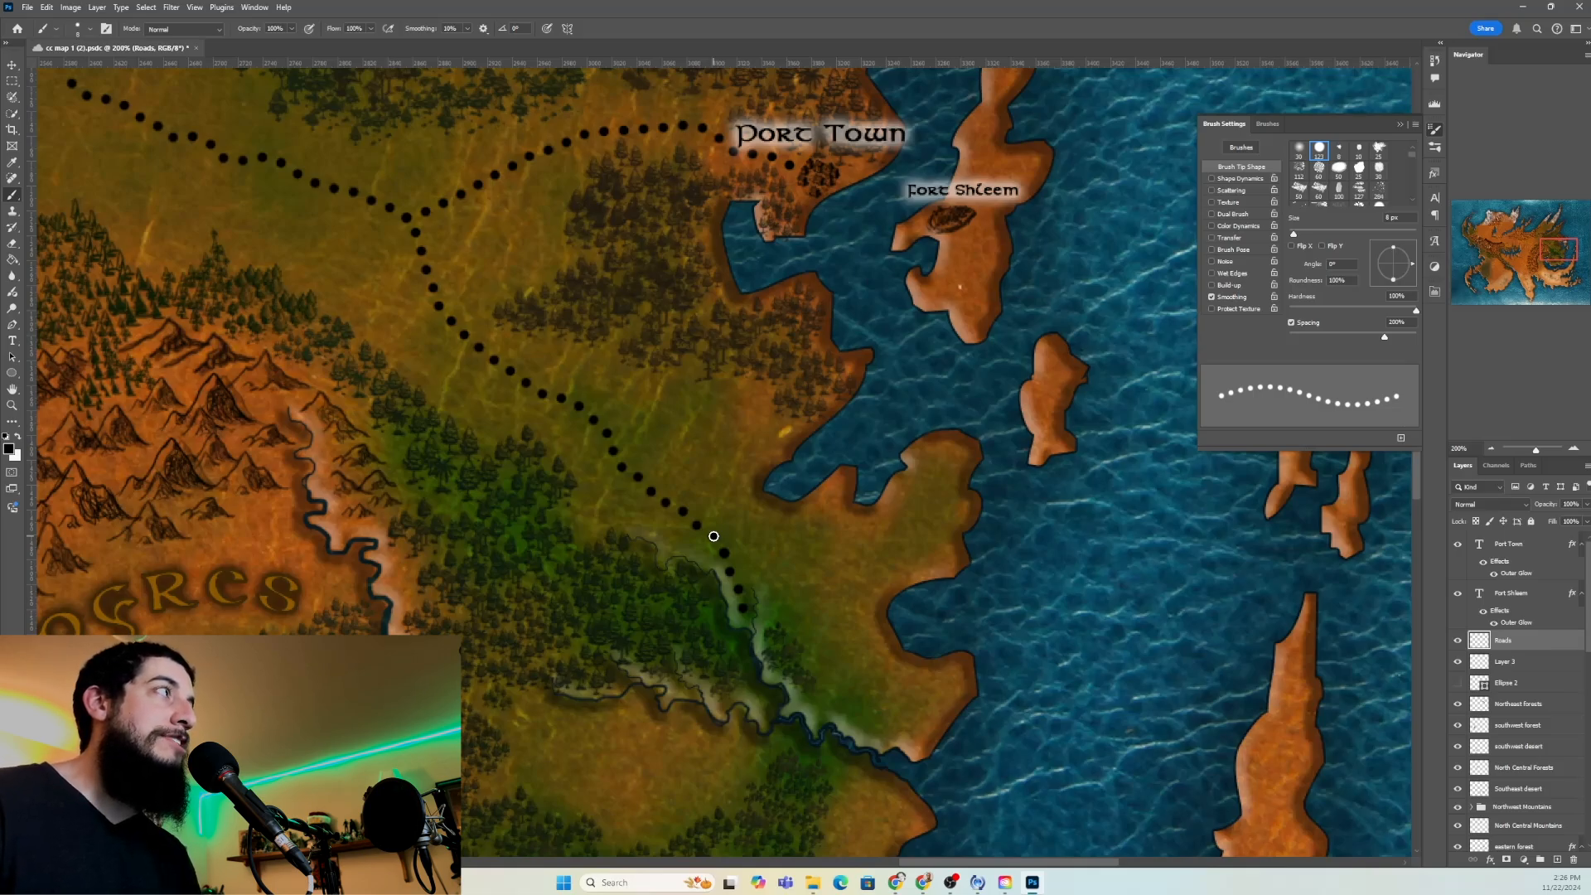
Lower the brush opacity to 49% and paint a short dotted road from the western road's end north toward the winding river
{"action": "left_click", "coordinate": [1492, 450]}
{"action": "left_click_drag", "start_coordinate": [1566, 250], "coordinate": [1565, 245]}
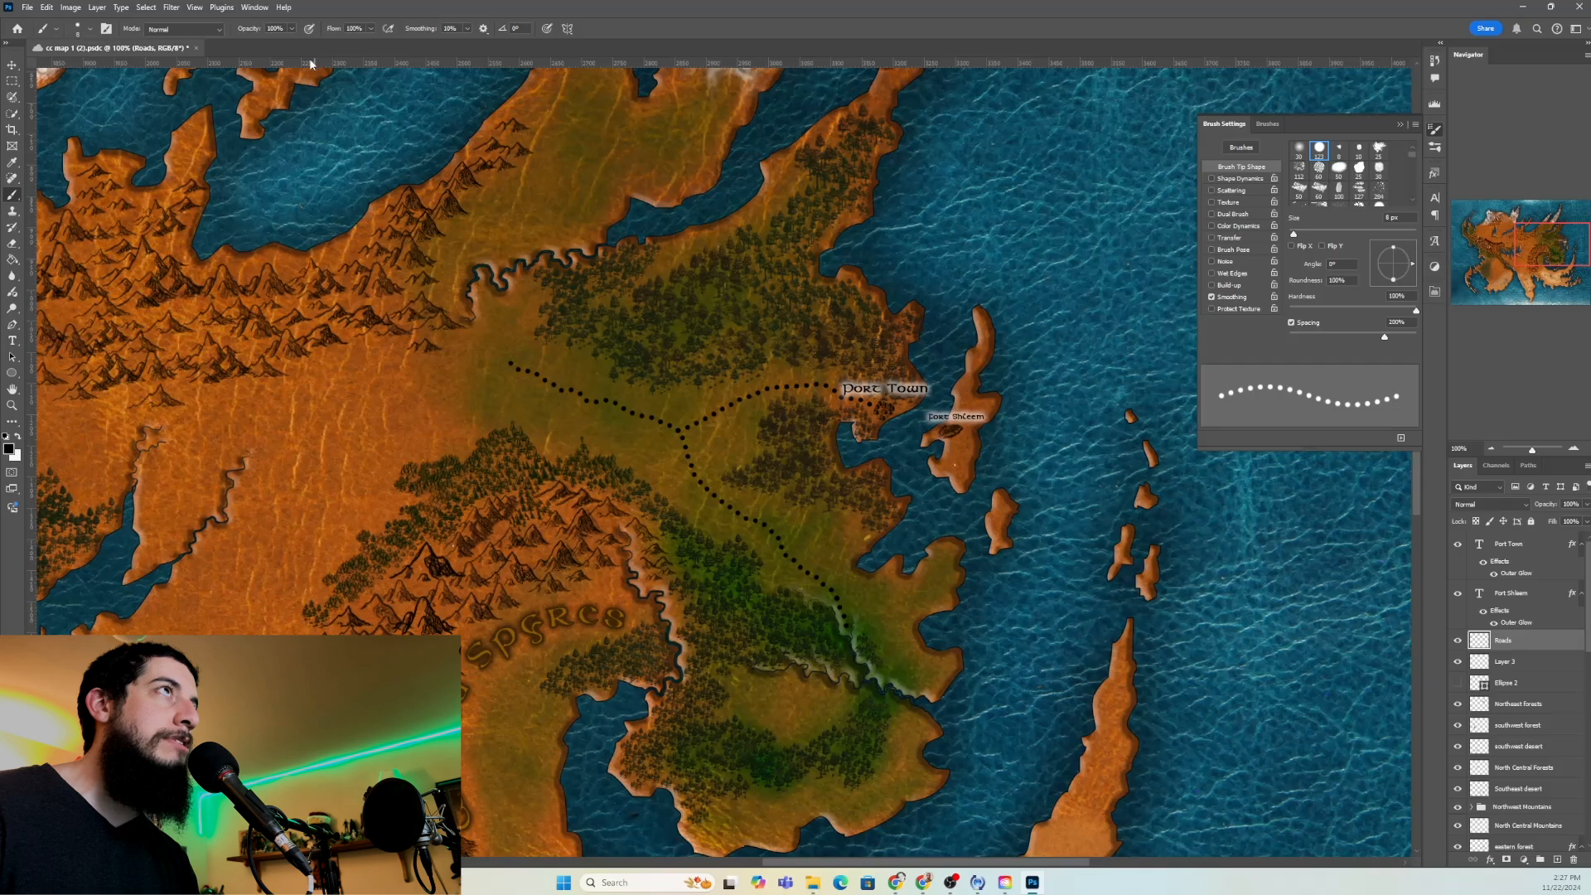
{"action": "left_click", "coordinate": [291, 27]}
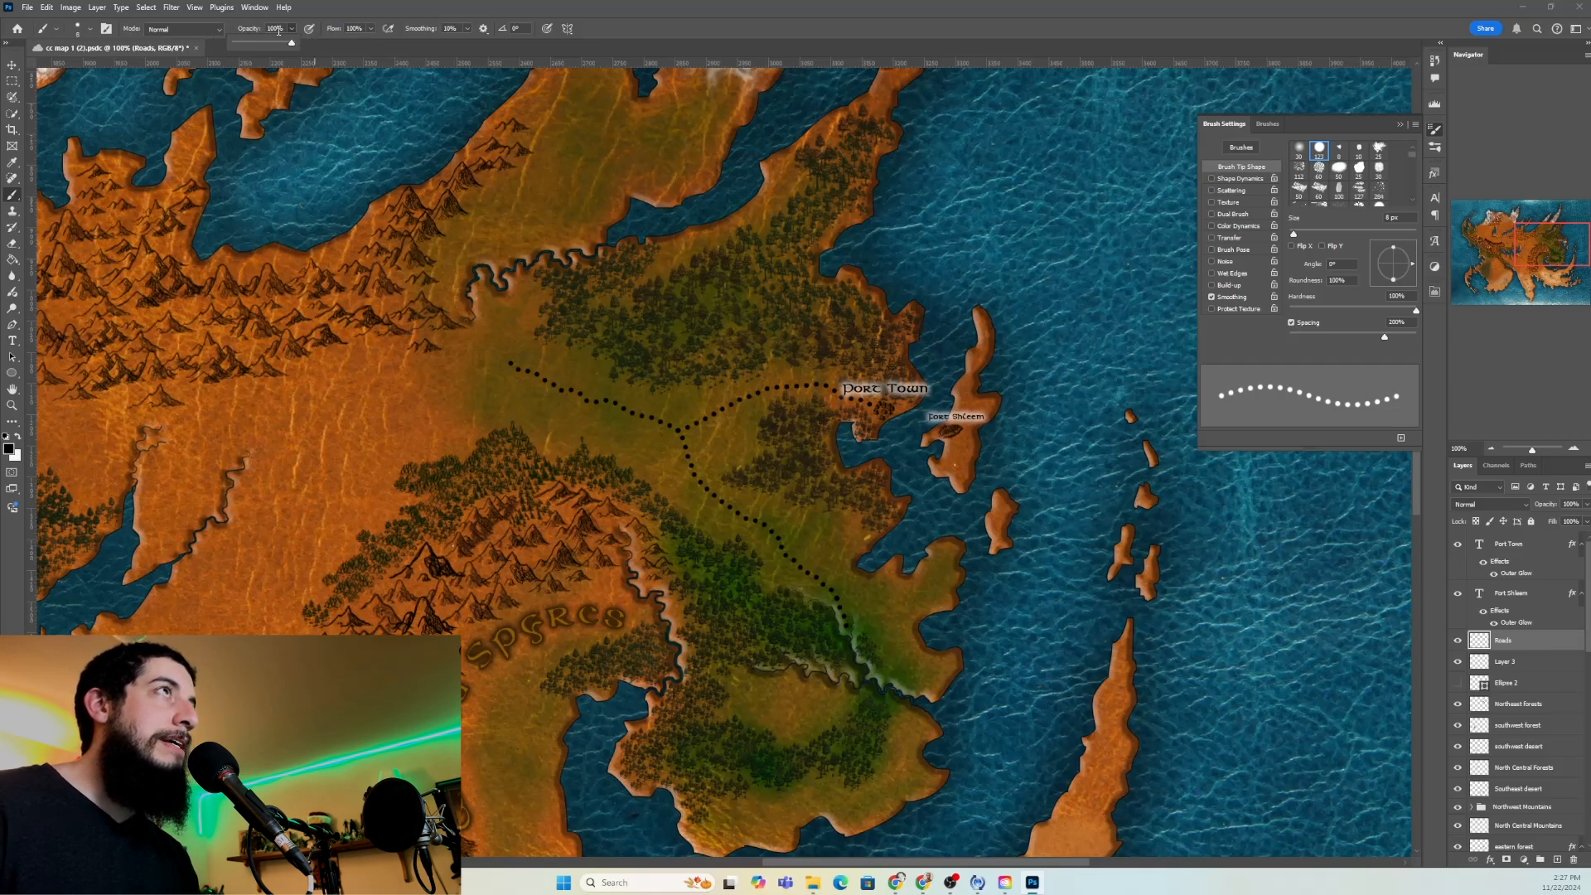
{"action": "left_click_drag", "start_coordinate": [293, 43], "coordinate": [264, 45]}
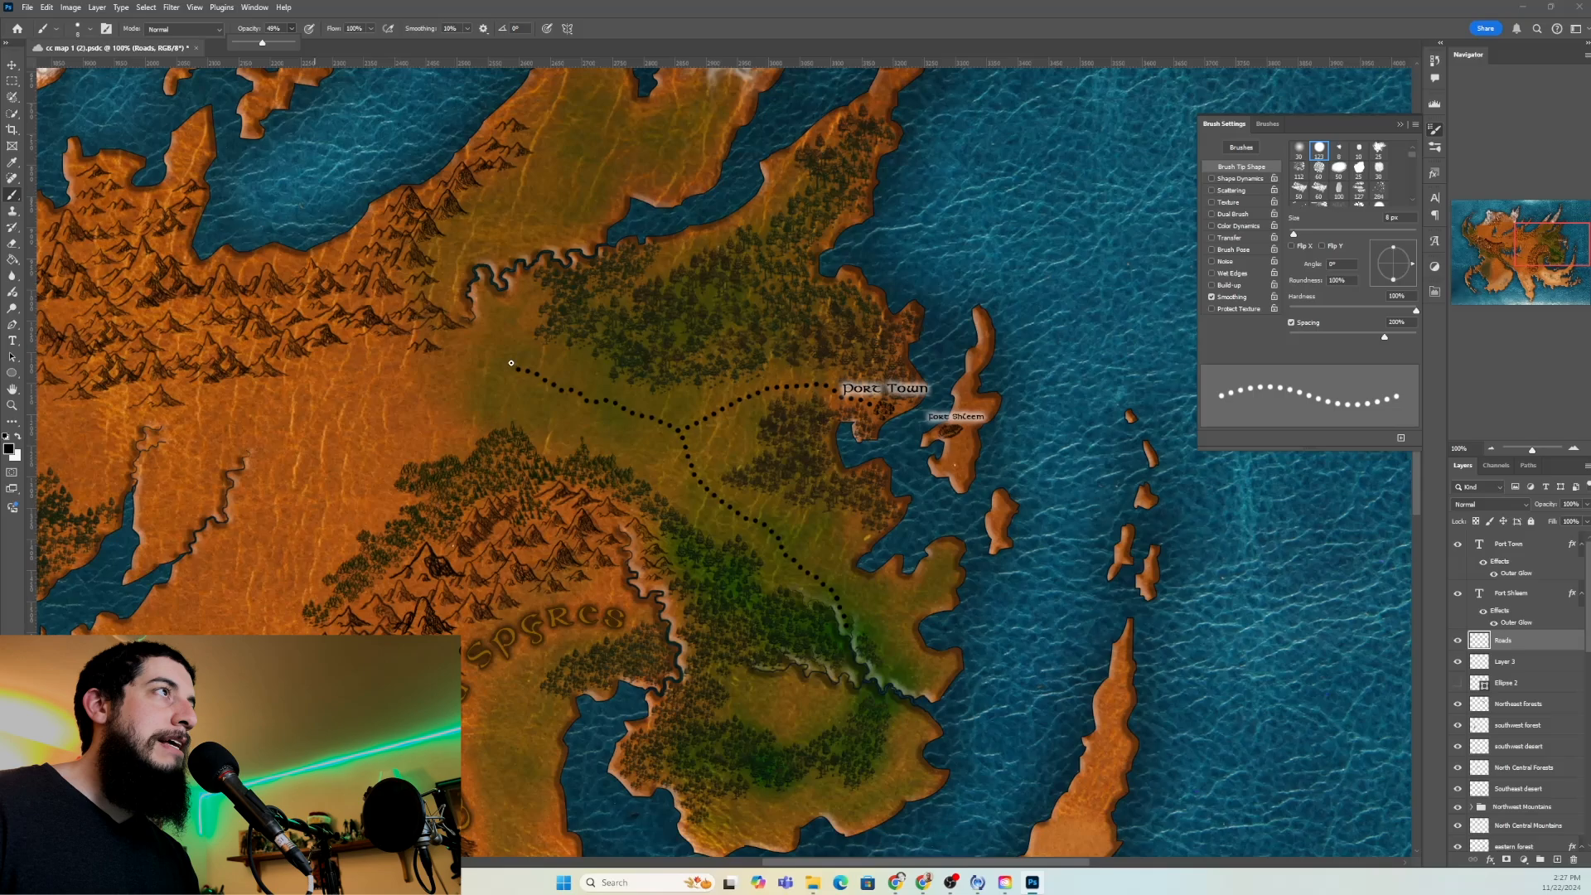
{"action": "left_click_drag", "start_coordinate": [262, 43], "coordinate": [262, 44]}
{"action": "left_click_drag", "start_coordinate": [512, 357], "coordinate": [512, 319]}
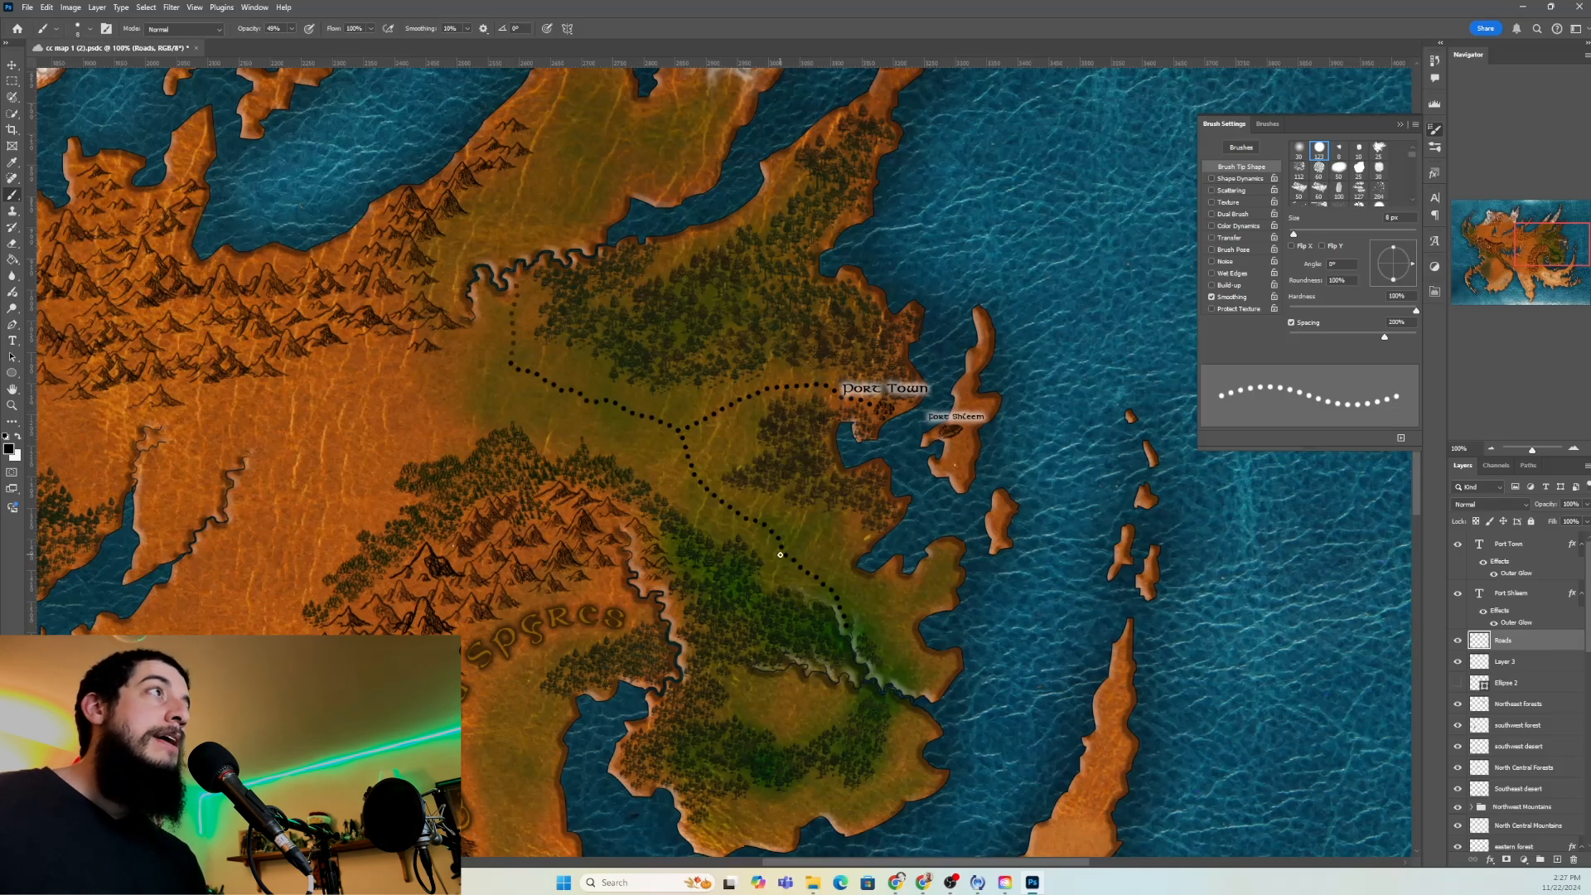
Undo the short dotted road toward the winding river, try a lower opacity on the Roads layer, and restore it to 100%
{"action": "key", "text": "ctrl+z"}
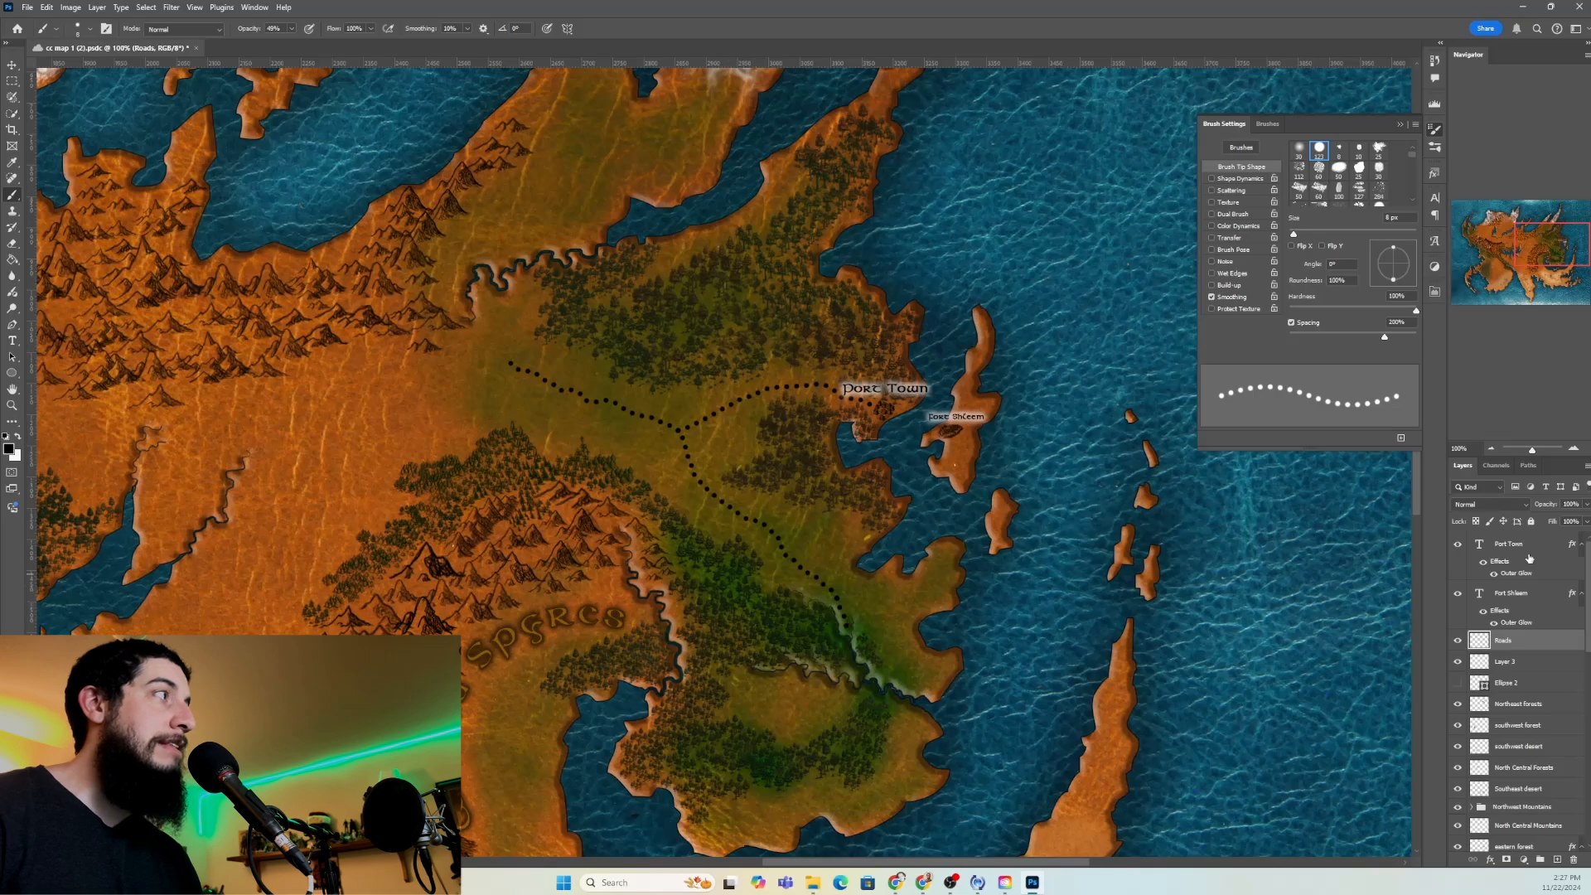
{"action": "left_click_drag", "start_coordinate": [1552, 504], "coordinate": [1519, 510]}
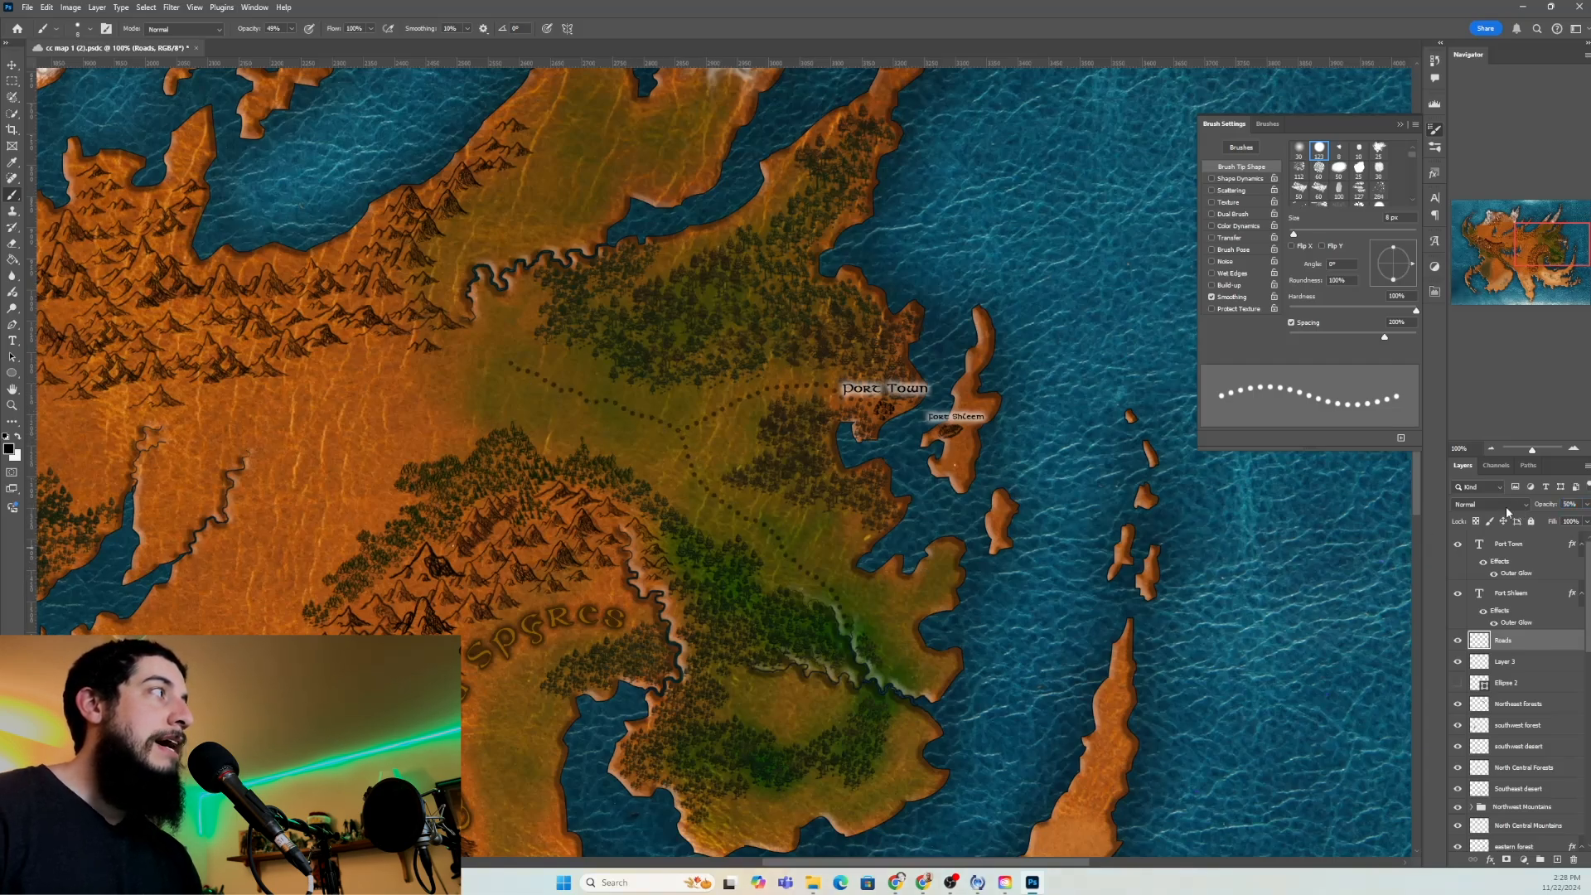
{"action": "left_click", "coordinate": [1564, 509]}
{"action": "type", "text": "100"}
{"action": "key", "text": "Return"}
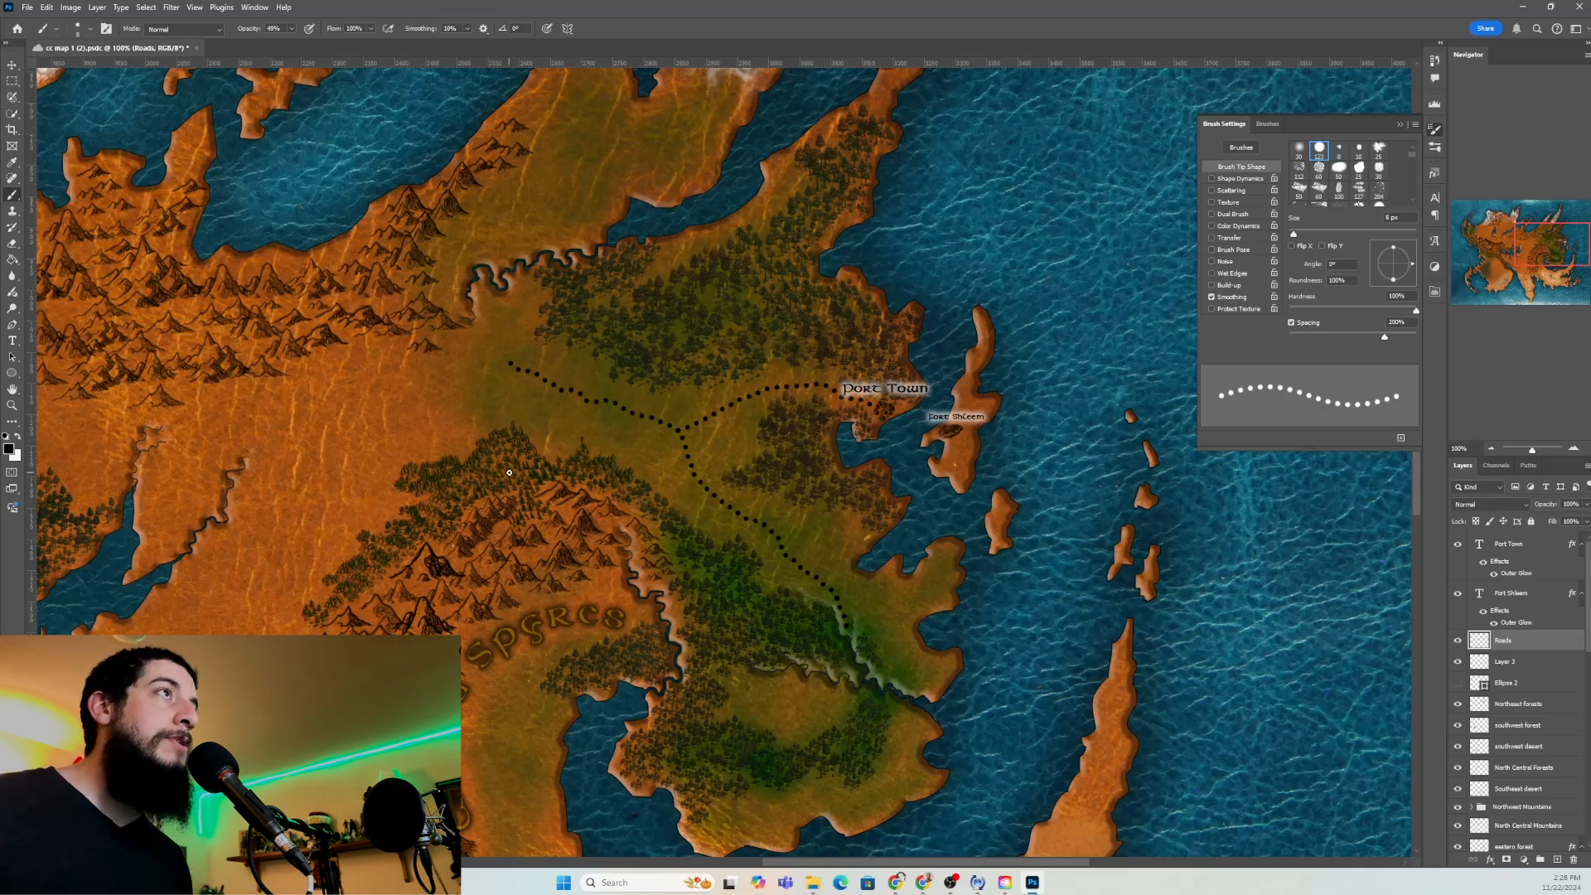
Save the map document and review the whole continent at 50% zoom
{"action": "key", "text": "ctrl+s"}
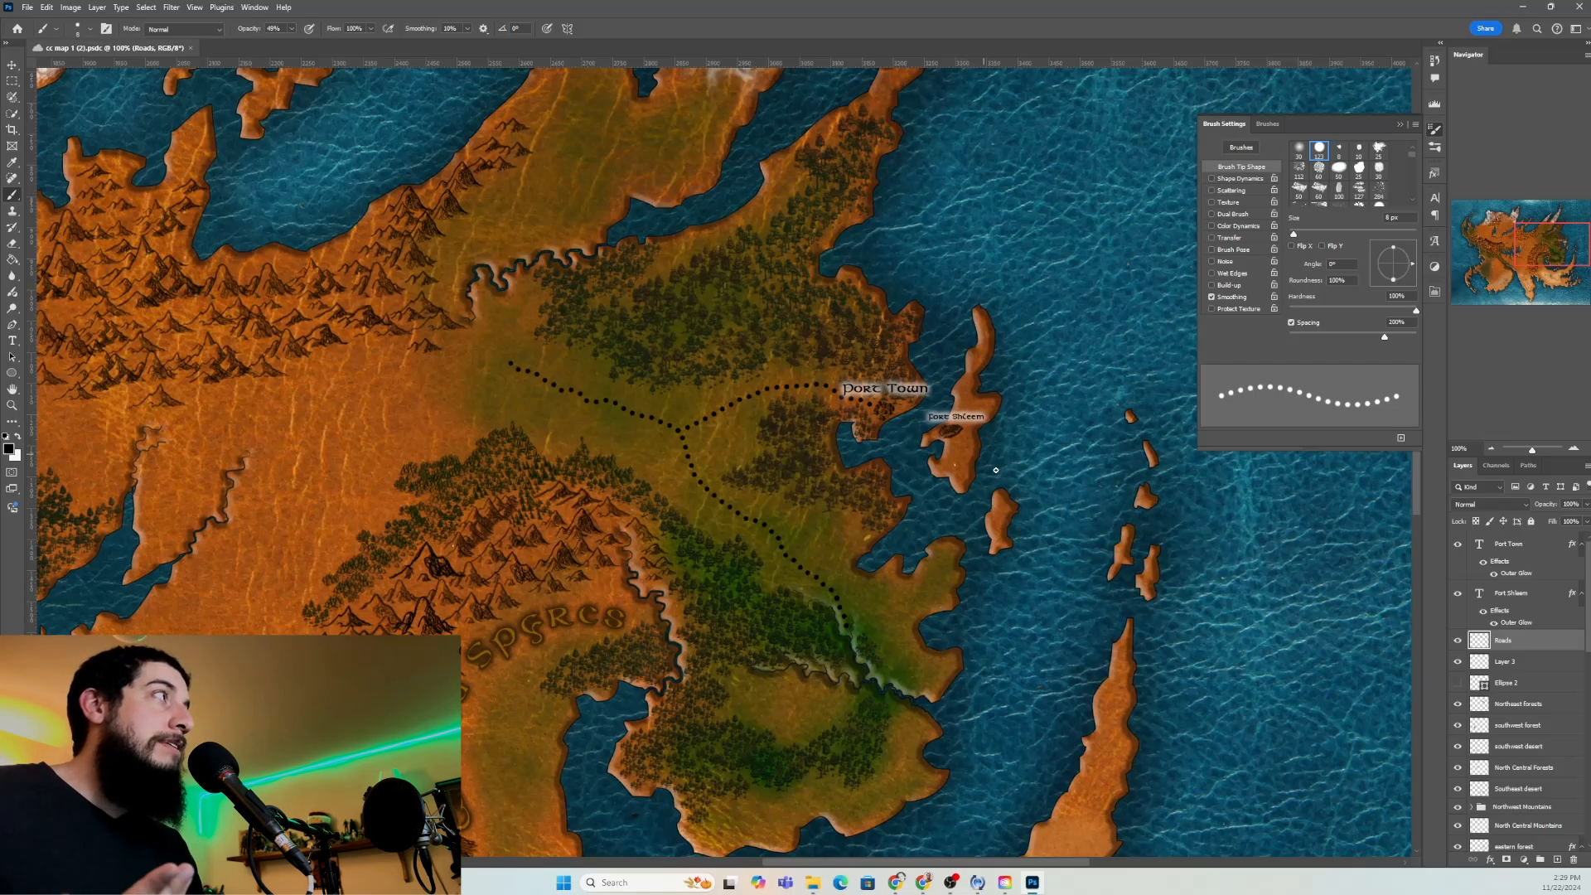
{"action": "left_click", "coordinate": [1492, 448]}
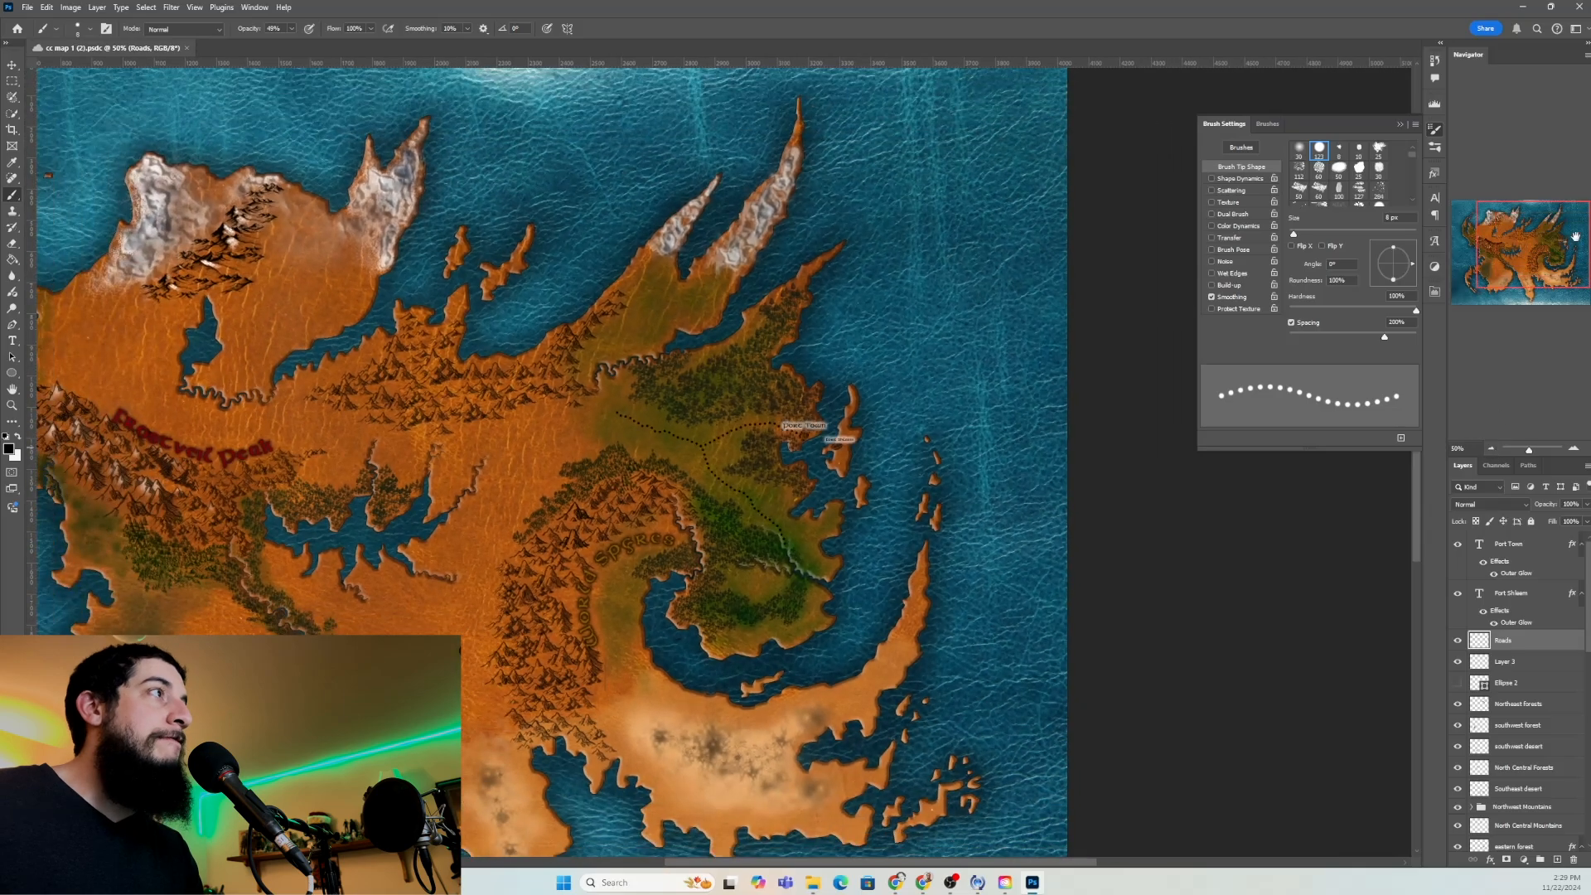
{"action": "left_click_drag", "start_coordinate": [1575, 238], "coordinate": [1520, 270]}
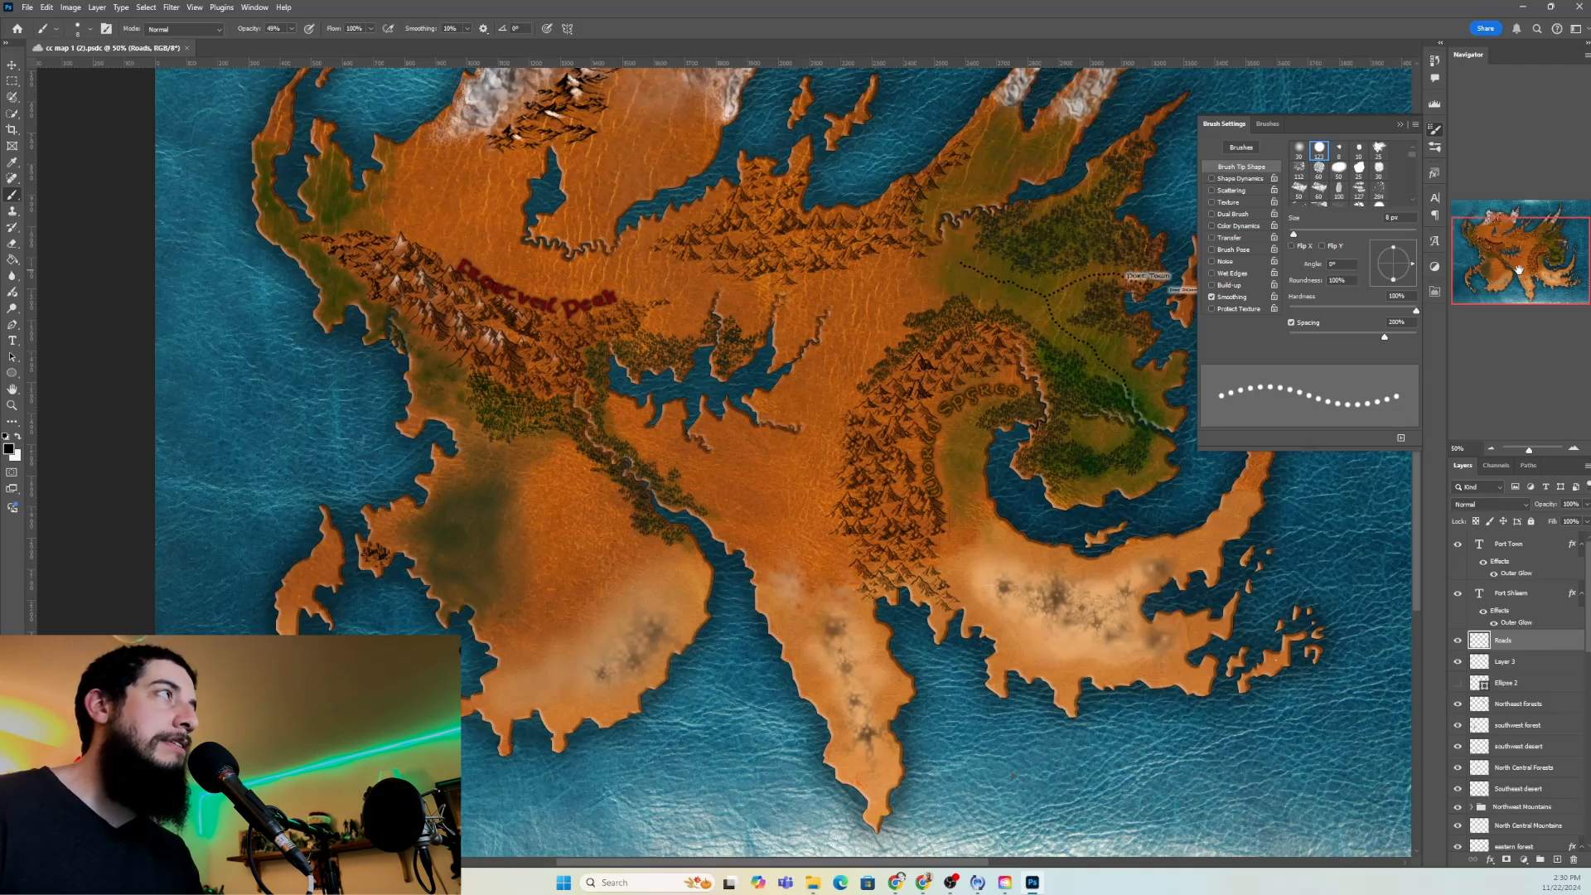
{"action": "left_click_drag", "start_coordinate": [1519, 269], "coordinate": [1526, 261]}
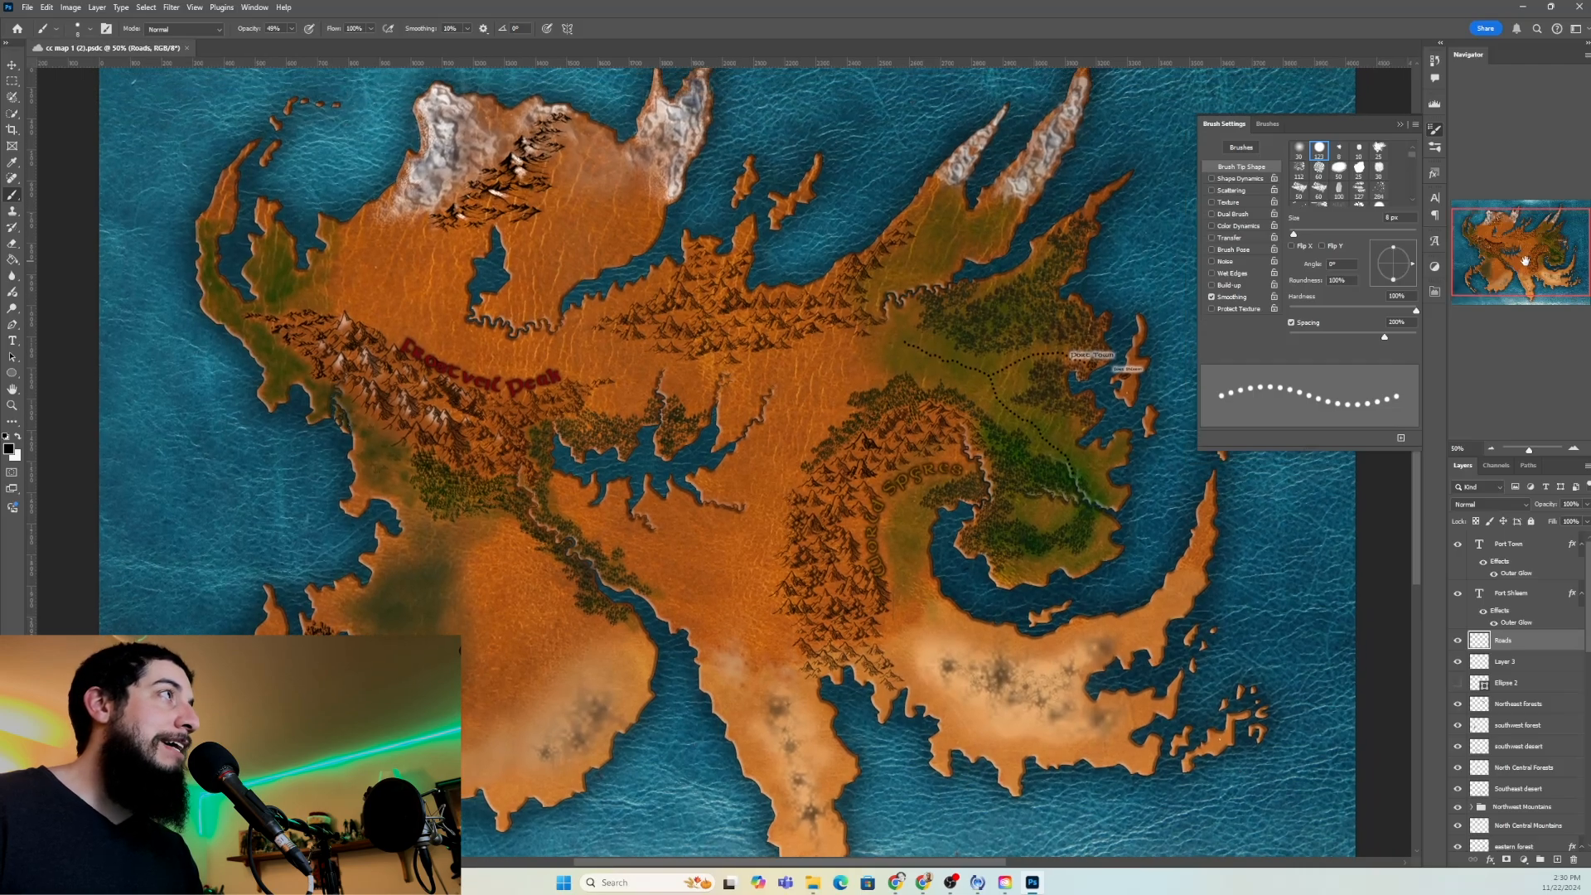